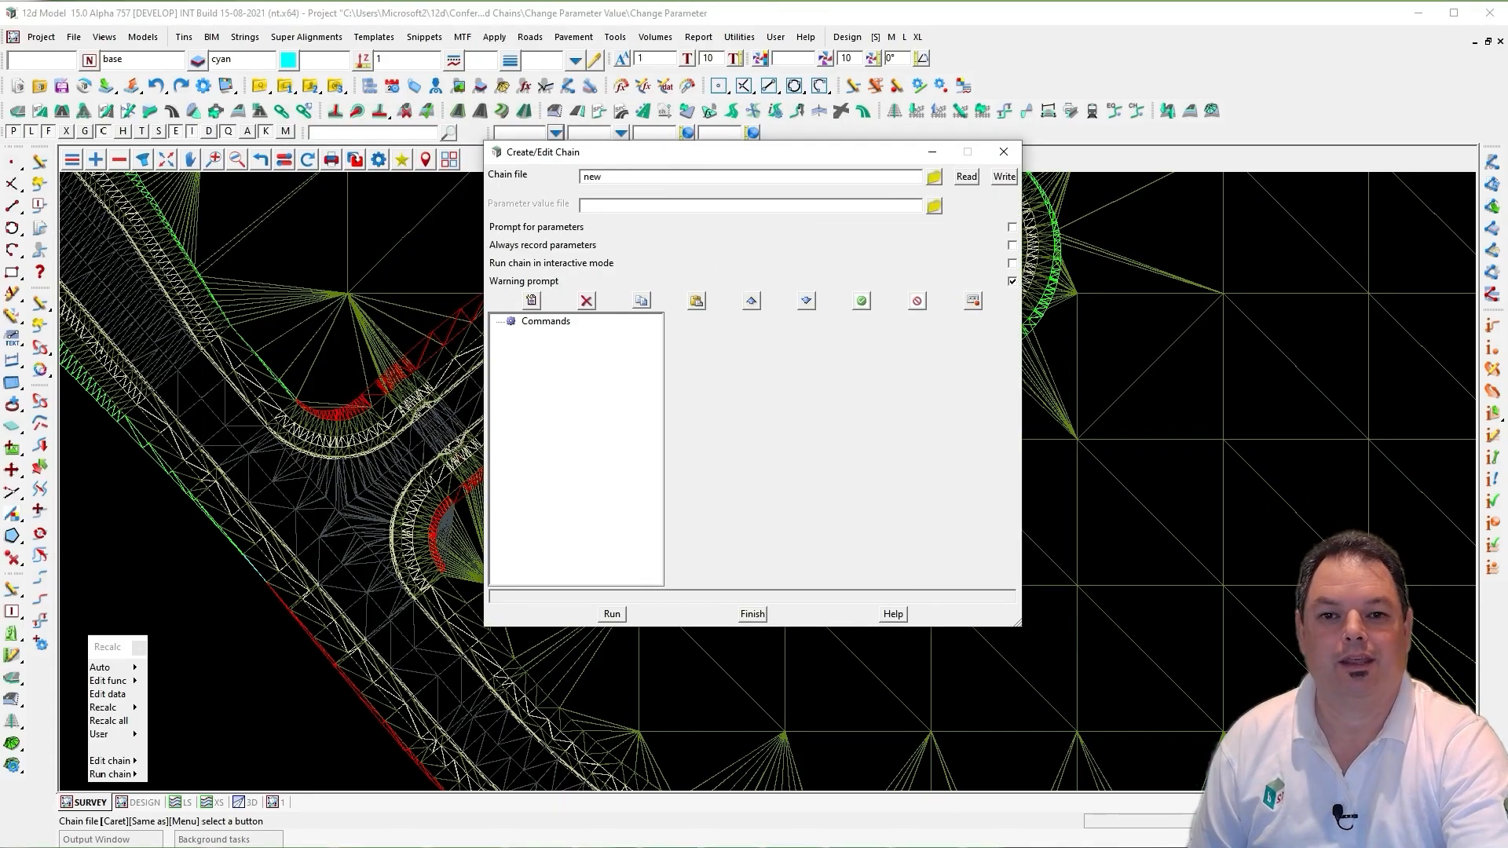
- Write the chain file as new and insert a first command of type Prompt
{"action": "left_click", "coordinate": [1004, 177]}
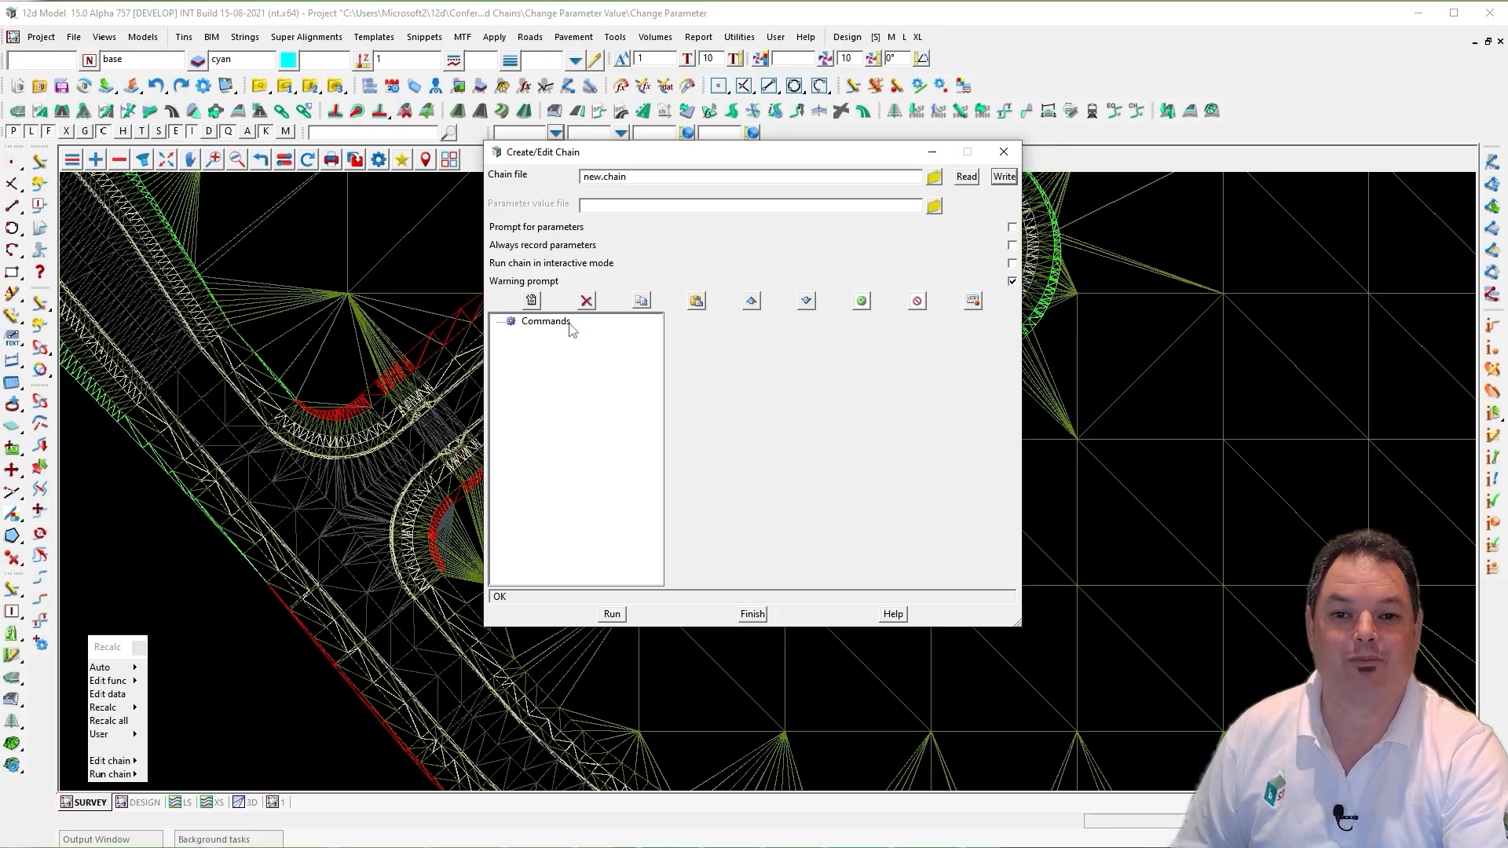
{"action": "left_click", "coordinate": [531, 300]}
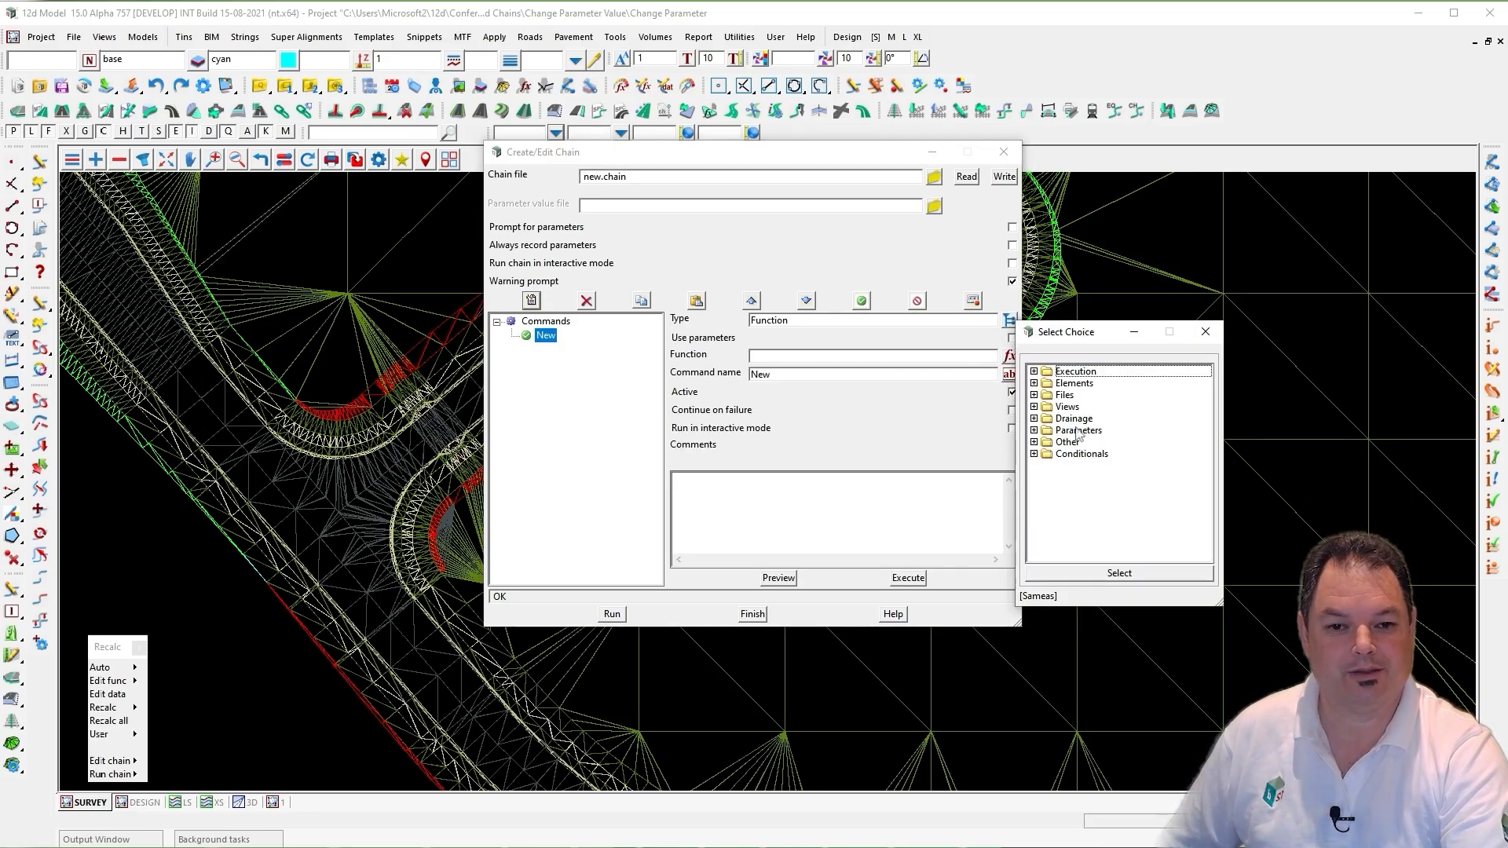
{"action": "double_click", "coordinate": [1078, 431]}
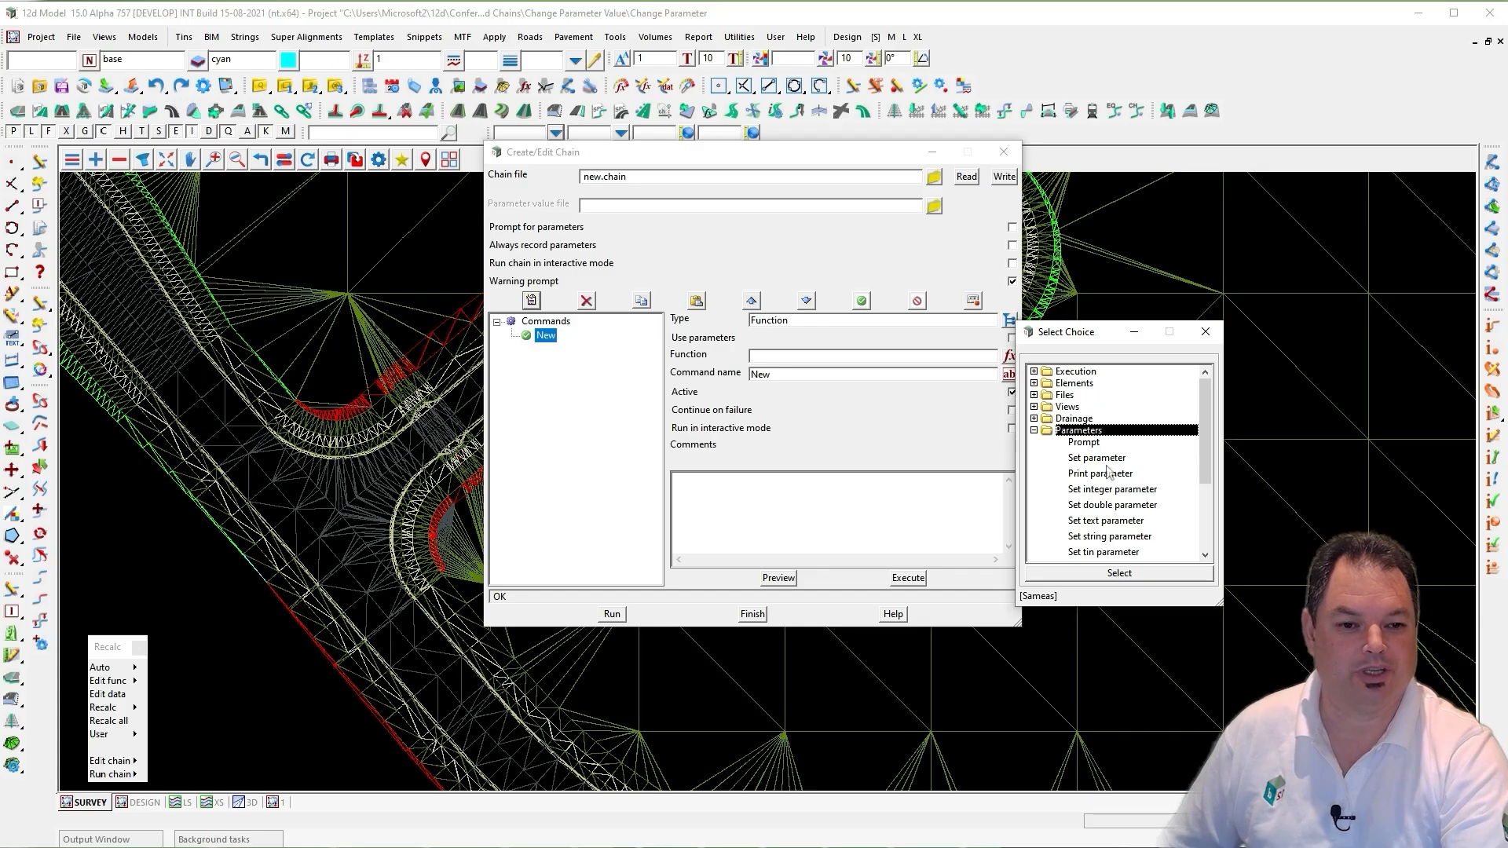
{"action": "left_click", "coordinate": [1082, 444]}
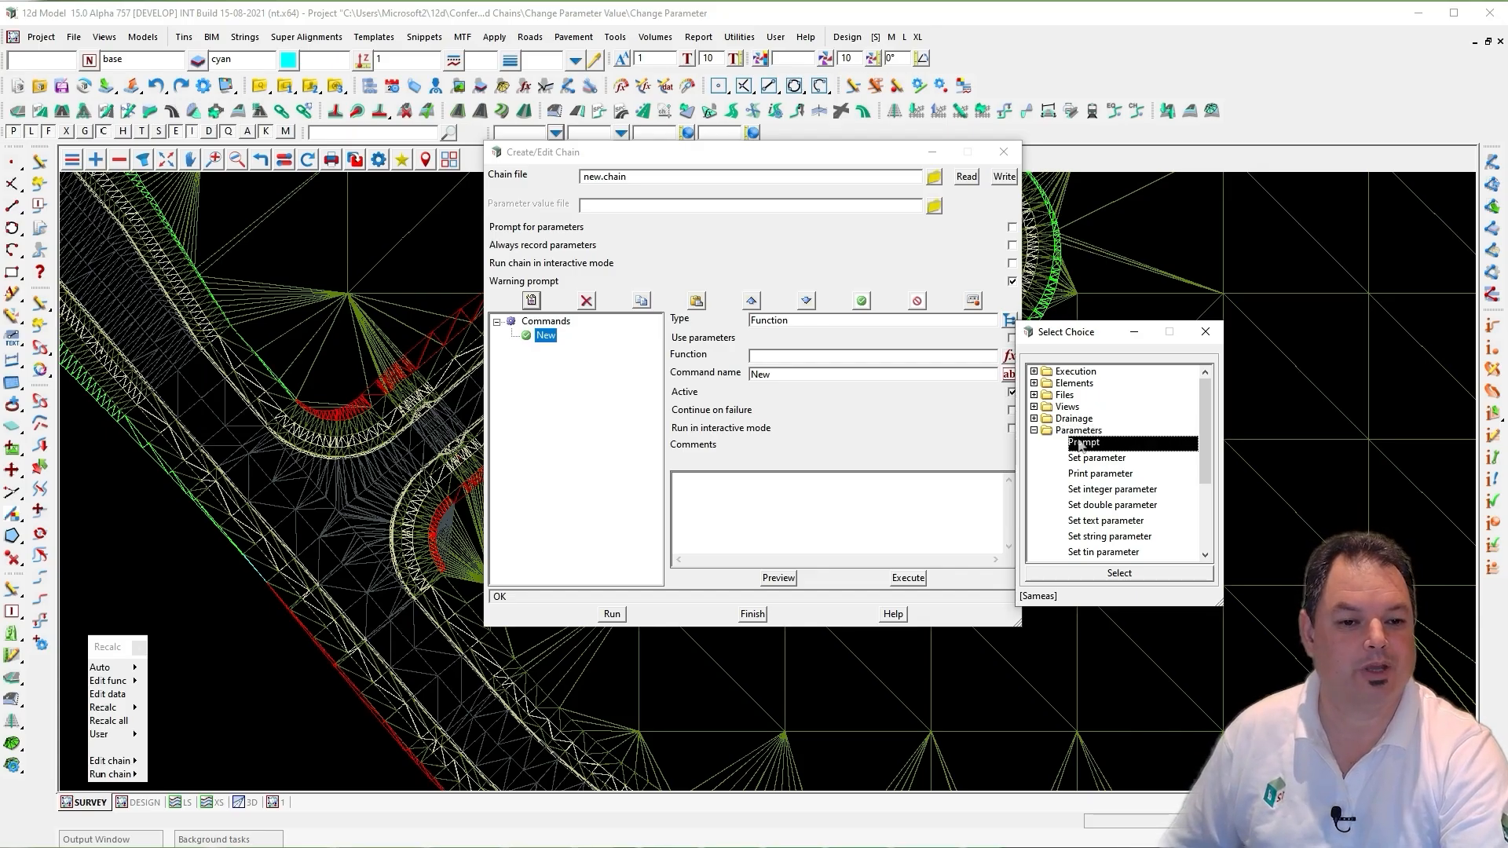
{"action": "double_click", "coordinate": [1080, 444]}
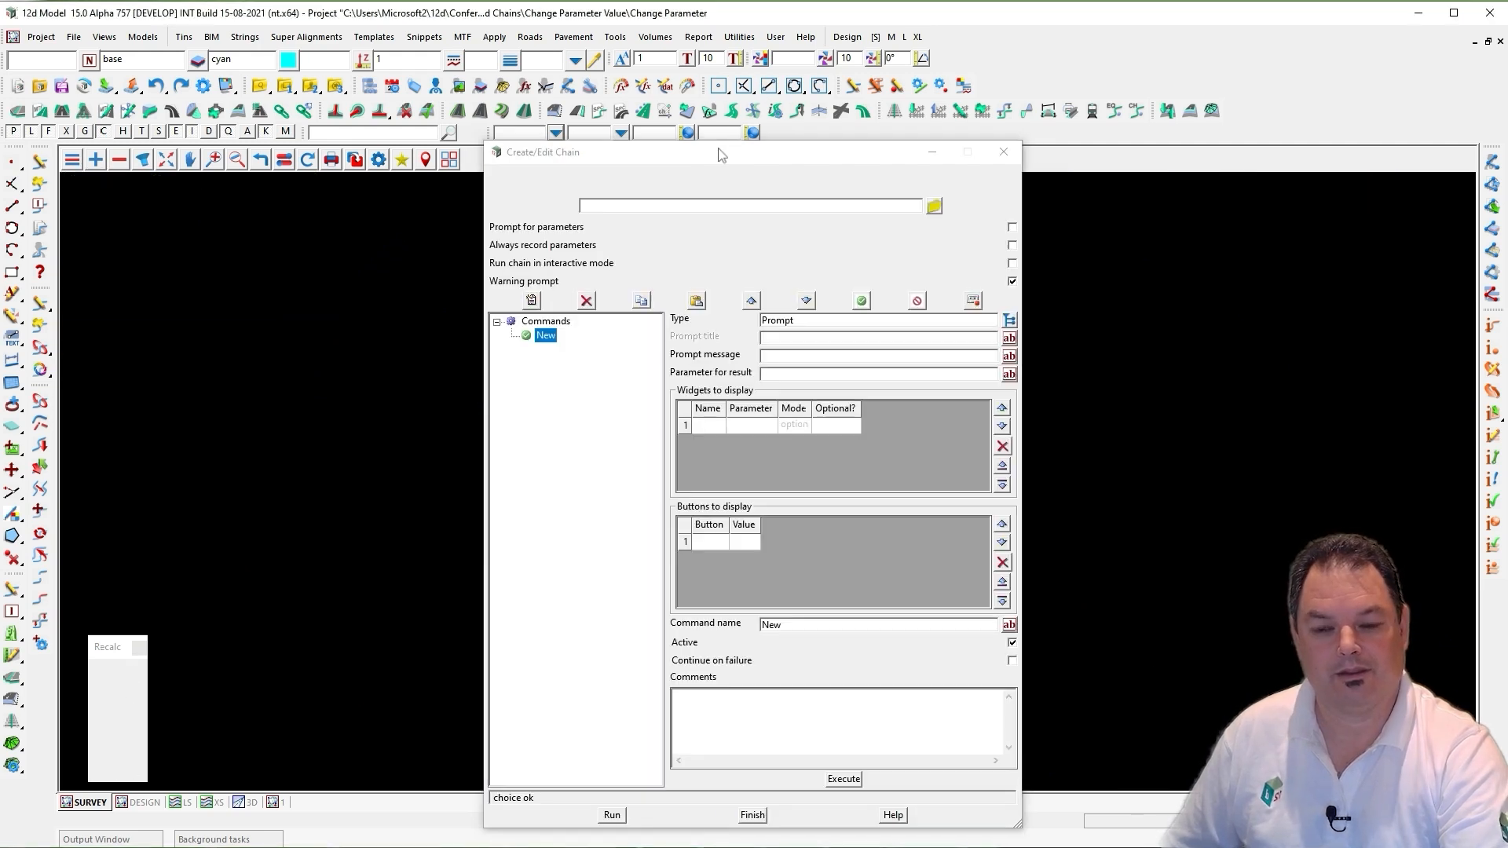
- Set the prompt message to "question" and store the result in the parameter "answer"
{"action": "left_click_drag", "start_coordinate": [721, 155], "coordinate": [773, 86]}
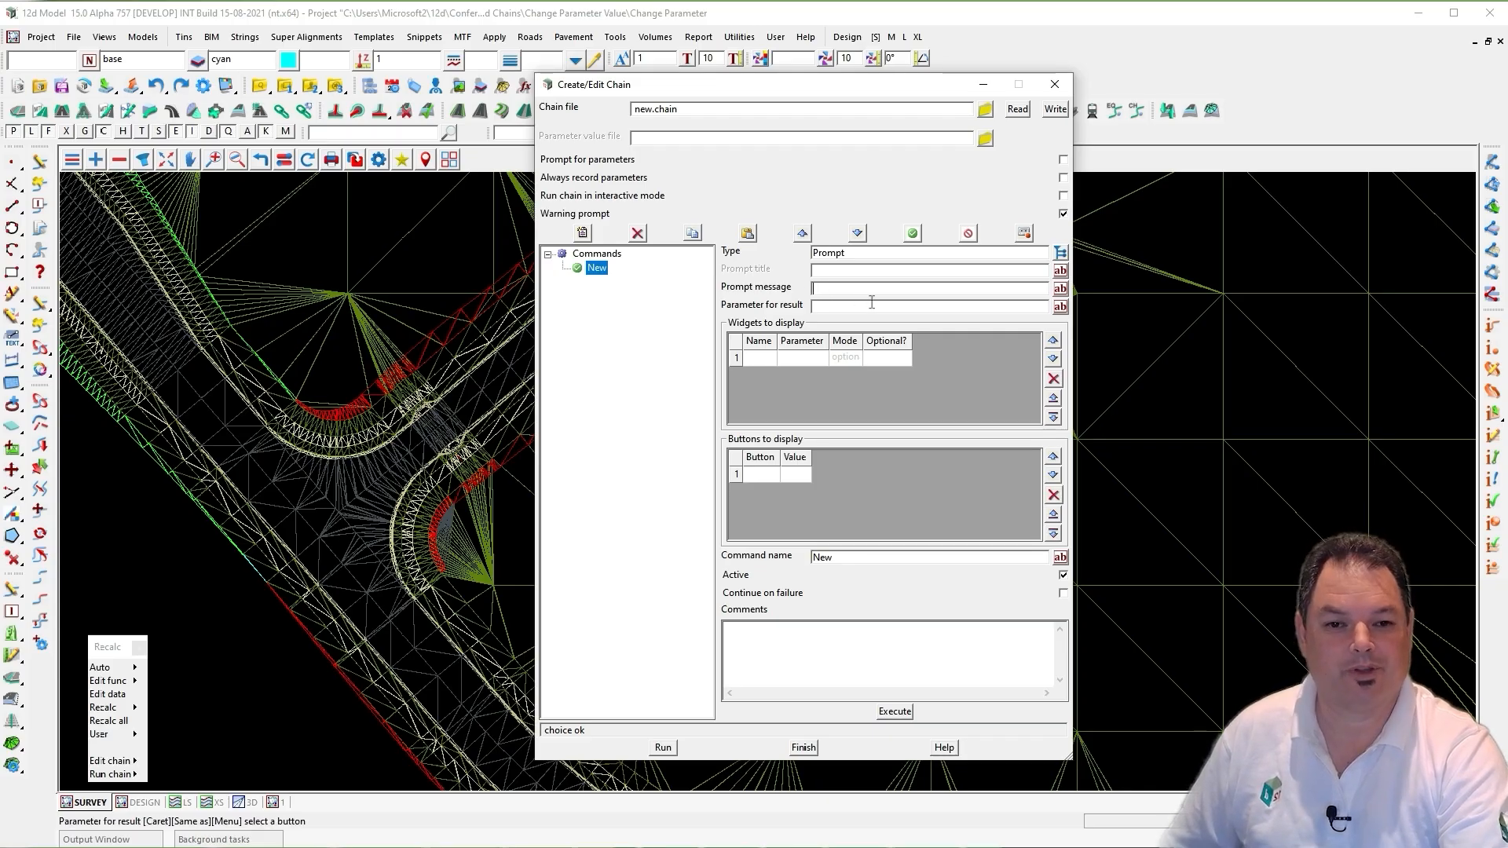
{"action": "type", "text": "question"}
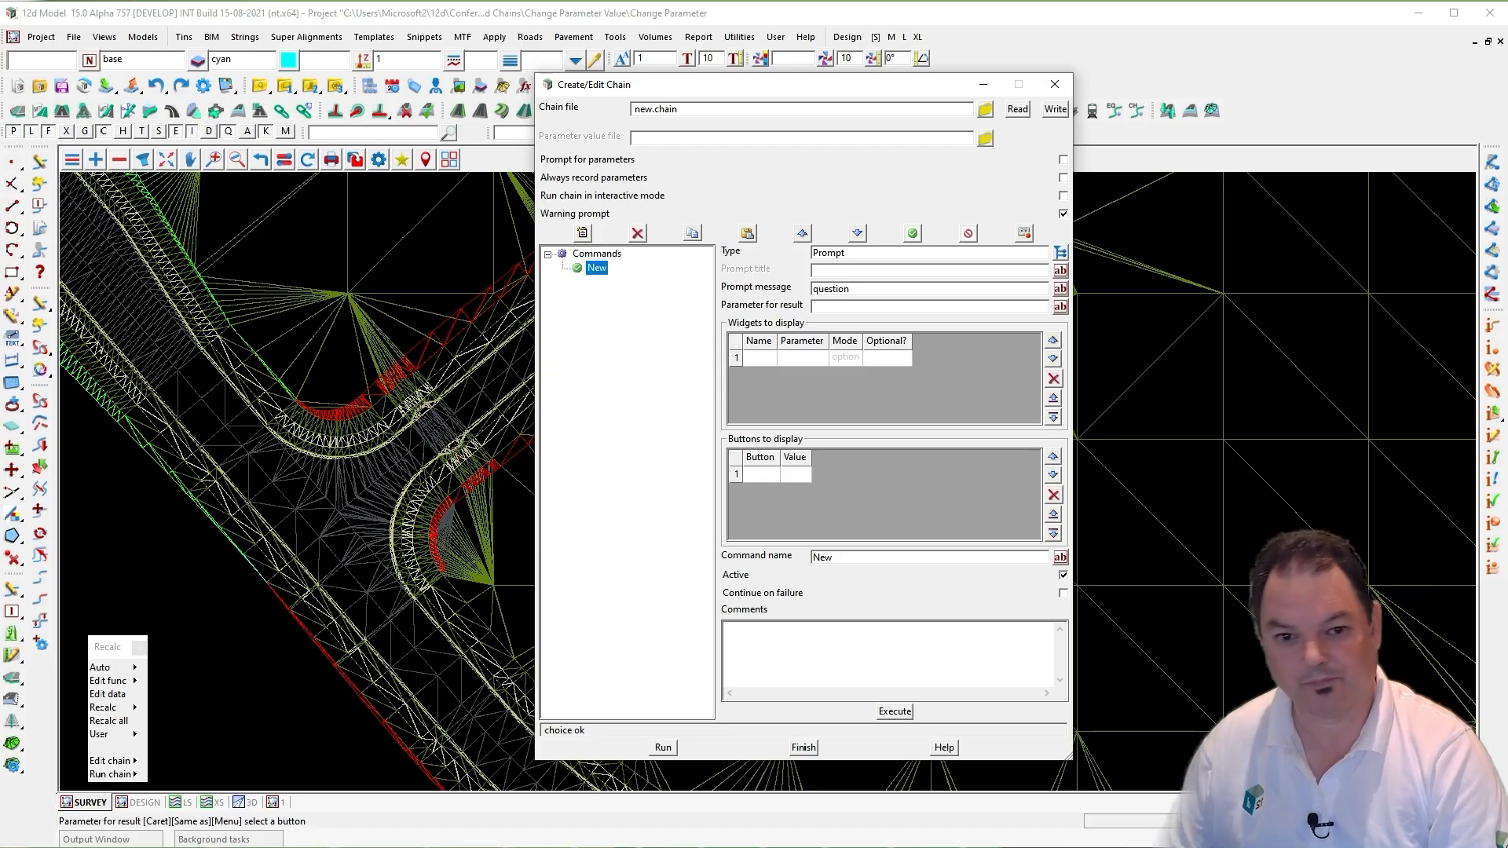
{"action": "left_click", "coordinate": [856, 307]}
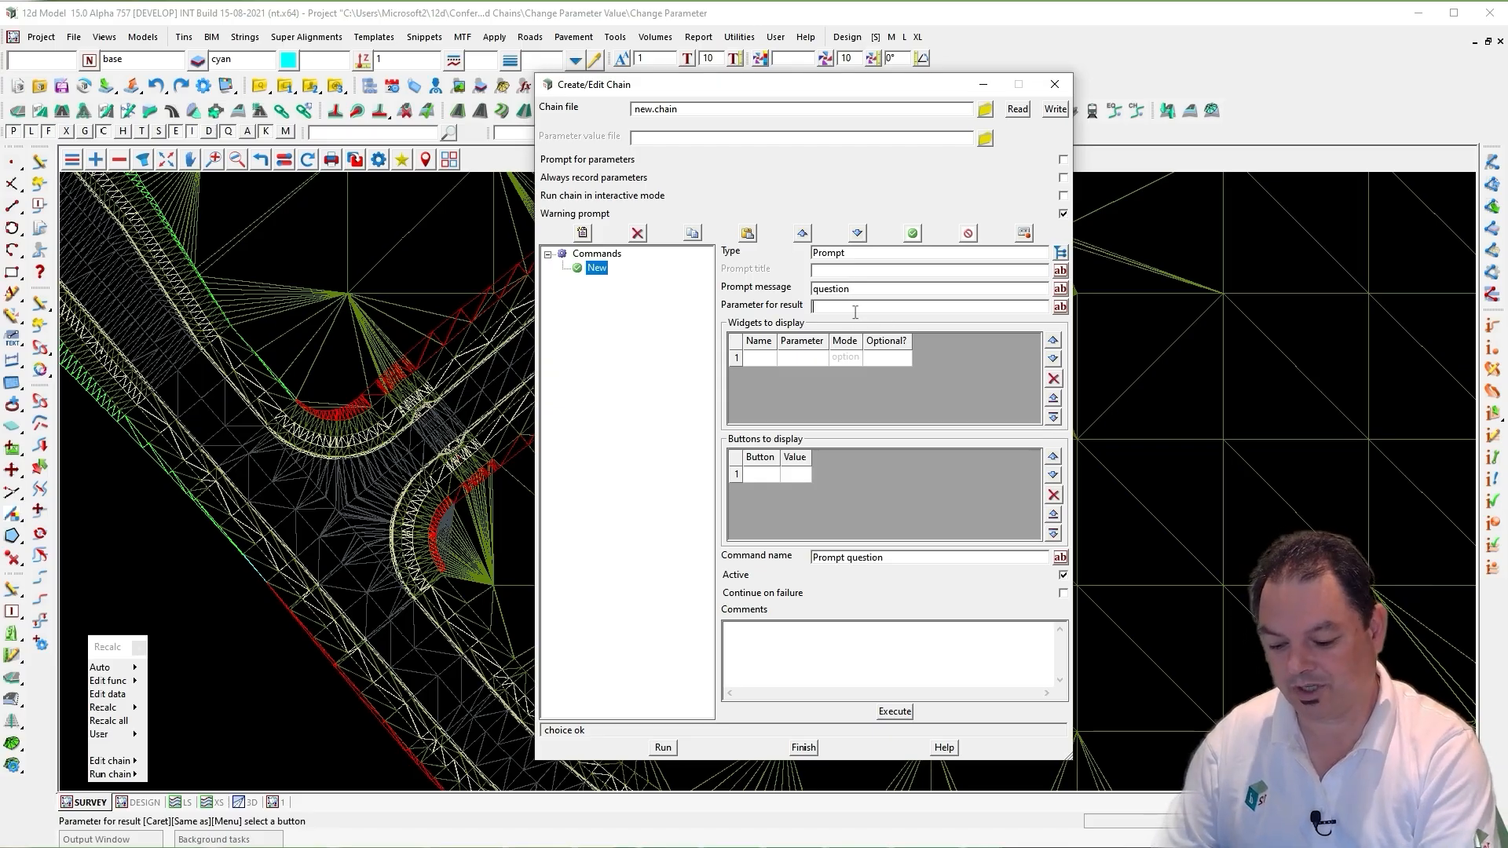
{"action": "type", "text": "answer"}
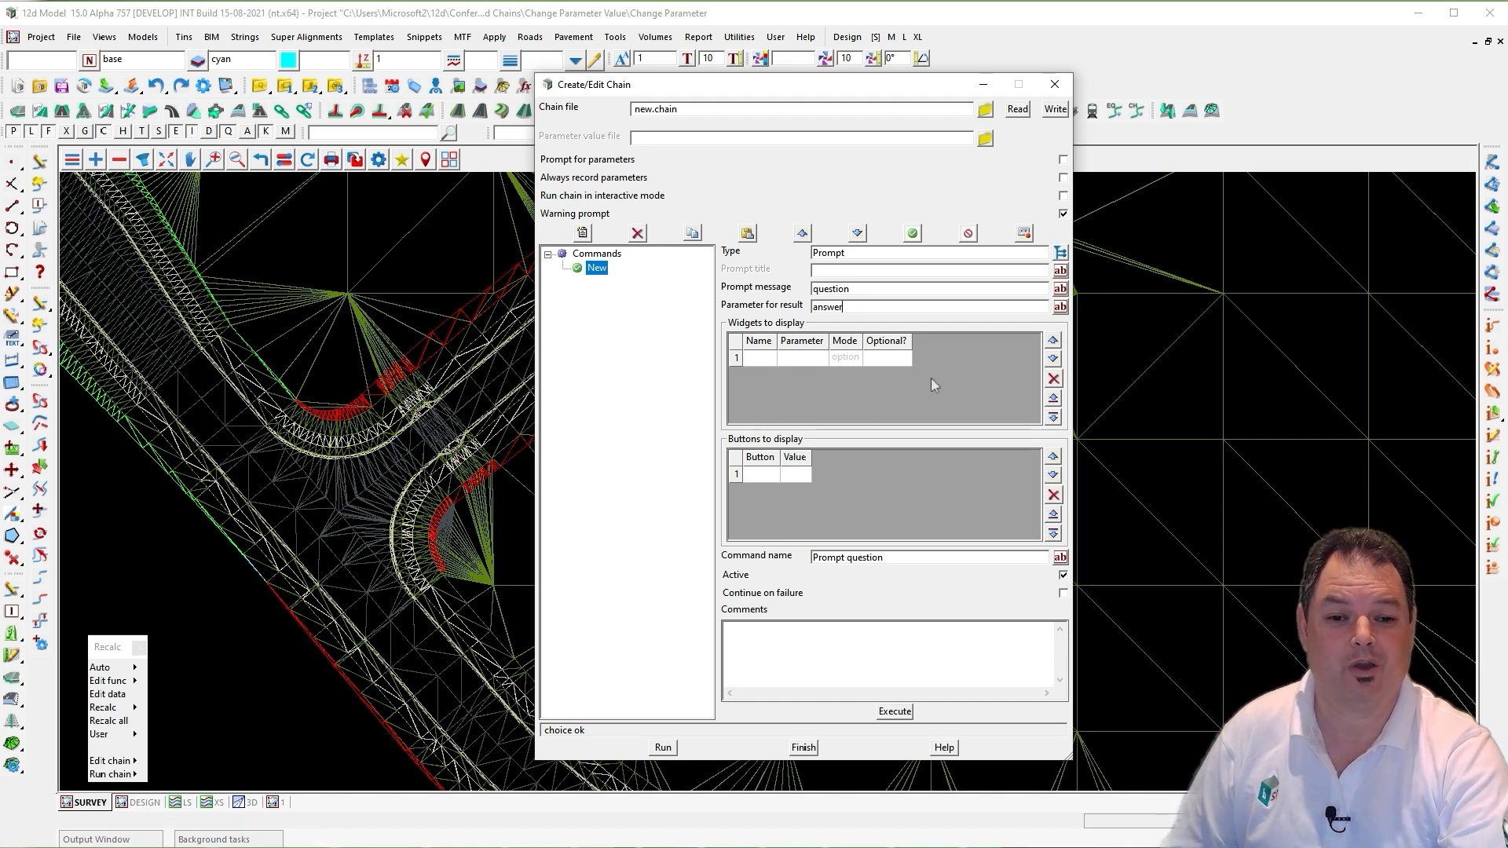
- Define two buttons for the prompt, labelled Yes and No
{"action": "left_click", "coordinate": [761, 476]}
{"action": "type", "text": "Y"}
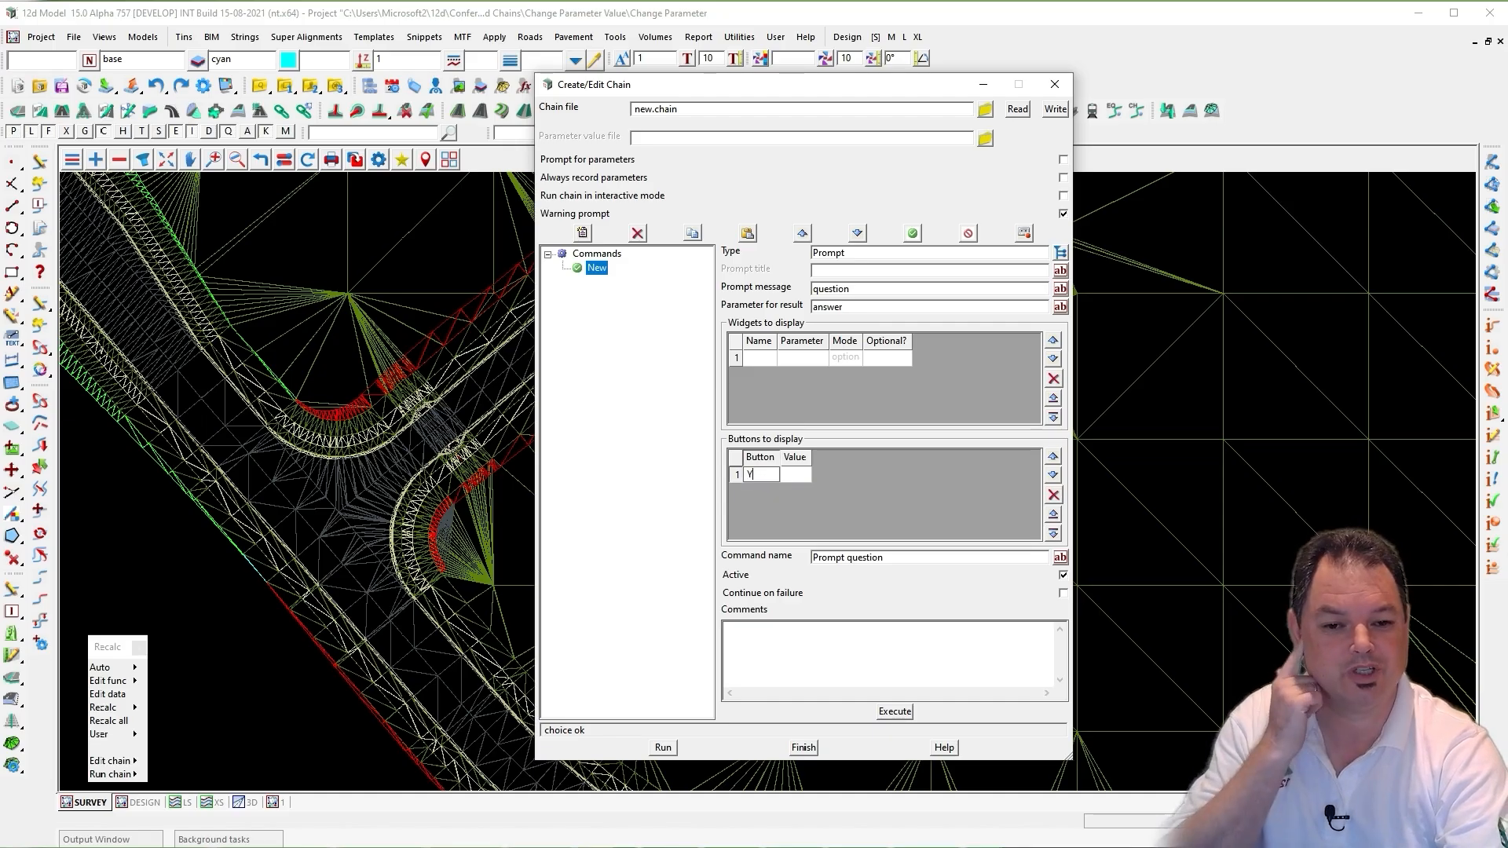
{"action": "type", "text": "es"}
{"action": "key", "text": "Return"}
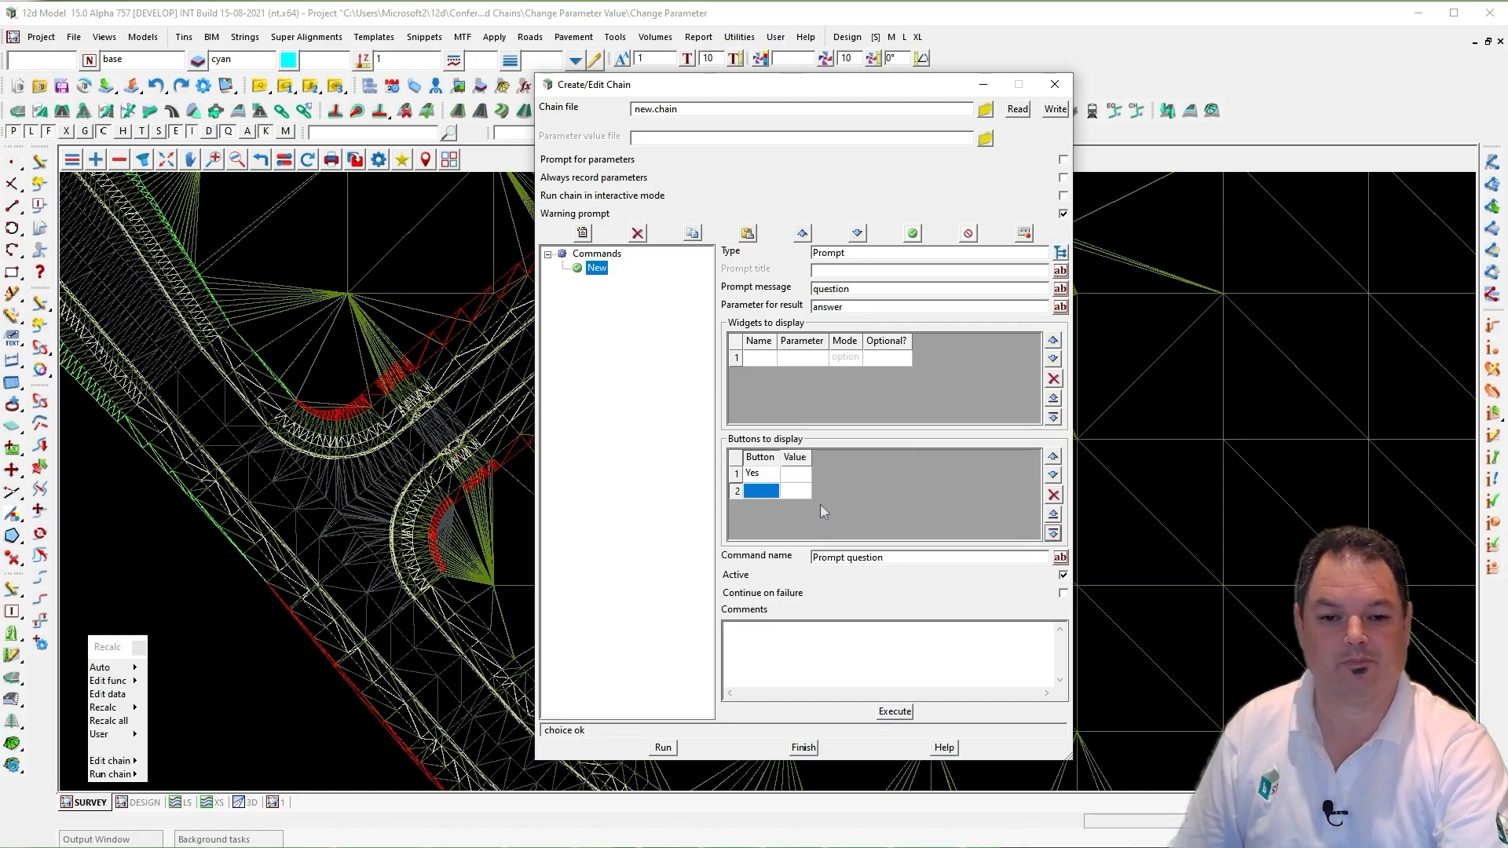
{"action": "left_click", "coordinate": [768, 496]}
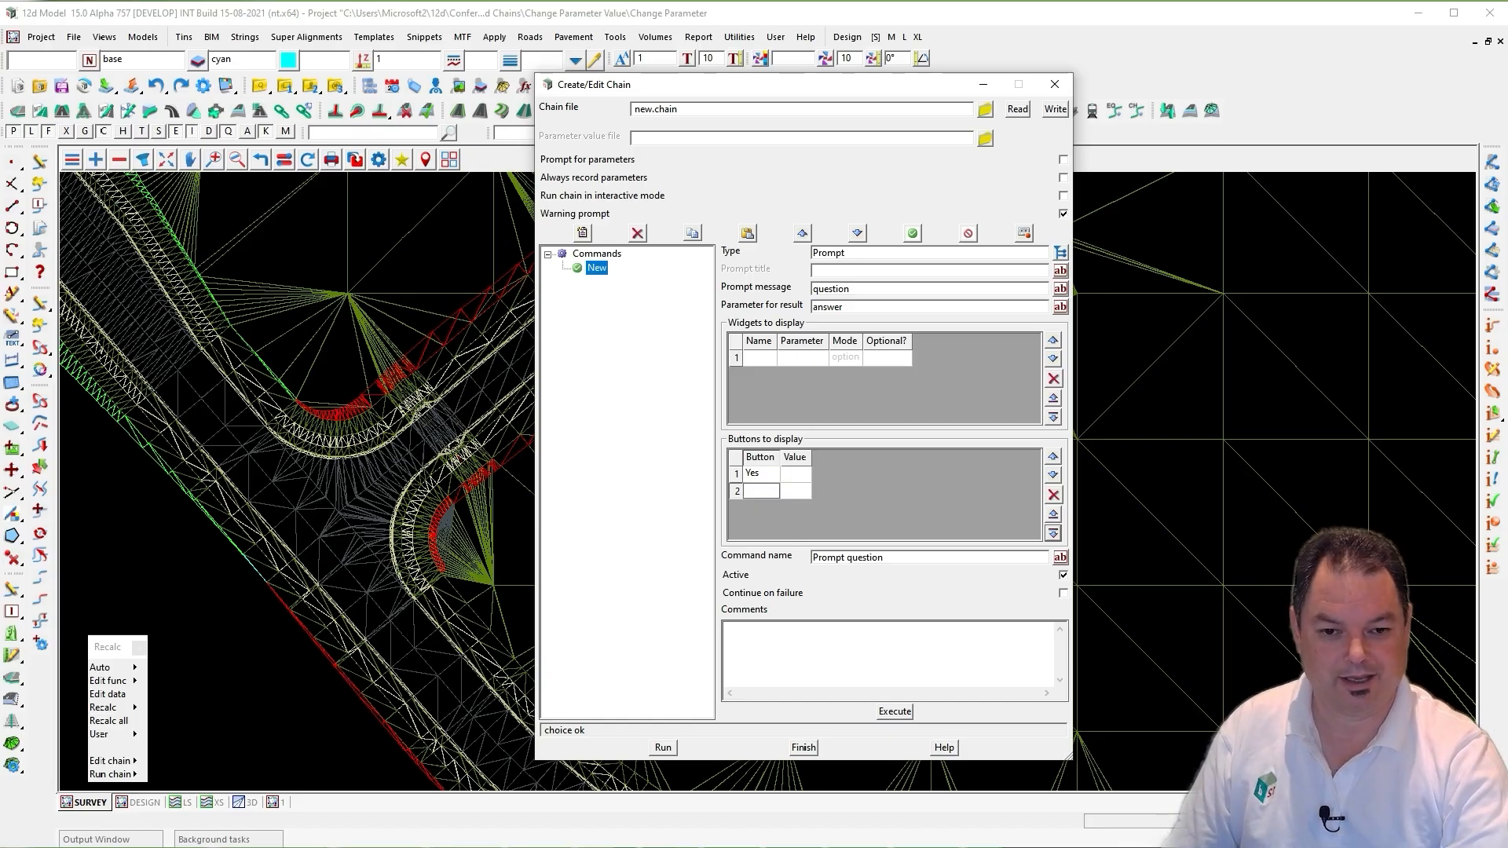
{"action": "type", "text": "No"}
- Assign the value "yeah" to the Yes button and "nah" to the No button, and overwrite the saved new.chain
{"action": "left_click", "coordinate": [795, 476]}
{"action": "left_click", "coordinate": [795, 477]}
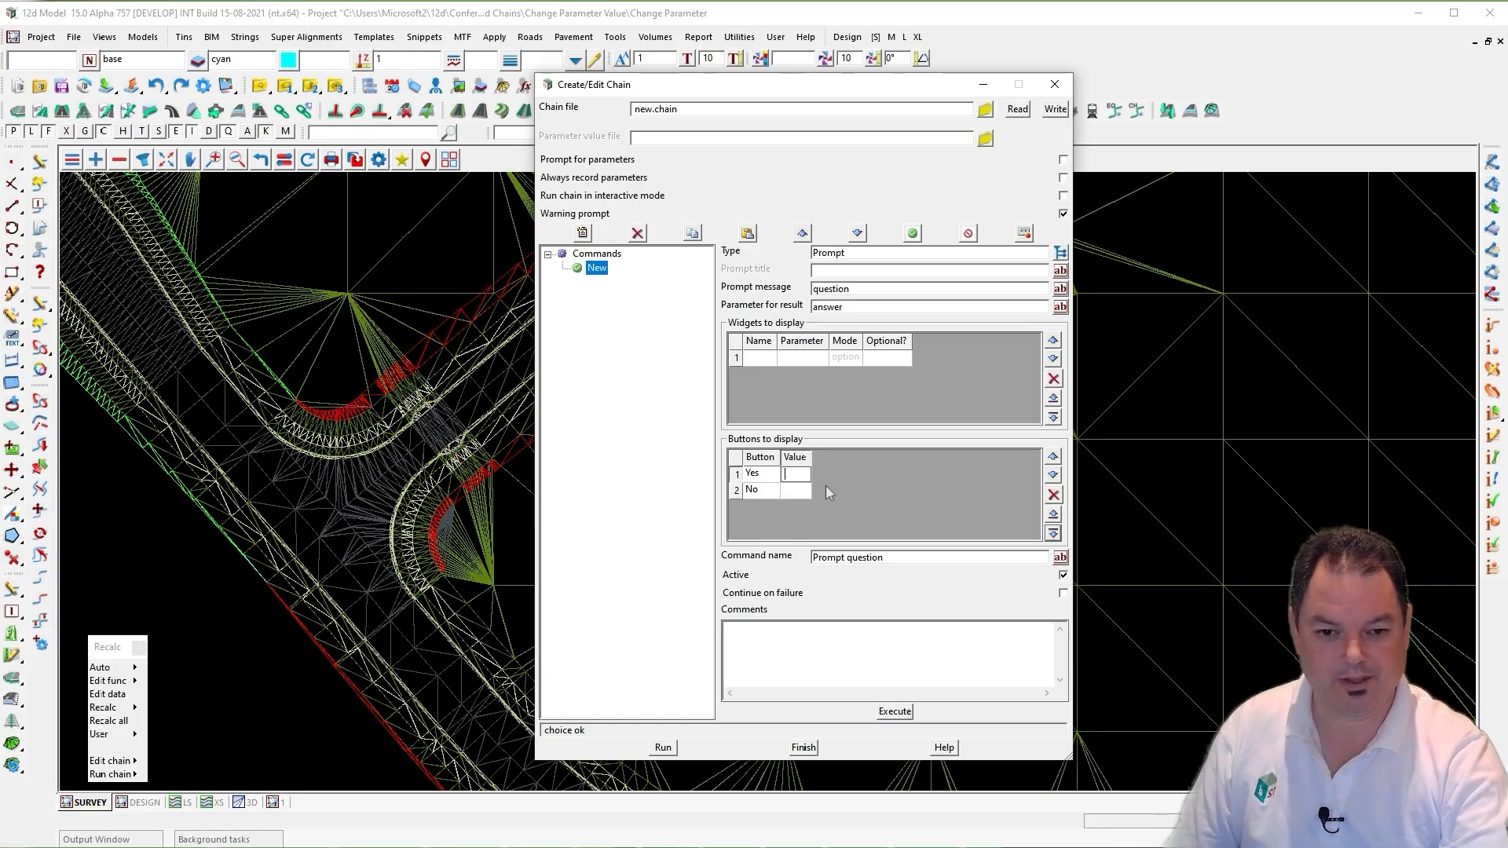
{"action": "type", "text": "y"}
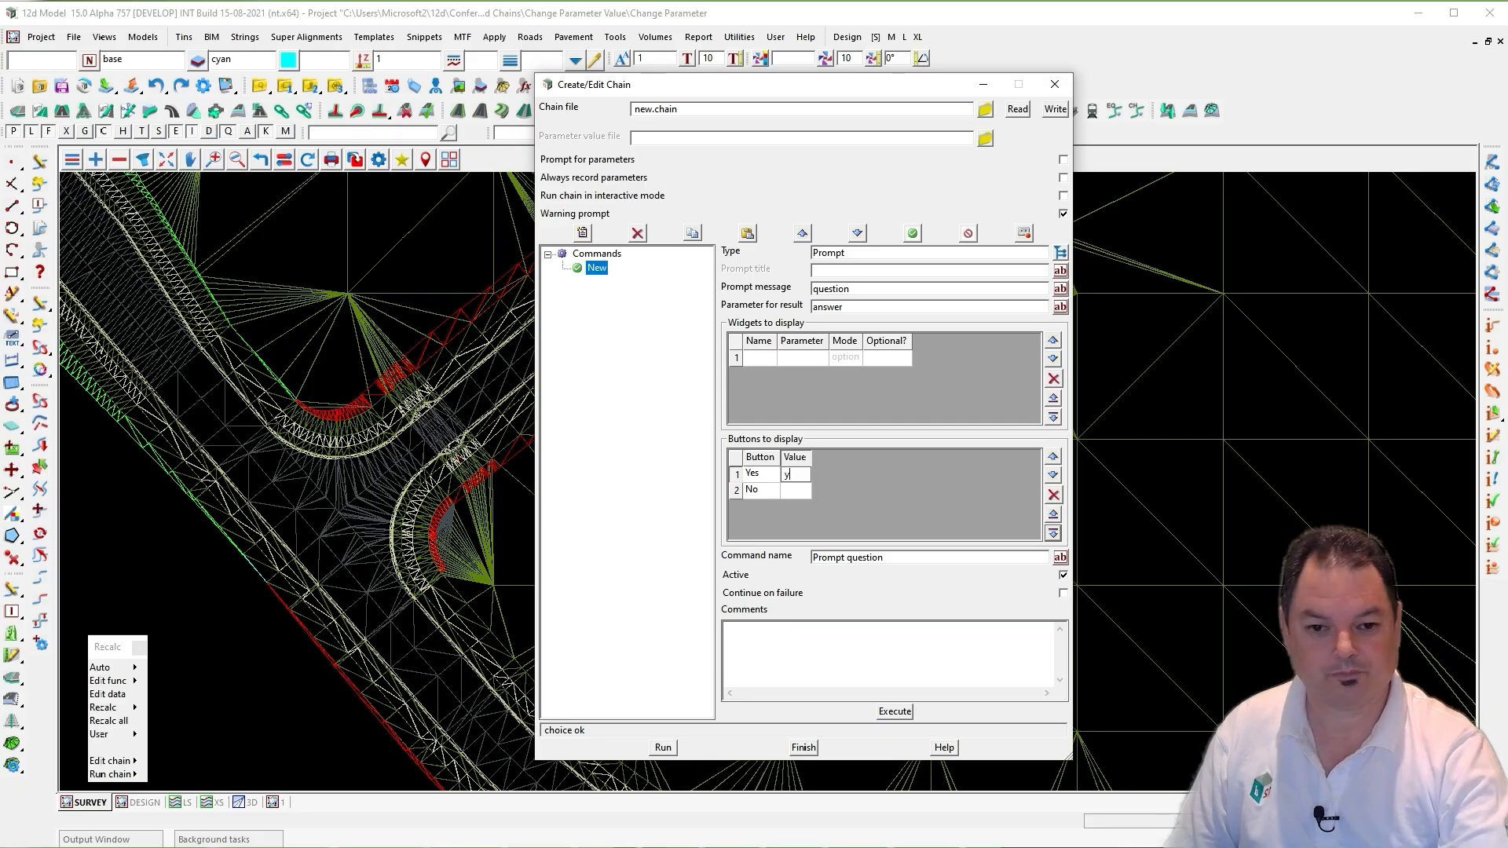
{"action": "type", "text": "eah"}
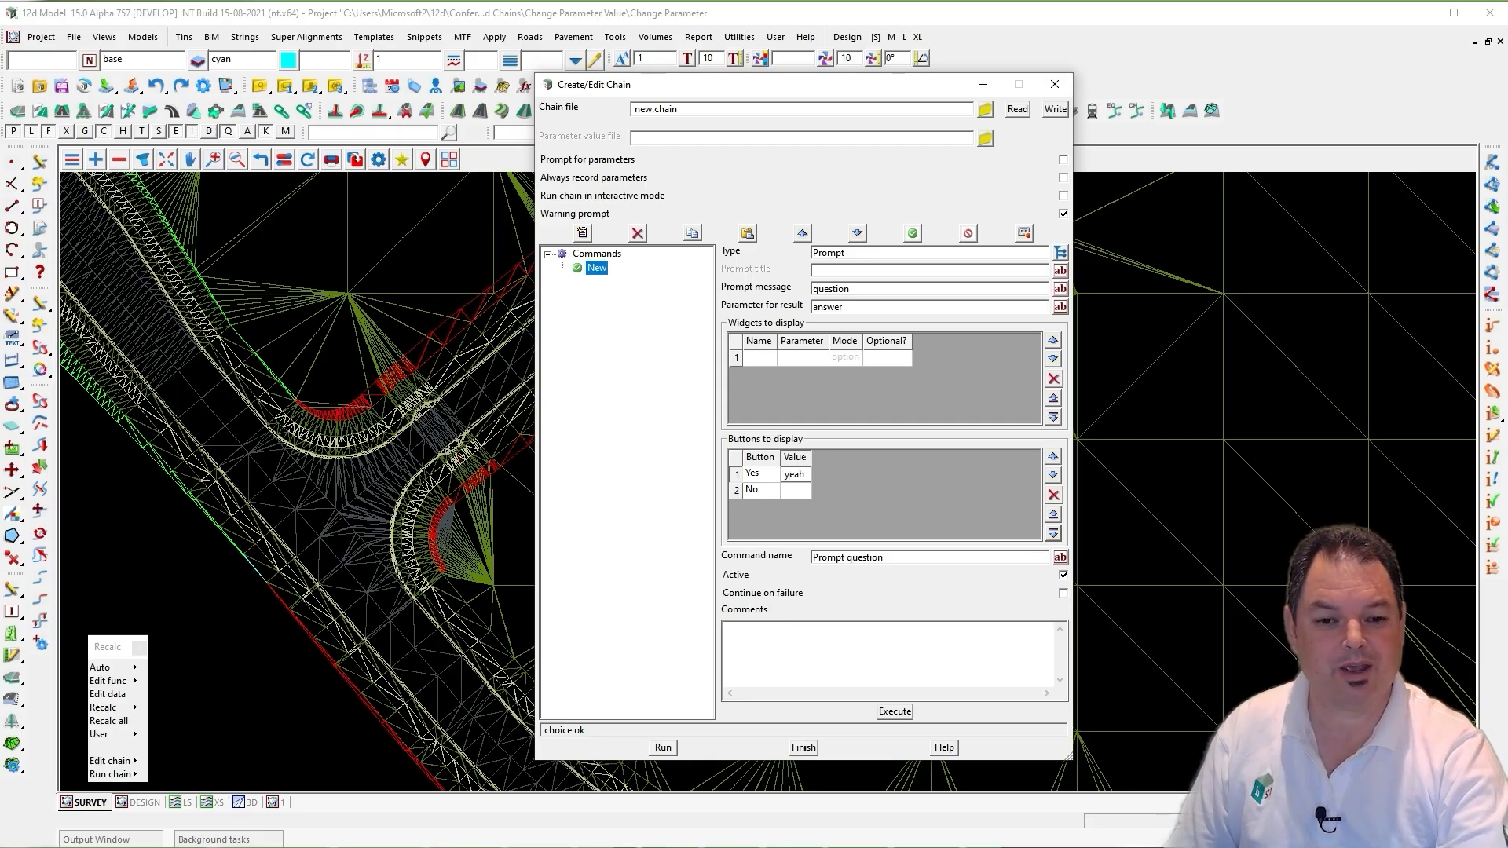
{"action": "left_click", "coordinate": [795, 492]}
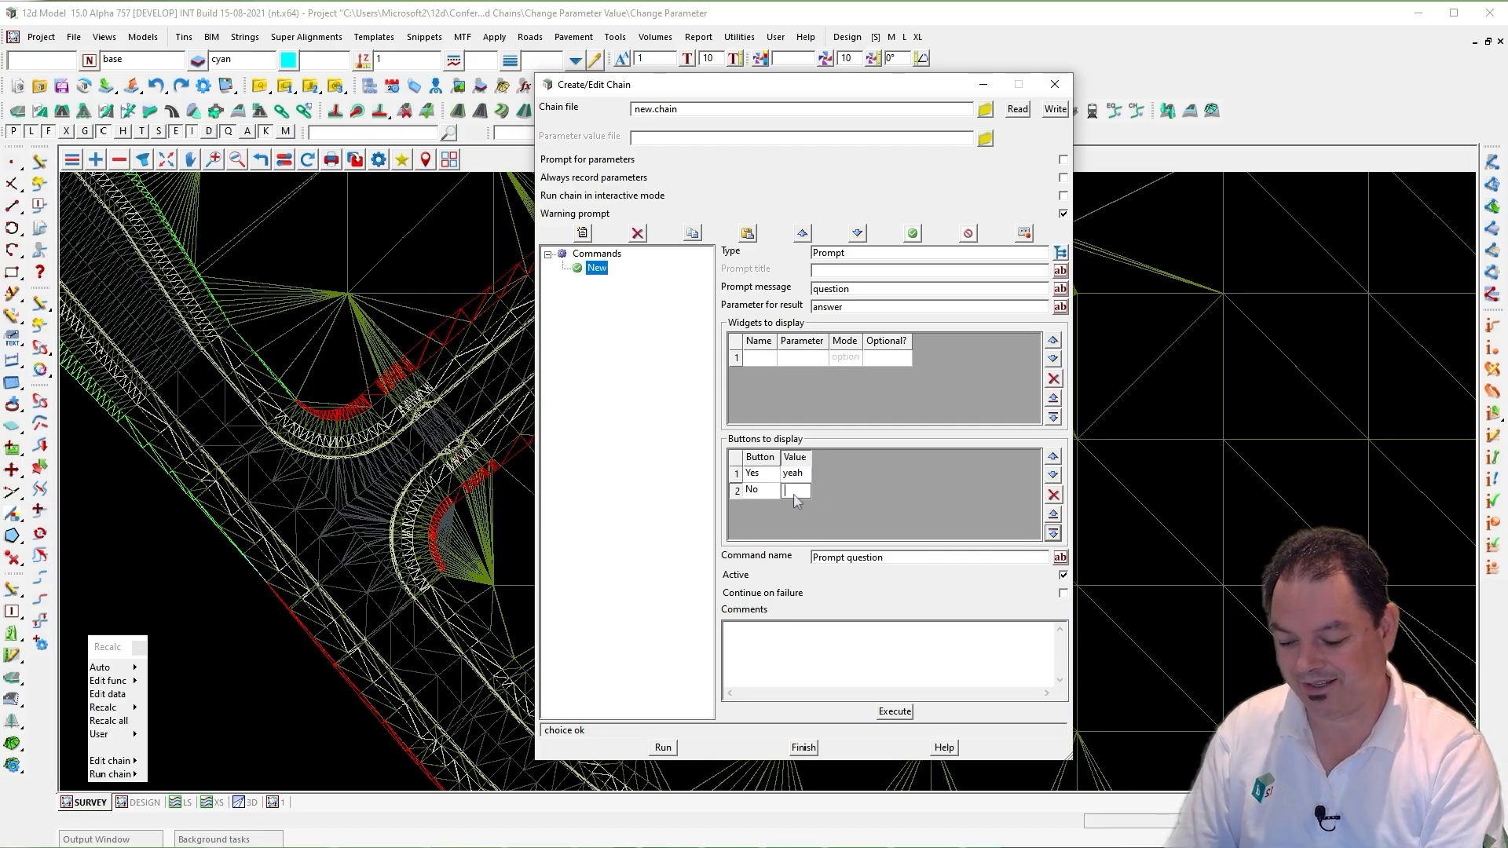
{"action": "type", "text": "nah"}
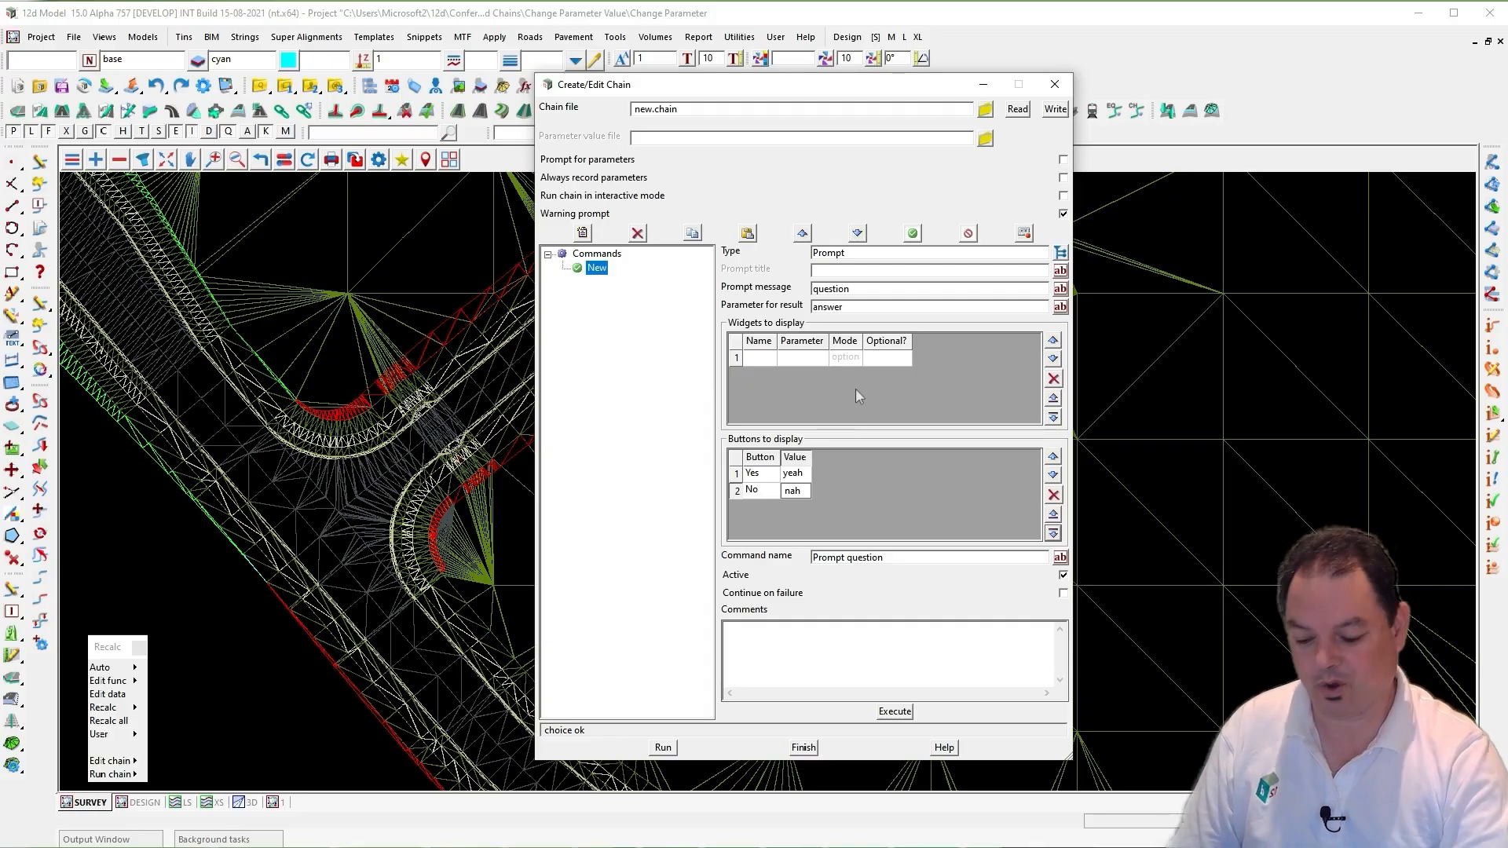
{"action": "left_click", "coordinate": [1055, 110]}
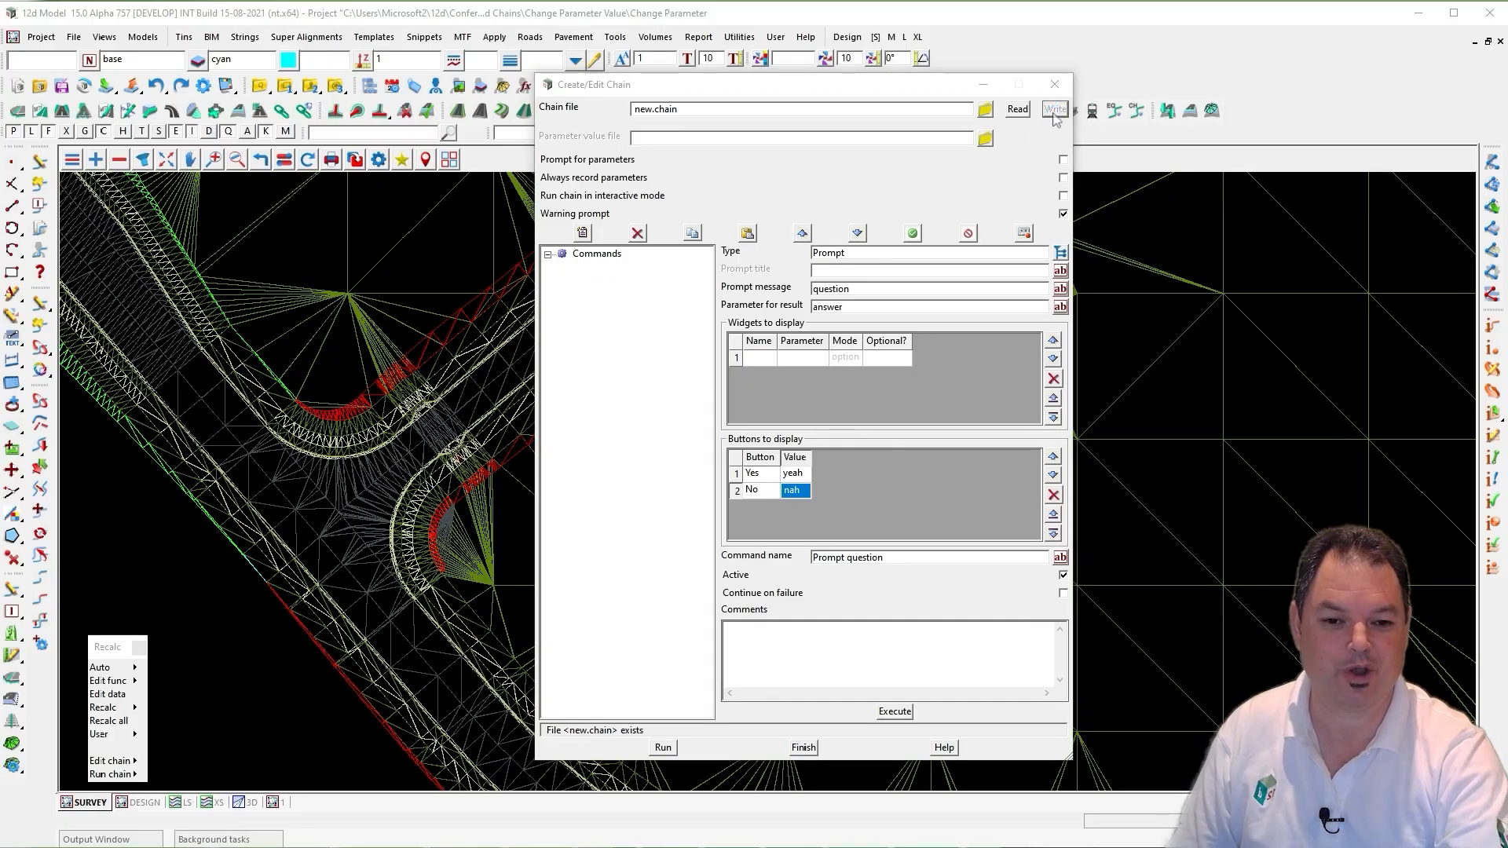
{"action": "left_click", "coordinate": [714, 469]}
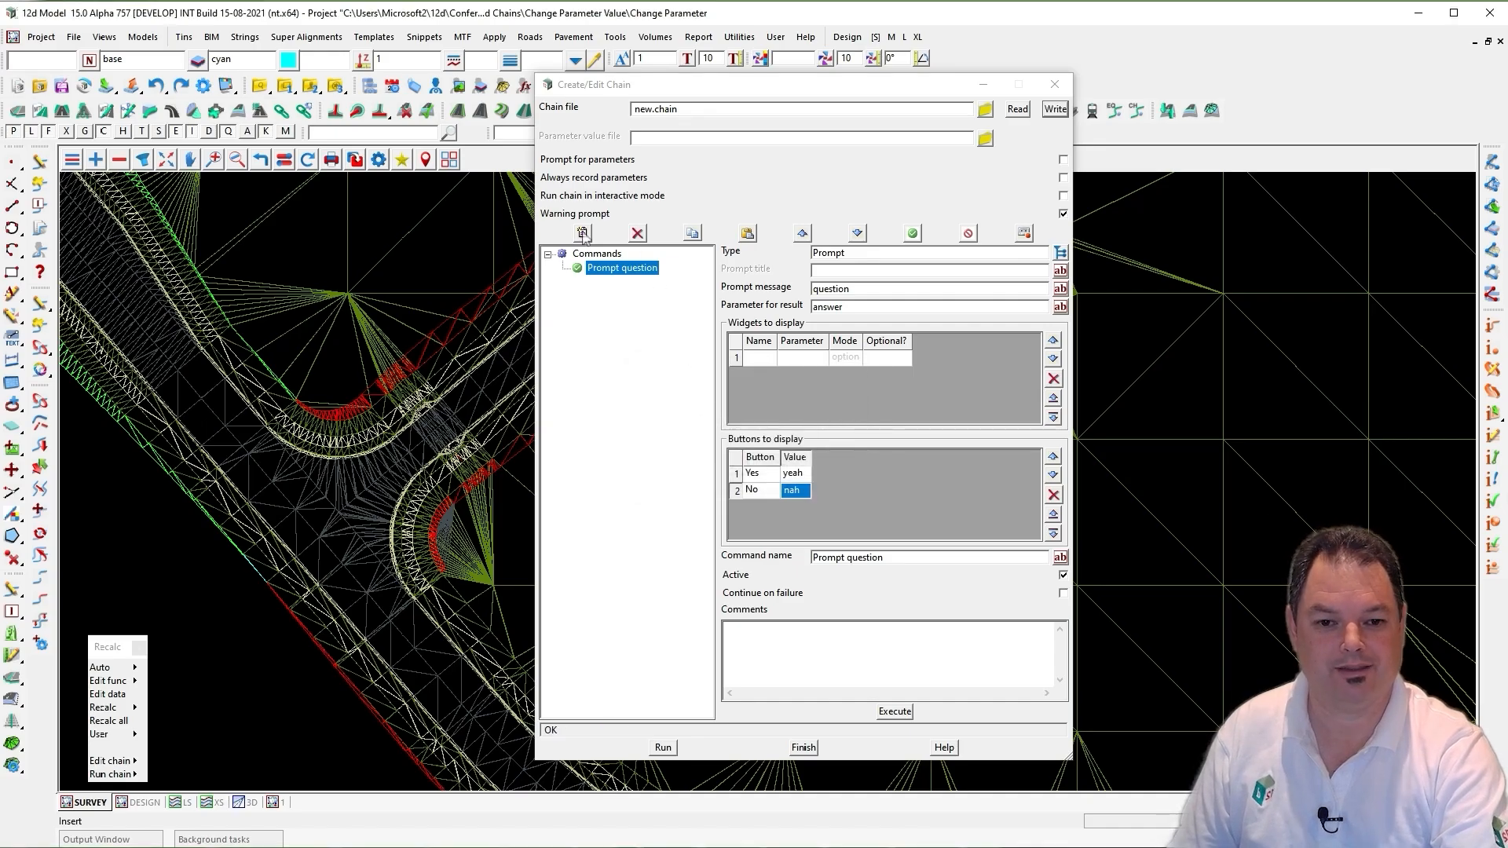
- Insert a Print parameter command after the Prompt question command
{"action": "left_click", "coordinate": [583, 234]}
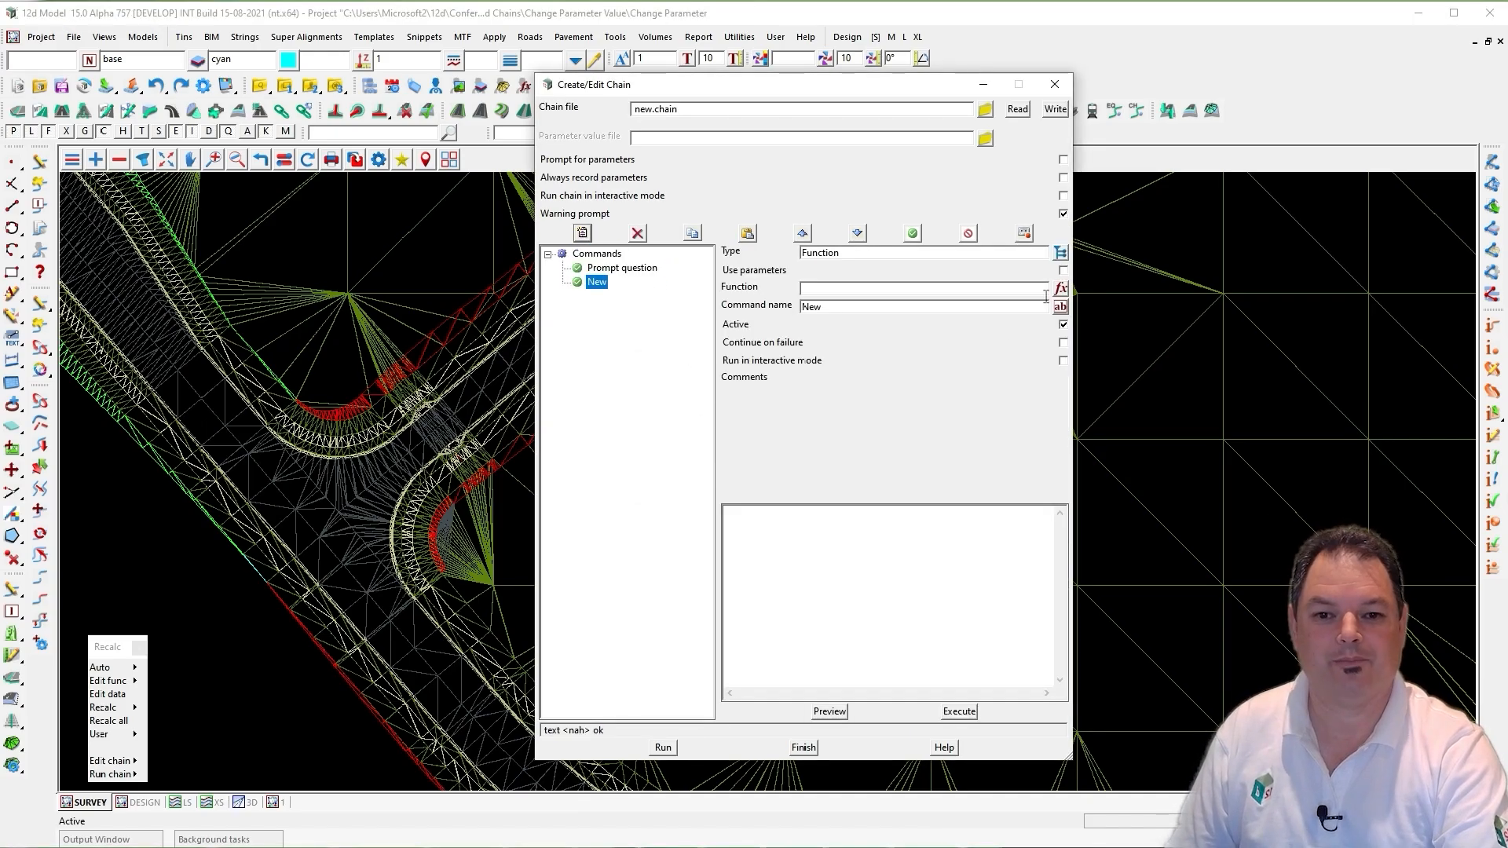
{"action": "left_click", "coordinate": [1061, 252]}
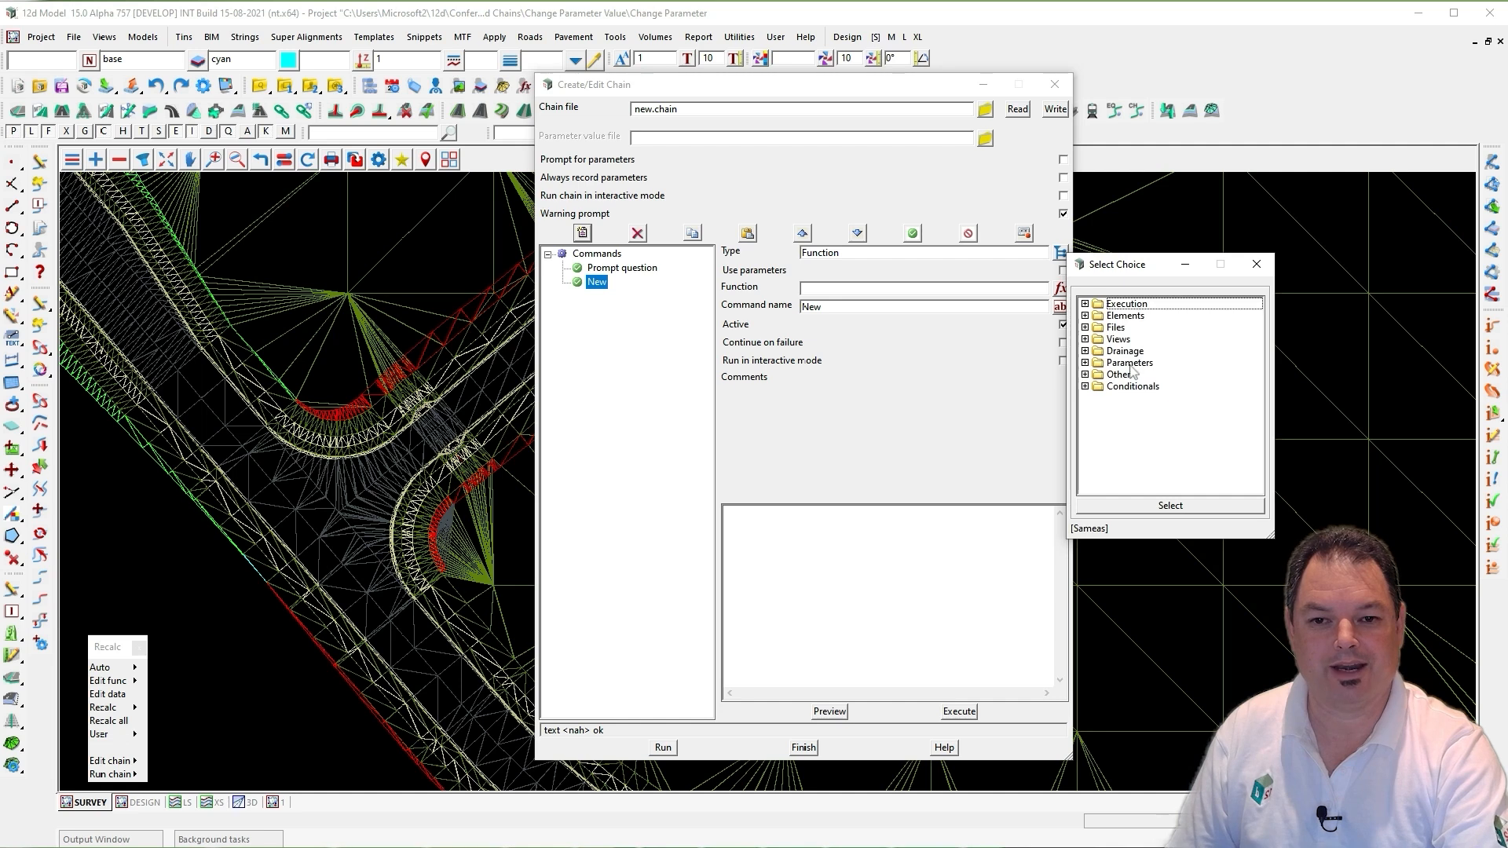
{"action": "double_click", "coordinate": [1131, 363]}
{"action": "double_click", "coordinate": [1158, 407]}
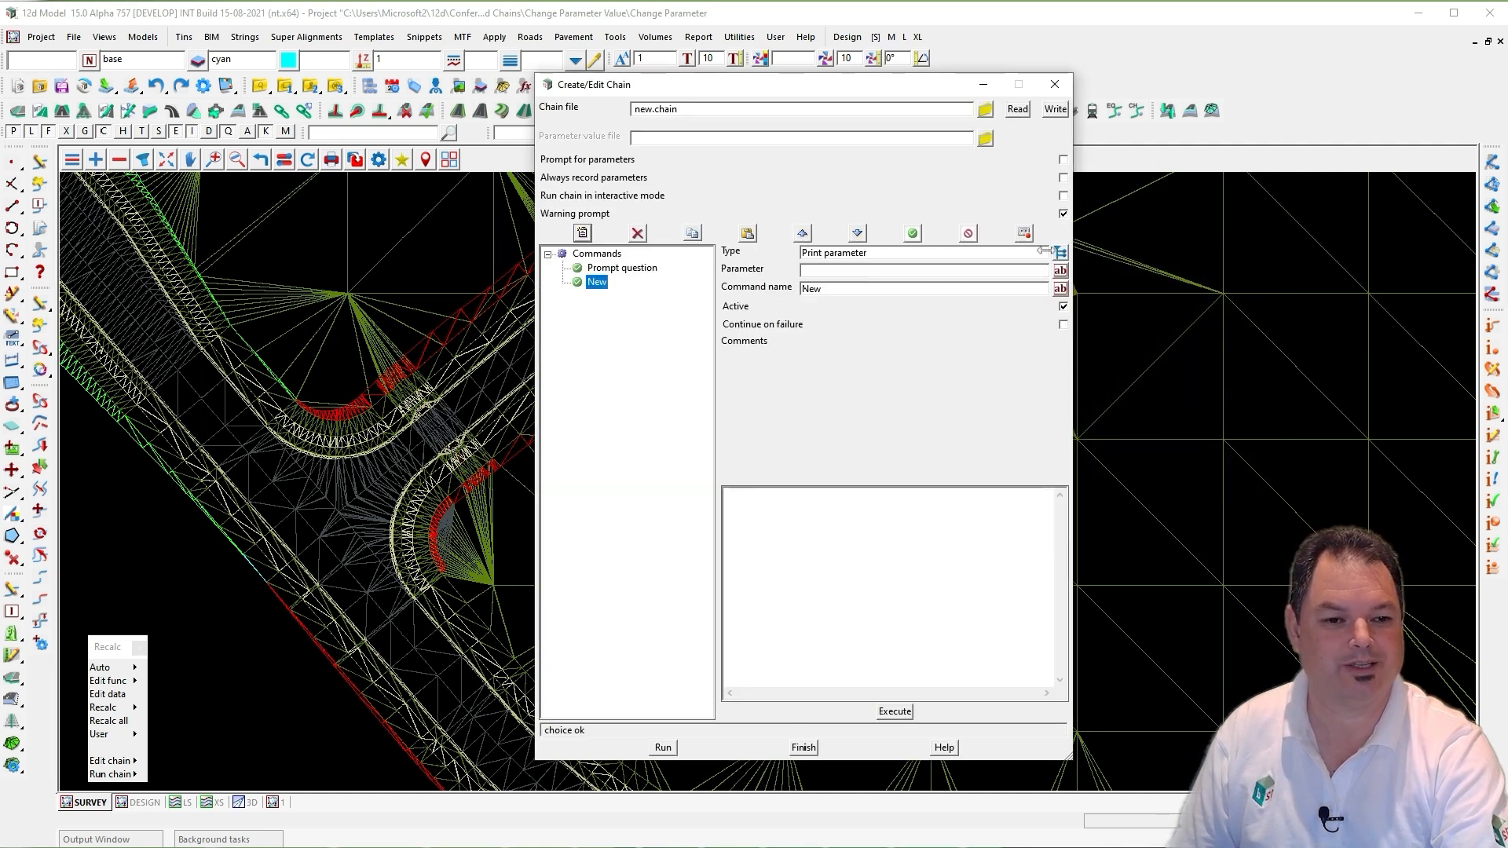
- Set the parameter to print to "answer", name the command "Print parameter answer", and overwrite the saved new.chain
{"action": "left_click", "coordinate": [993, 272]}
{"action": "type", "text": "answers"}
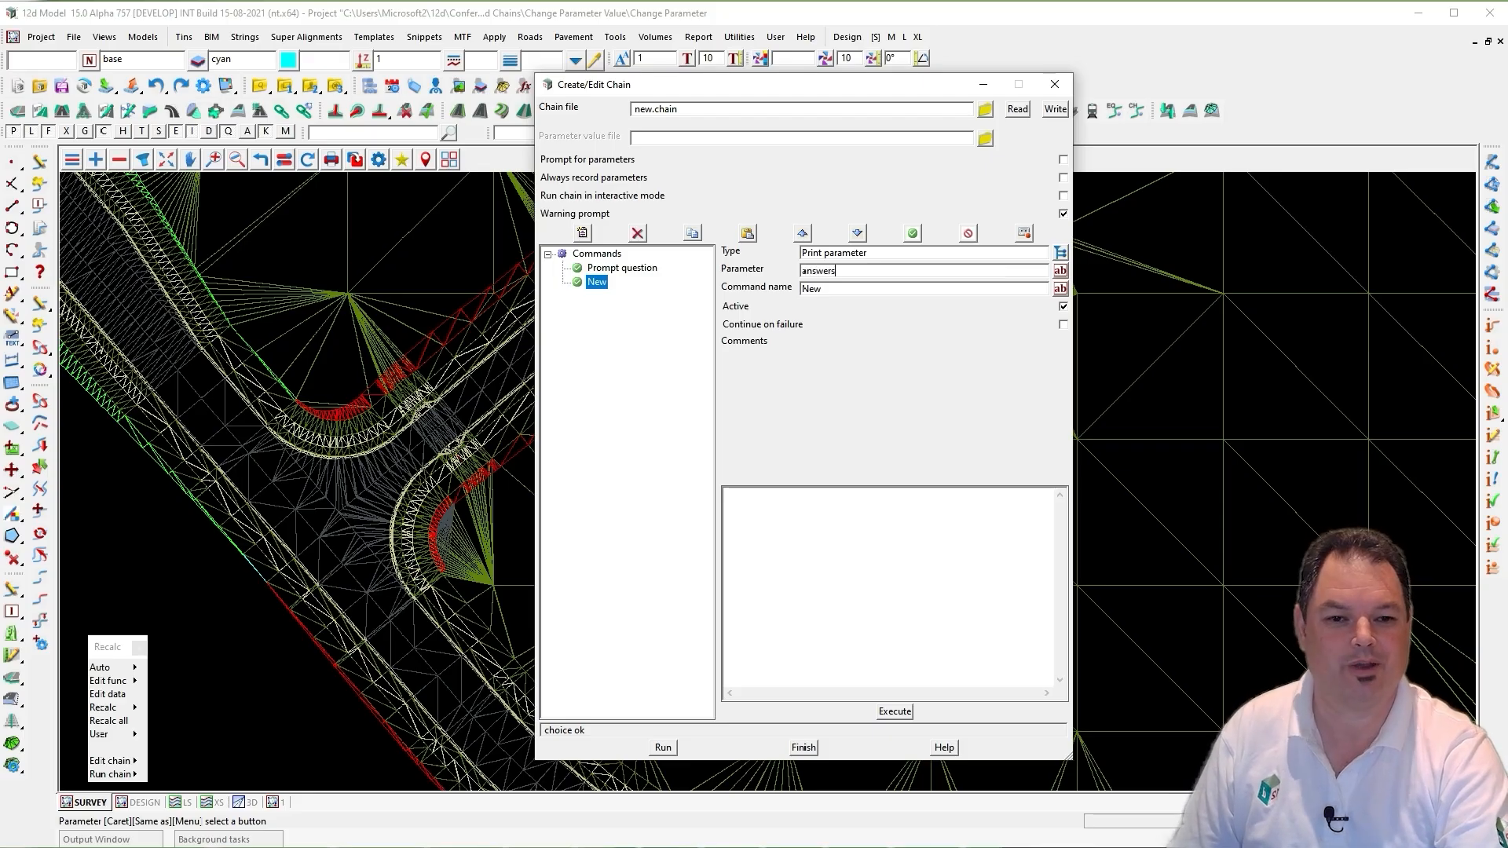
{"action": "key", "text": "BackSpace"}
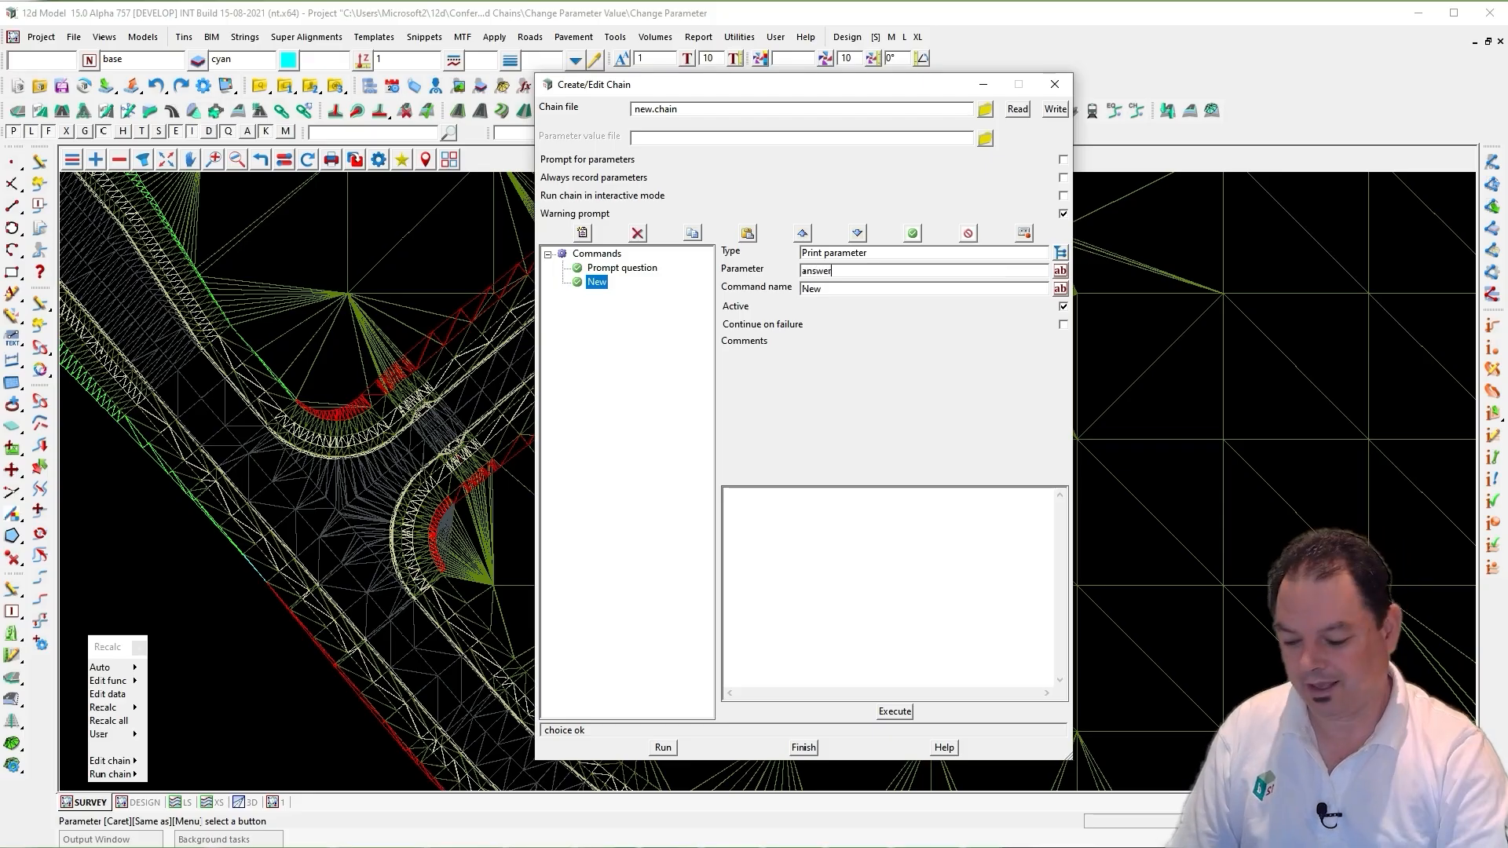
{"action": "left_click", "coordinate": [1060, 289]}
{"action": "left_click", "coordinate": [1055, 108]}
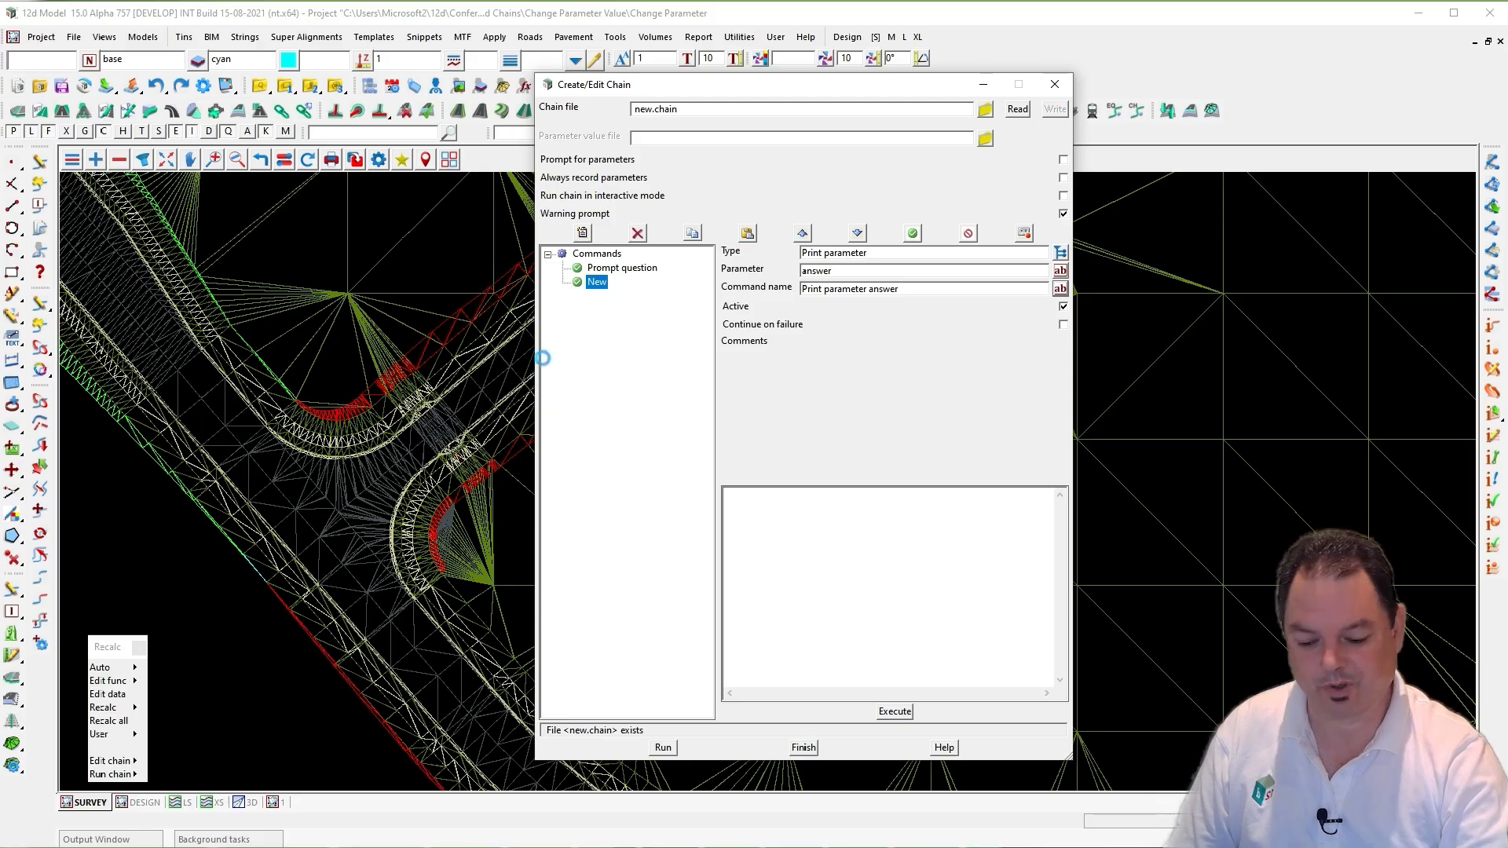
{"action": "left_click", "coordinate": [729, 471]}
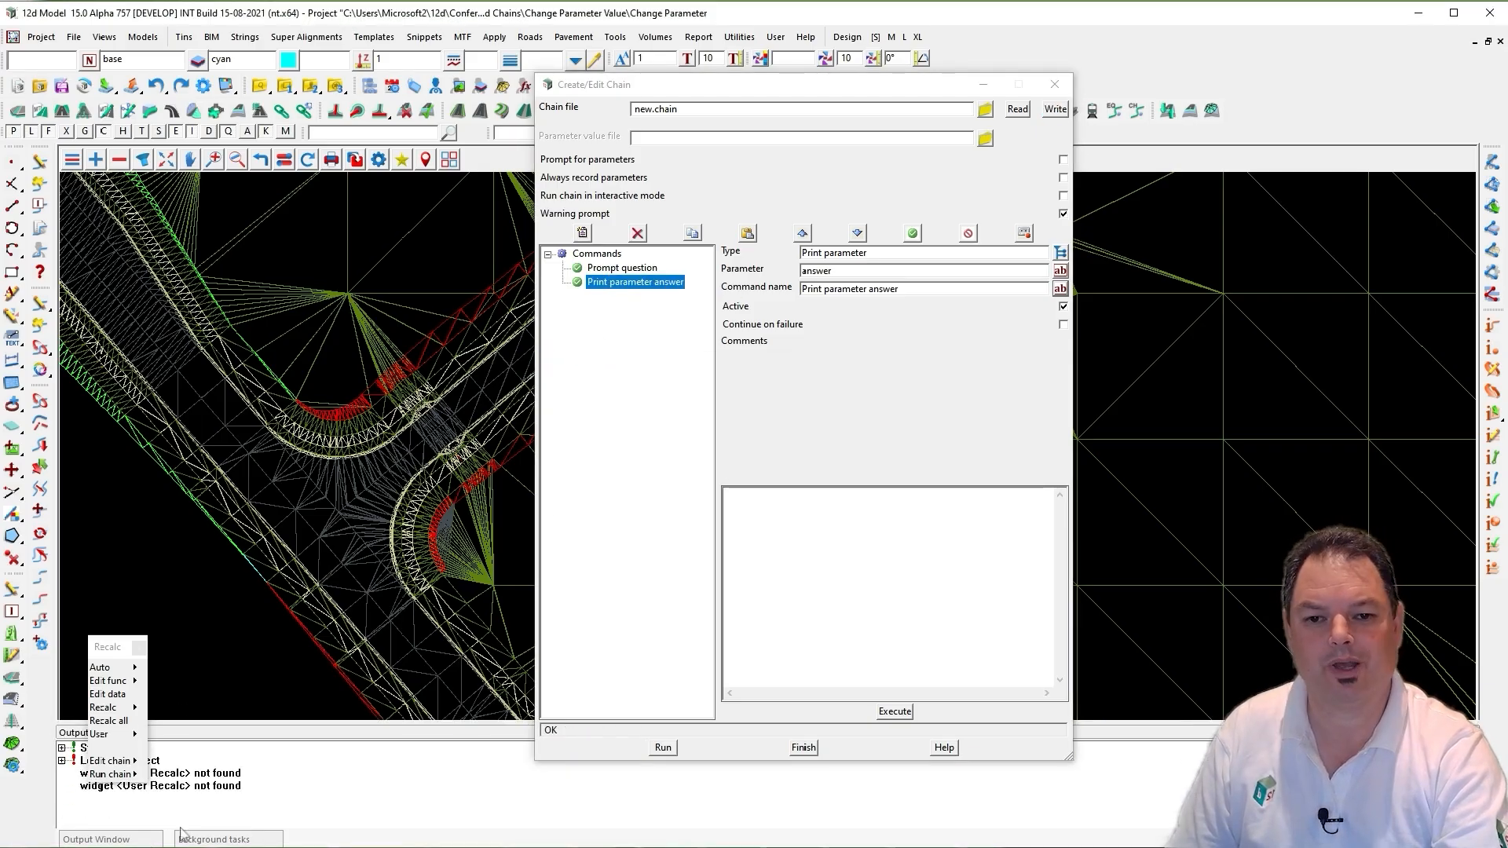
- Test-run the chain once with the answer Yes and once with No, checking the printed parameter in the Output Window each time
{"action": "left_click", "coordinate": [664, 747]}
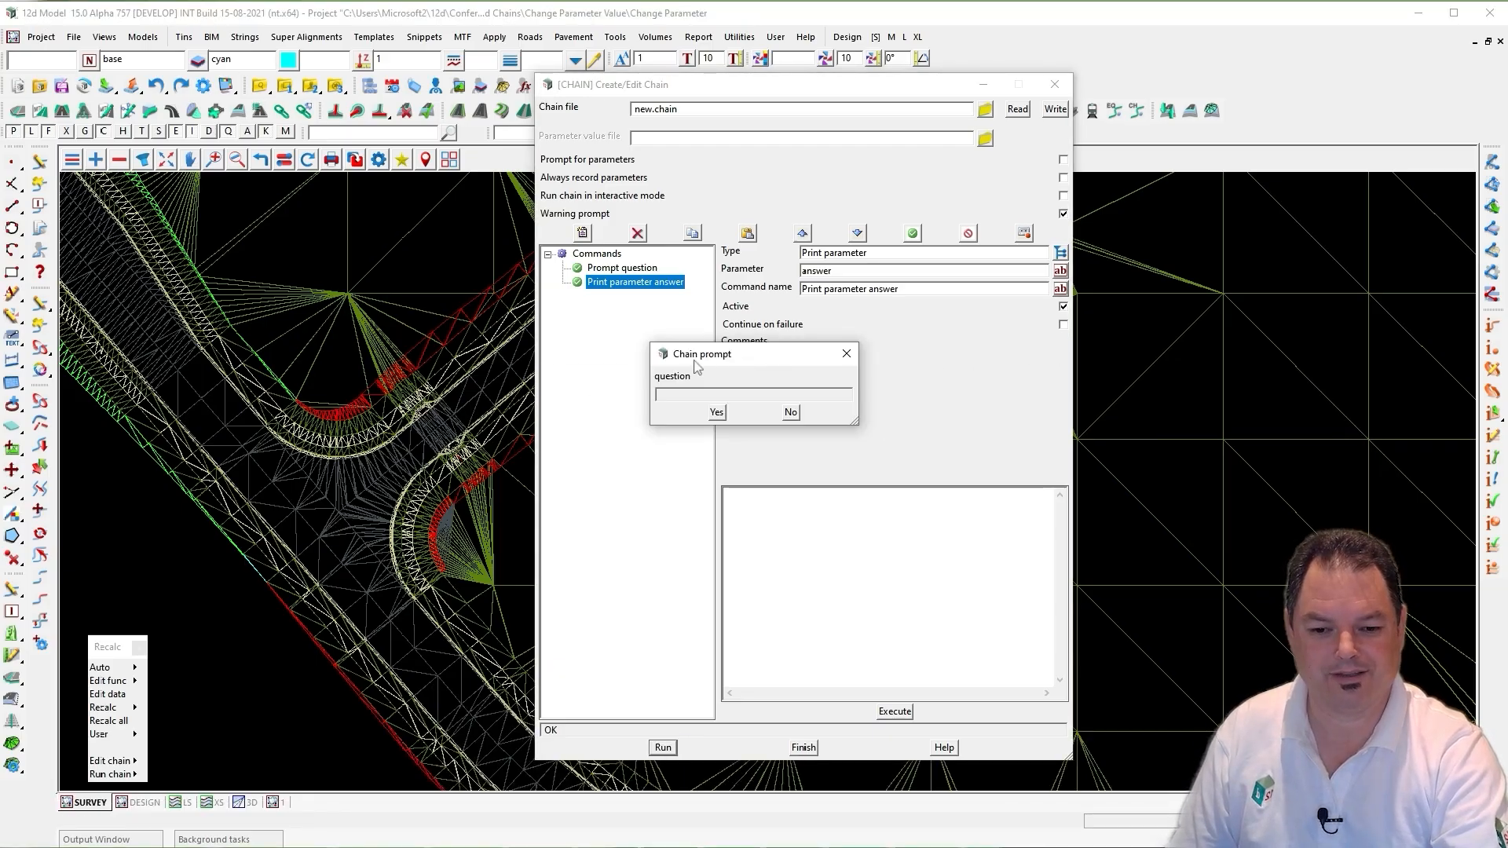
{"action": "left_click", "coordinate": [716, 413]}
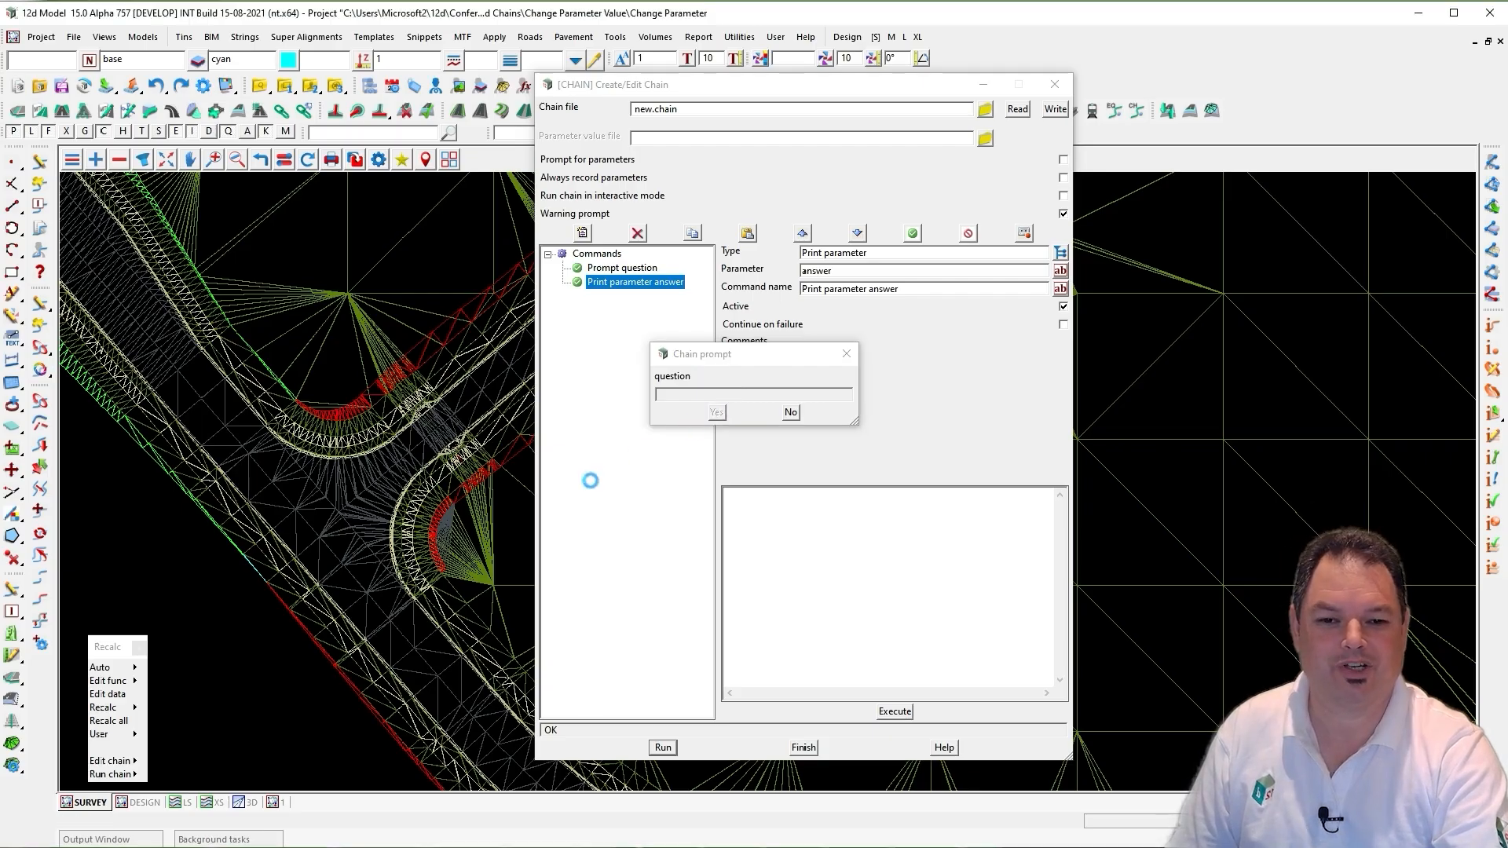
{"action": "left_click", "coordinate": [106, 839]}
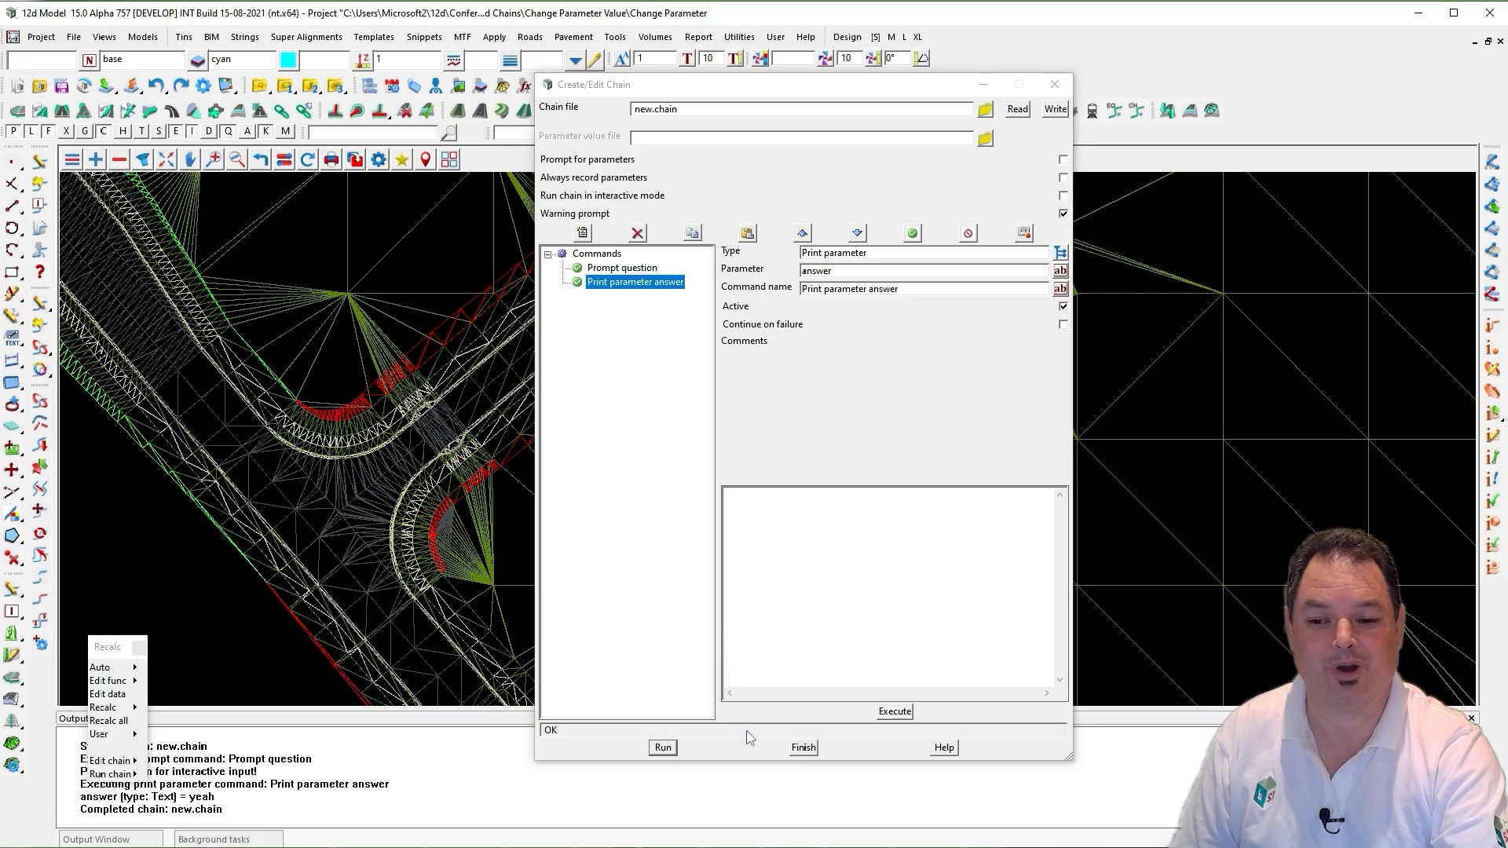
{"action": "left_click", "coordinate": [664, 748]}
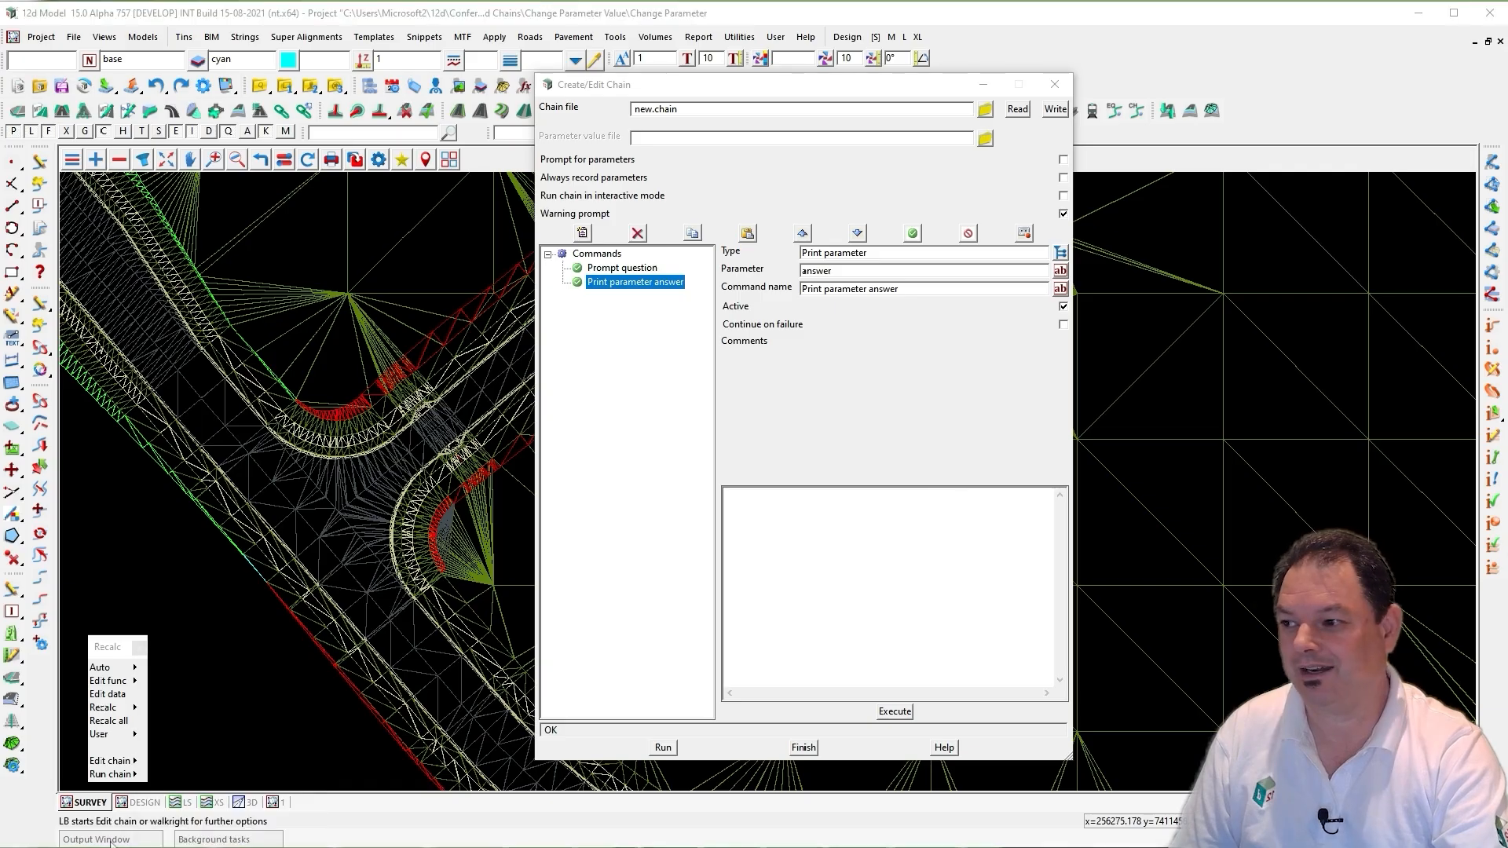
{"action": "mouse_move", "coordinate": [111, 840]}
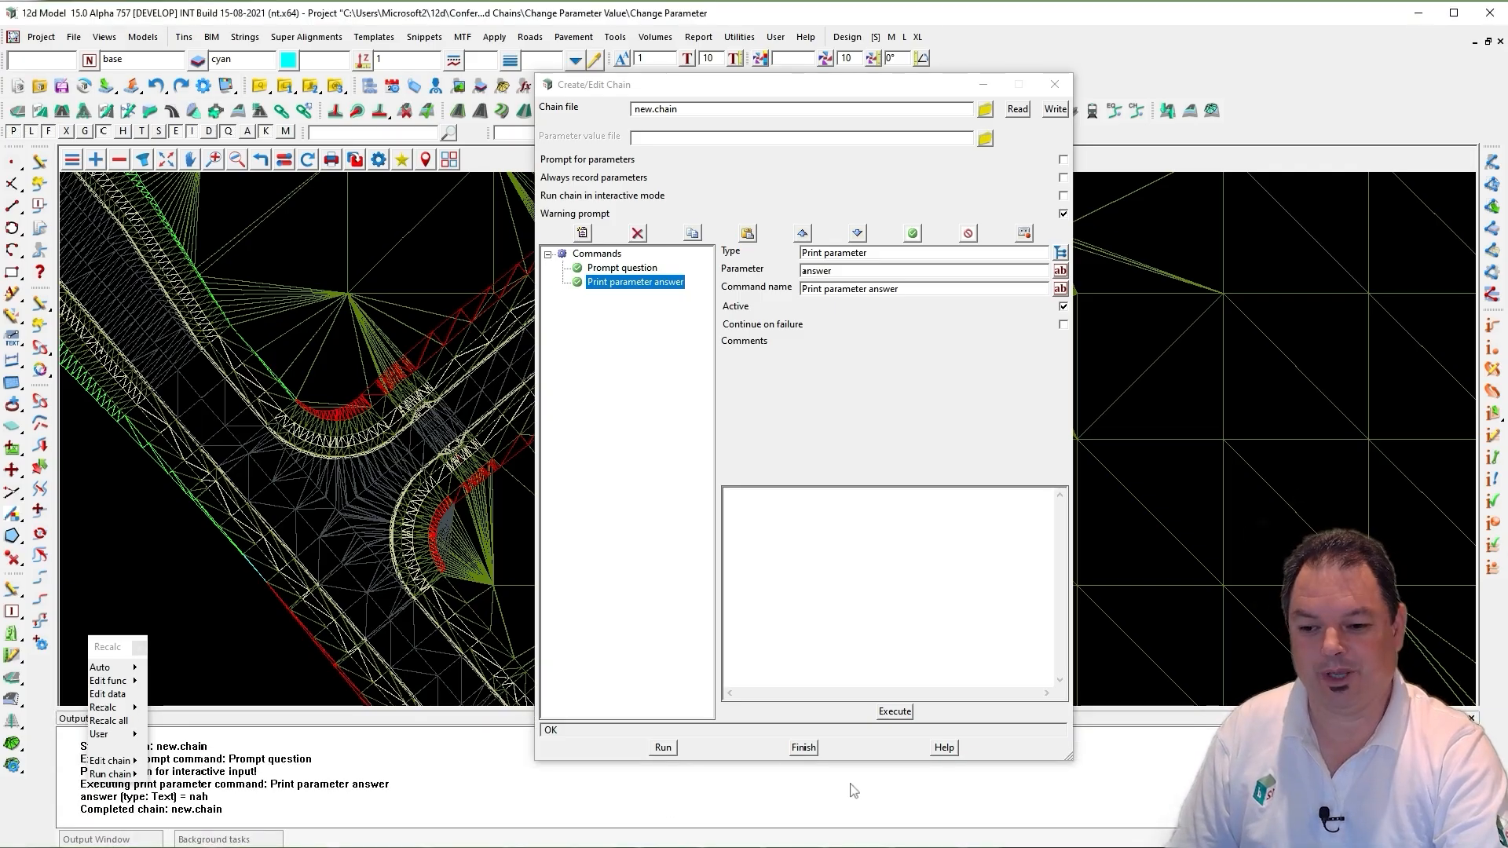
- Deactivate both the Prompt question and Print parameter answer commands
{"action": "left_click", "coordinate": [624, 268], "text": "shift"}
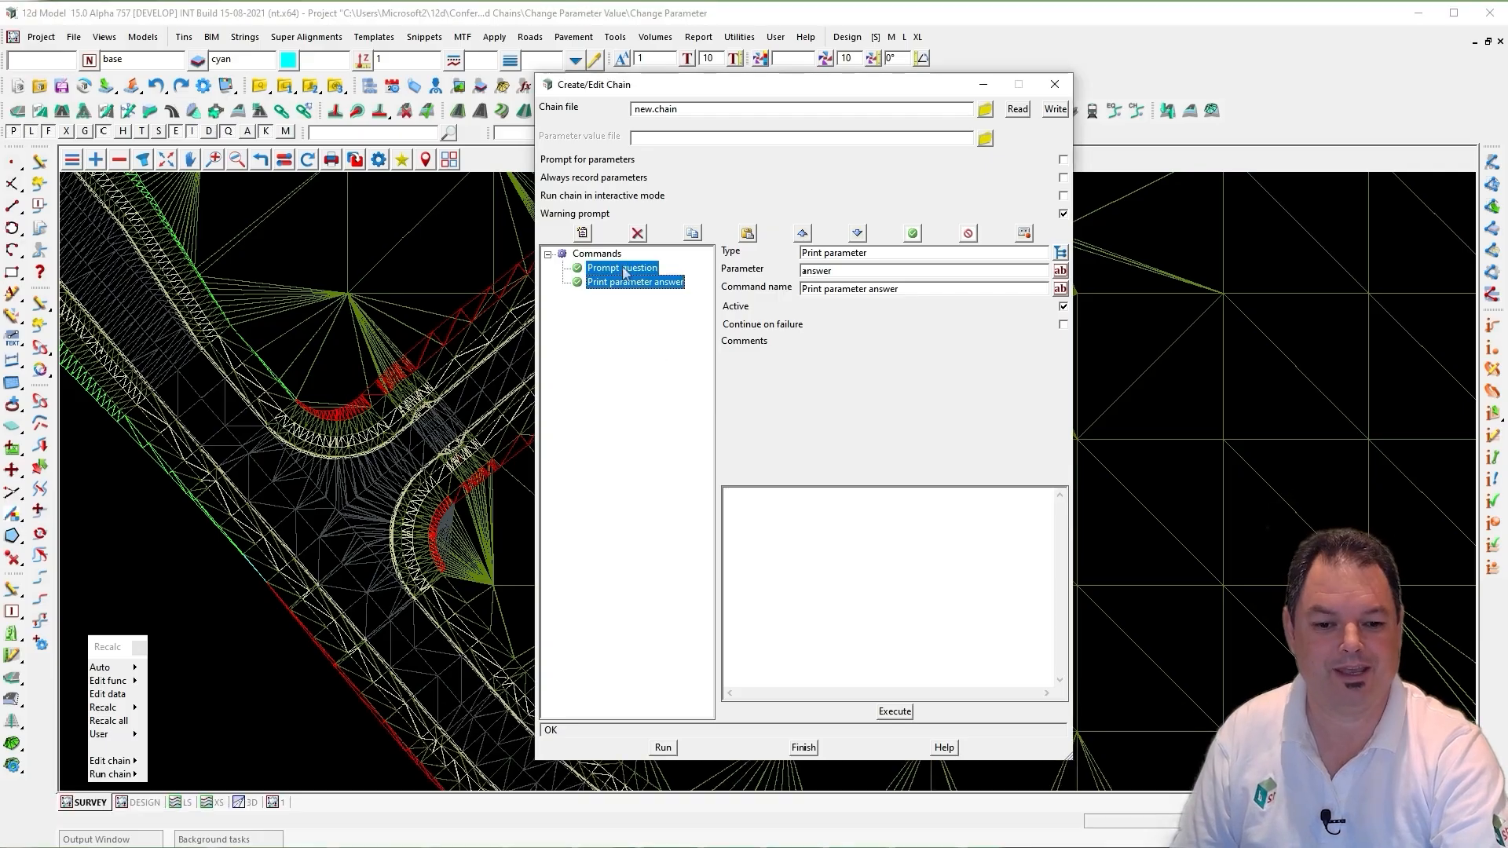
{"action": "left_click", "coordinate": [969, 234]}
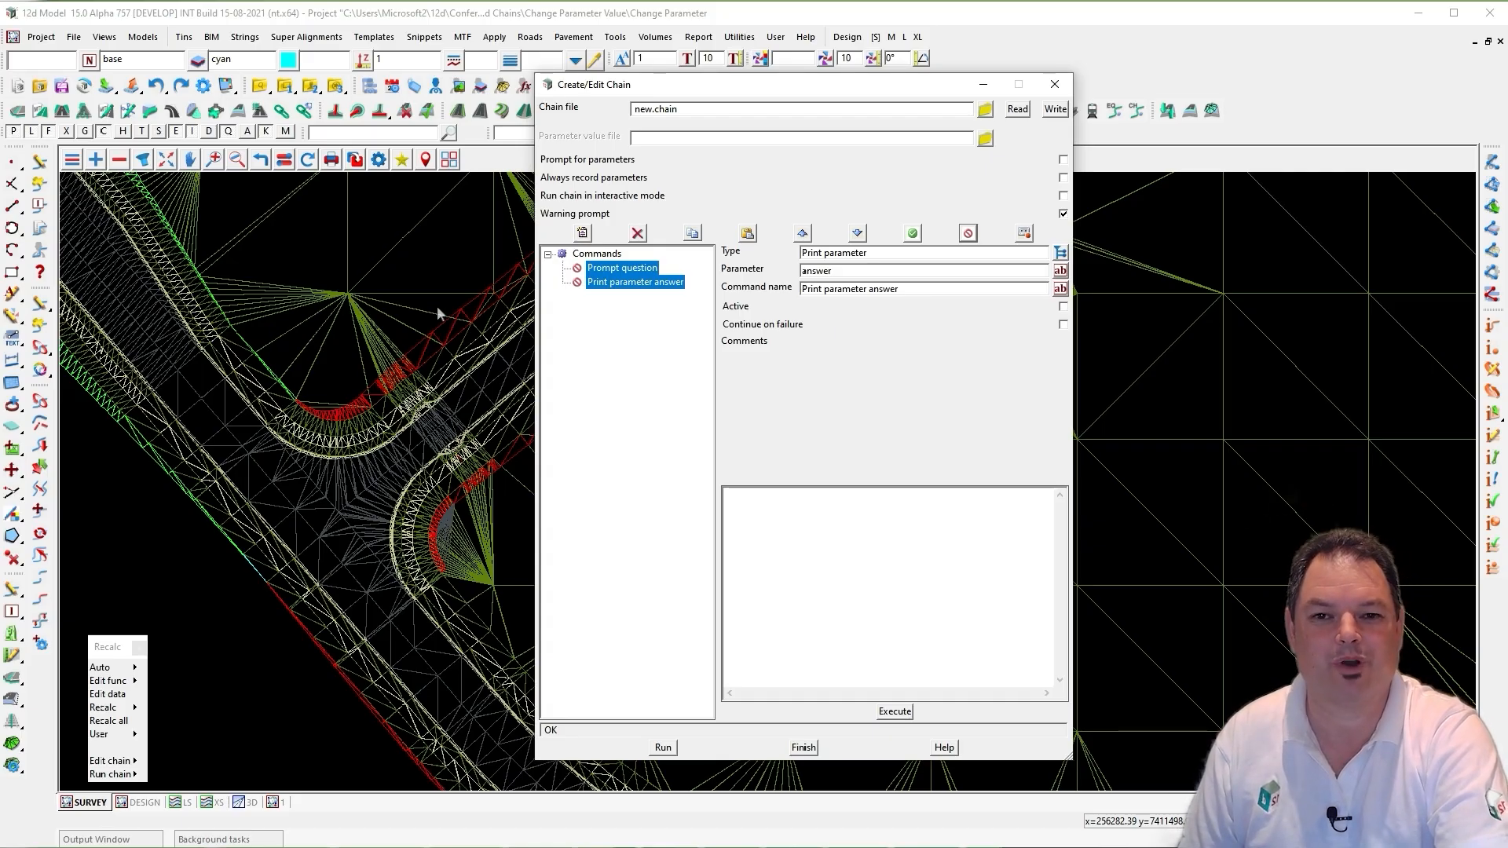
- Add a Comment command named "CNT ROAD SURFACE" after the Print parameter answer command
{"action": "left_click", "coordinate": [582, 233]}
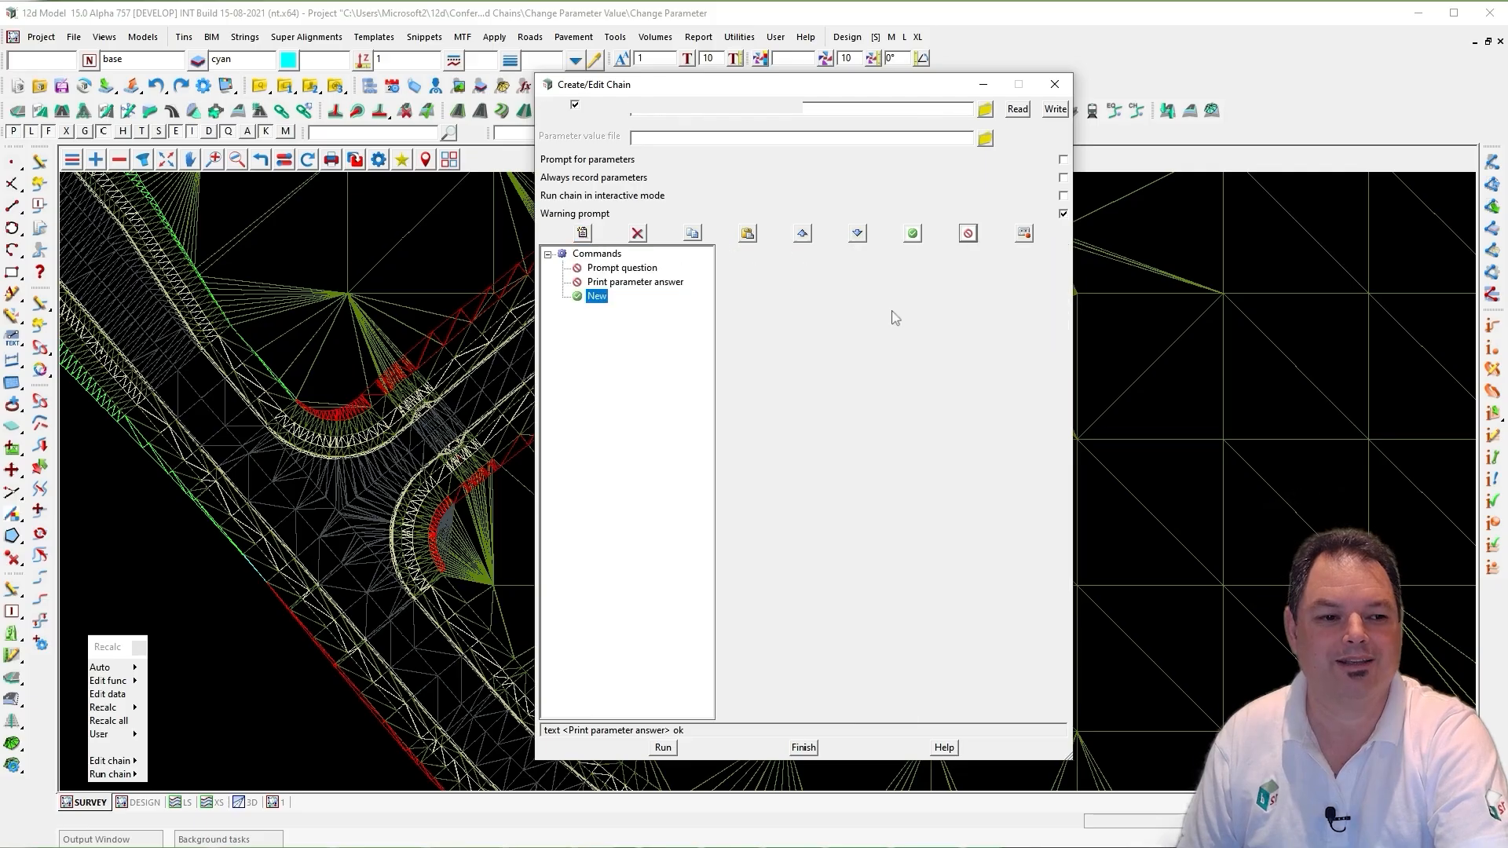
{"action": "left_click", "coordinate": [1061, 253]}
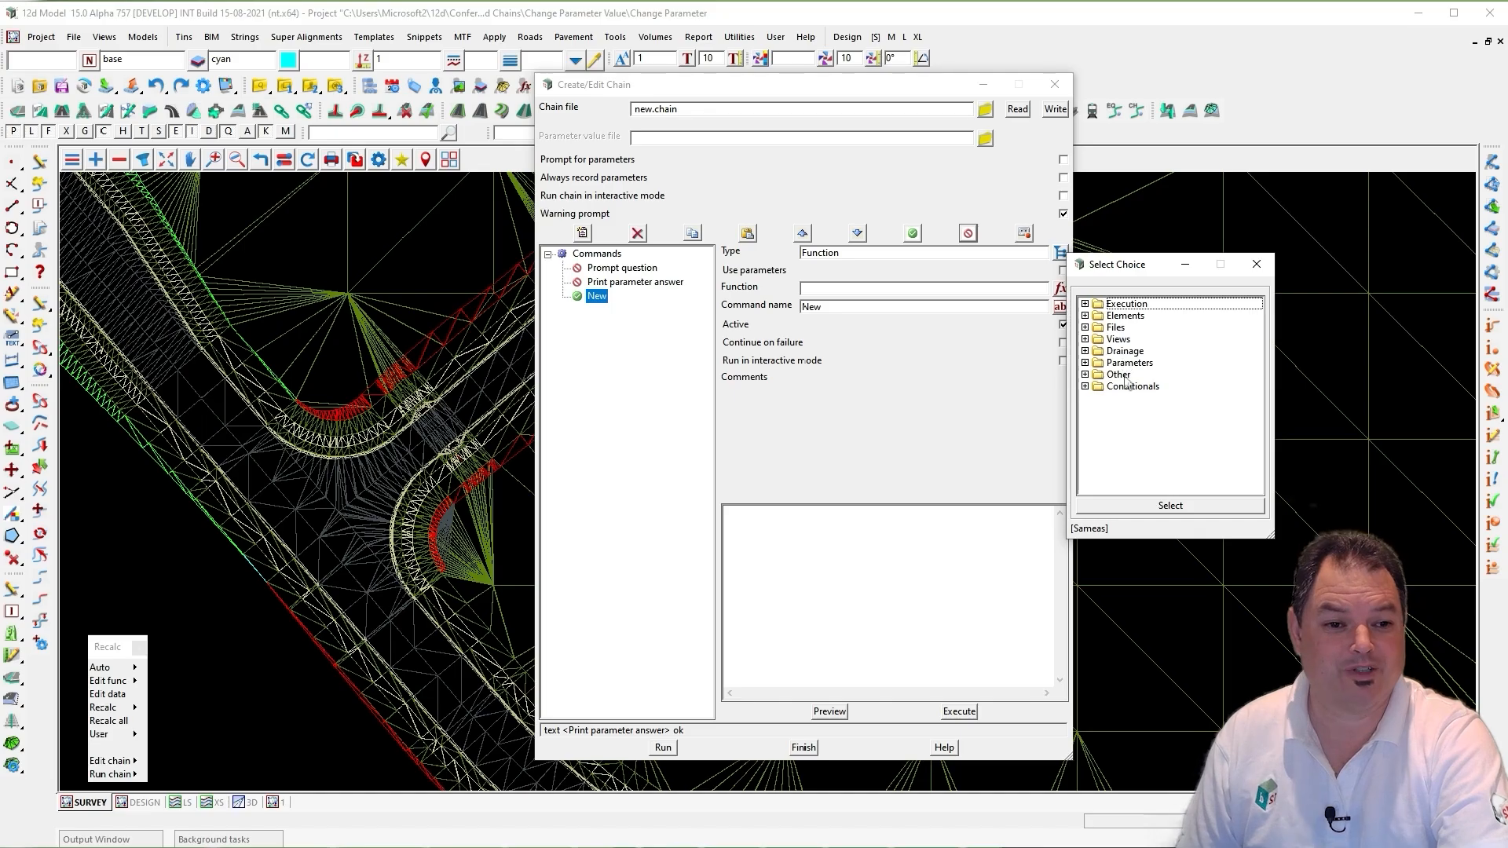
{"action": "double_click", "coordinate": [1121, 375]}
{"action": "double_click", "coordinate": [1141, 387]}
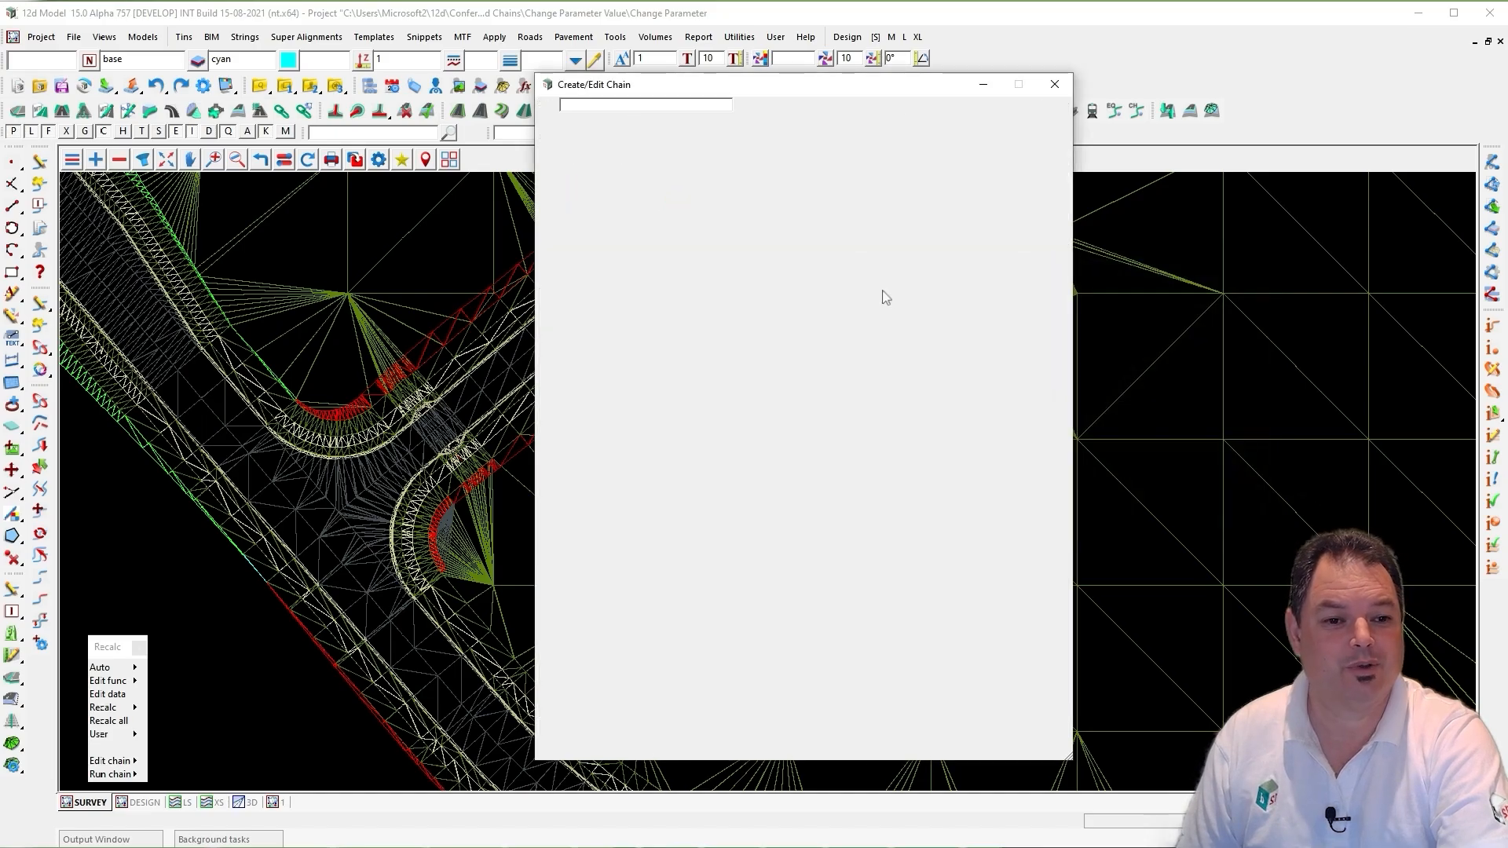
{"action": "left_click_drag", "start_coordinate": [735, 274], "coordinate": [693, 297]}
{"action": "type", "text": "CNT"}
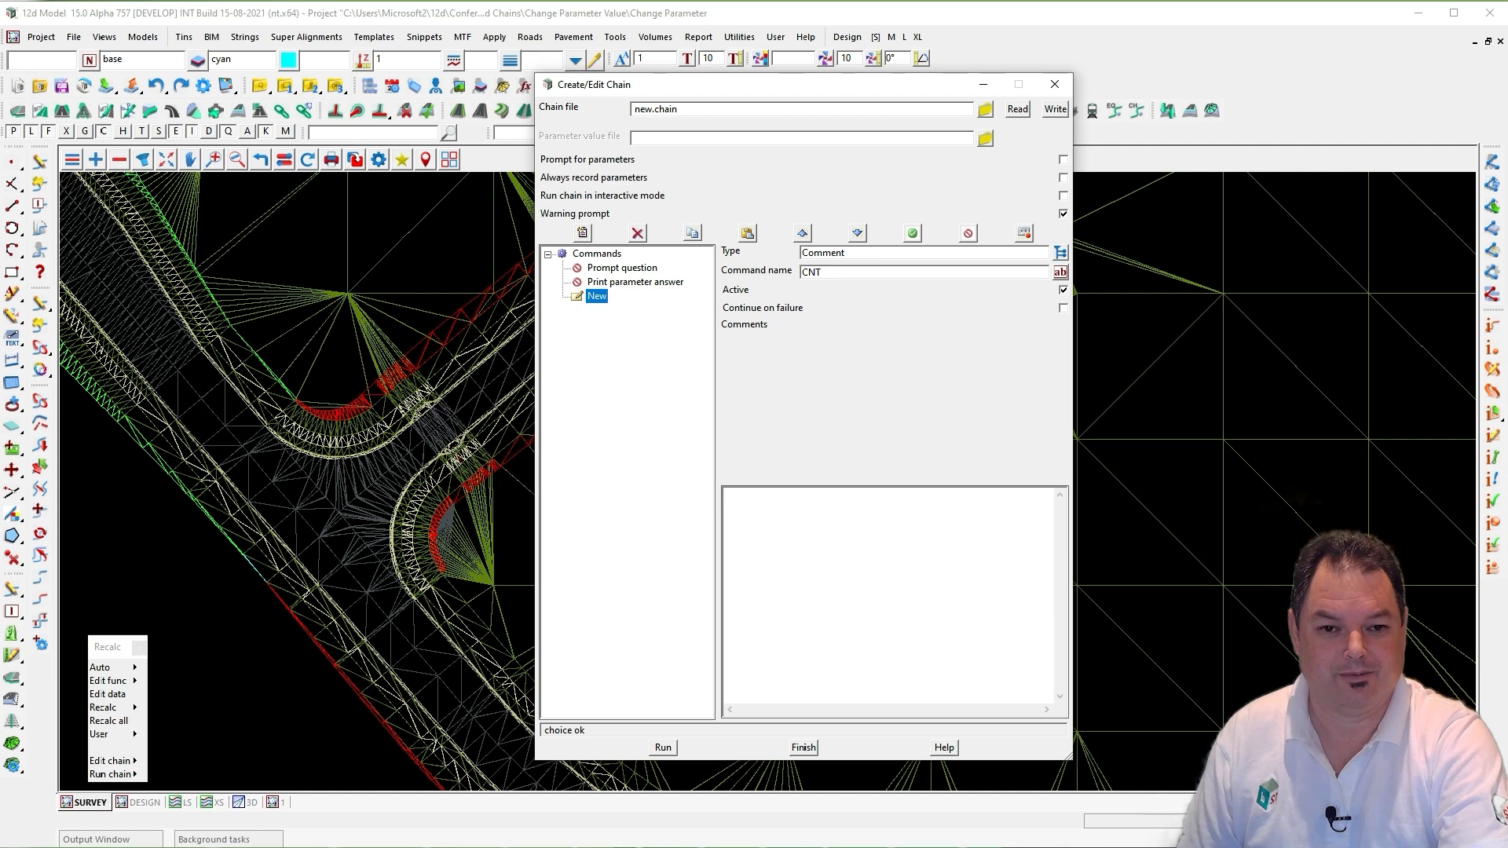
{"action": "type", "text": " ROAD SURFACE"}
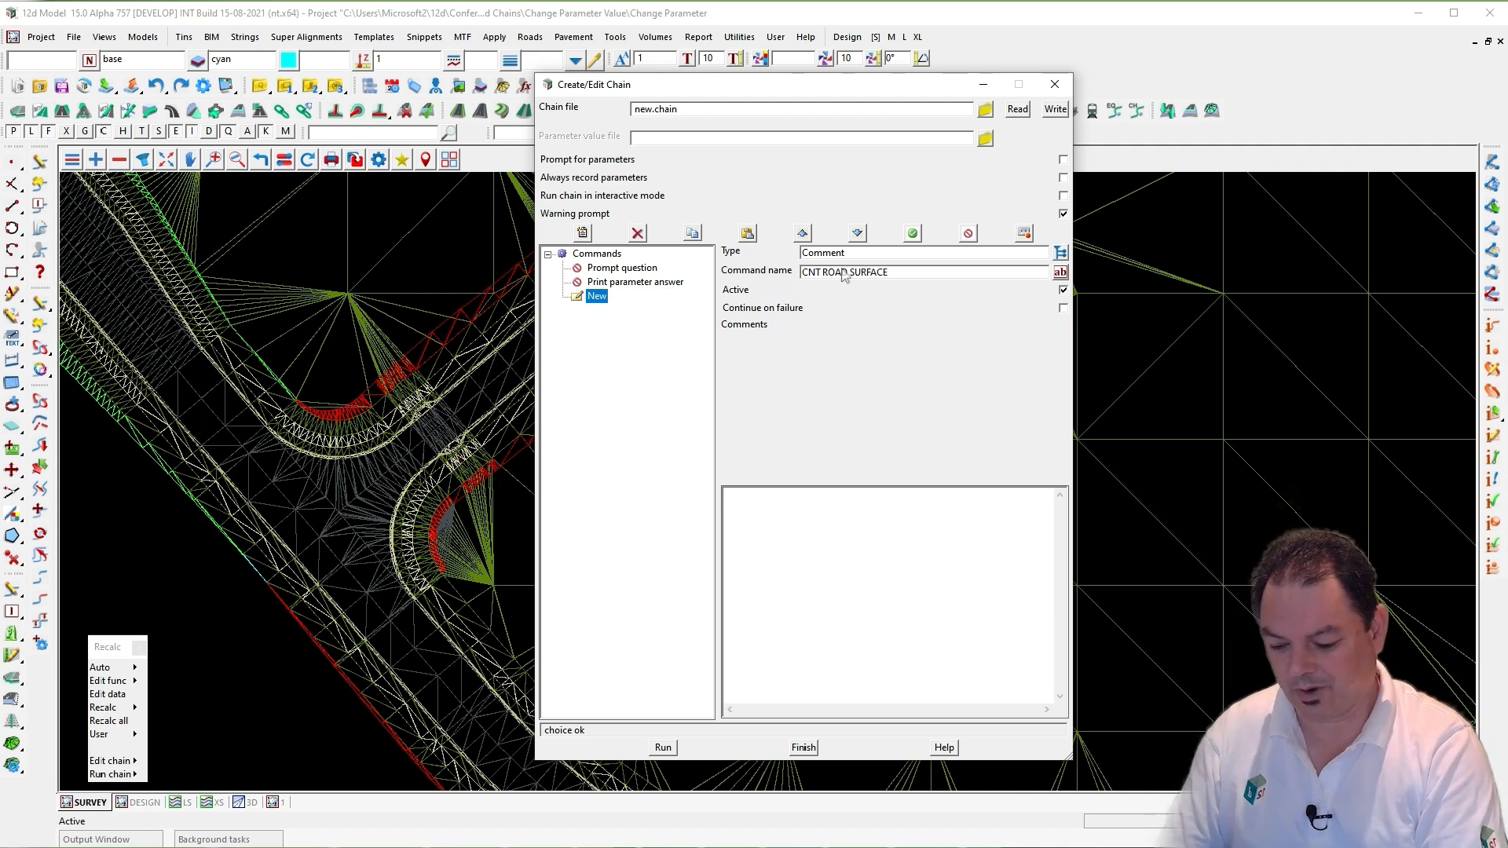
- Add a new command below CNT ROAD SURFACE, open the tin Contour, Smooth and Label option, and review its contour, major contour and label settings
{"action": "left_click", "coordinate": [584, 233]}
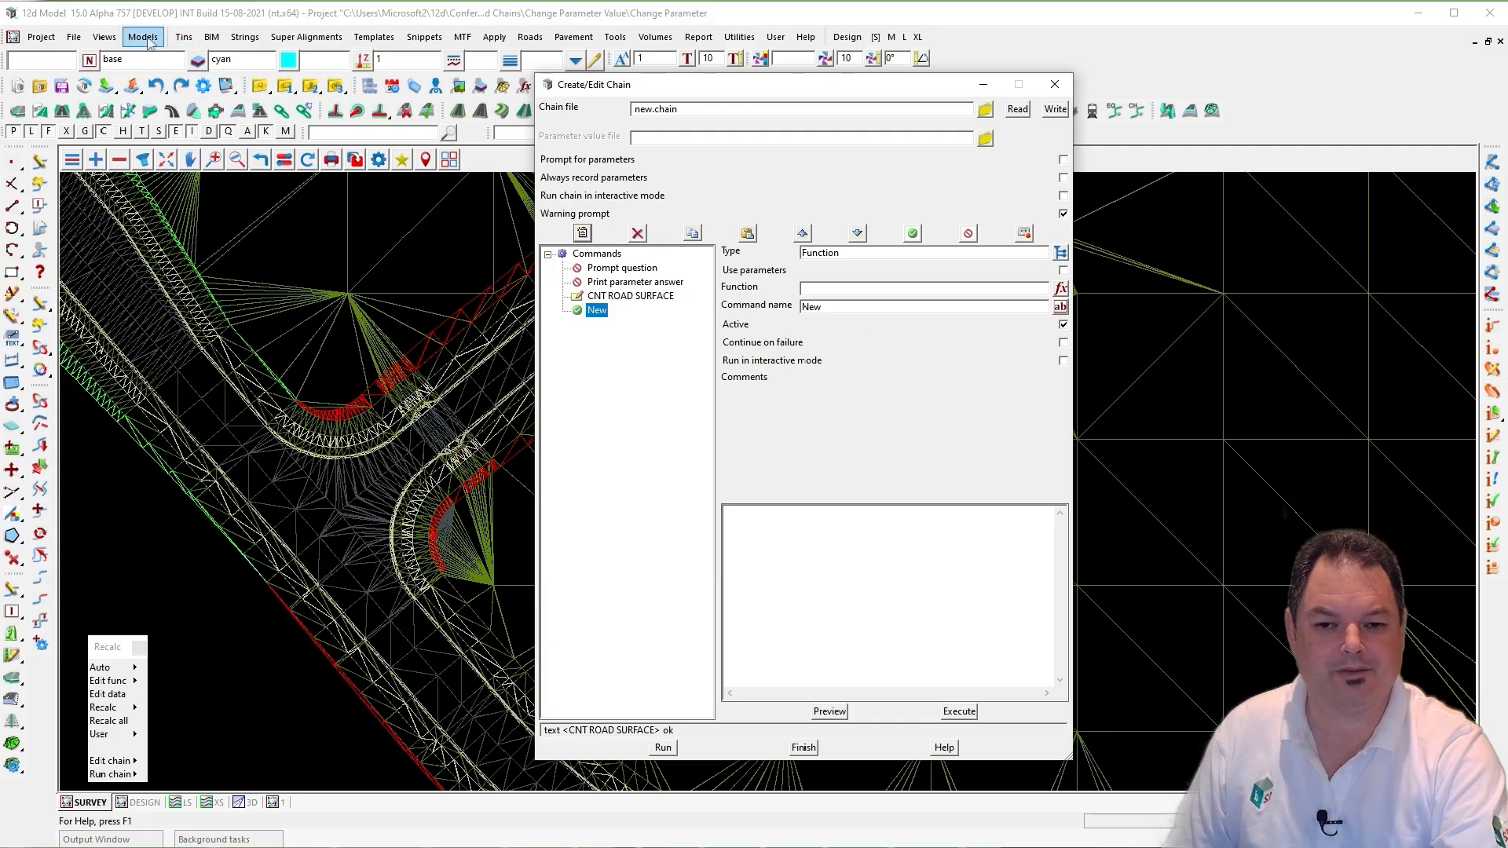
{"action": "left_click", "coordinate": [184, 37]}
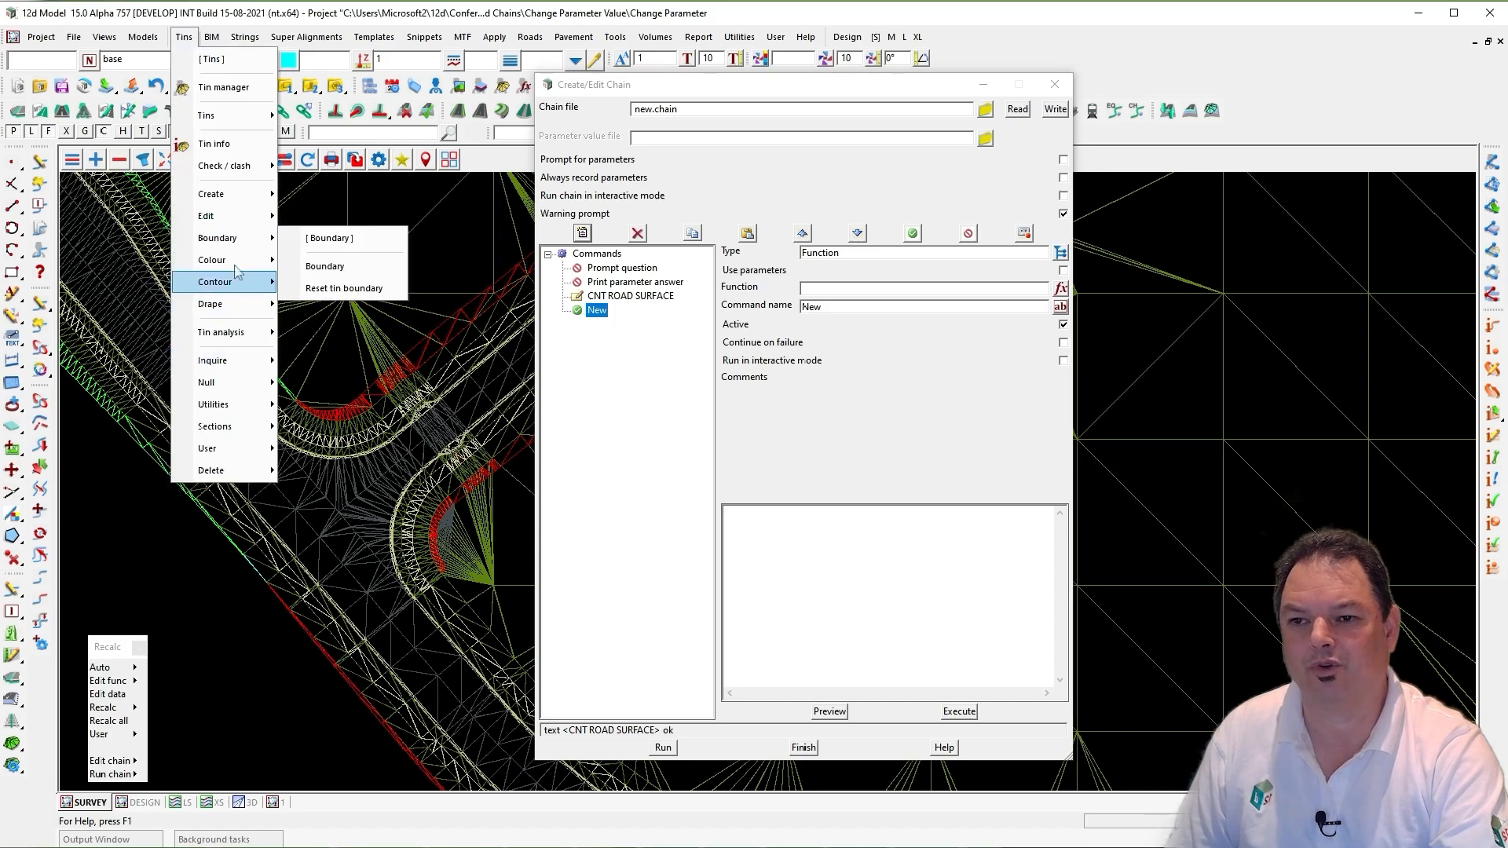
{"action": "mouse_move", "coordinate": [237, 284]}
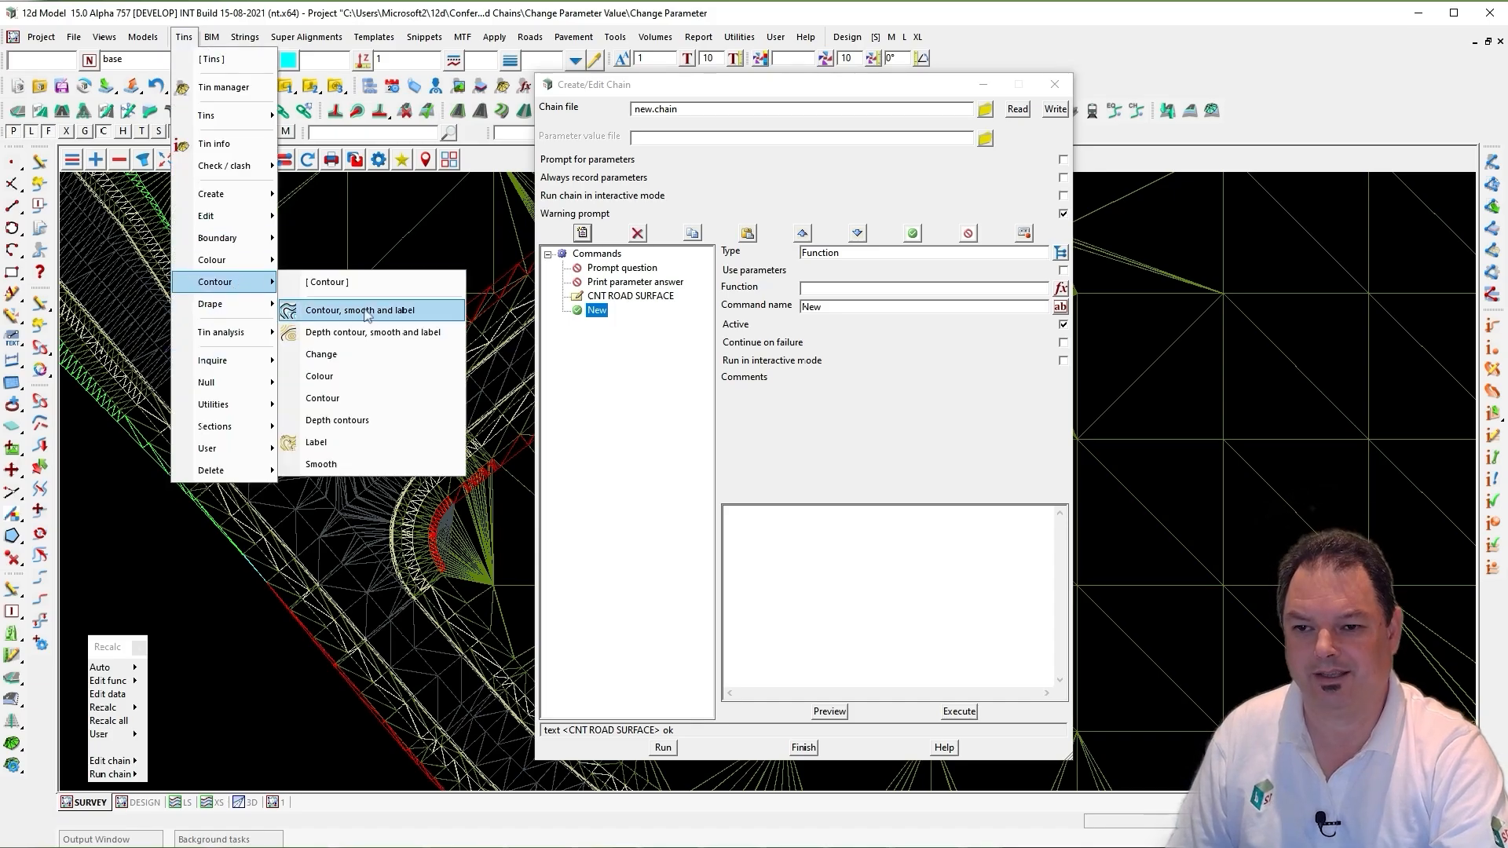
{"action": "left_click", "coordinate": [364, 311]}
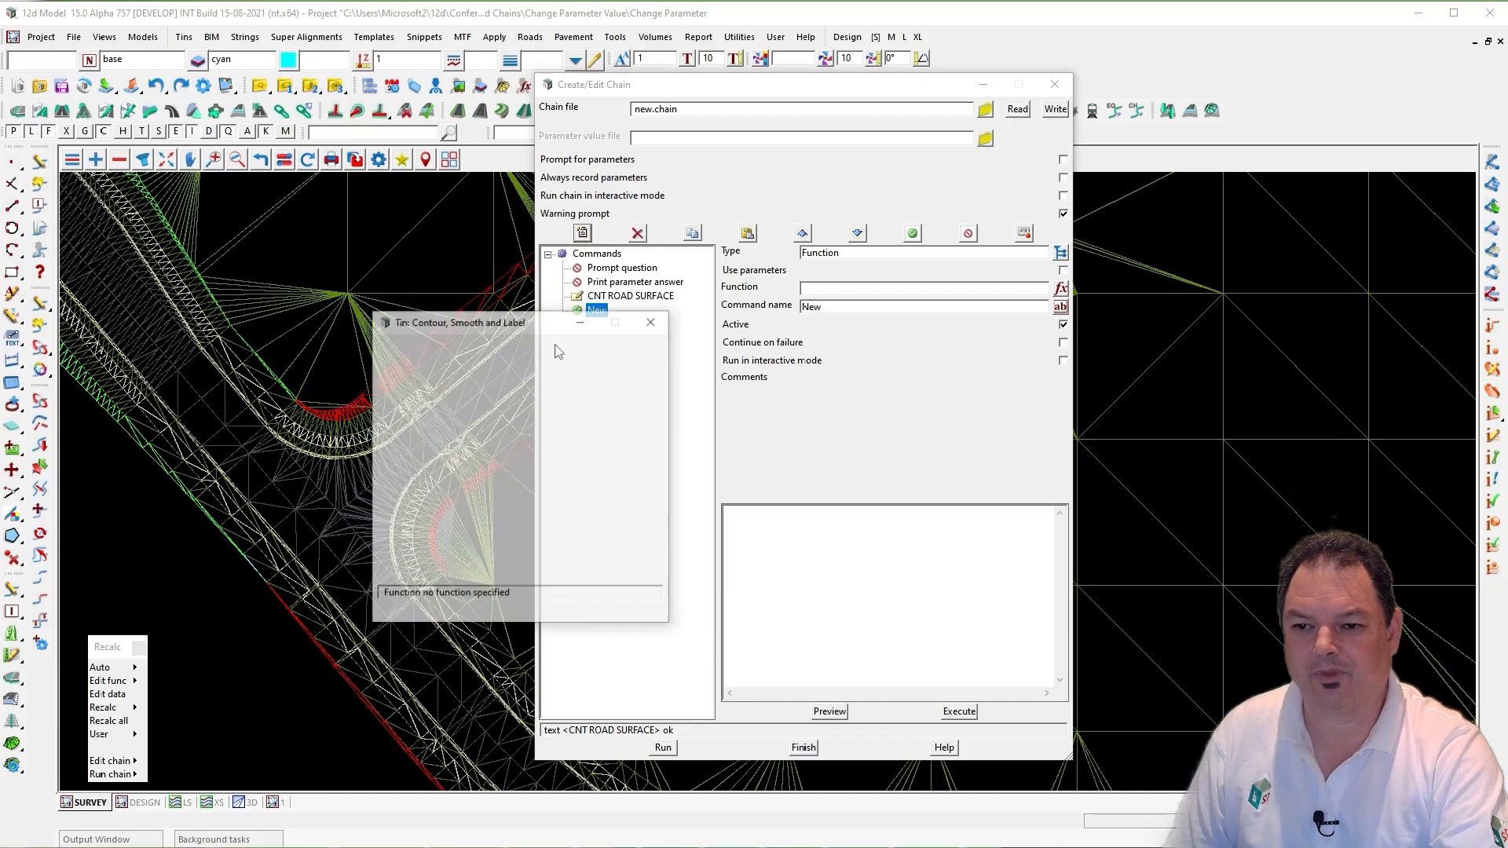
{"action": "left_click_drag", "start_coordinate": [523, 324], "coordinate": [324, 242]}
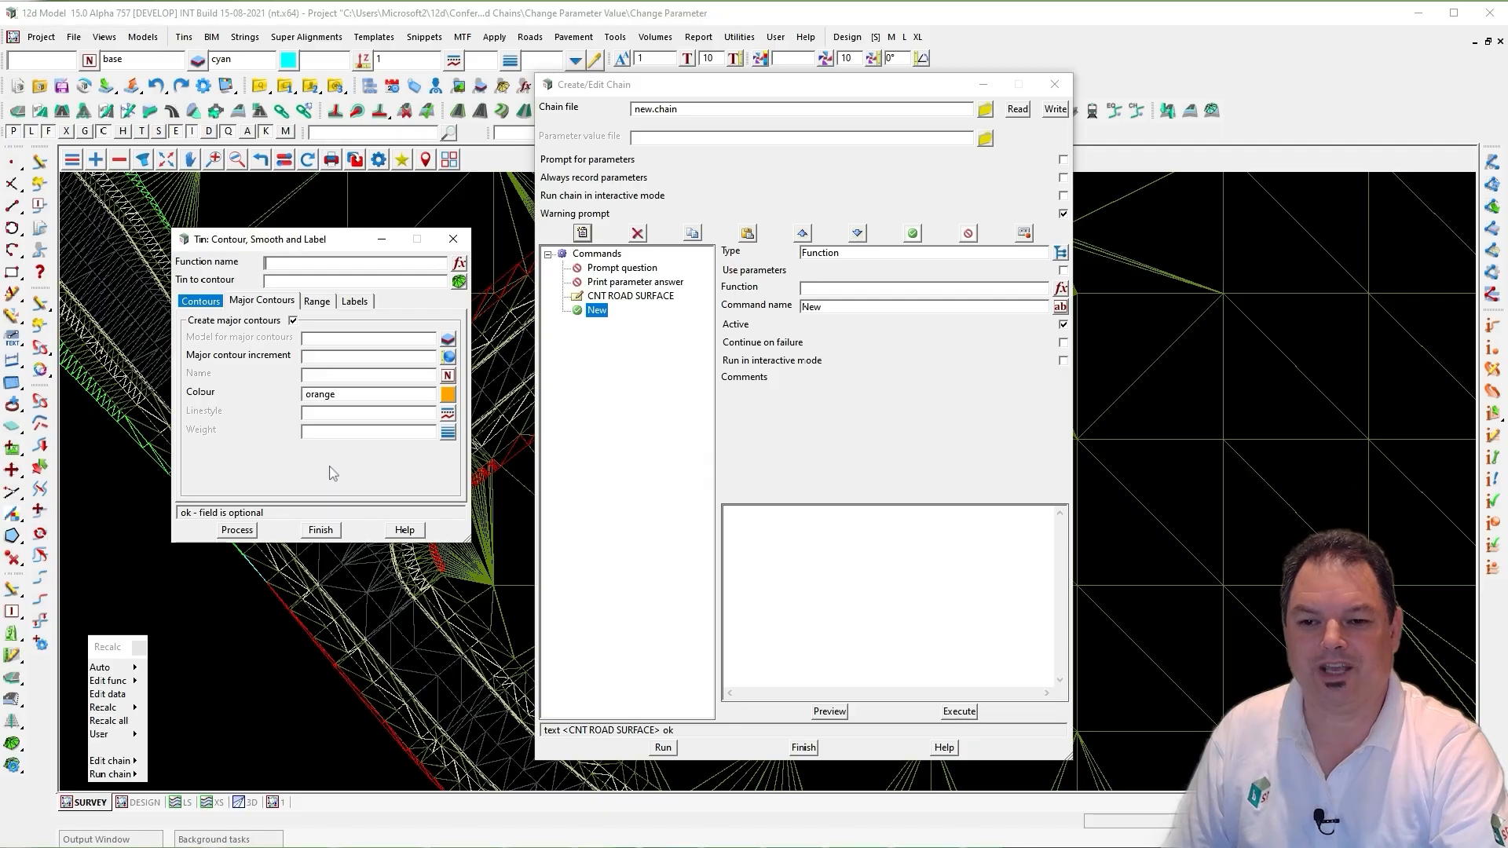
{"action": "left_click", "coordinate": [200, 301]}
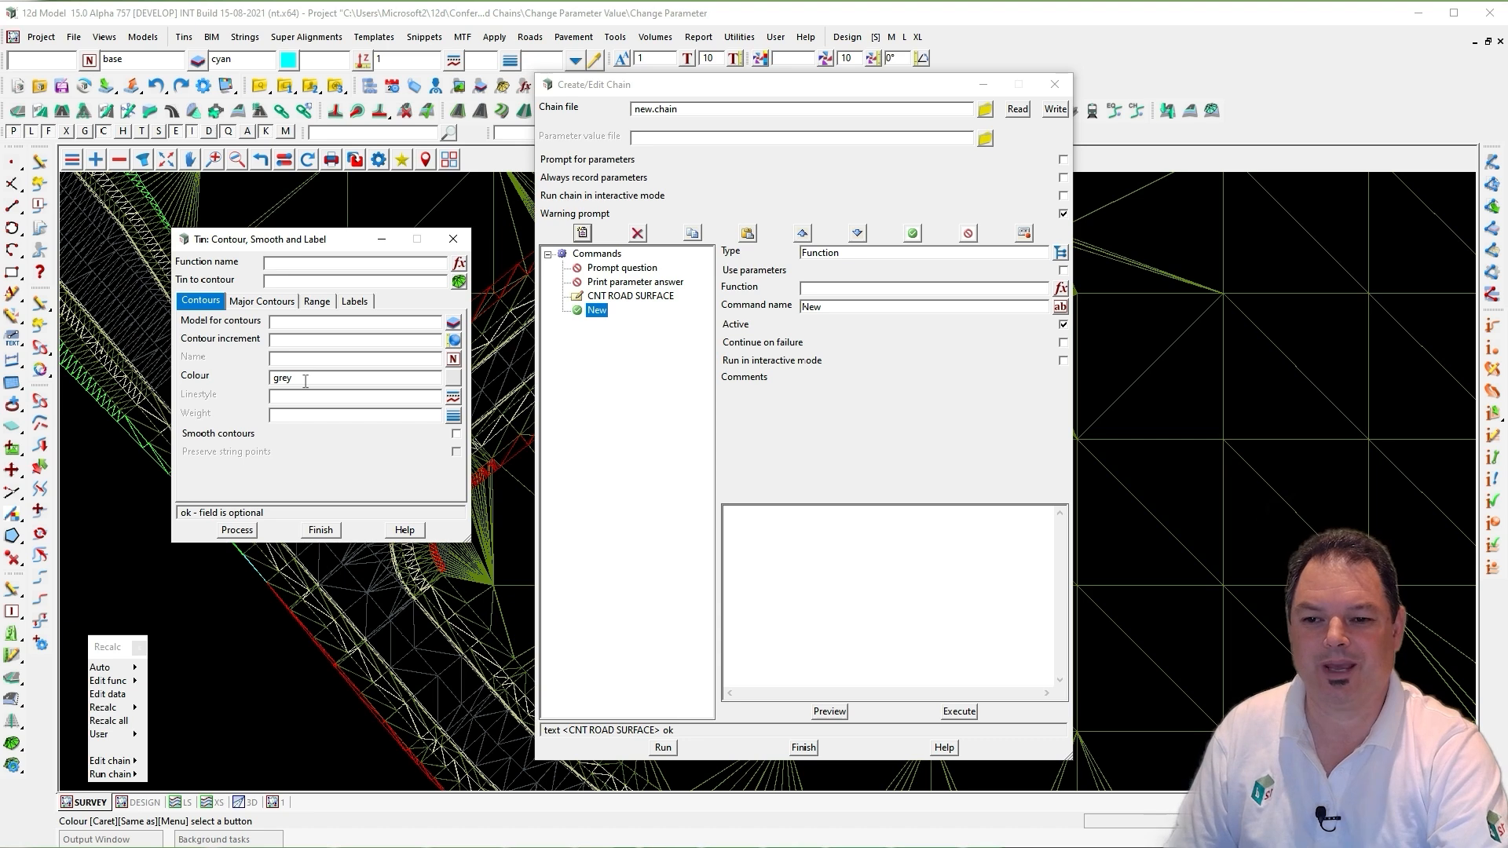
{"action": "left_click", "coordinate": [264, 302]}
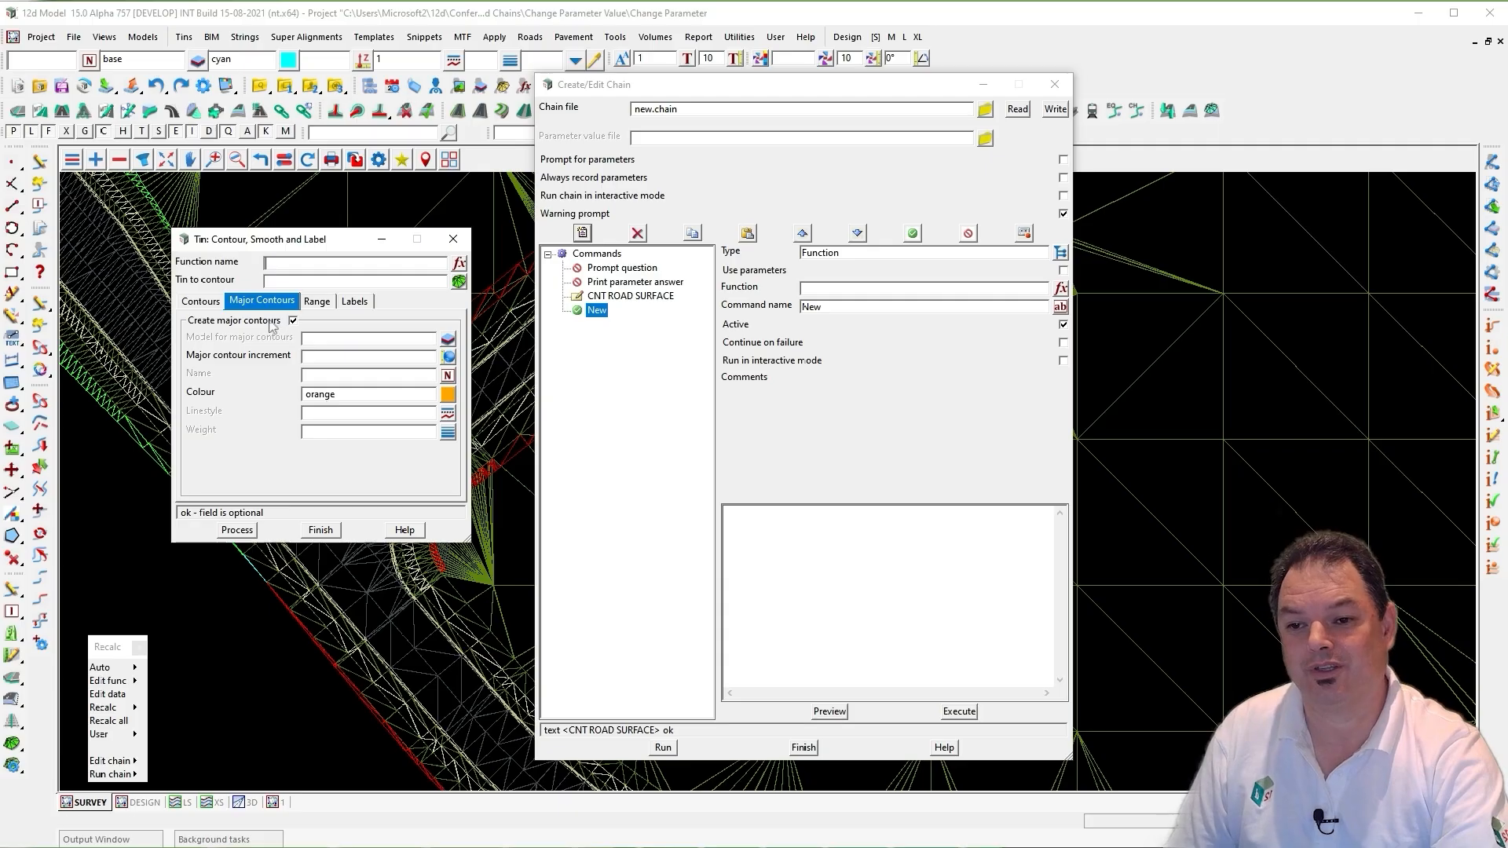
{"action": "left_click", "coordinate": [353, 303]}
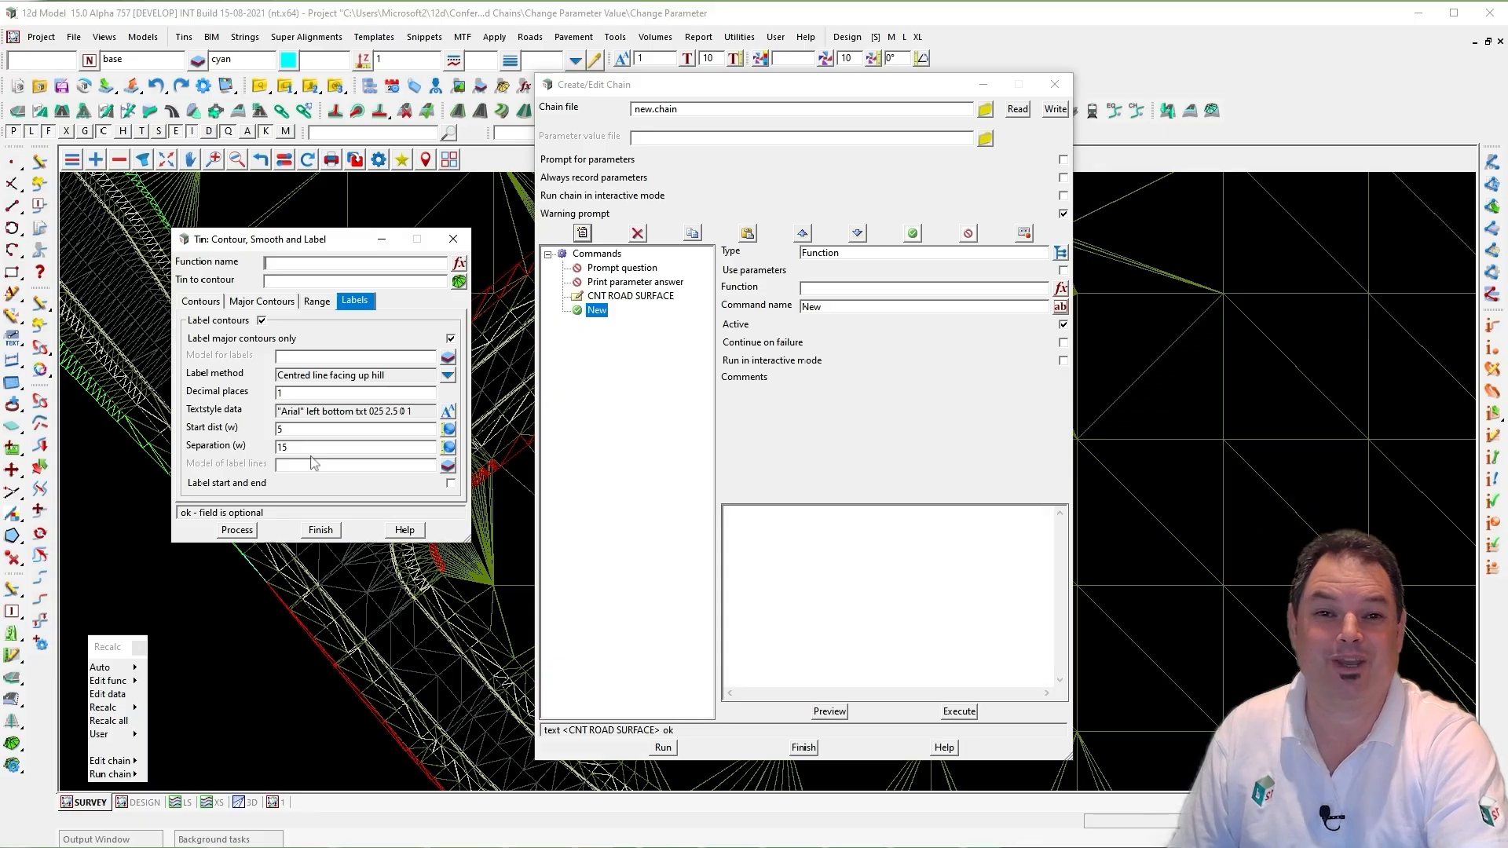
{"action": "left_click", "coordinate": [207, 302]}
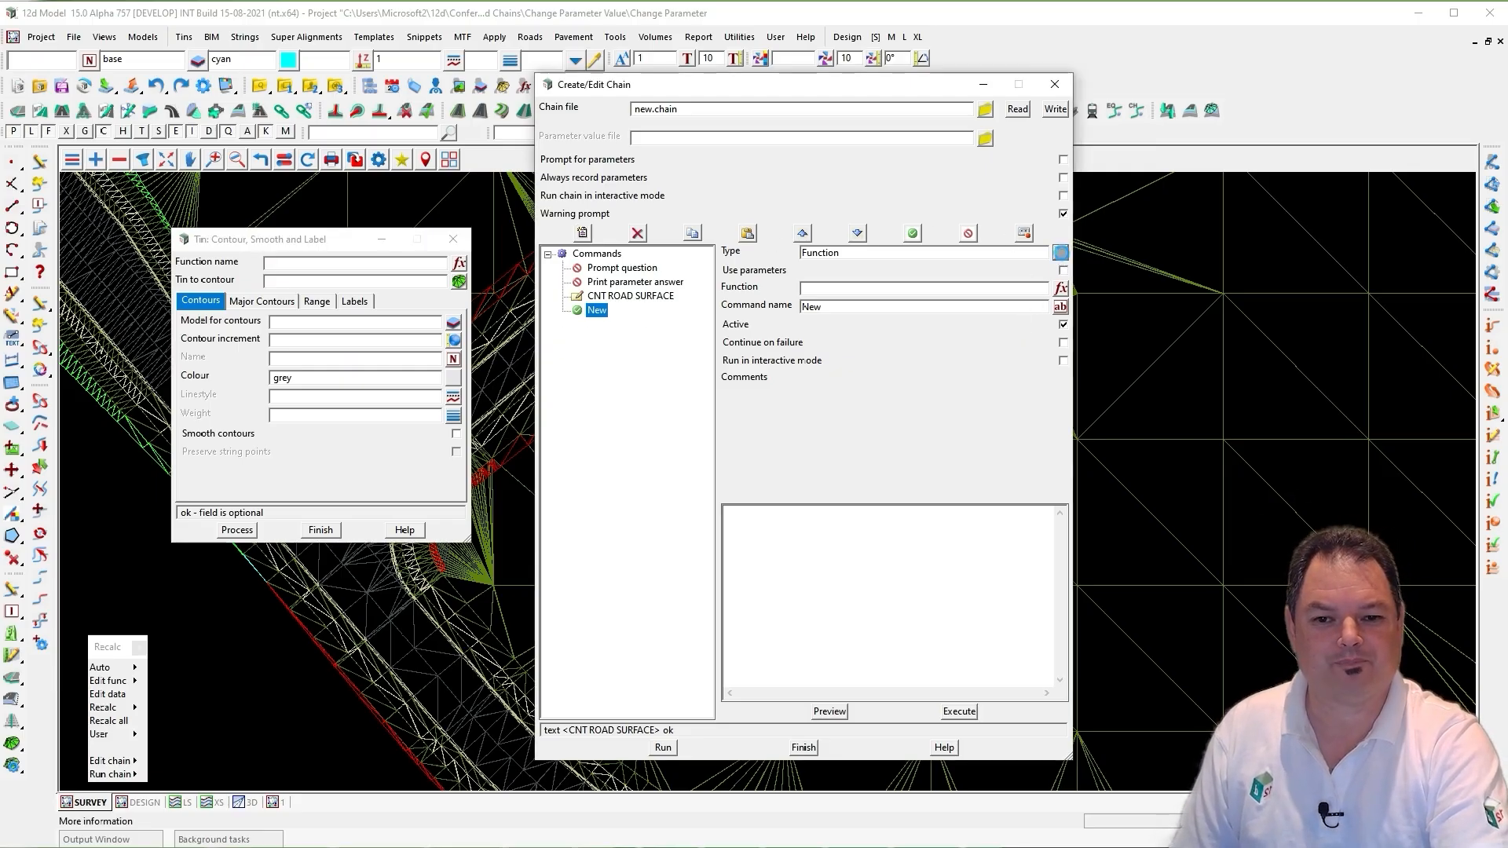
- Make the new command an Option - Manual type and capture the contour panel's data and its Process button
{"action": "left_click", "coordinate": [1061, 253]}
{"action": "double_click", "coordinate": [1123, 304]}
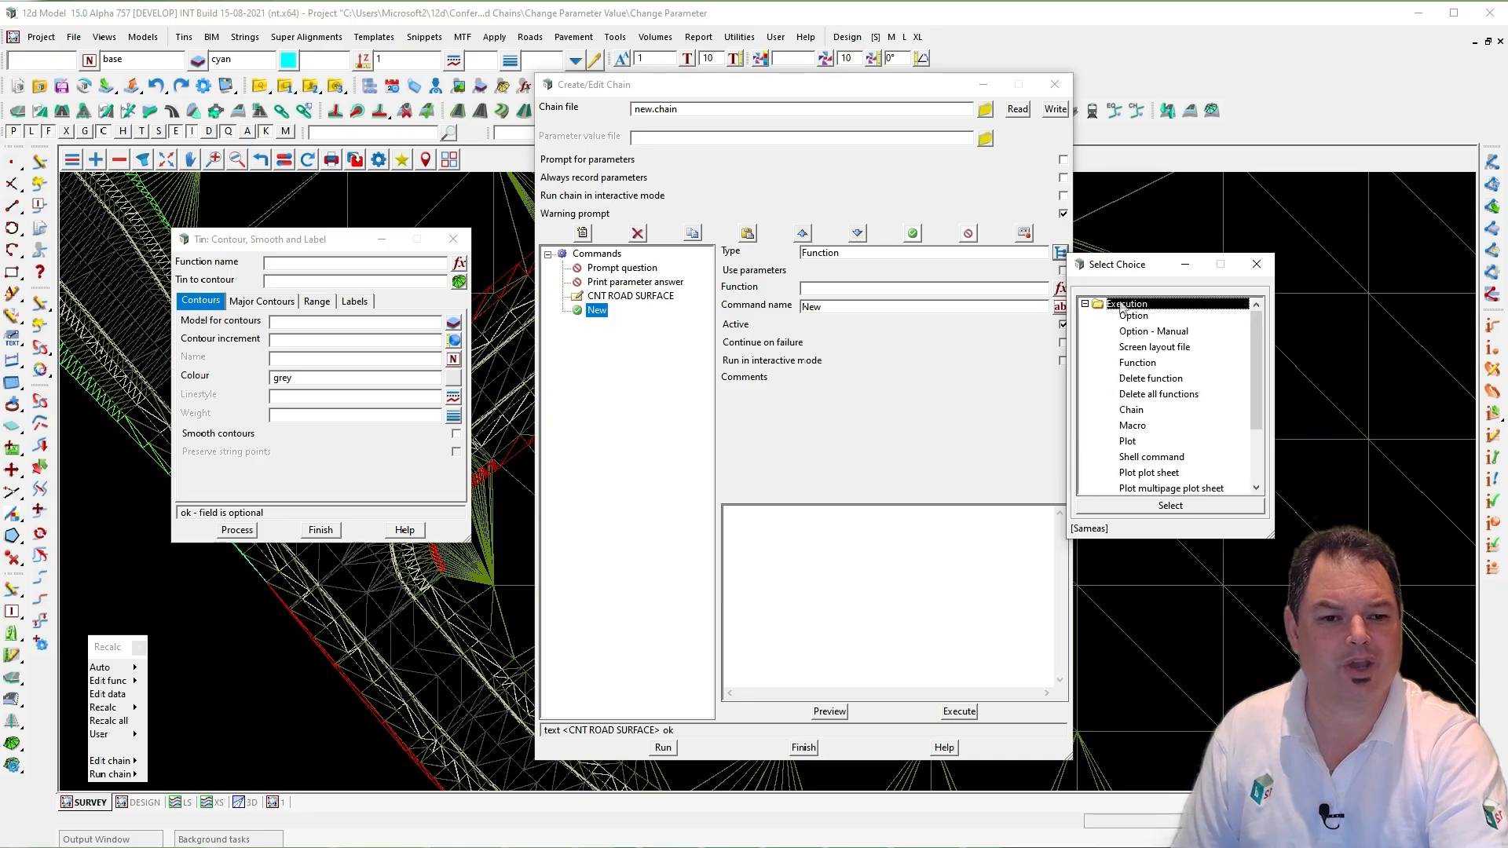
{"action": "double_click", "coordinate": [1145, 332]}
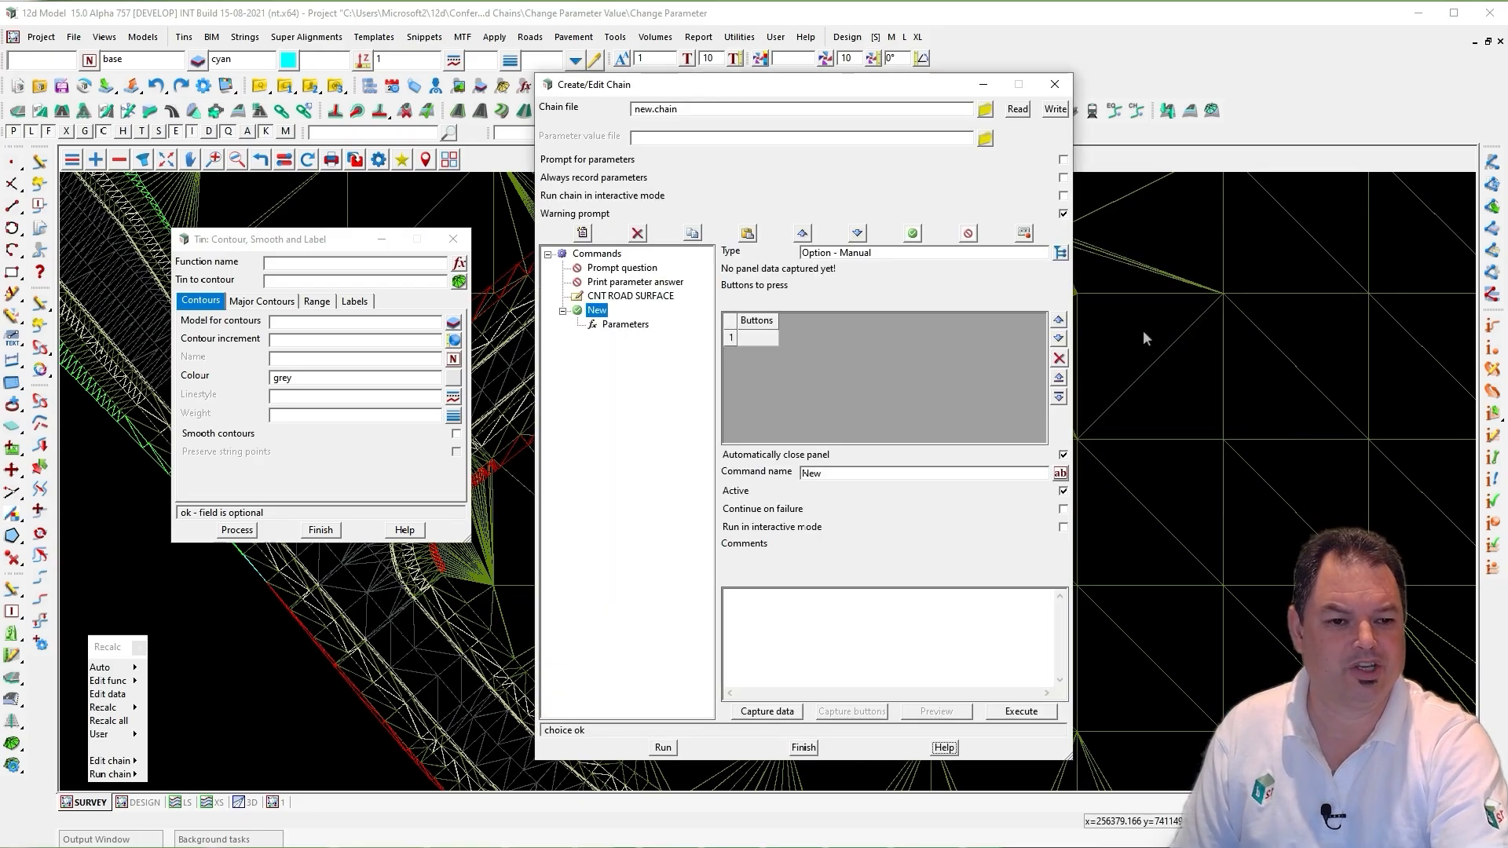
{"action": "left_click", "coordinate": [766, 712]}
{"action": "left_click", "coordinate": [766, 712]}
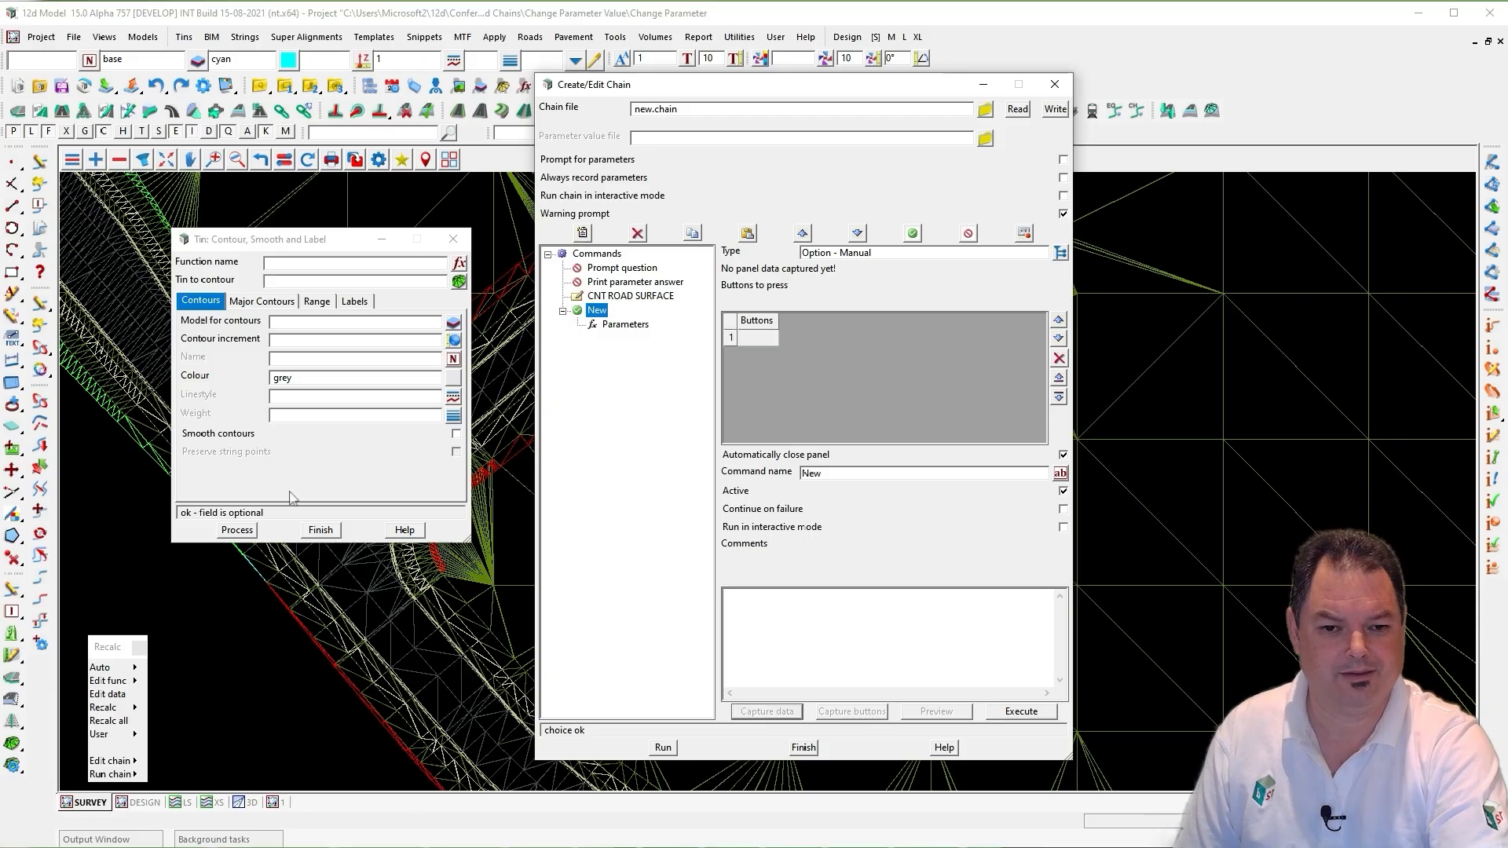
{"action": "left_click", "coordinate": [853, 711]}
{"action": "left_click", "coordinate": [237, 531]}
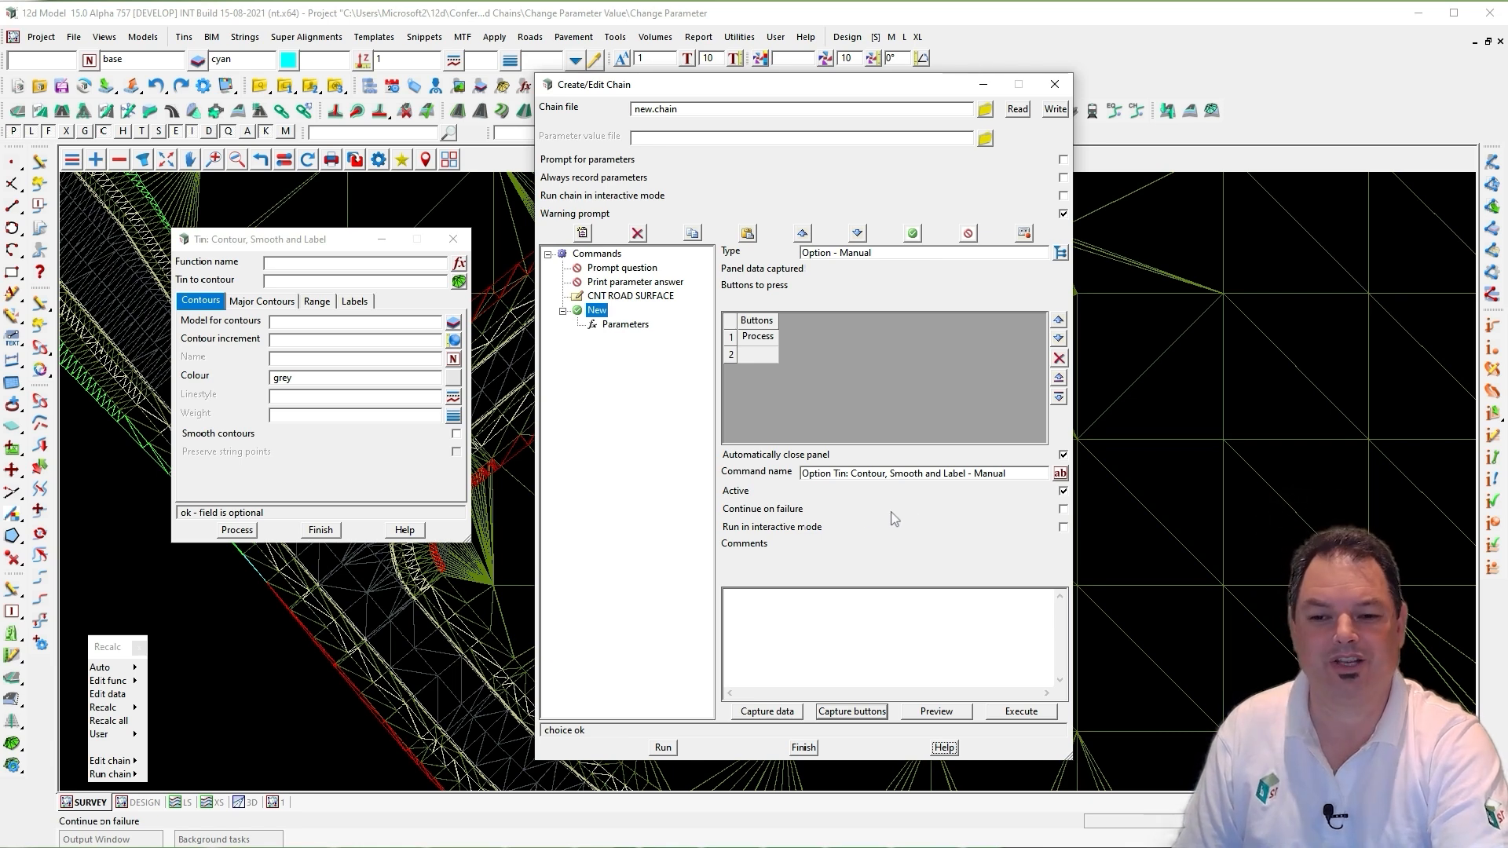
{"action": "left_click", "coordinate": [1059, 473]}
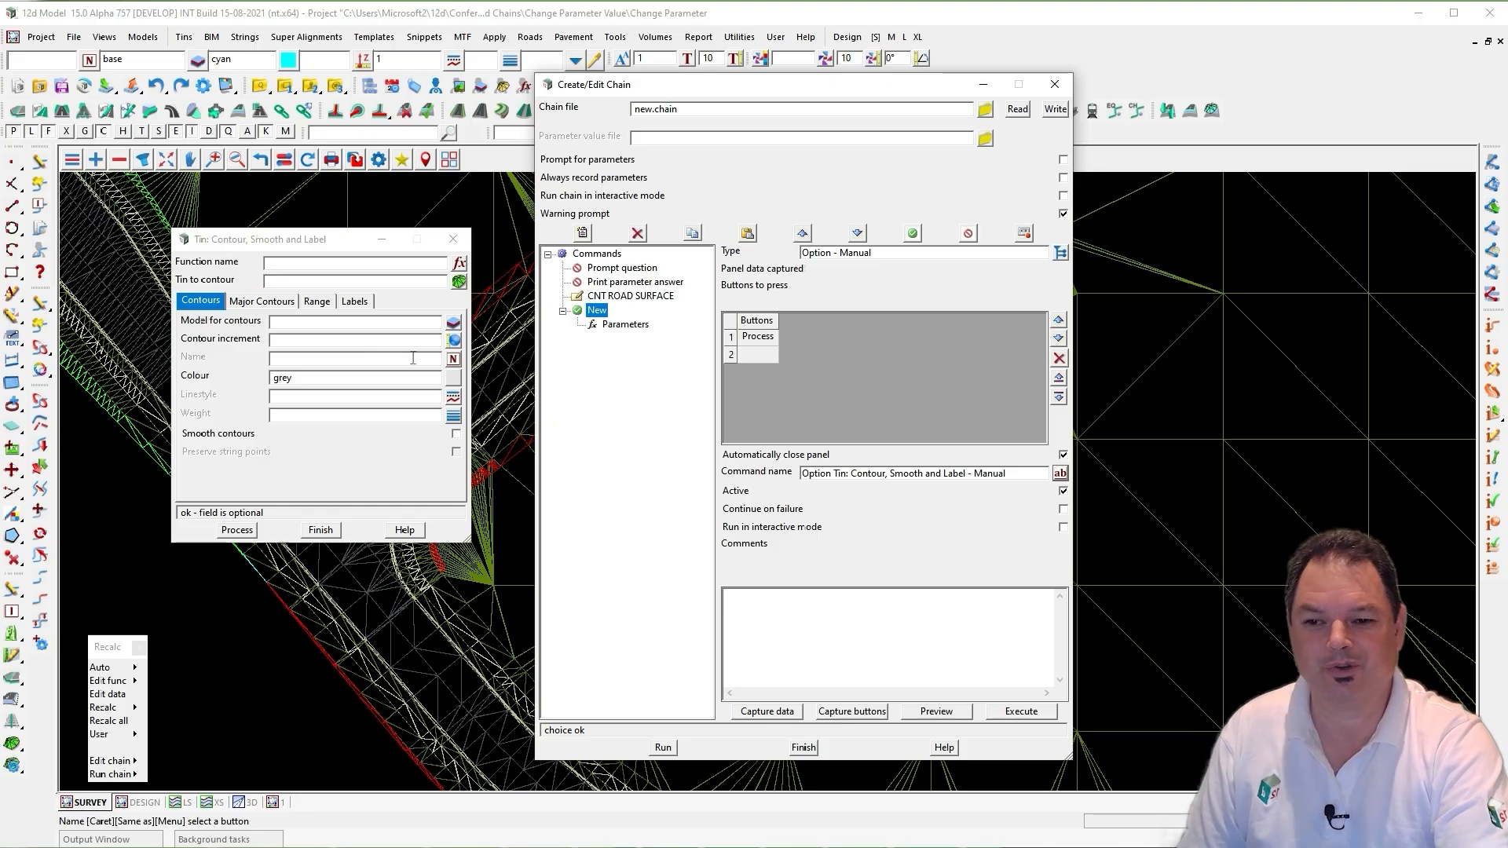
- Record Function name, Tin to contour, Model for contours and Contour increment as parameter fields of the contour option command
{"action": "left_click", "coordinate": [626, 325]}
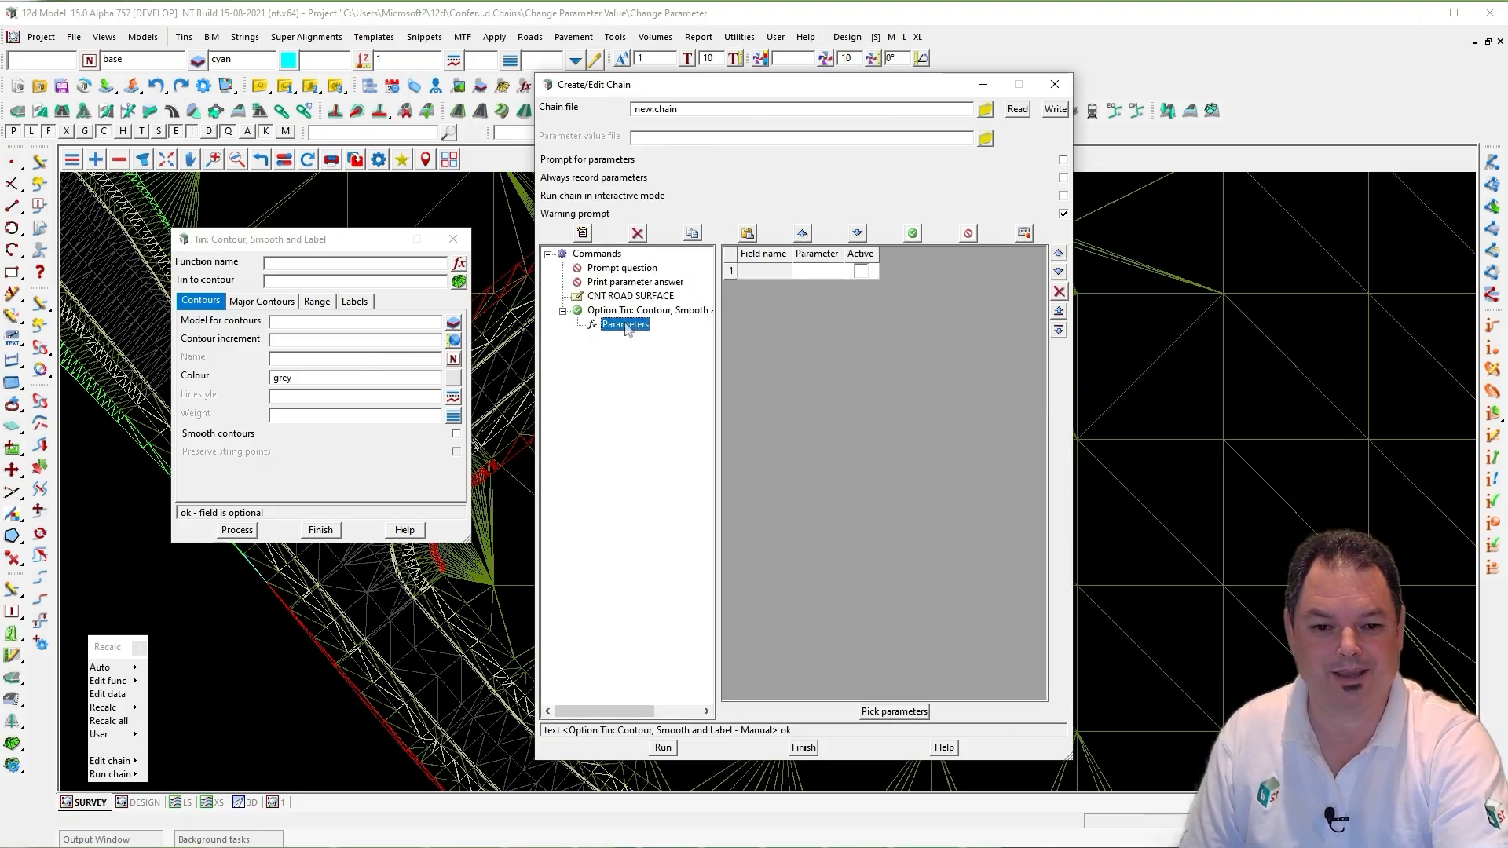
{"action": "left_click", "coordinate": [894, 712]}
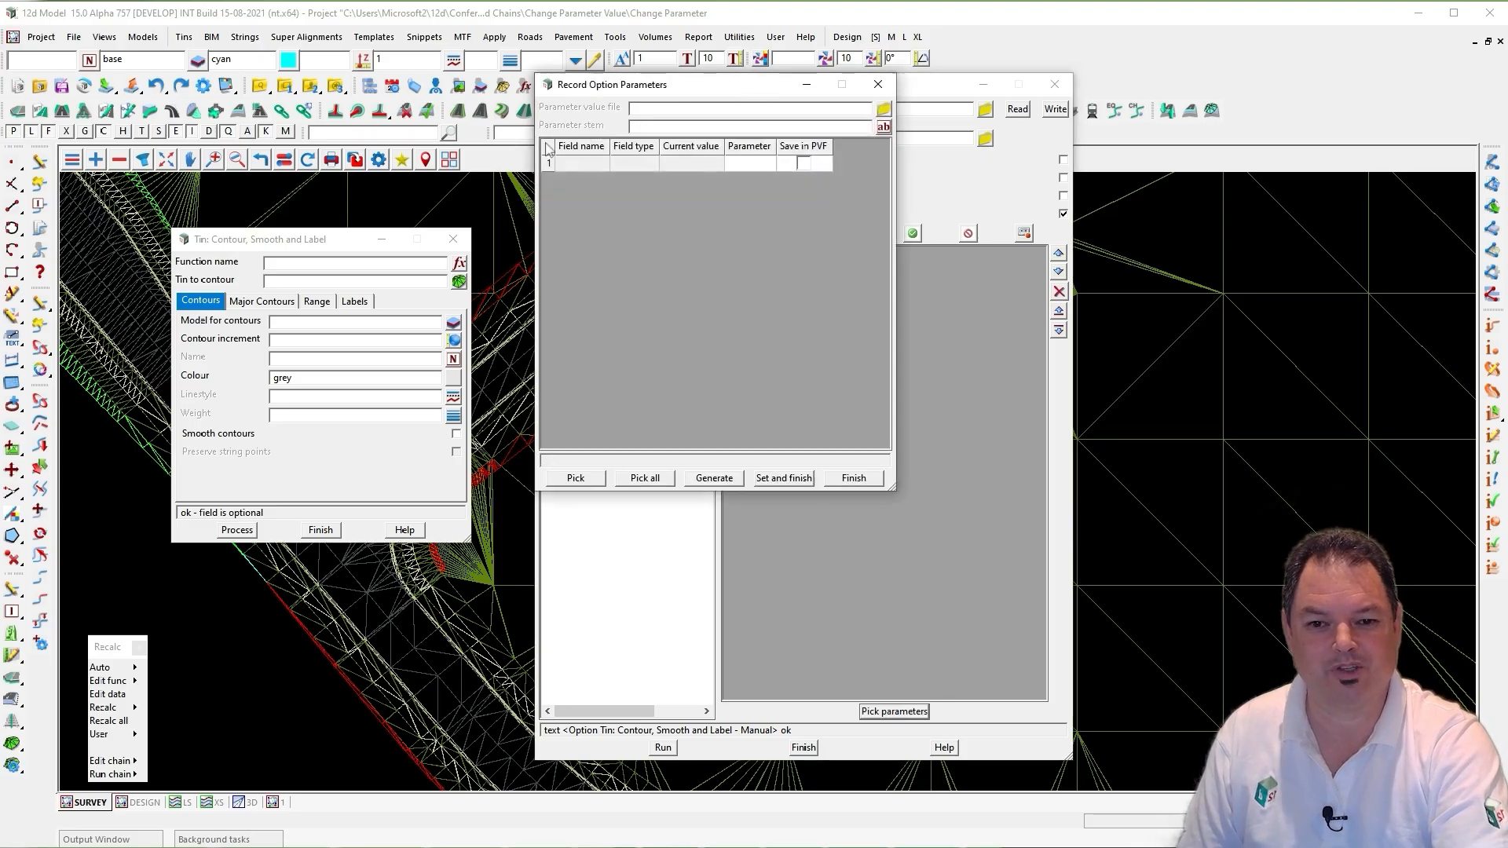
{"action": "left_click", "coordinate": [577, 480]}
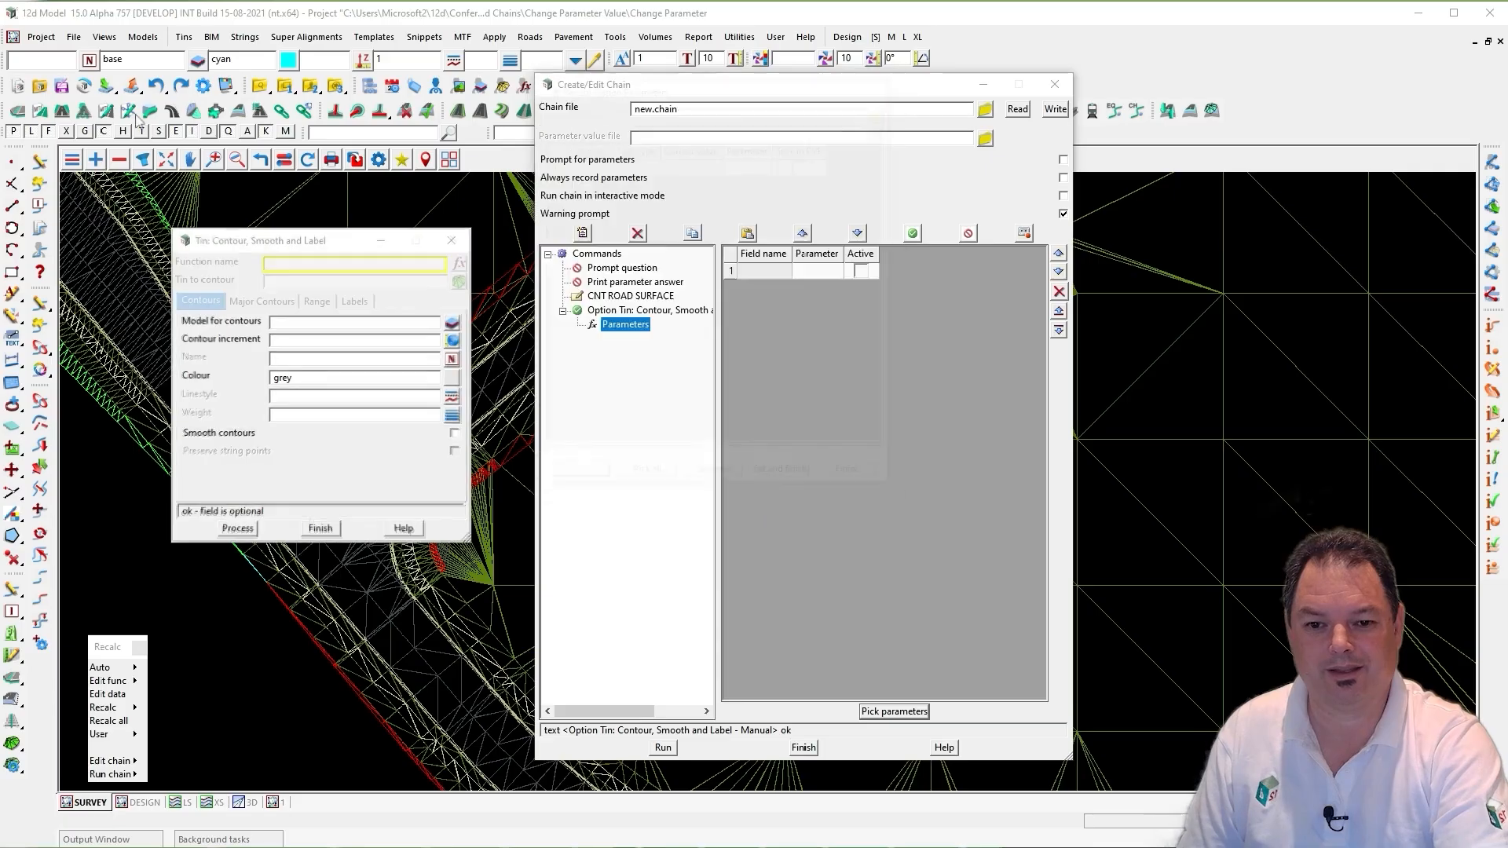
{"action": "left_click", "coordinate": [341, 263]}
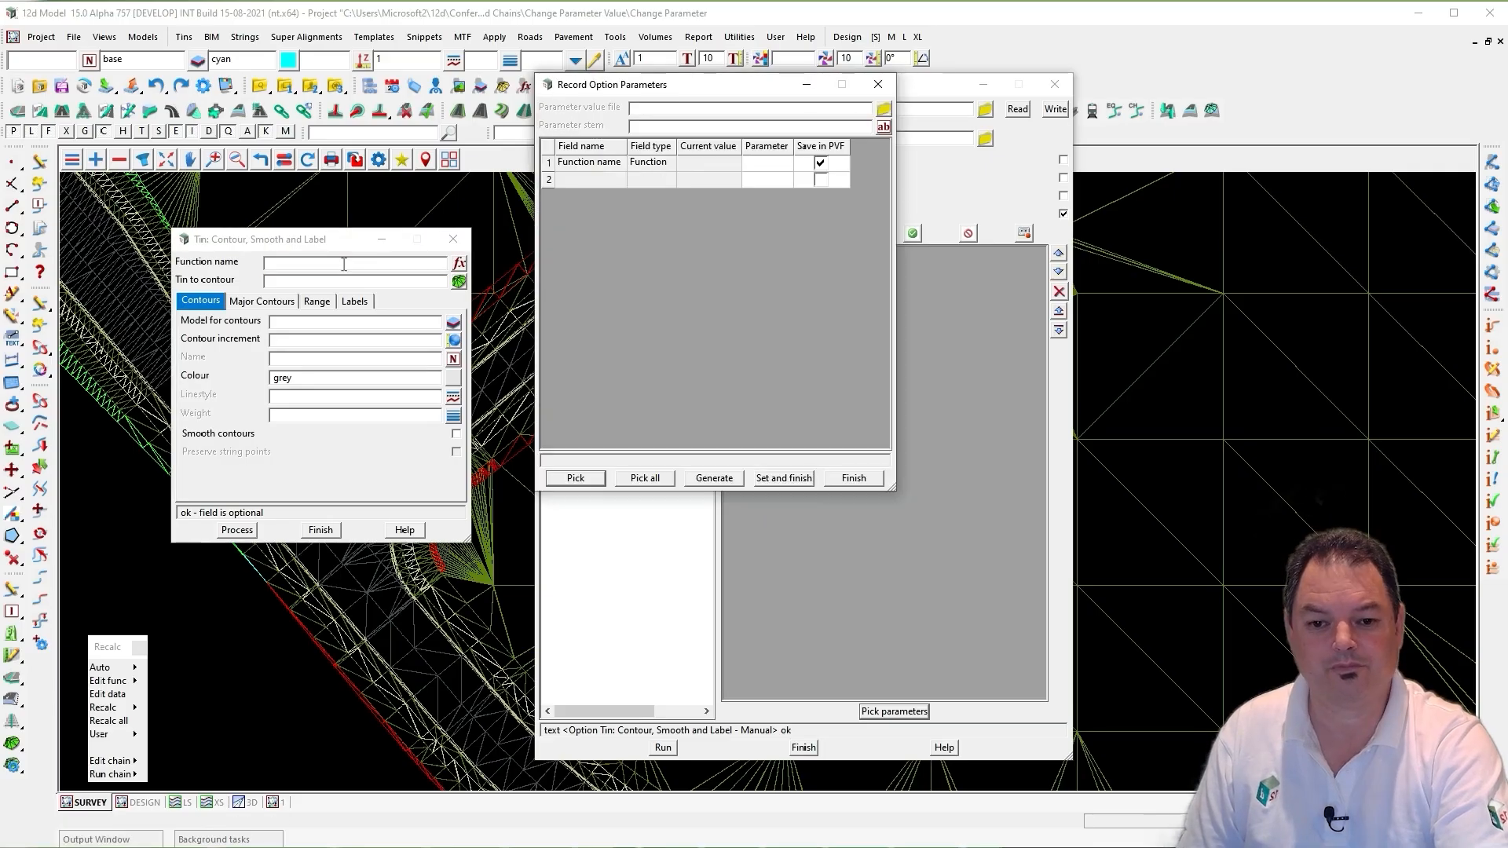
{"action": "left_click", "coordinate": [577, 479]}
{"action": "left_click", "coordinate": [341, 281]}
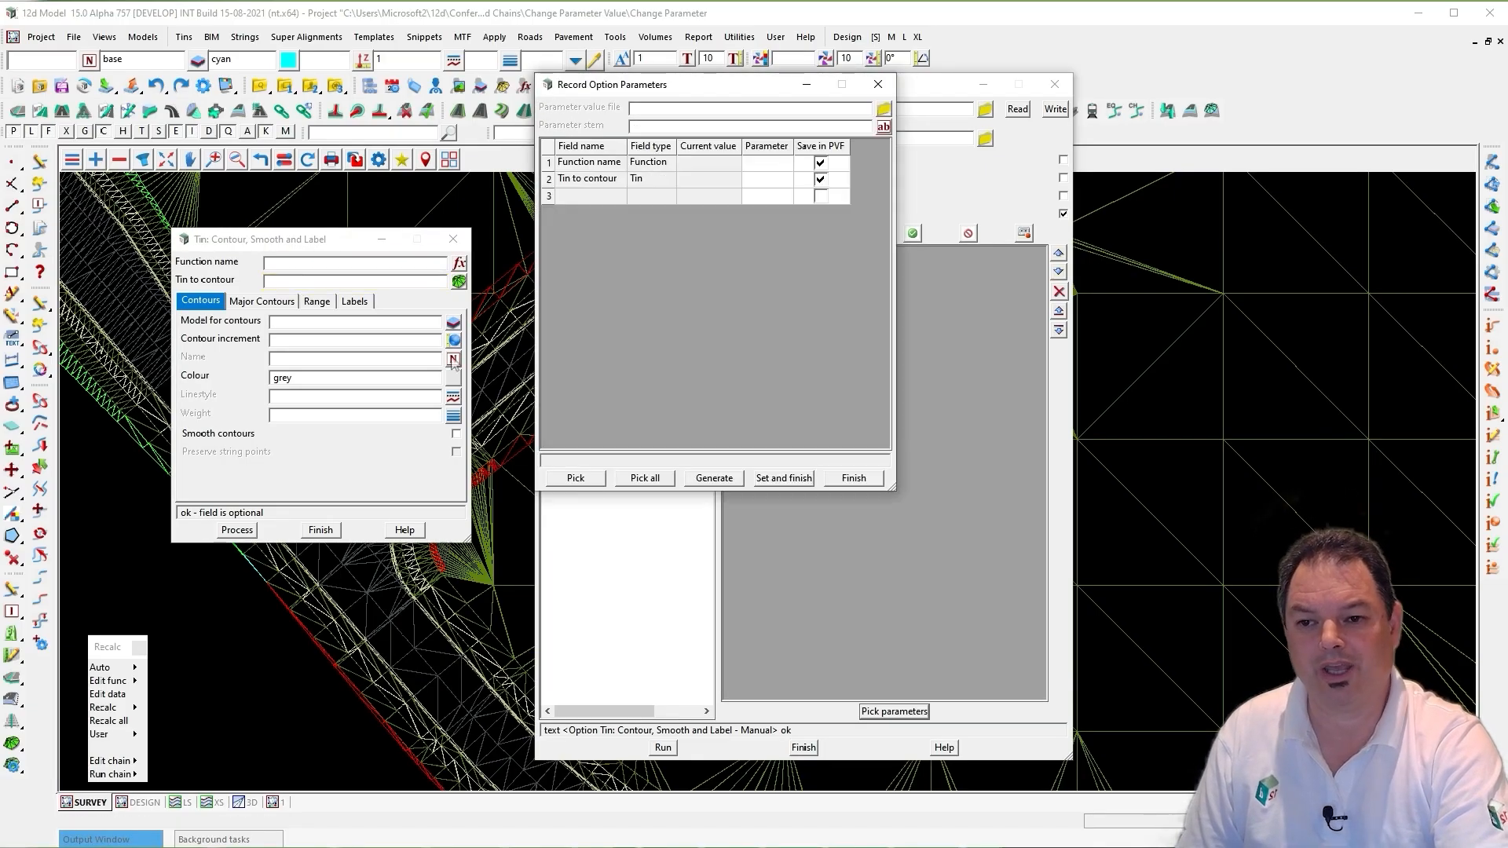
{"action": "left_click", "coordinate": [646, 483]}
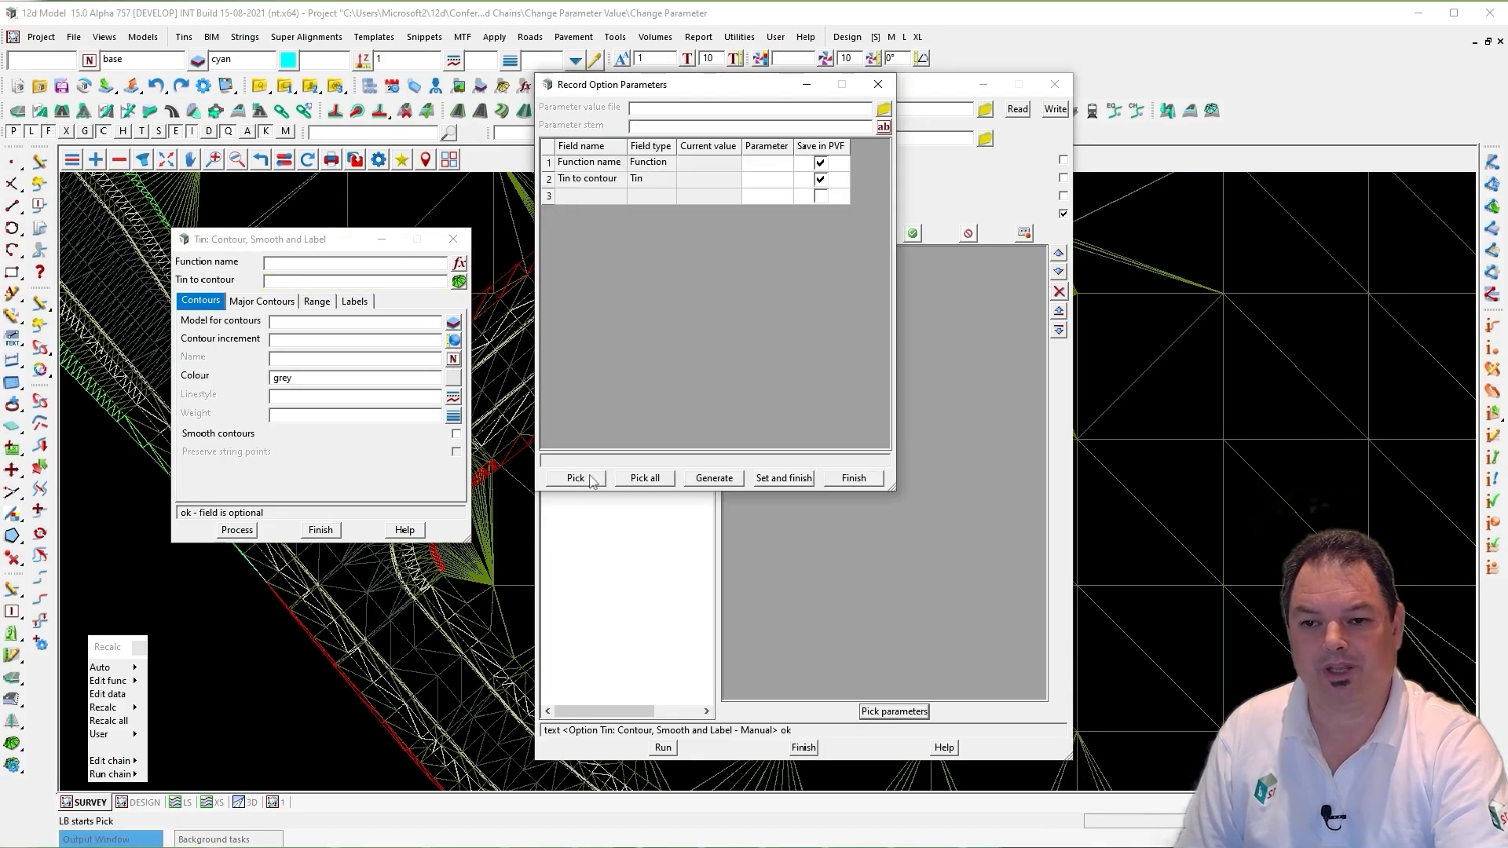
{"action": "left_click", "coordinate": [323, 328]}
{"action": "left_click", "coordinate": [576, 479]}
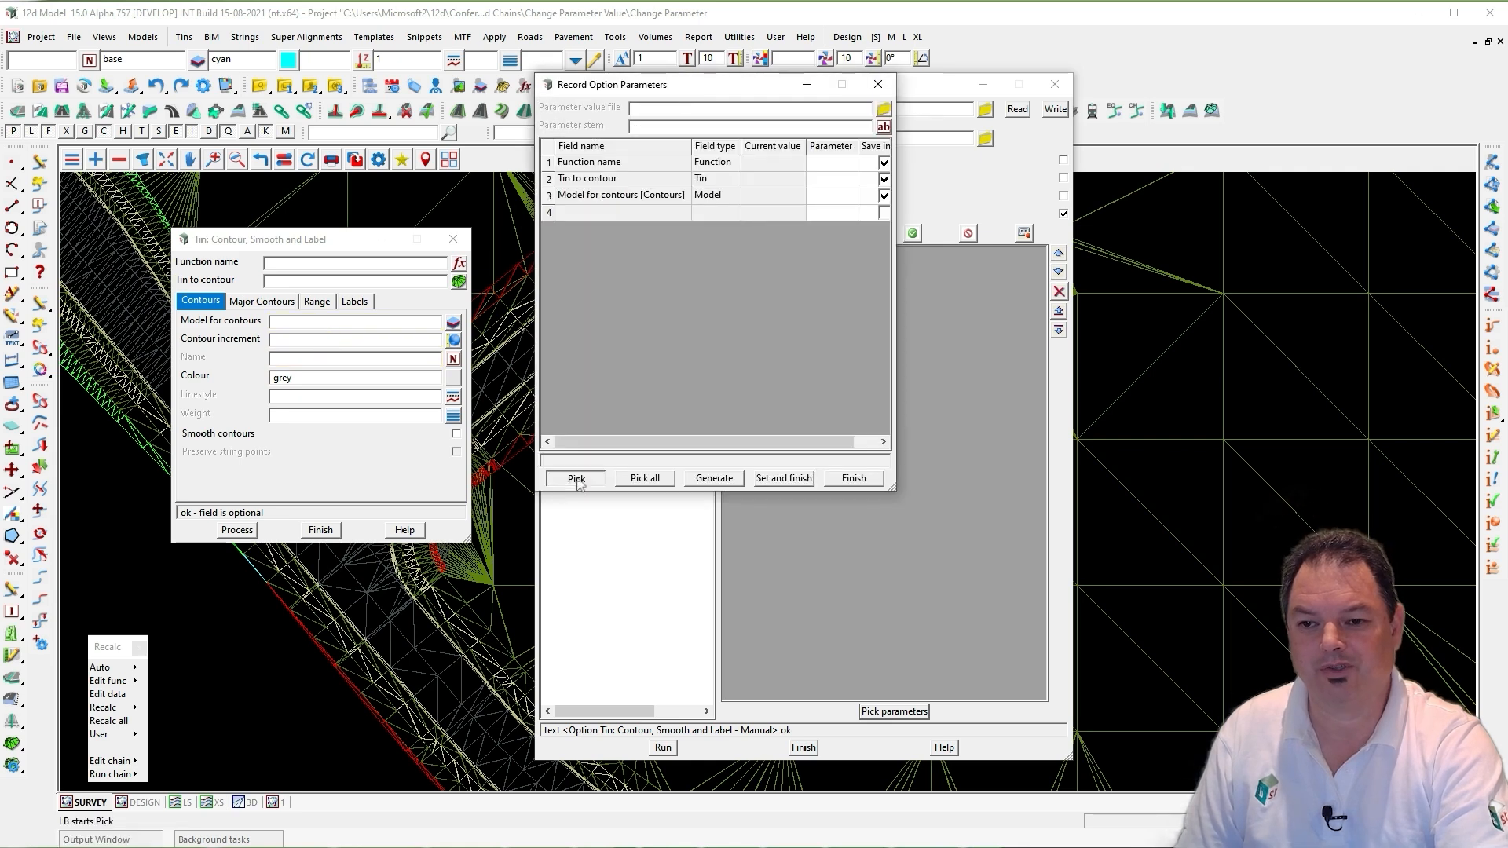
{"action": "left_click", "coordinate": [305, 344]}
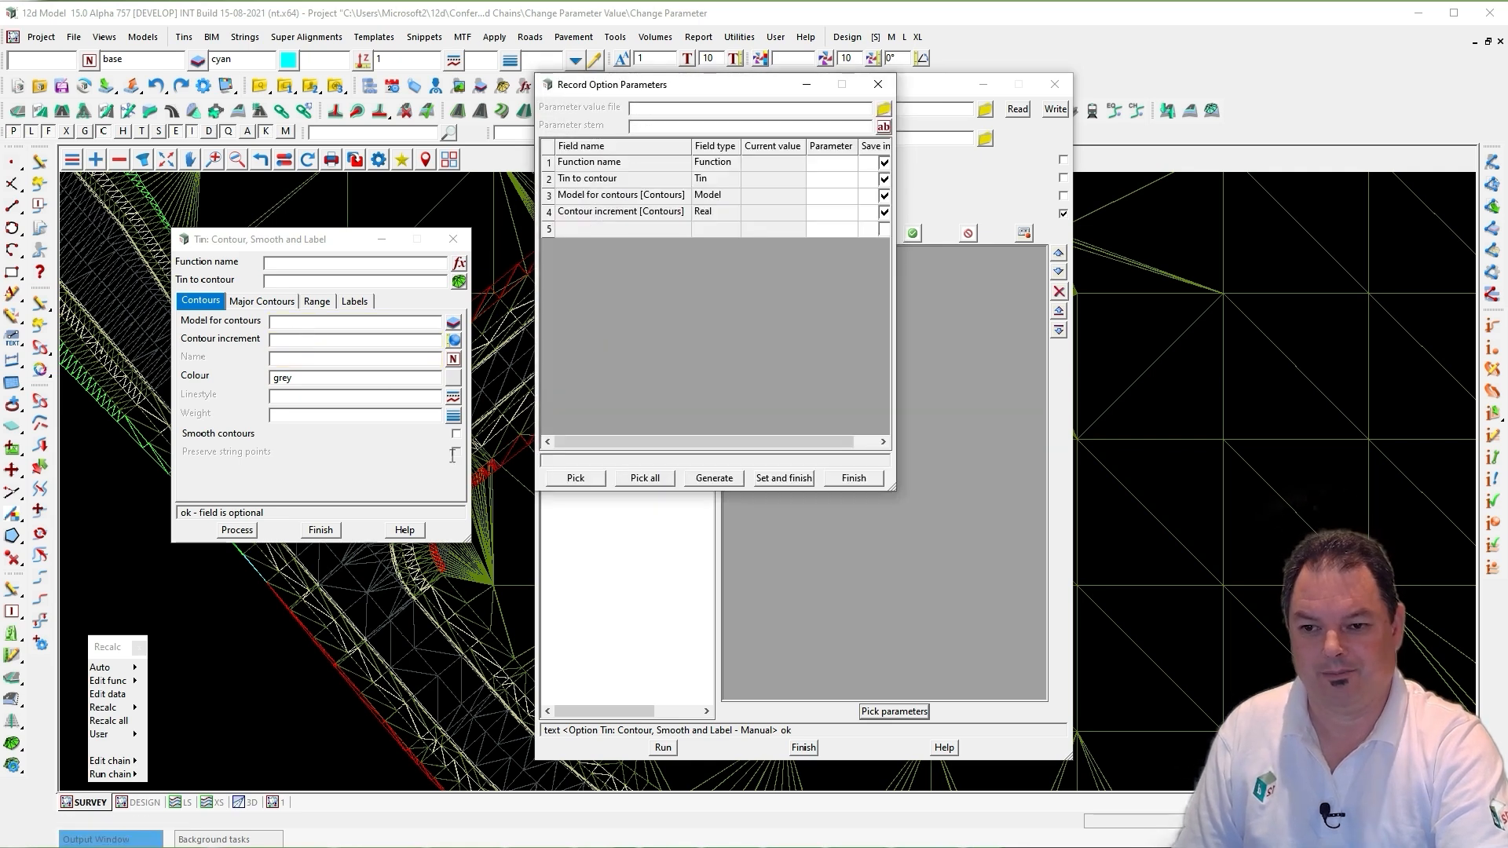
- Add the Model for major contours and Major contour increment fields to the recorded option parameters
{"action": "left_click", "coordinate": [240, 302]}
{"action": "left_click", "coordinate": [576, 479]}
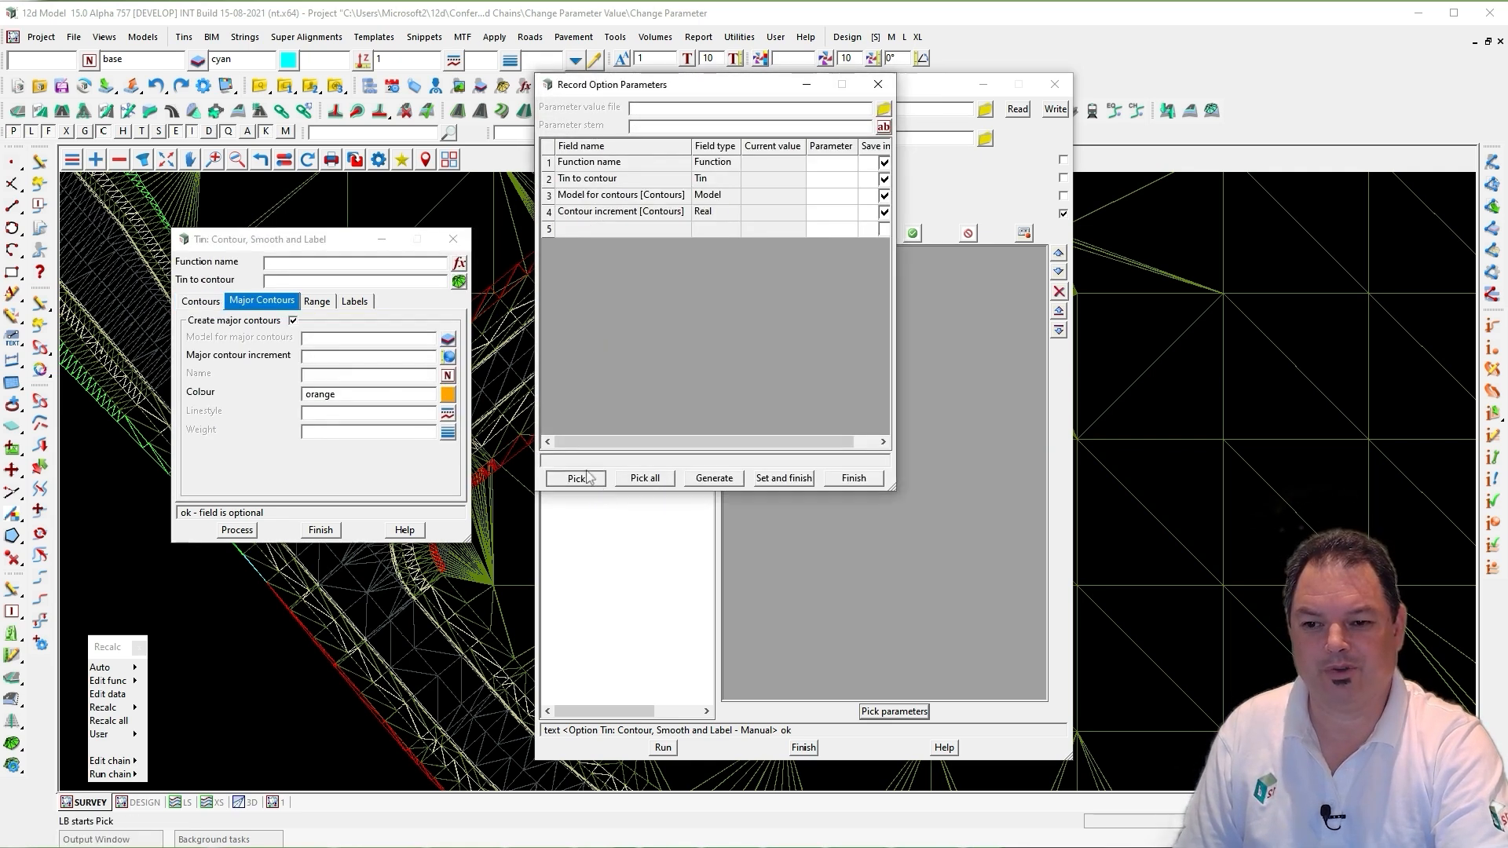
{"action": "left_click", "coordinate": [328, 347]}
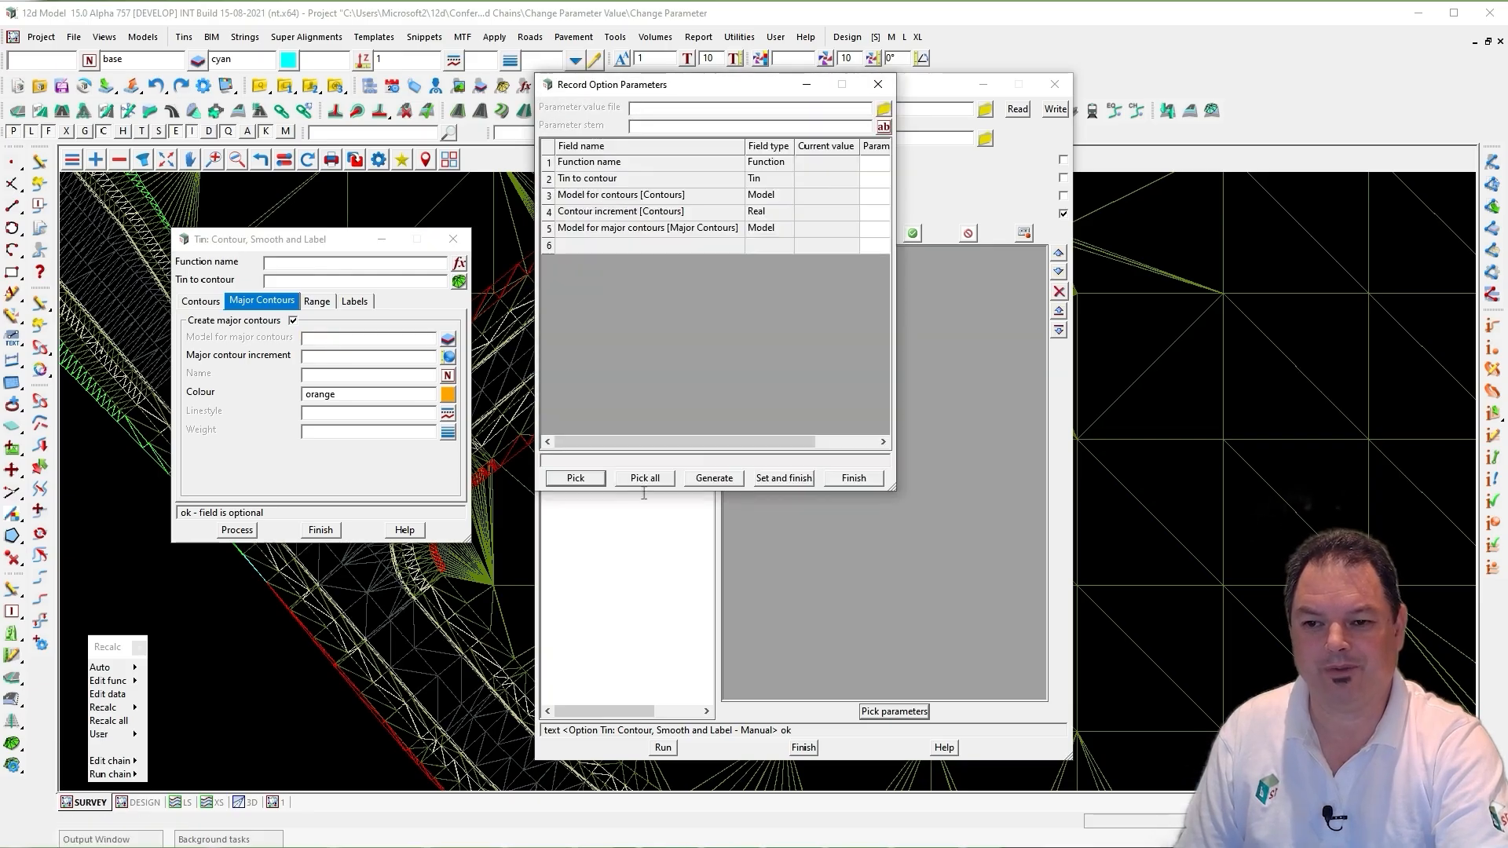
{"action": "left_click", "coordinate": [593, 479]}
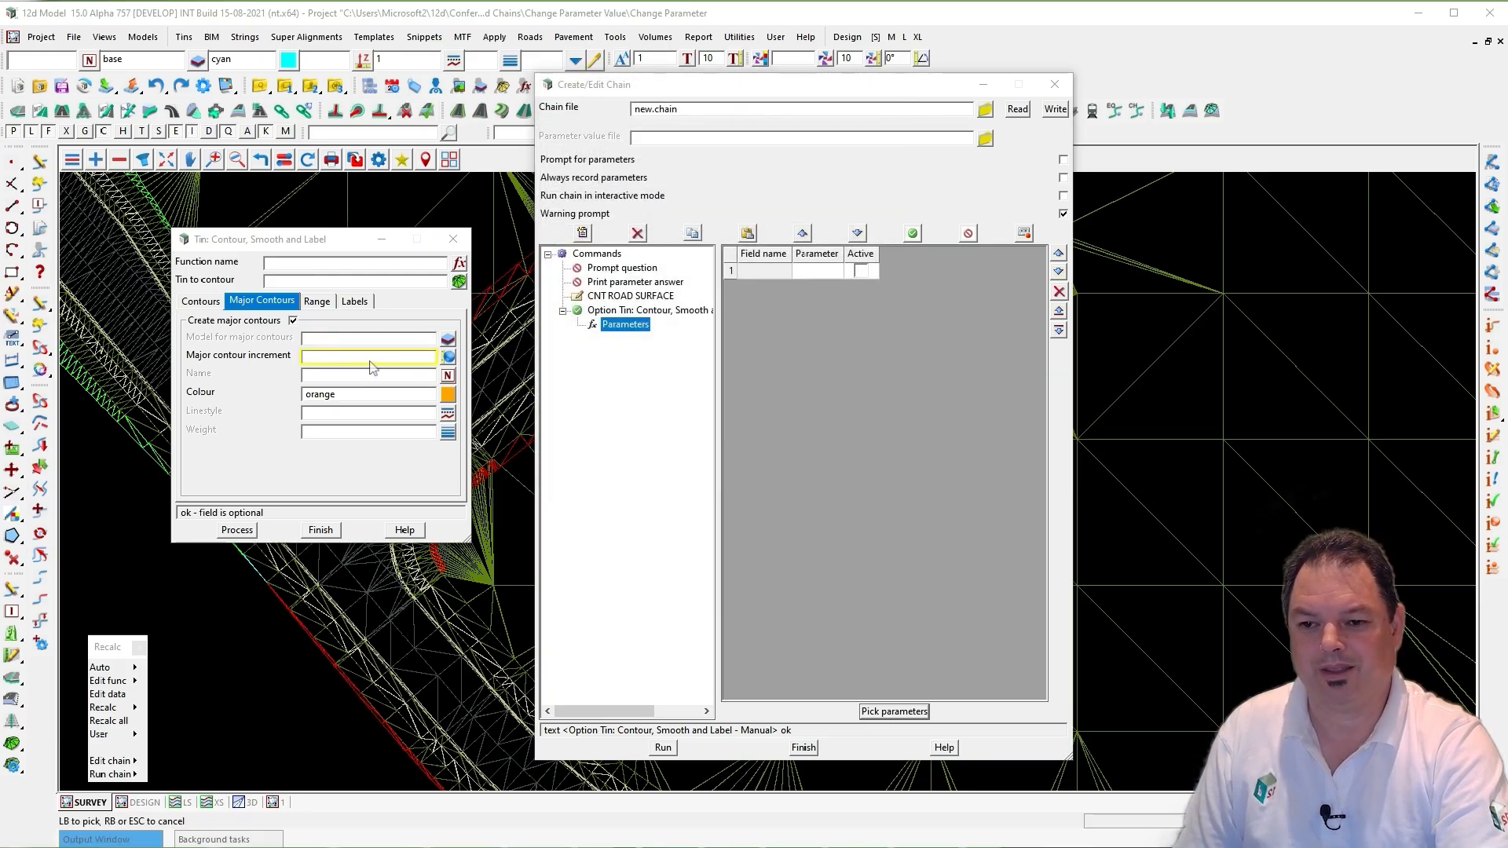
{"action": "left_click", "coordinate": [371, 360]}
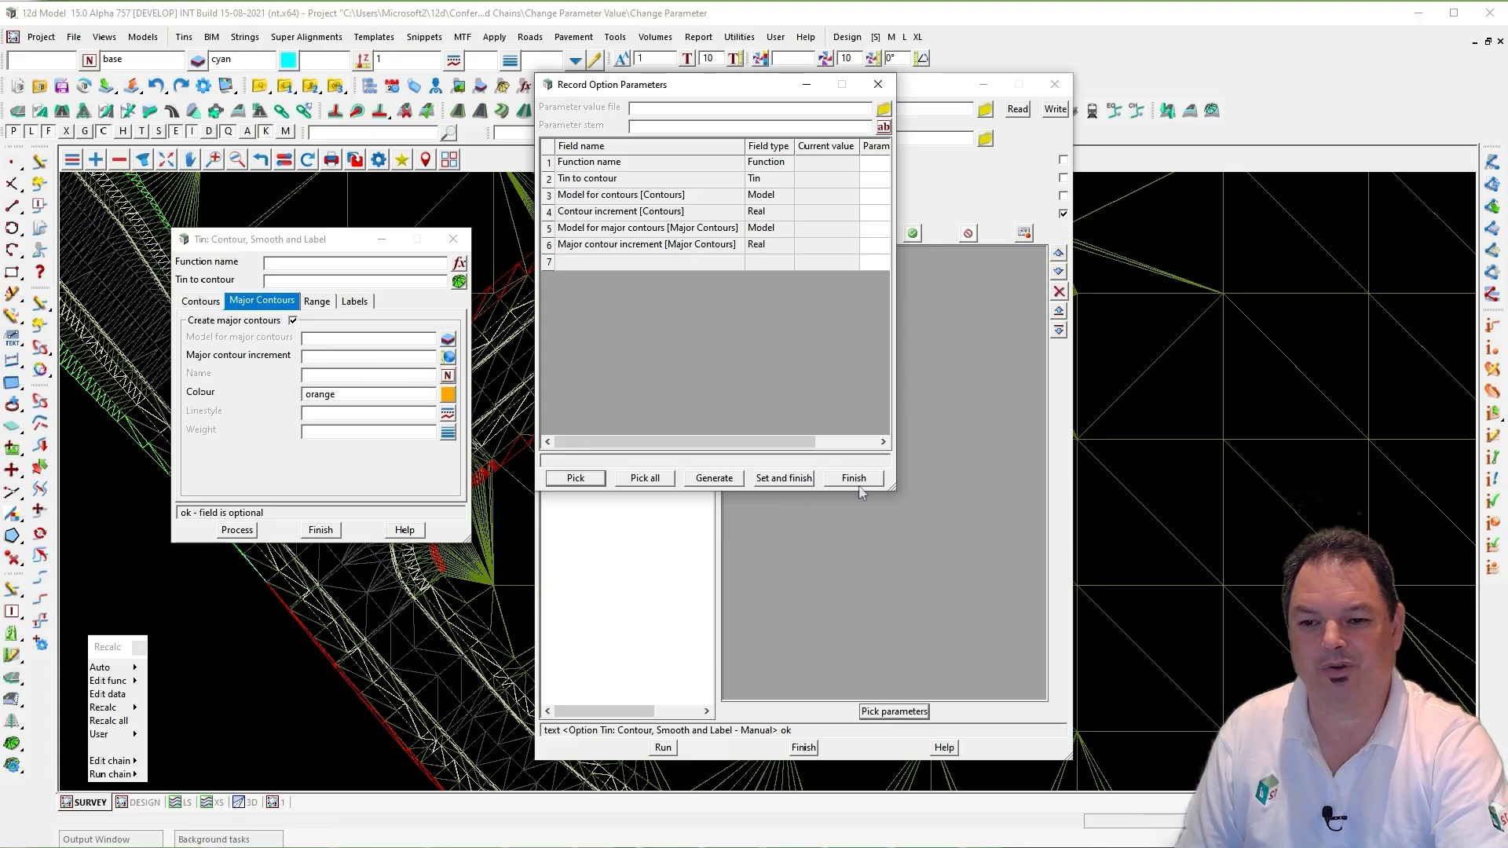
- Assign the parameter name TIN to the Tin to contour field and FUNCTION_NAME to the Function name field
{"action": "left_click_drag", "start_coordinate": [898, 494], "coordinate": [1109, 523]}
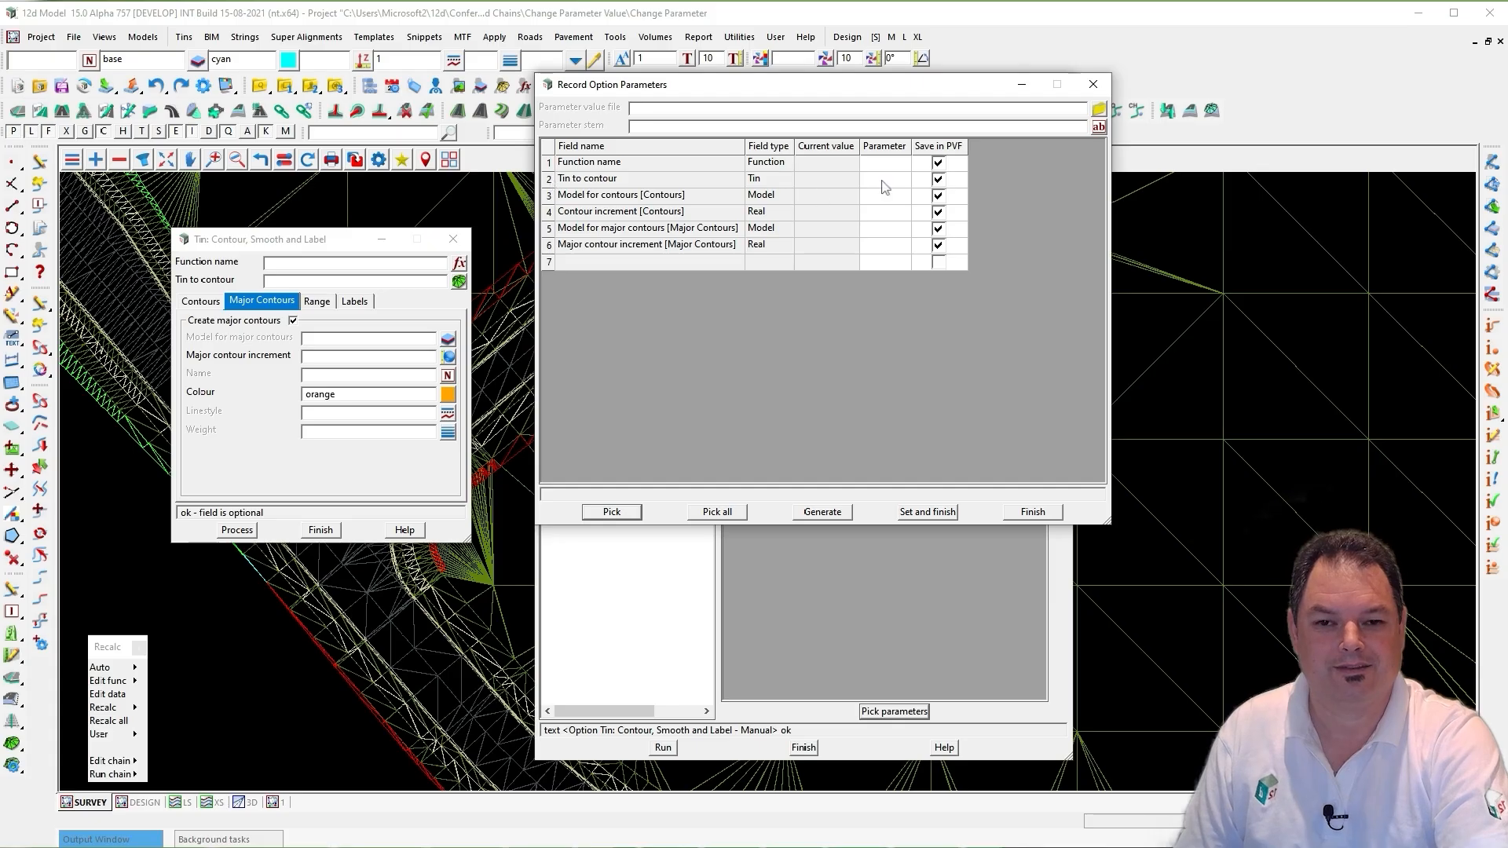
{"action": "left_click", "coordinate": [551, 181]}
{"action": "right_click", "coordinate": [550, 182]}
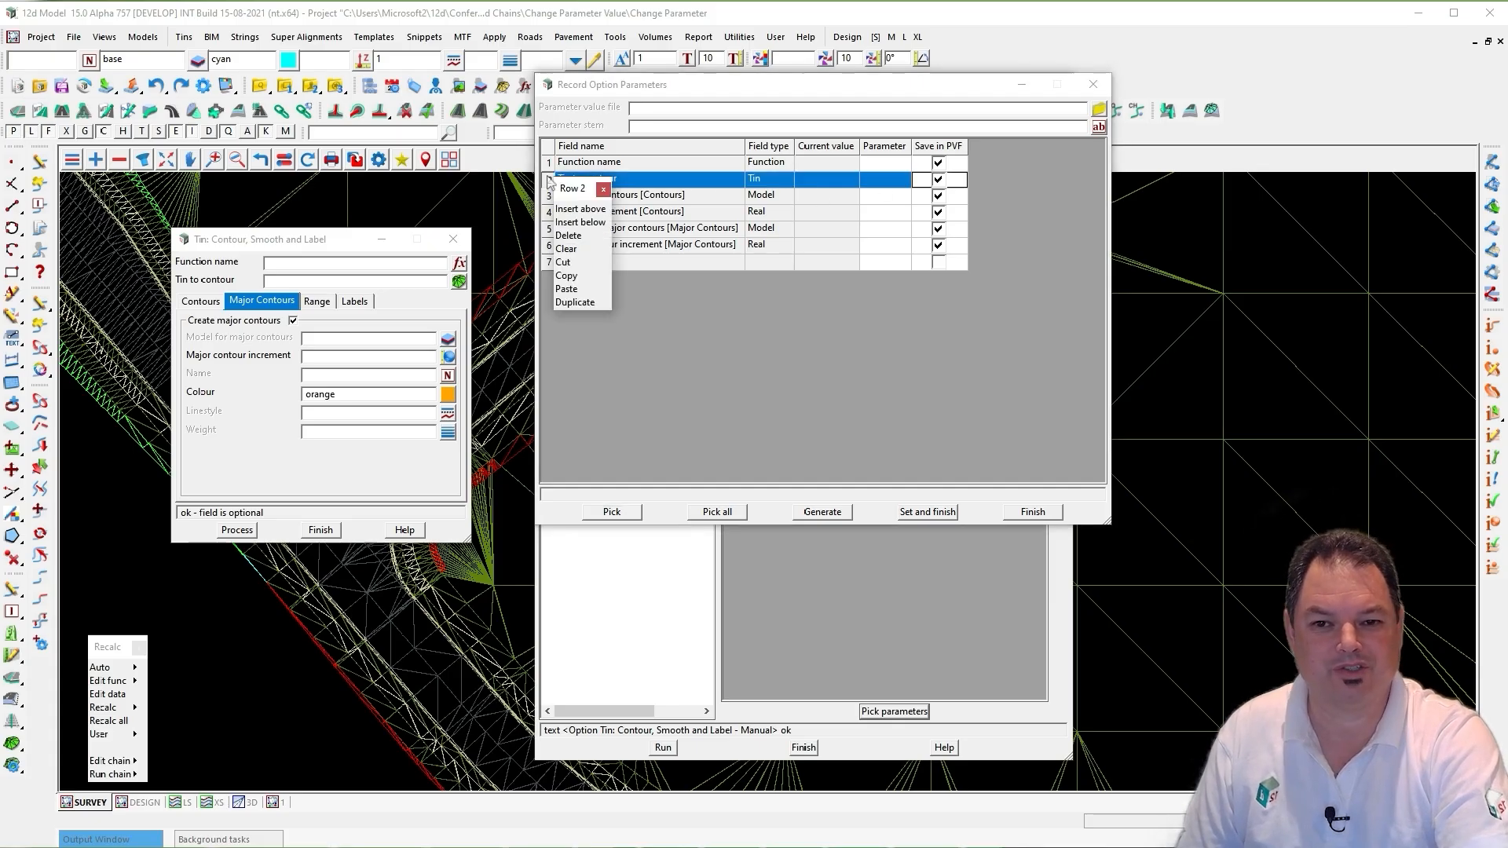
{"action": "left_click", "coordinate": [604, 190]}
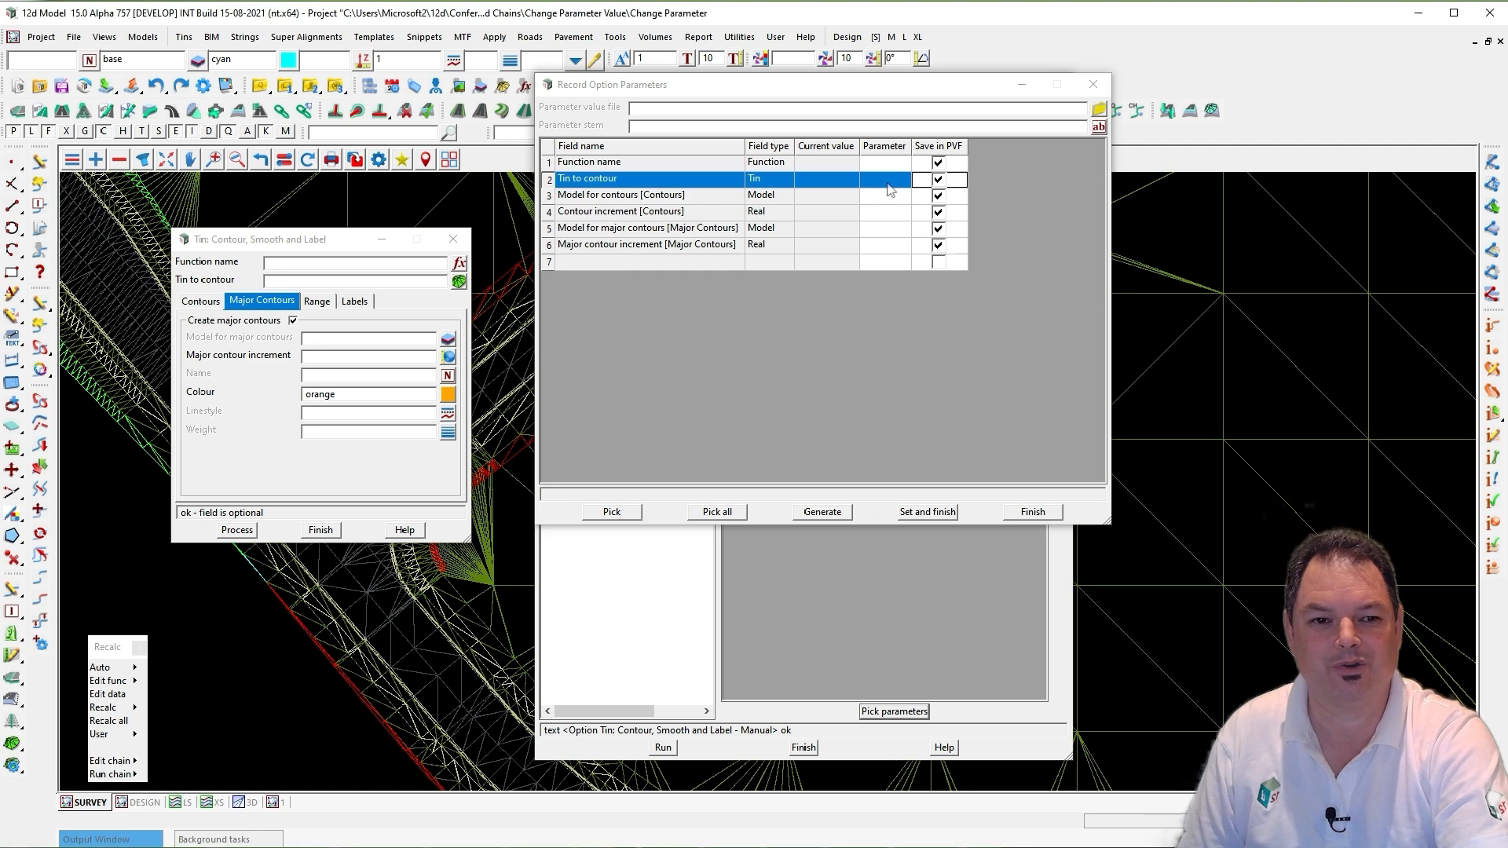
{"action": "left_click", "coordinate": [888, 183]}
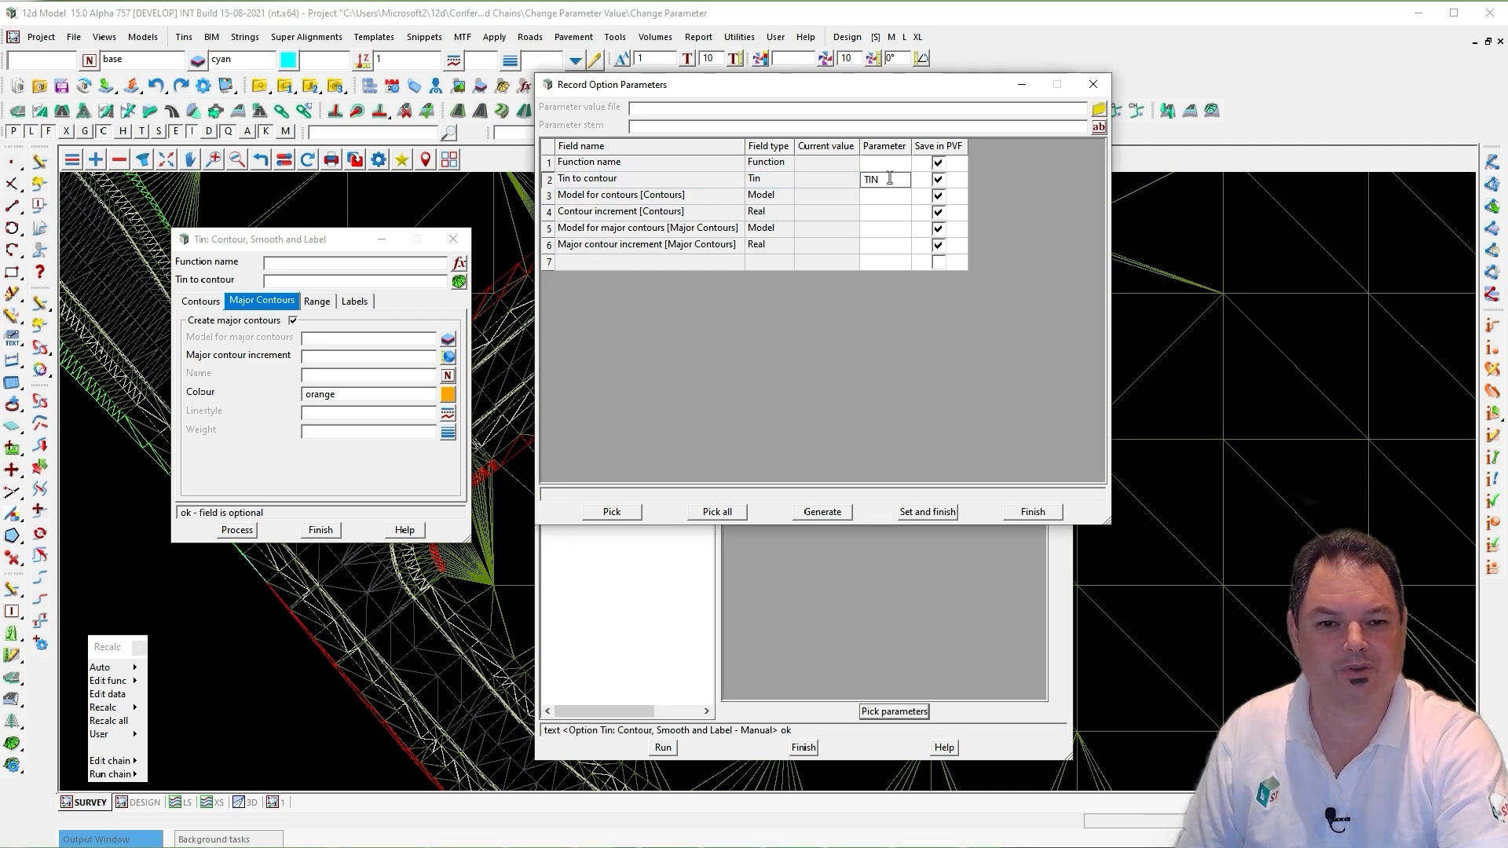
{"action": "left_click", "coordinate": [882, 165]}
{"action": "type", "text": "FUNC"}
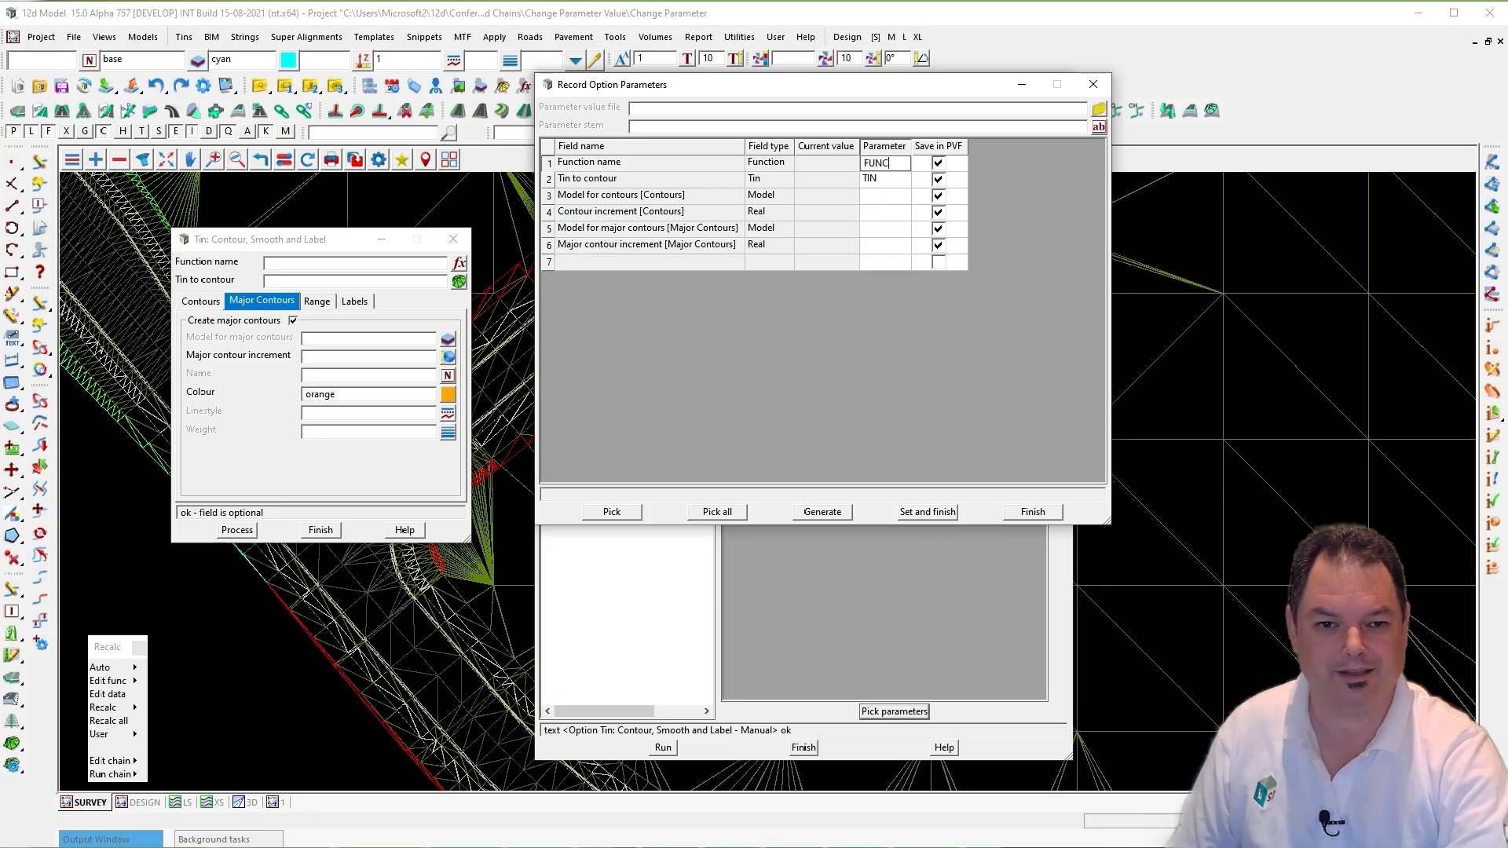
{"action": "type", "text": "TION_NAME"}
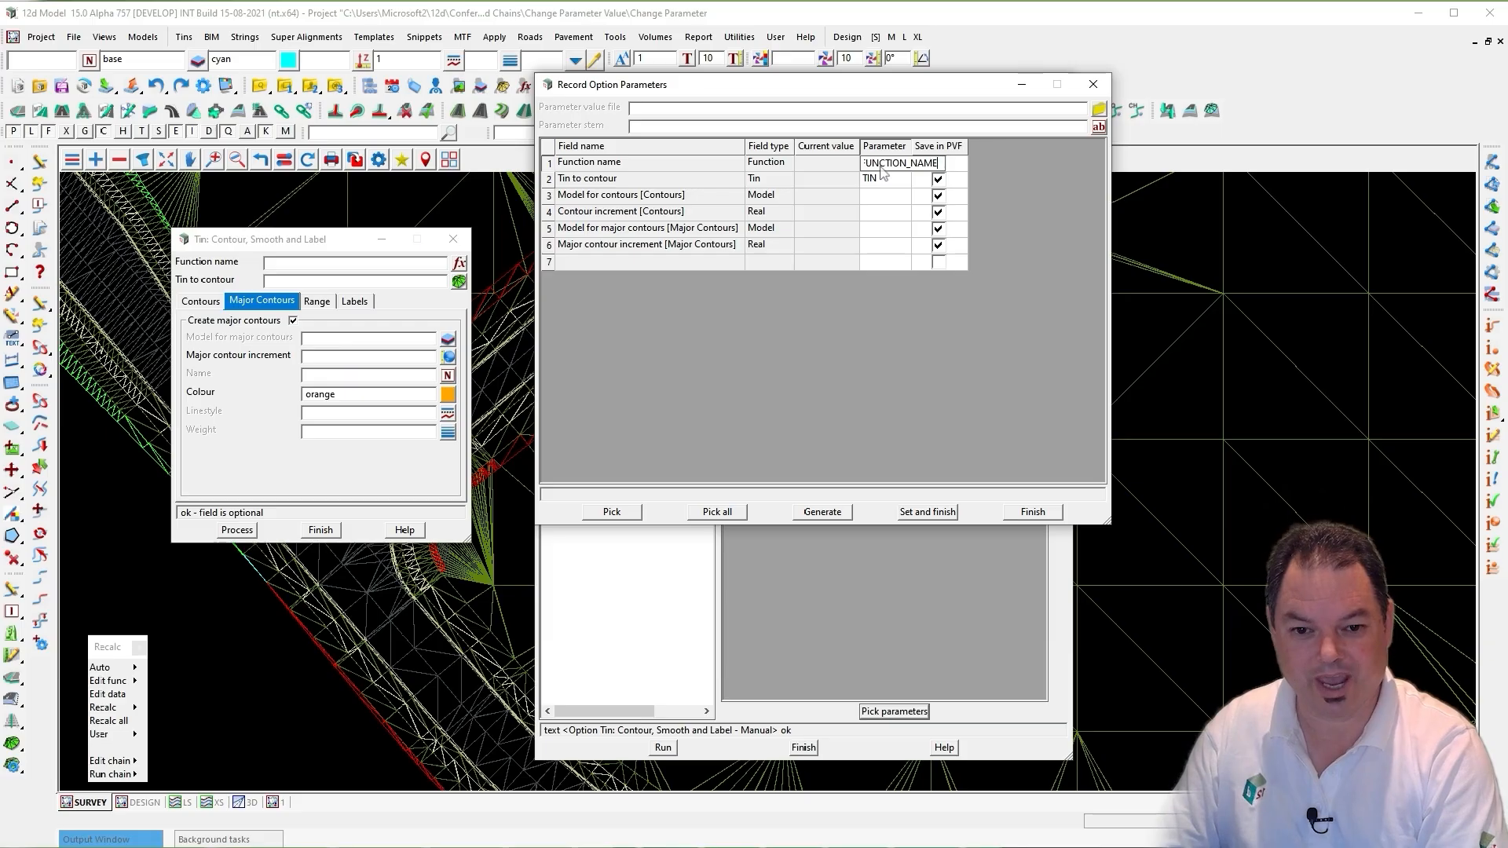
- Assign the parameter name MINOR to Model for contours and MAJOR to Model for major contours
{"action": "left_click", "coordinate": [886, 196]}
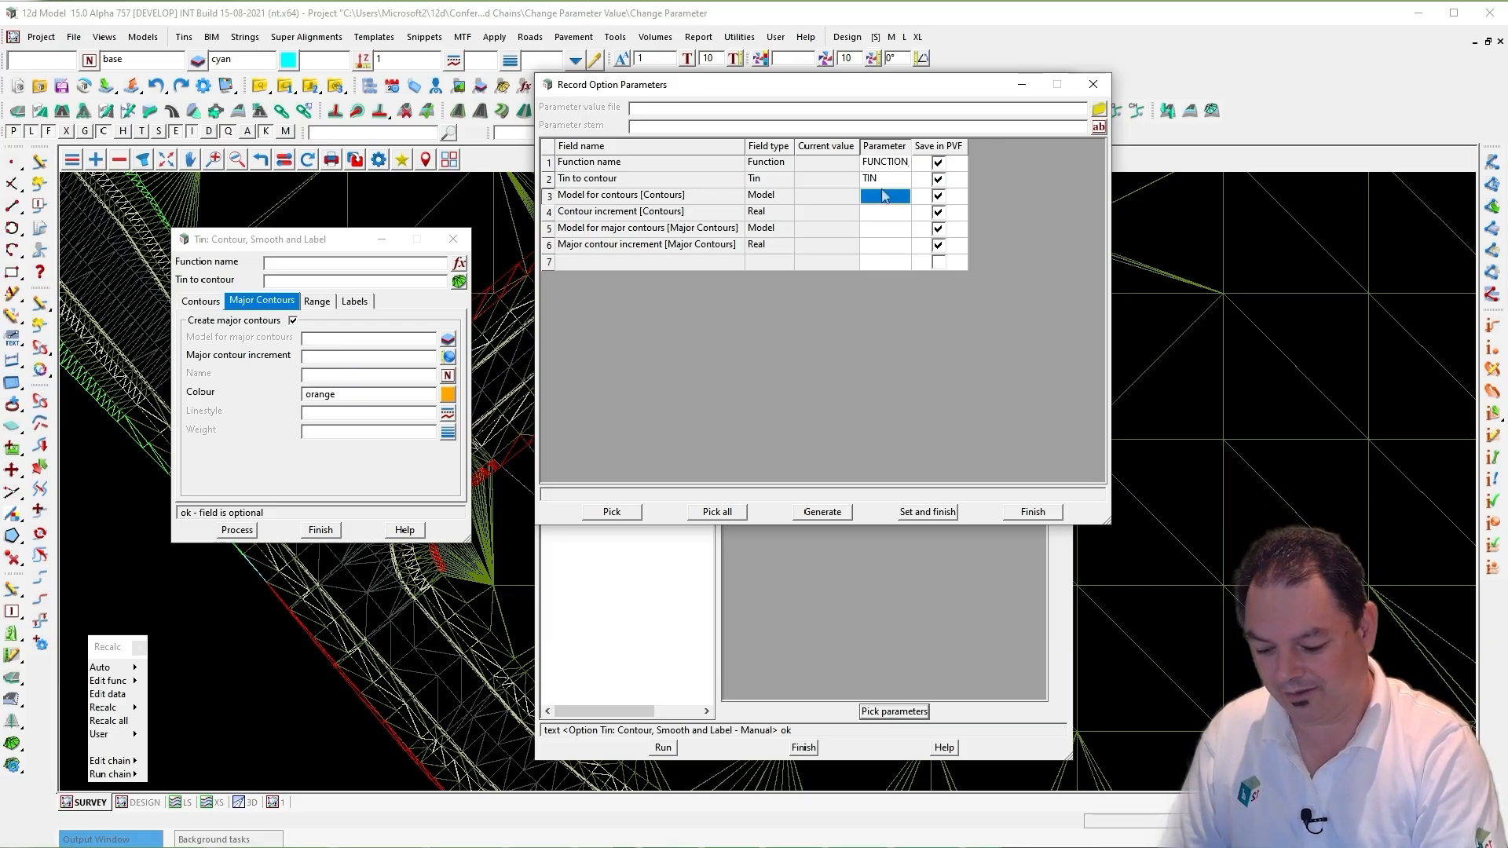
{"action": "type", "text": "MAJOR"}
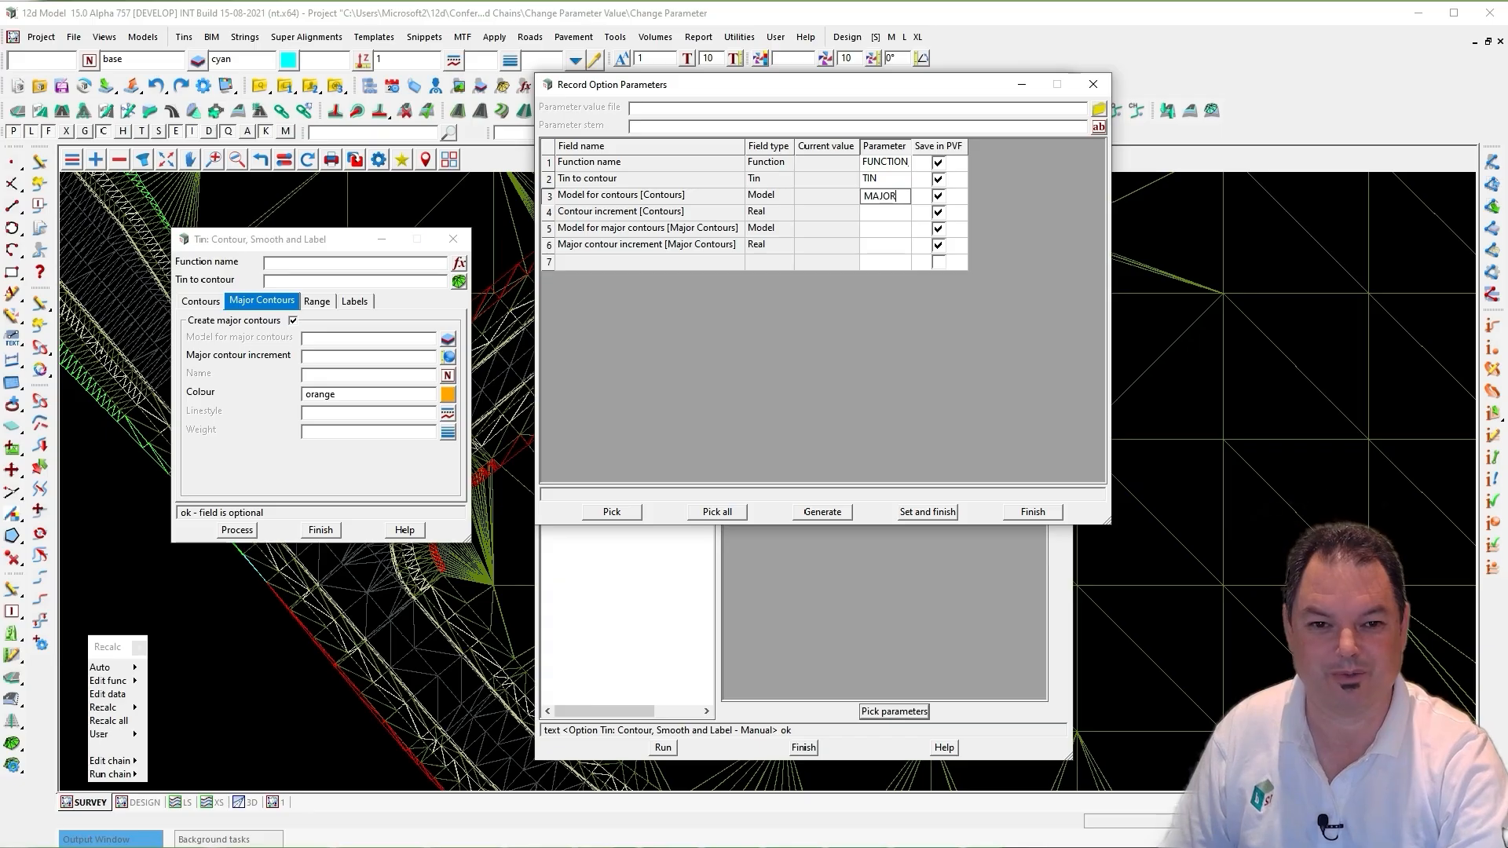
{"action": "left_click", "coordinate": [873, 230]}
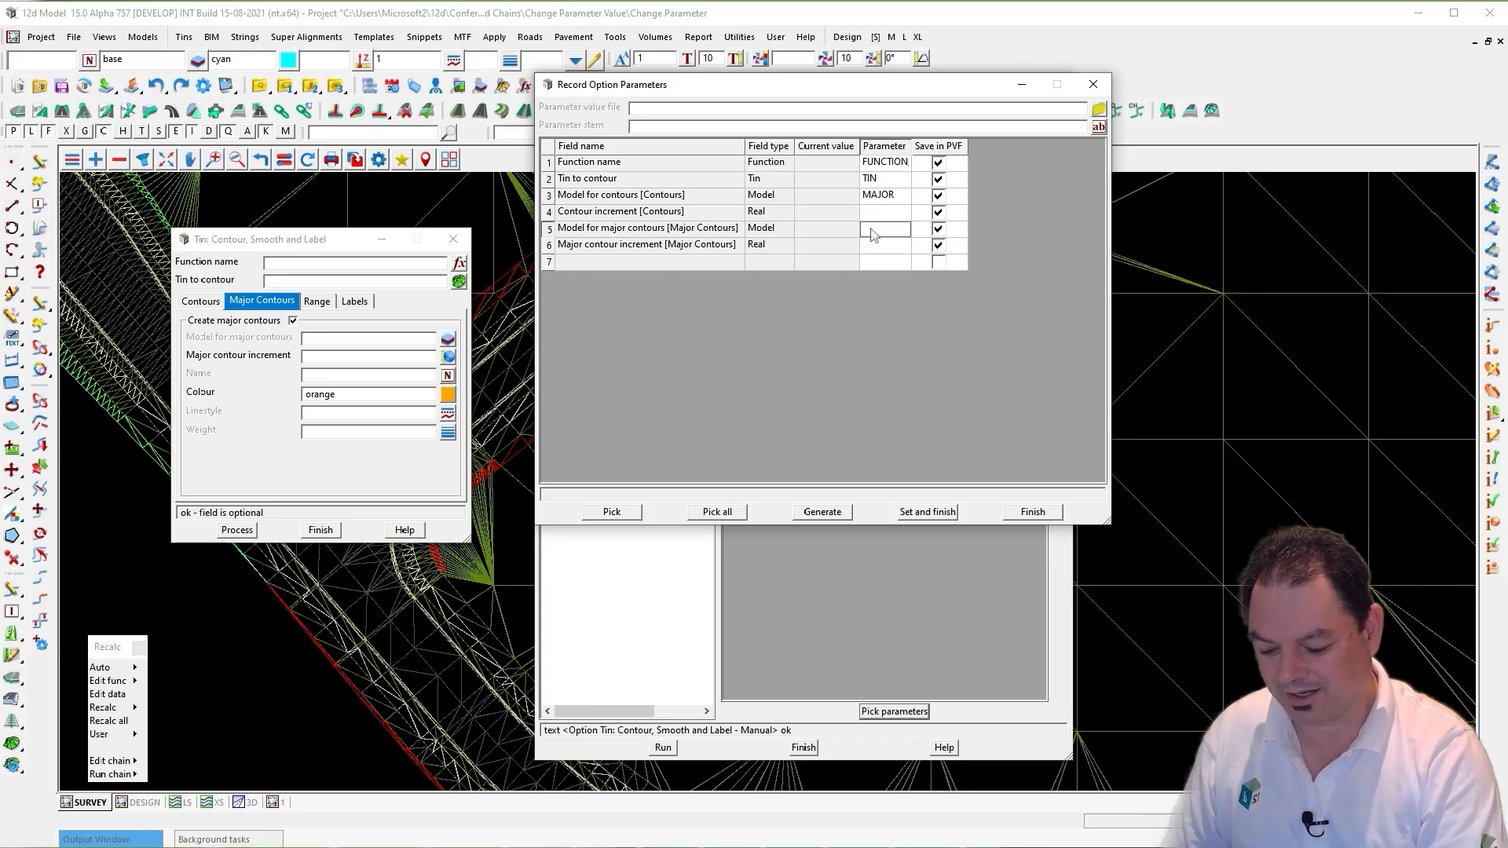
{"action": "left_click", "coordinate": [893, 197]}
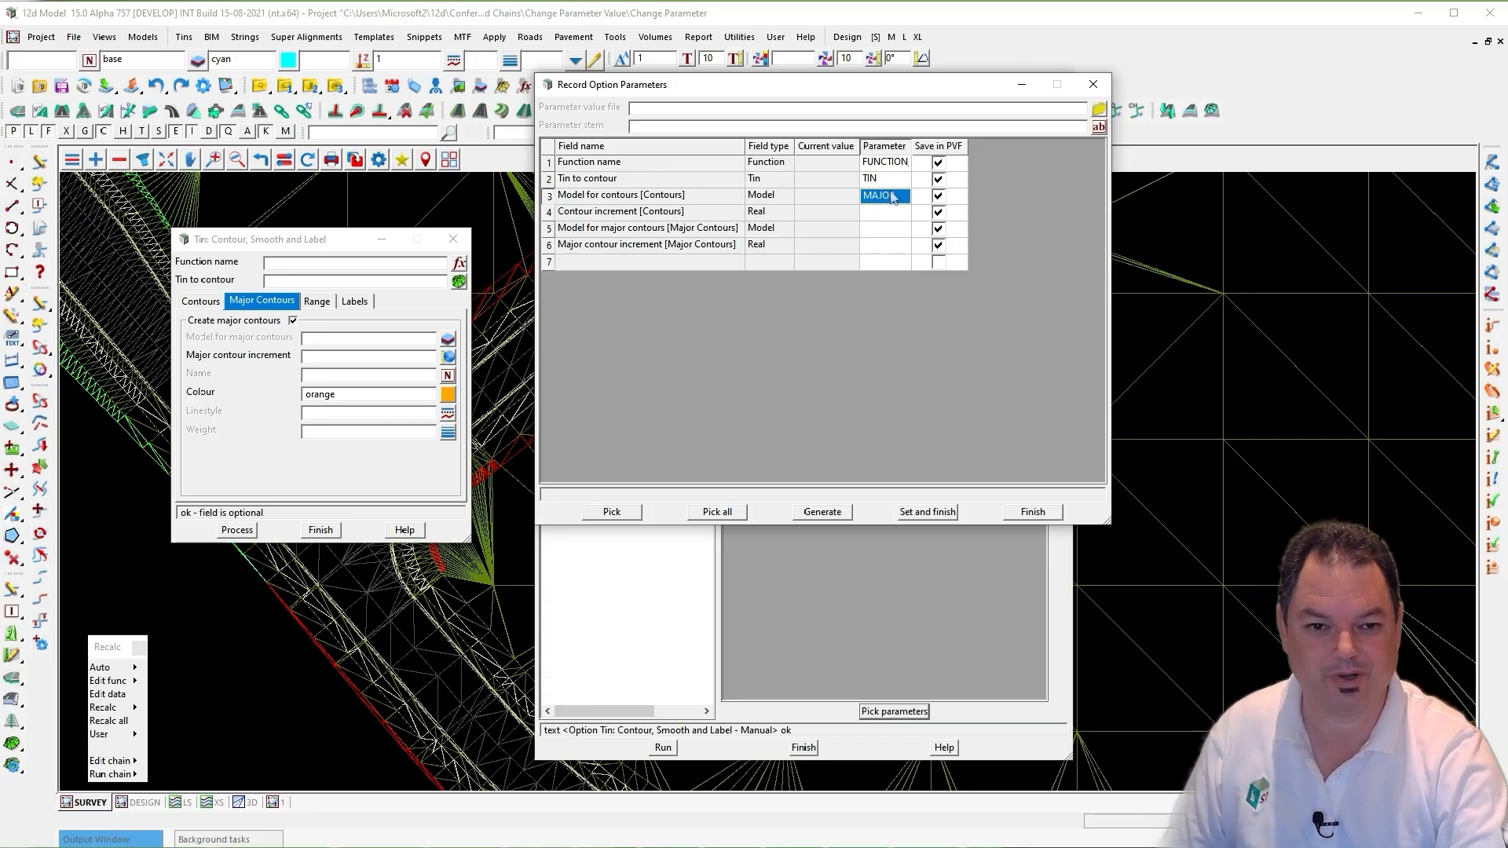
{"action": "type", "text": "MINOR"}
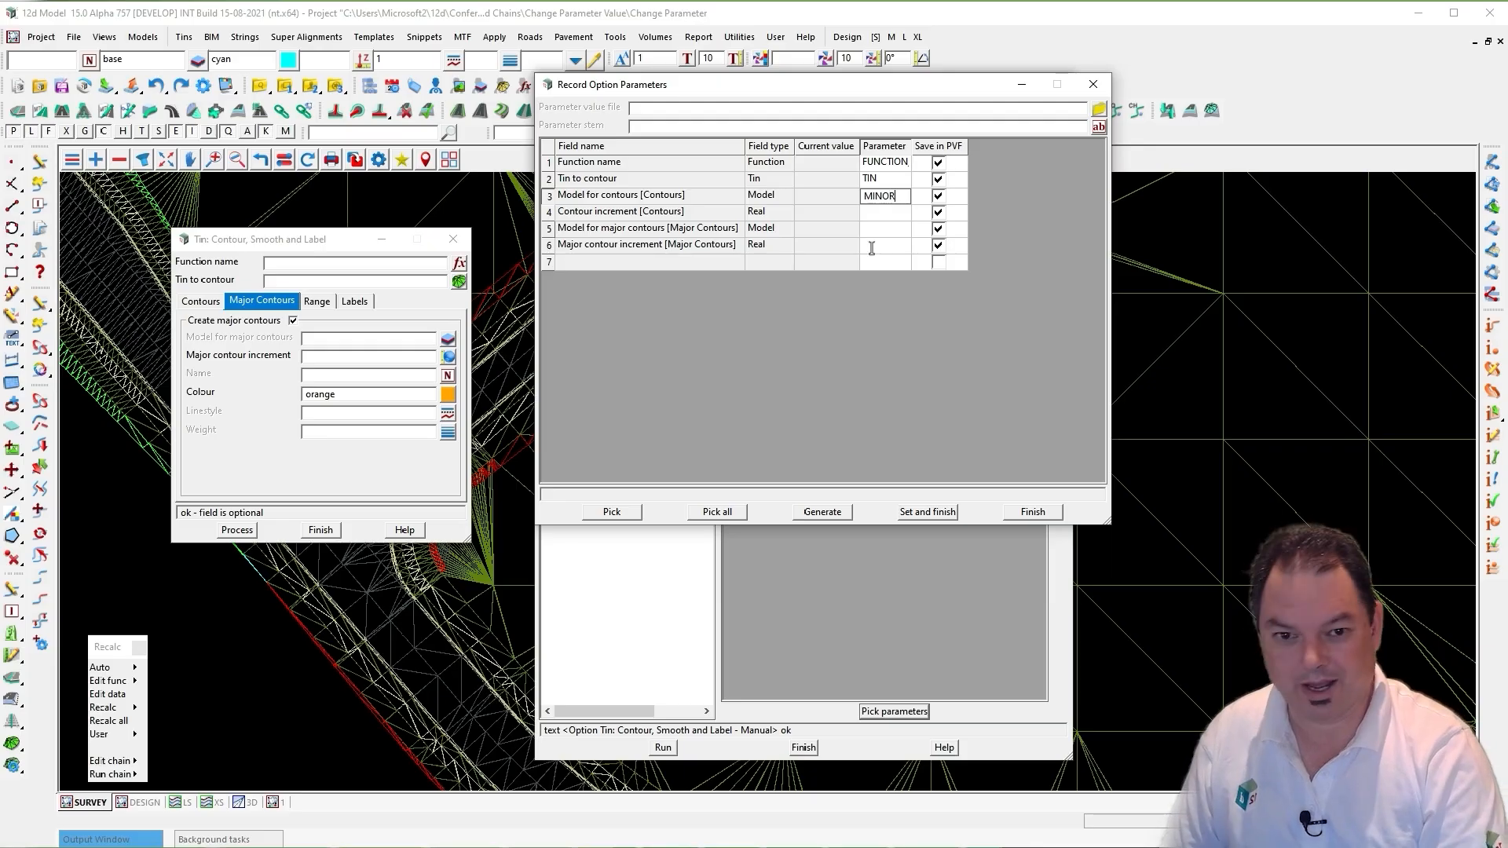
{"action": "left_click", "coordinate": [884, 232]}
{"action": "type", "text": "MA"}
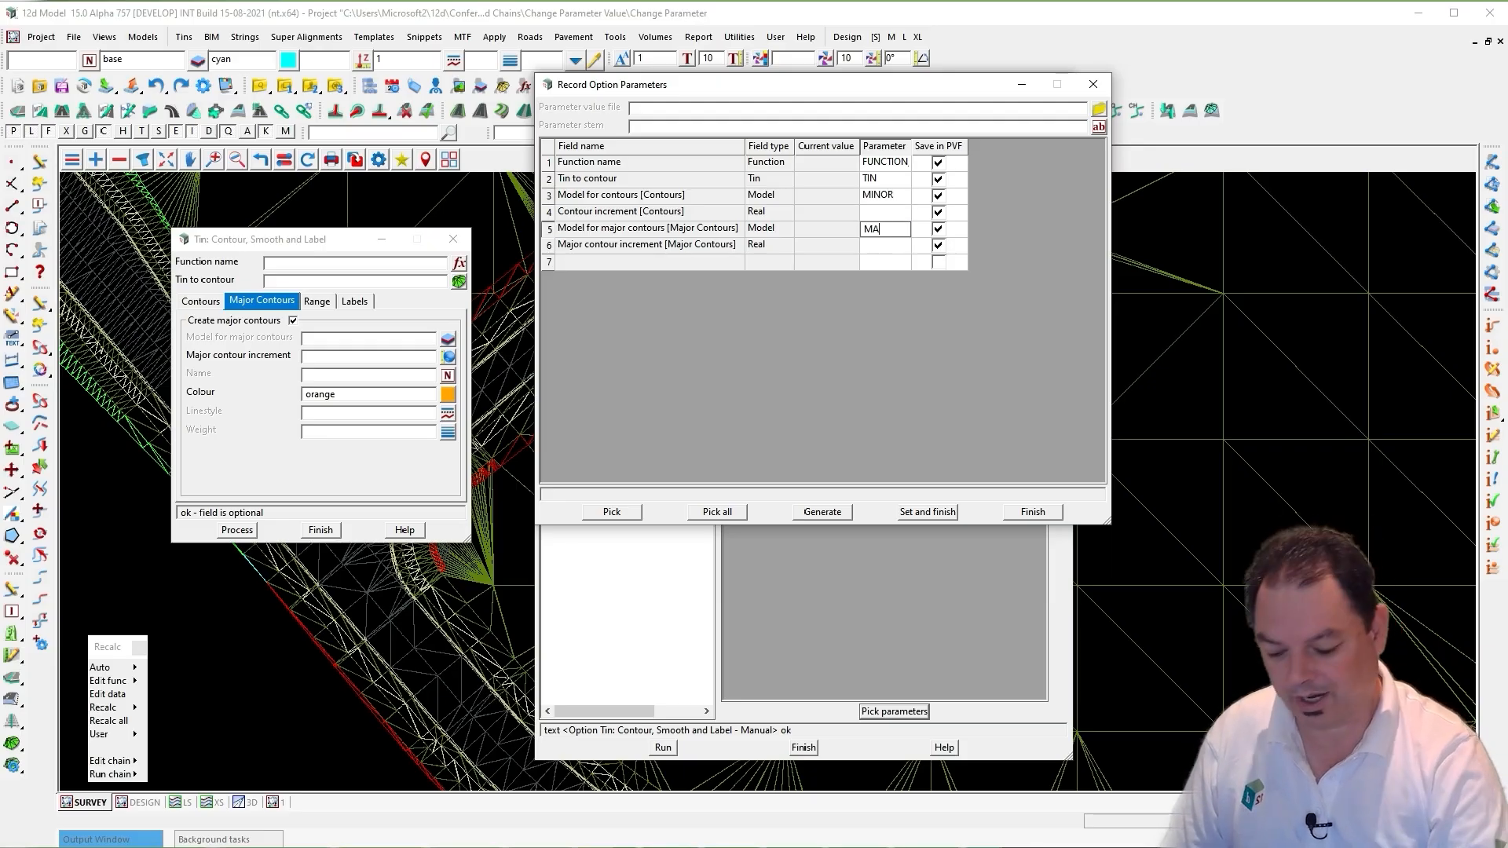
{"action": "type", "text": "JOR"}
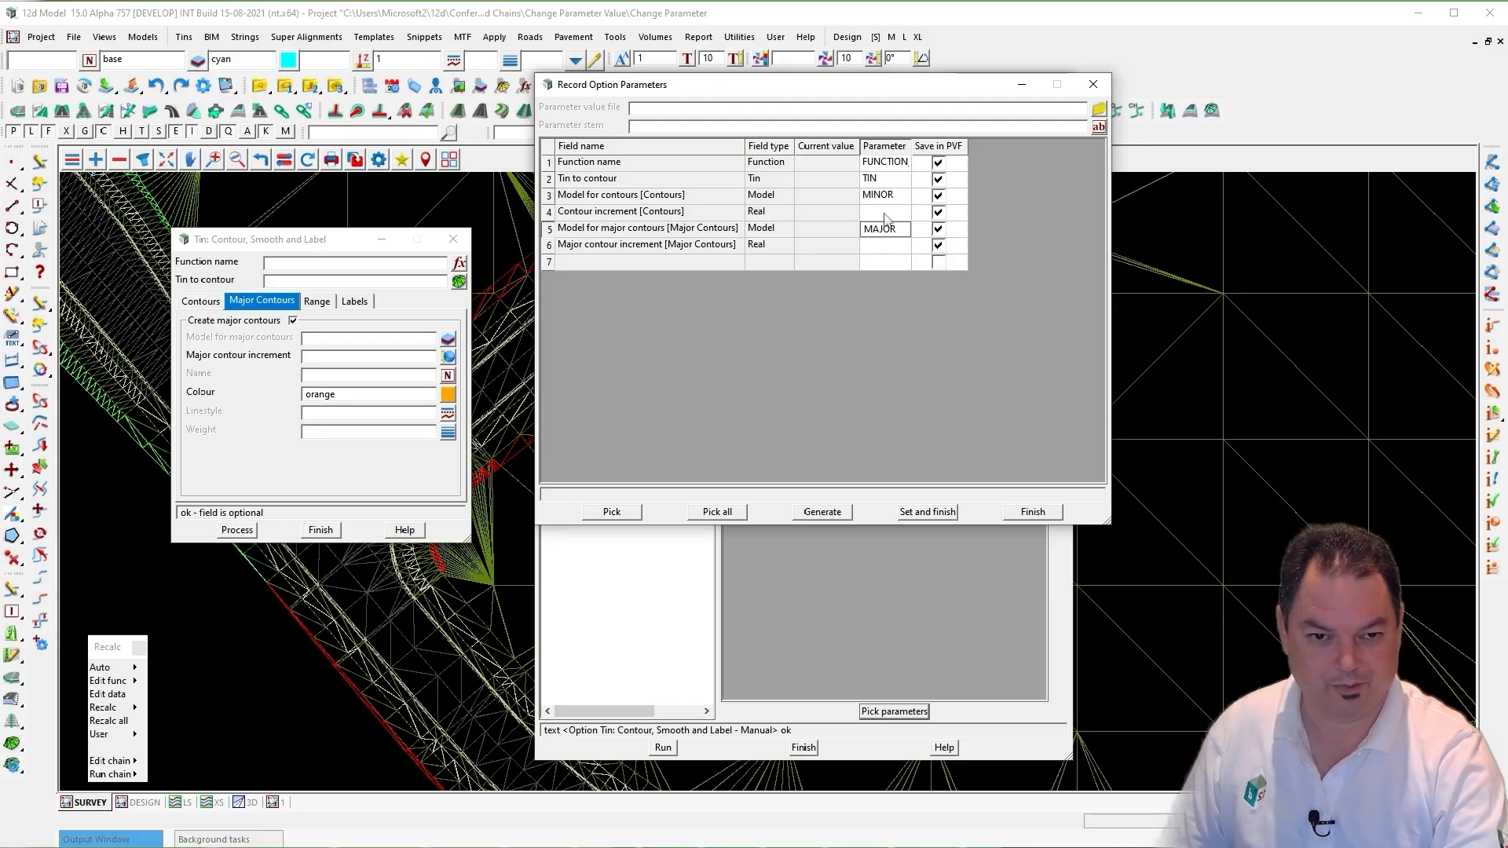
- Name the contour increment parameter MINOR_INC and the major contour increment parameter MAJOR_INC, and save the recorded parameters to the option command
{"action": "left_click", "coordinate": [885, 214]}
{"action": "type", "text": "MINOR"}
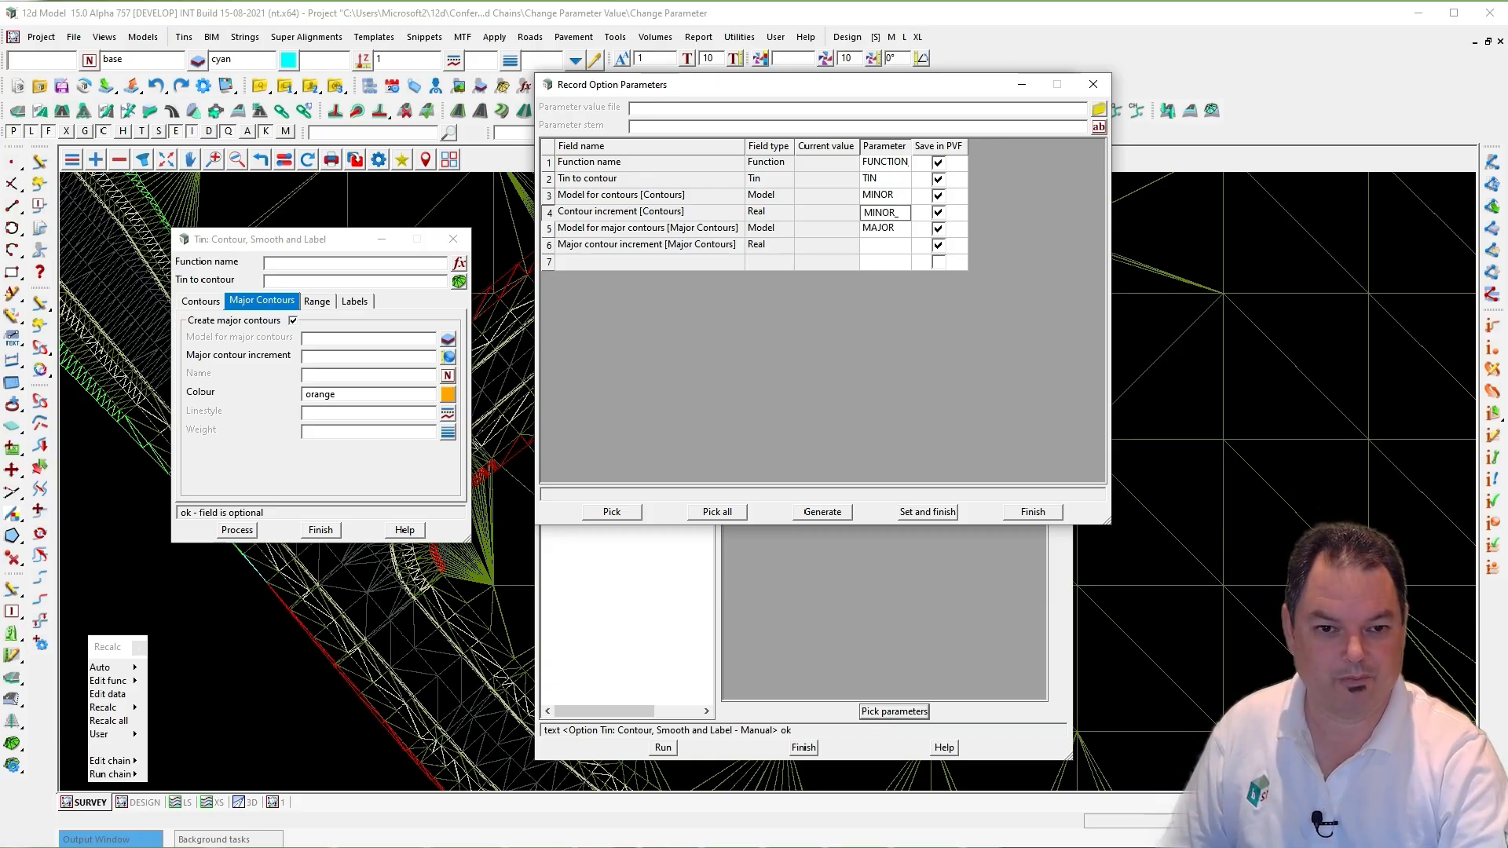
{"action": "type", "text": "_INC"}
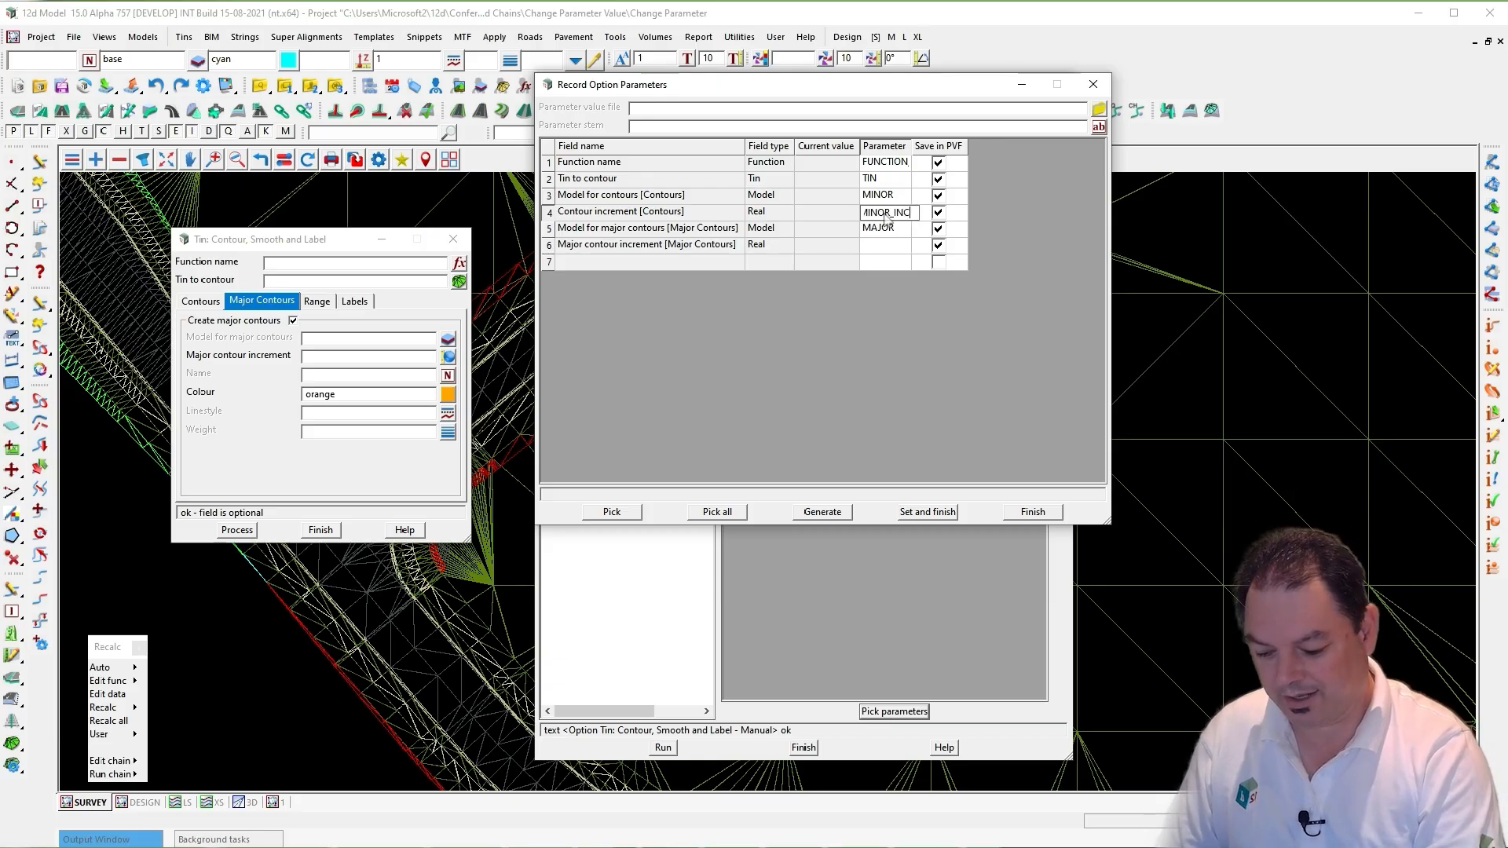
{"action": "left_click", "coordinate": [893, 232]}
{"action": "left_click", "coordinate": [888, 250]}
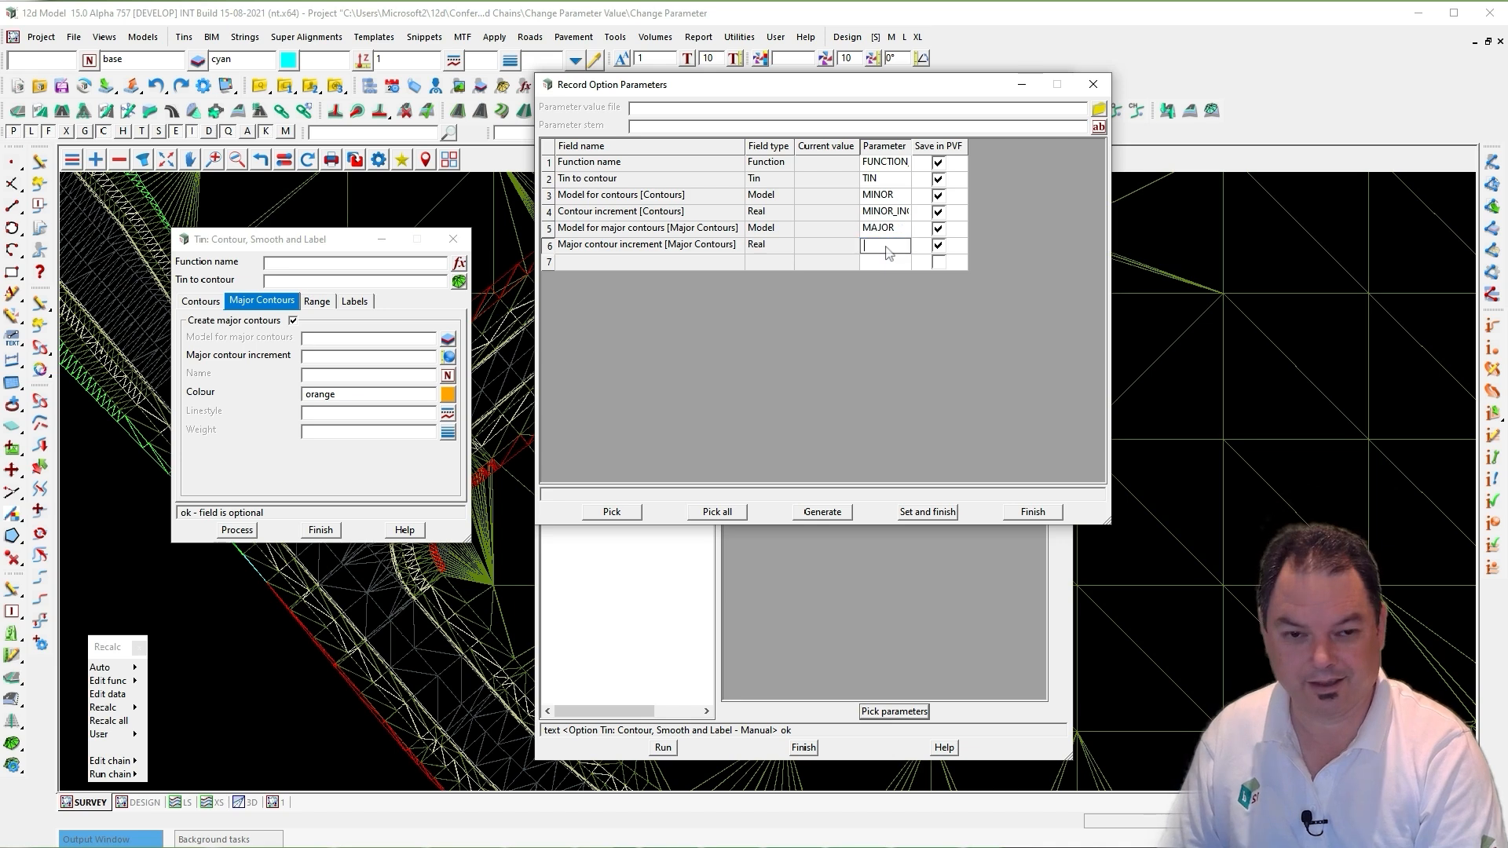
{"action": "type", "text": "MAJOR"}
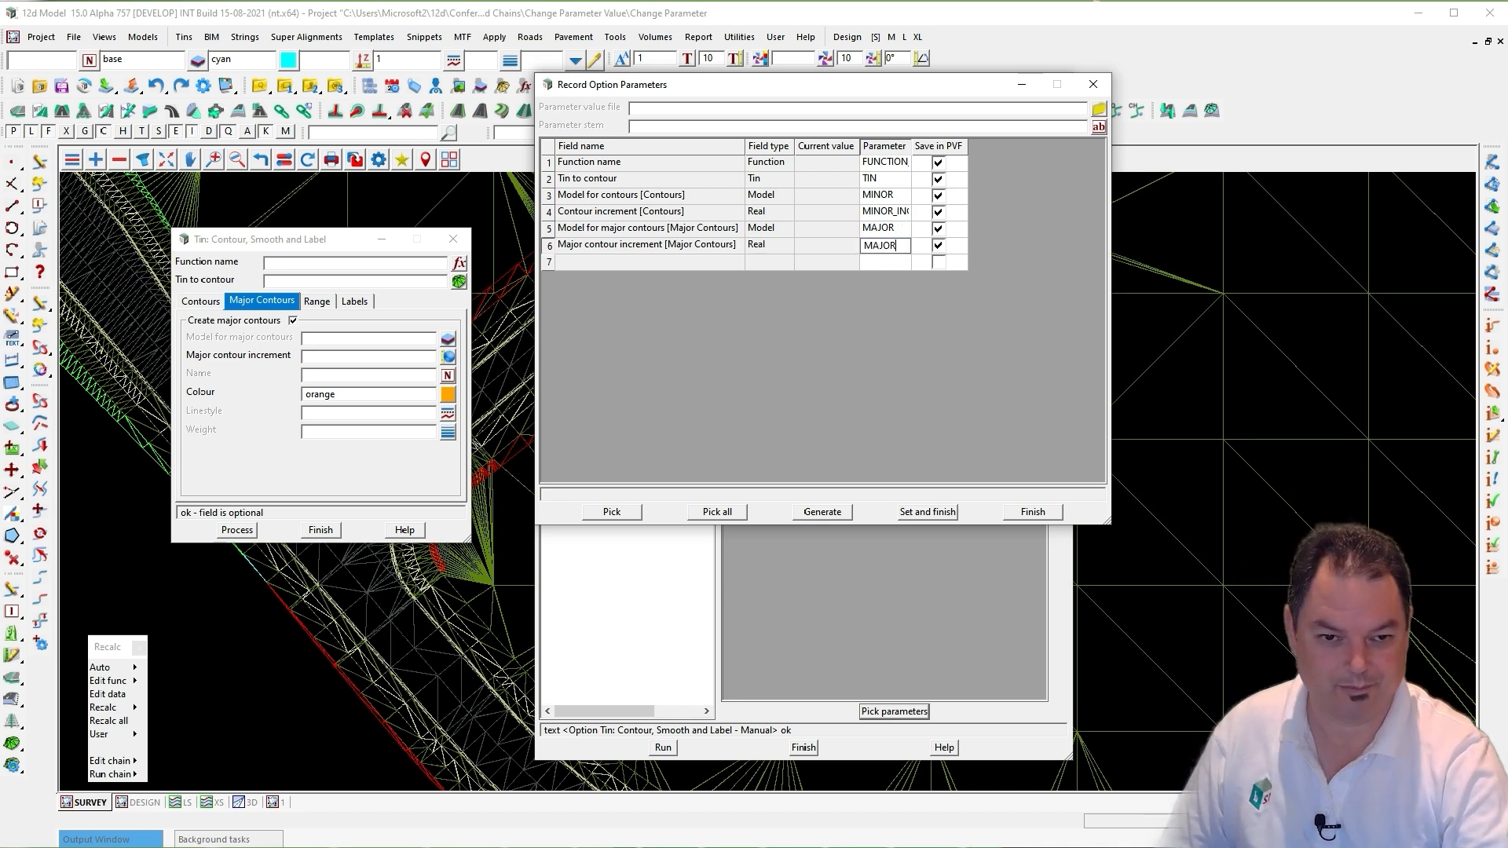
{"action": "type", "text": "_INC"}
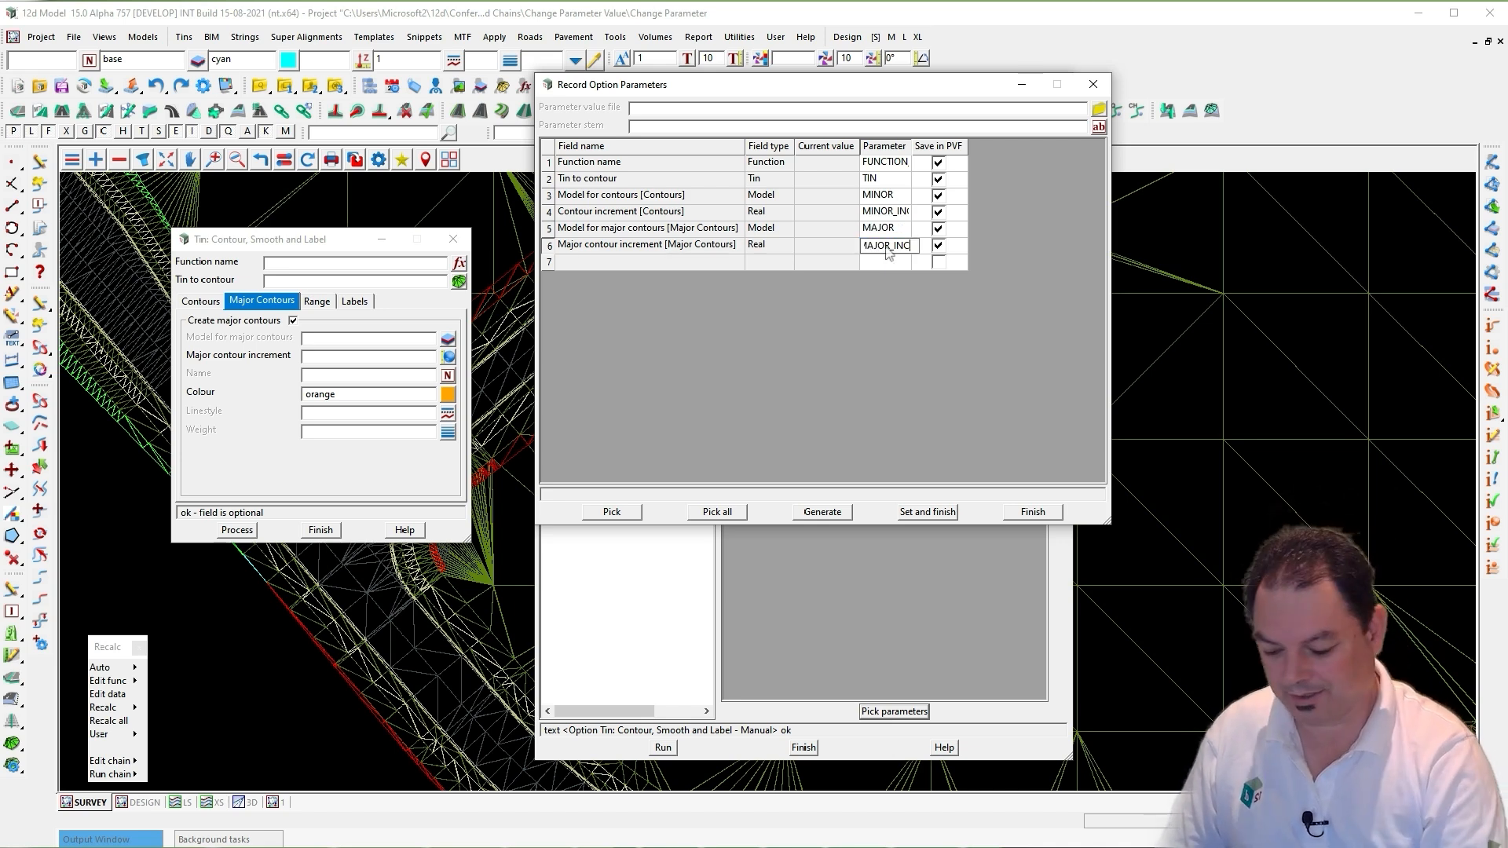
{"action": "left_click", "coordinate": [918, 518]}
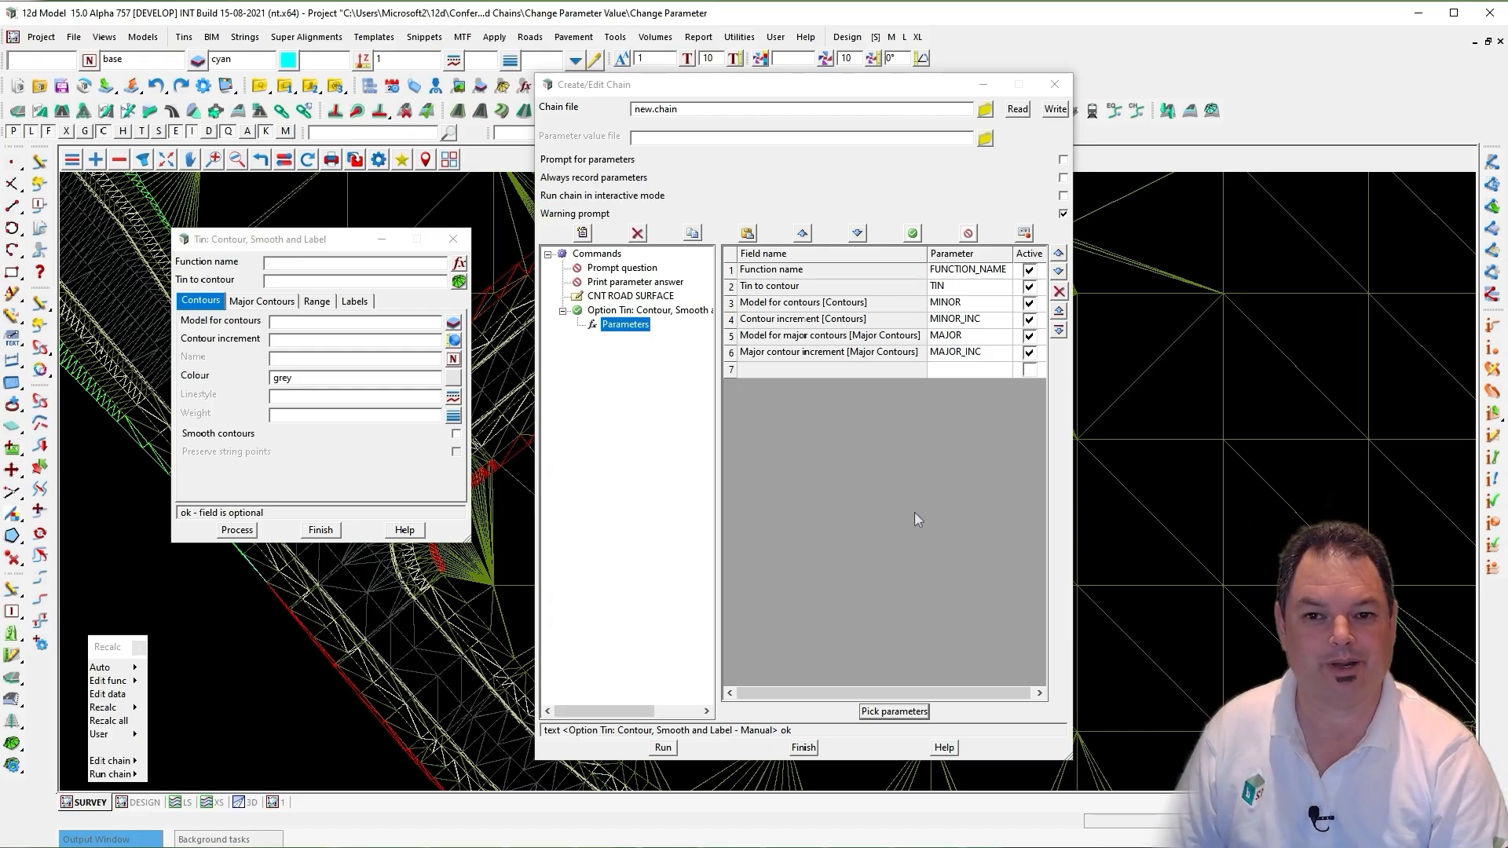
- Add a new command below the CNT ROAD SURFACE comment and make it a Set text parameter type
{"action": "left_click", "coordinate": [658, 299]}
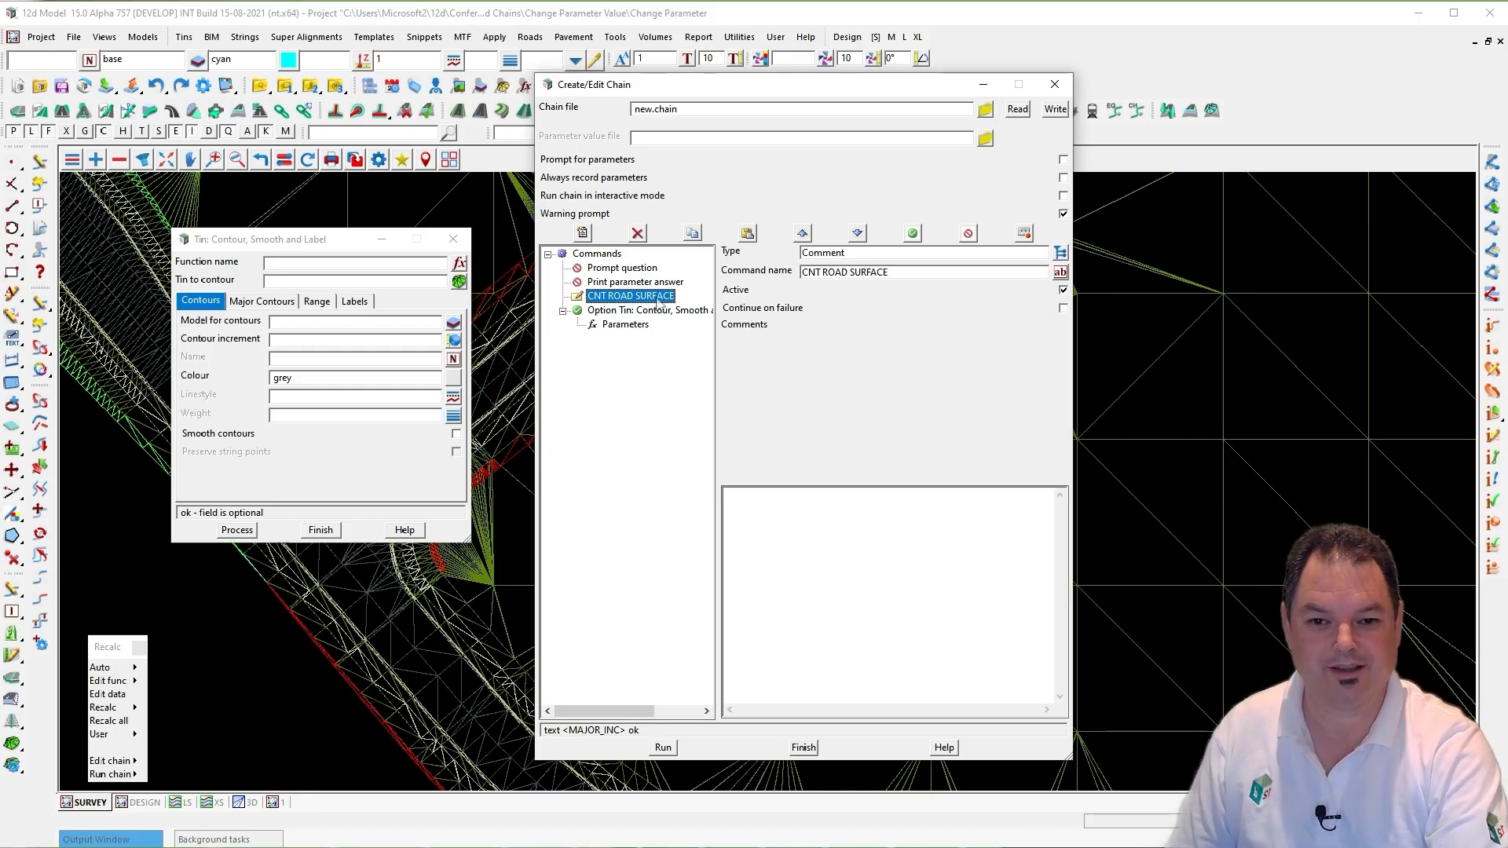
{"action": "left_click", "coordinate": [582, 232]}
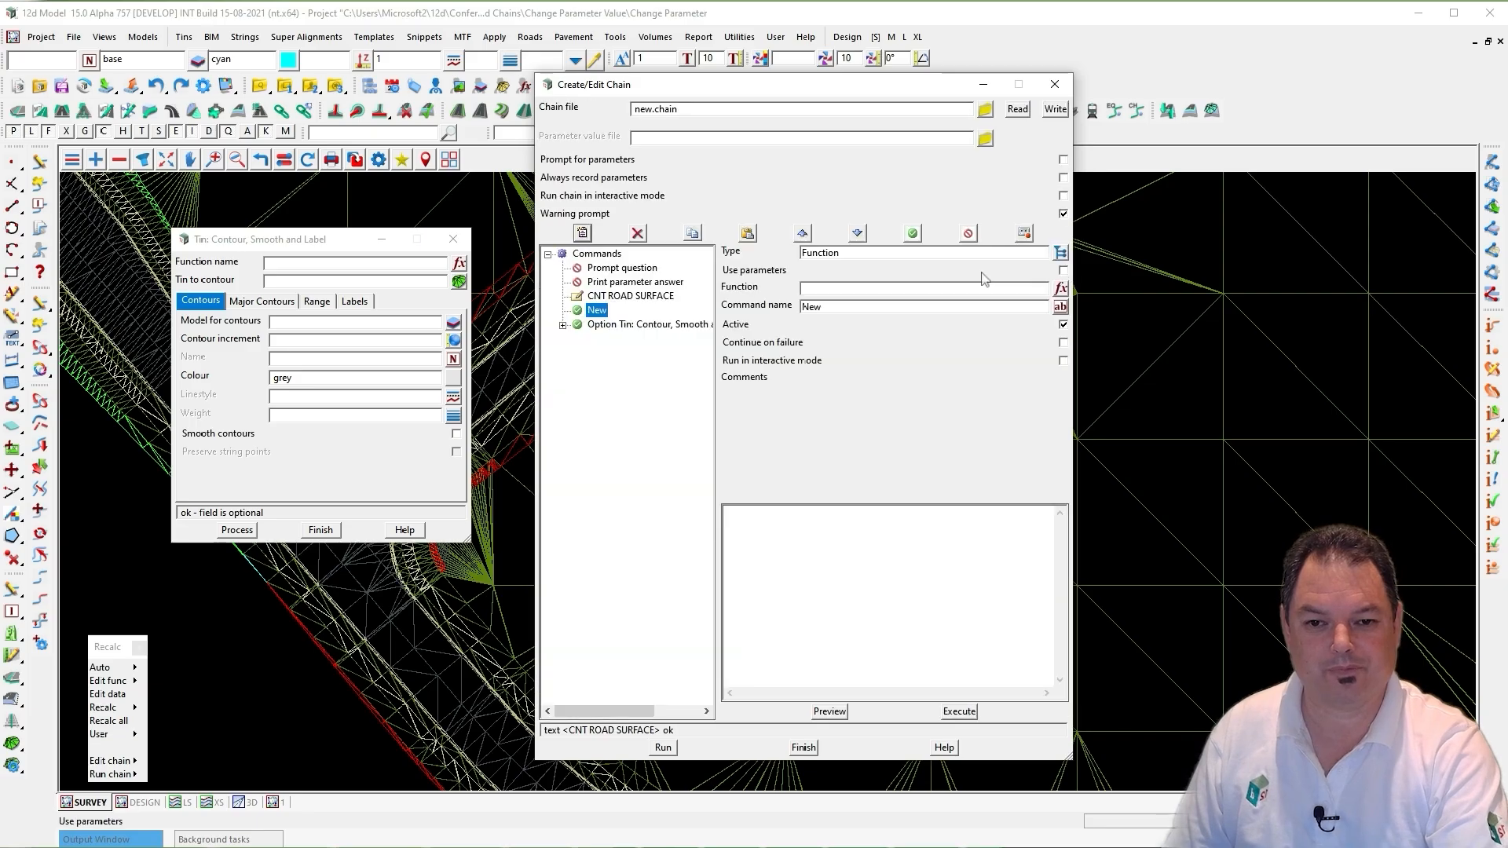
{"action": "left_click", "coordinate": [1061, 253]}
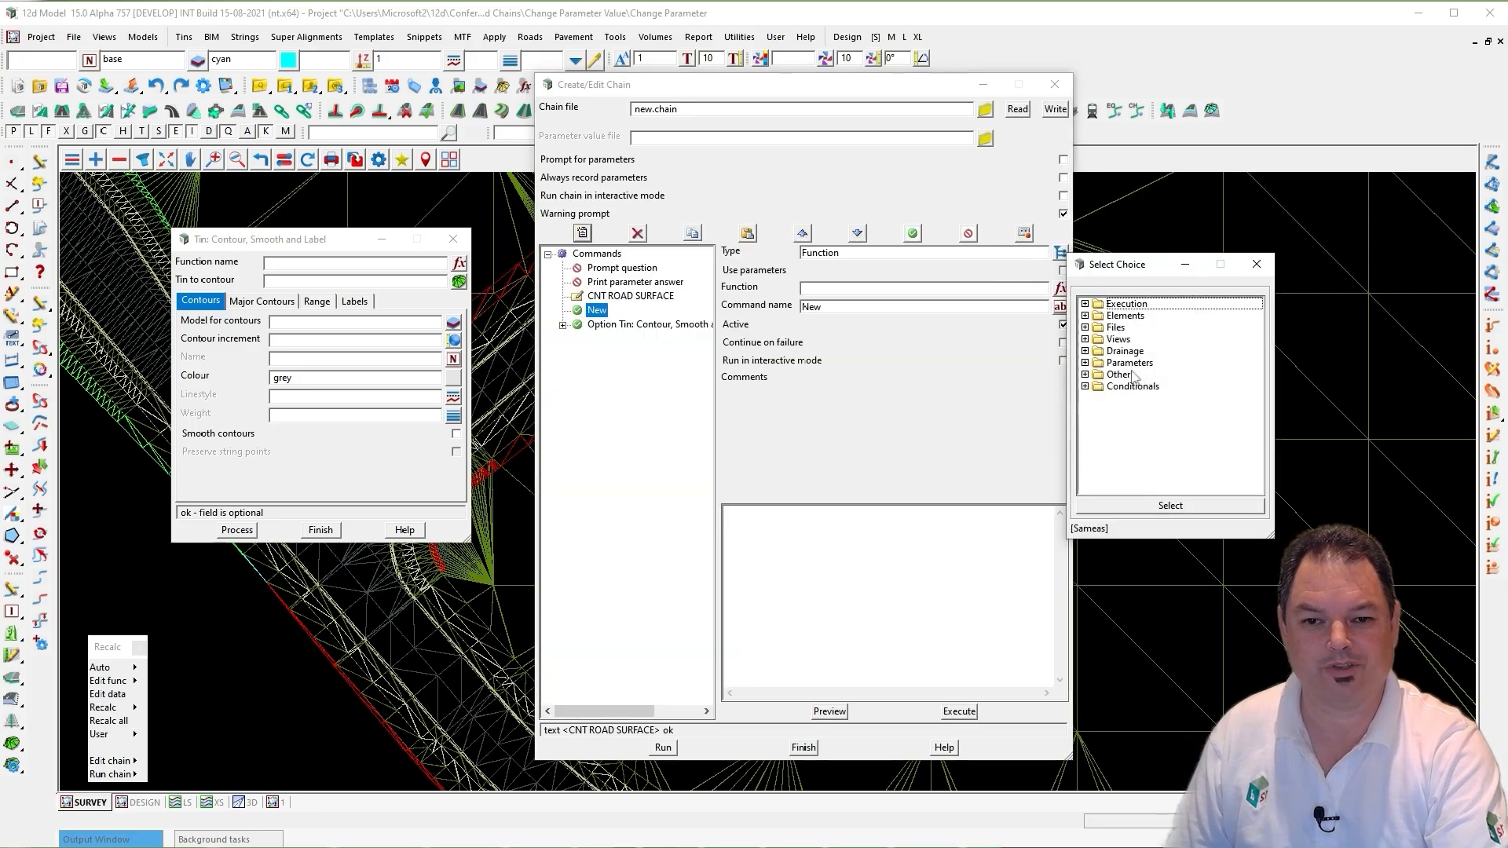
{"action": "left_click", "coordinate": [1130, 365]}
{"action": "double_click", "coordinate": [1129, 365]}
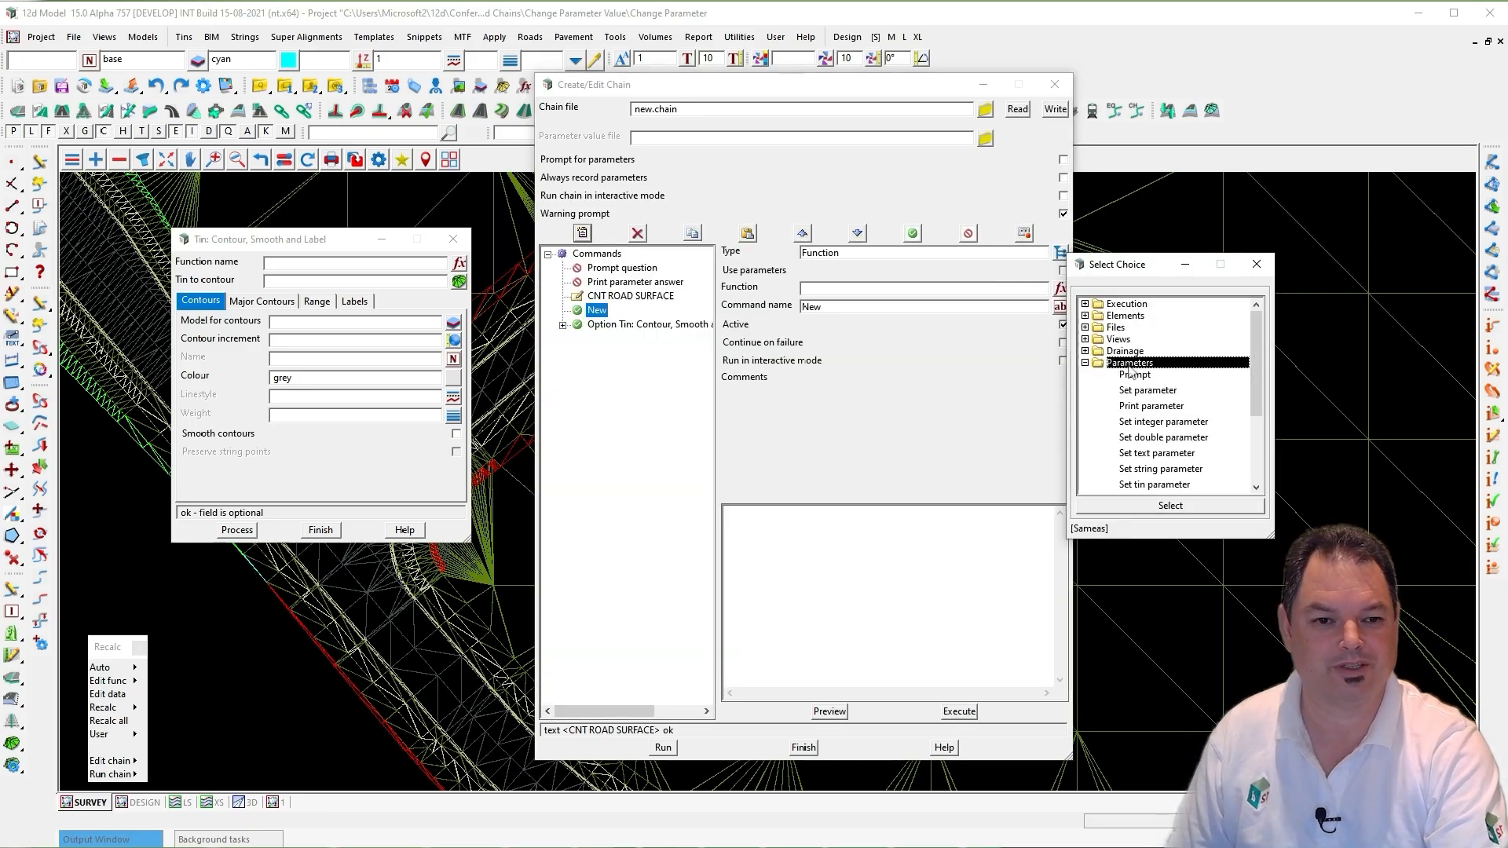
{"action": "double_click", "coordinate": [1169, 456]}
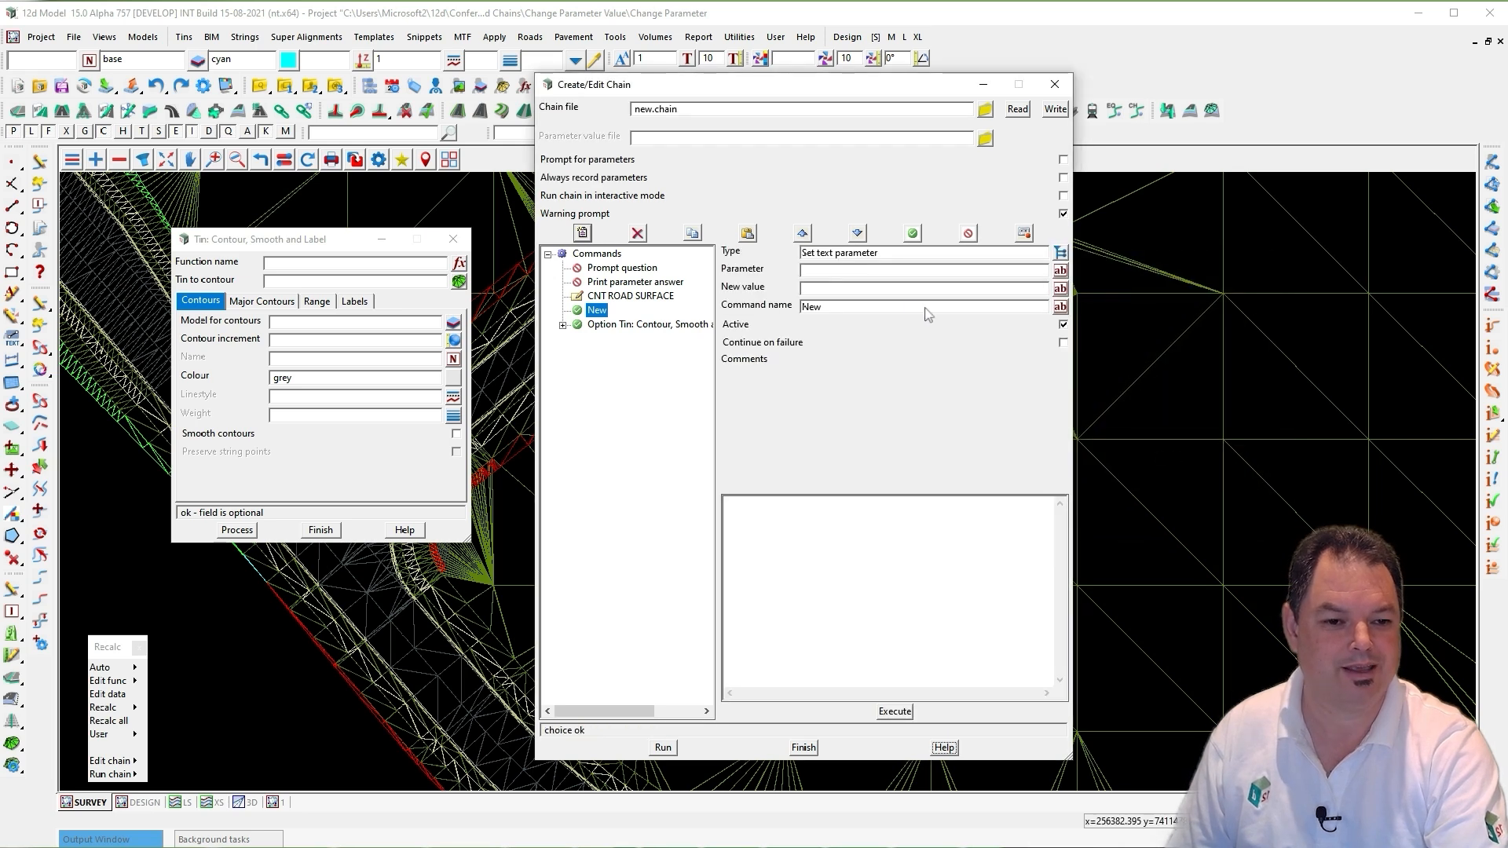
- Make the new command set parameter TIN to the value ROAD SURFACE, and generate its command name
{"action": "left_click", "coordinate": [891, 270]}
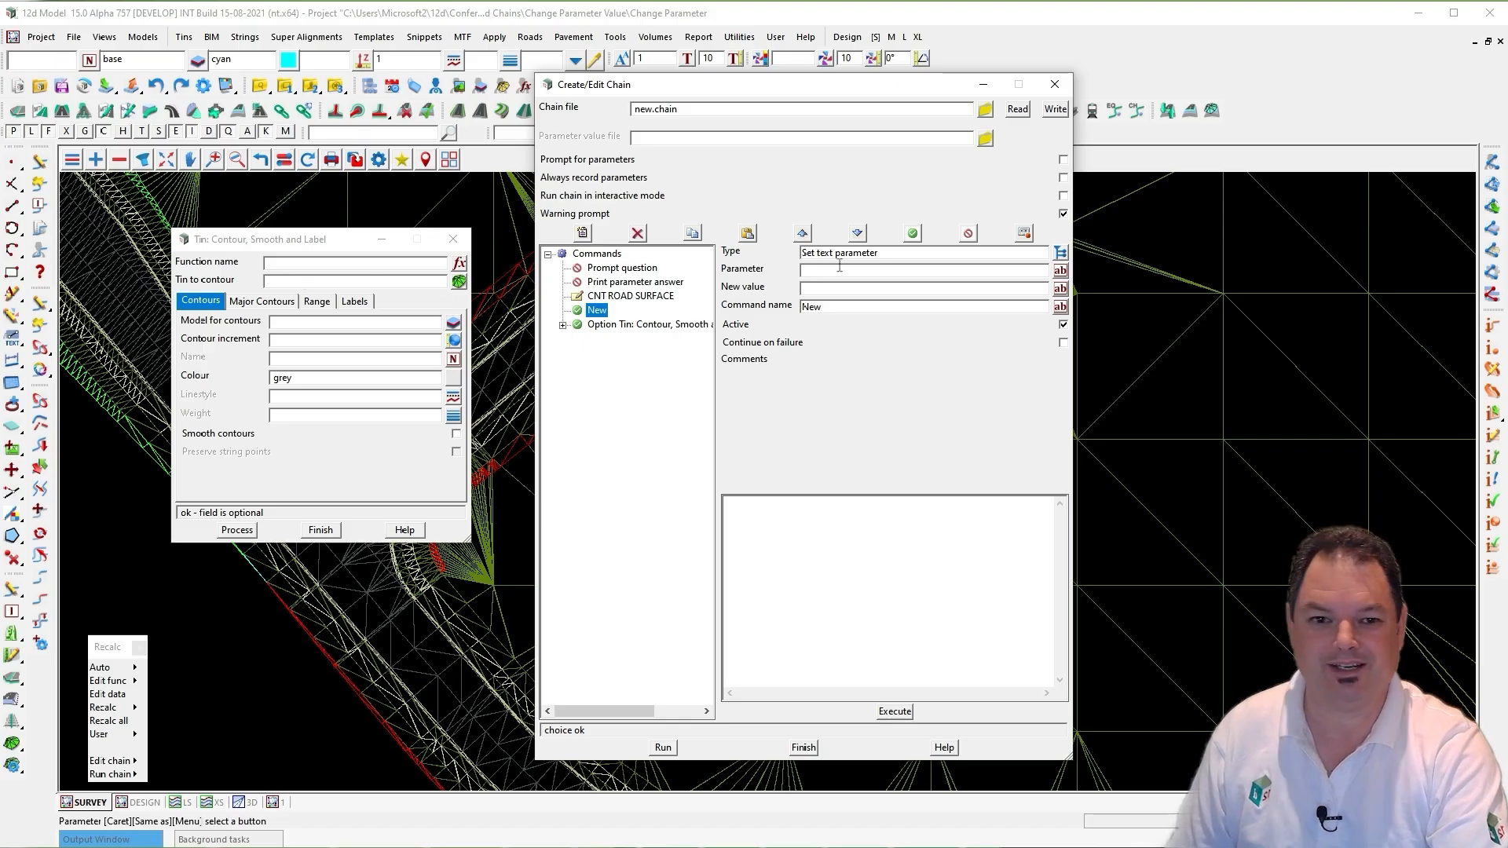
{"action": "type", "text": "IN"}
{"action": "left_click", "coordinate": [914, 288]}
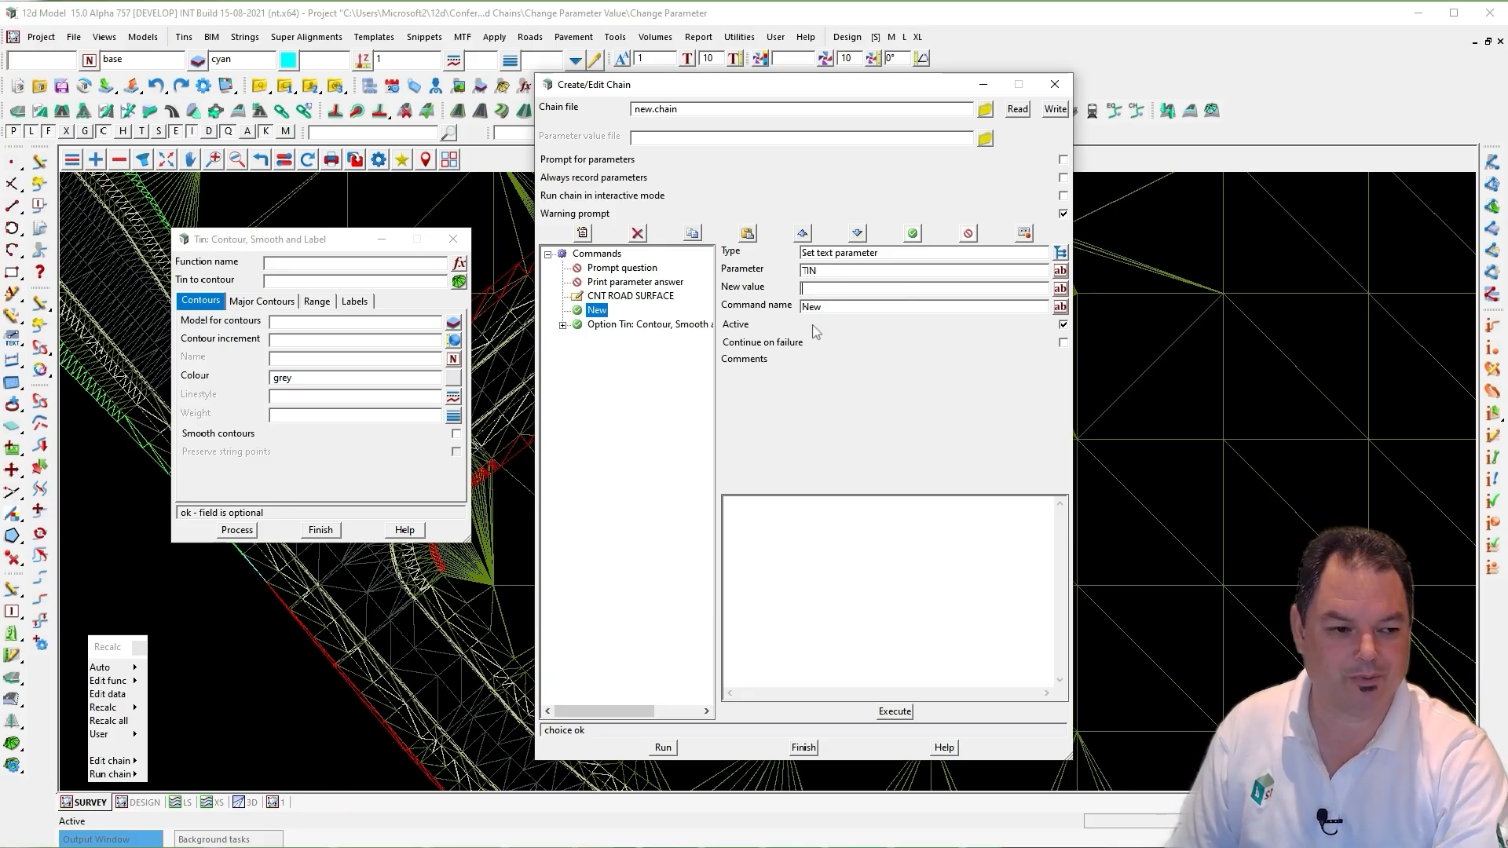
{"action": "type", "text": "ROAD SURFACE"}
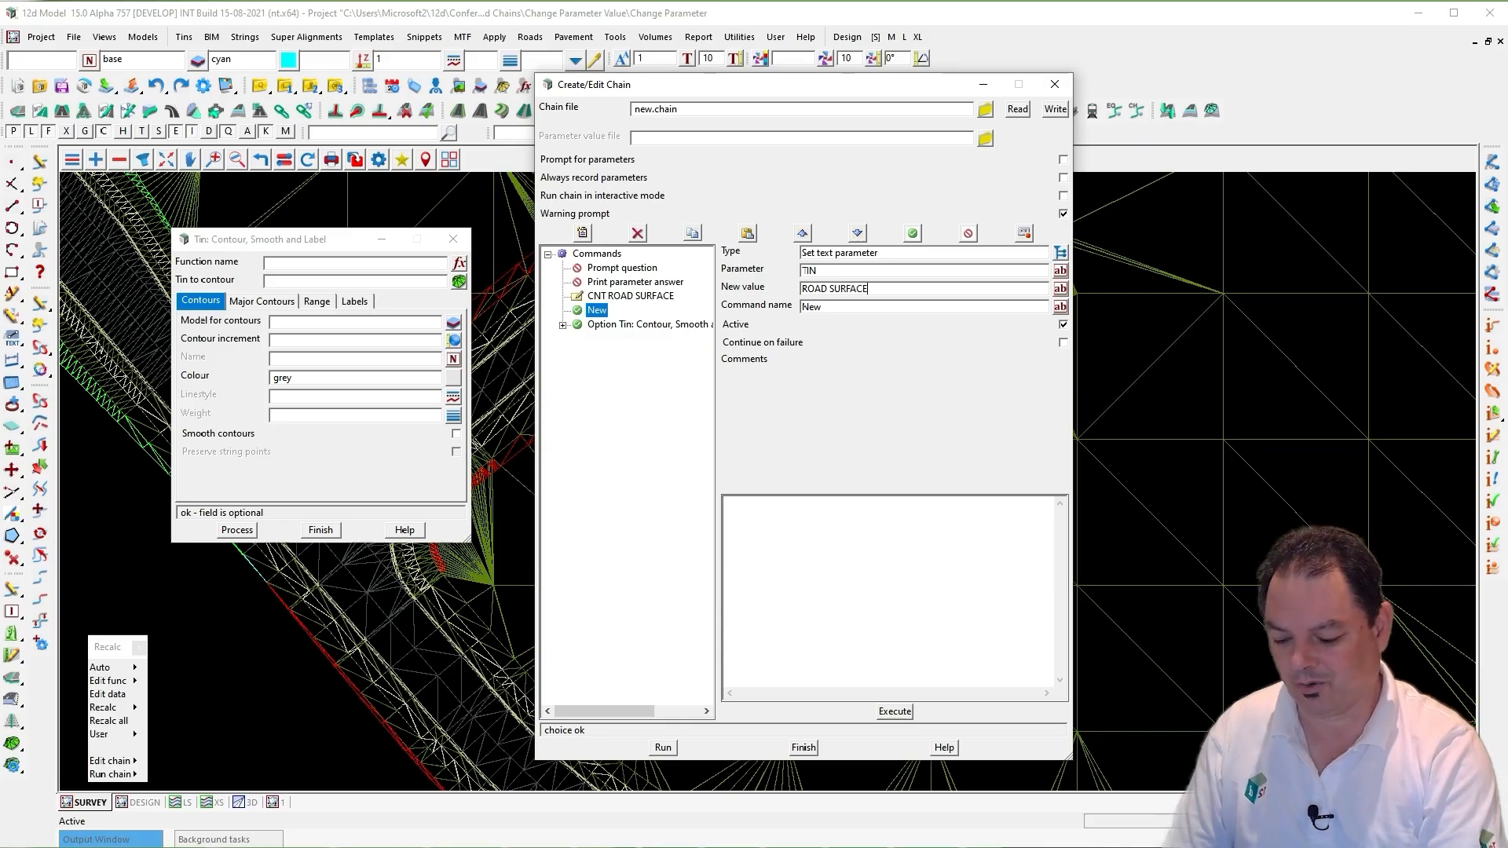
{"action": "left_click", "coordinate": [1060, 307]}
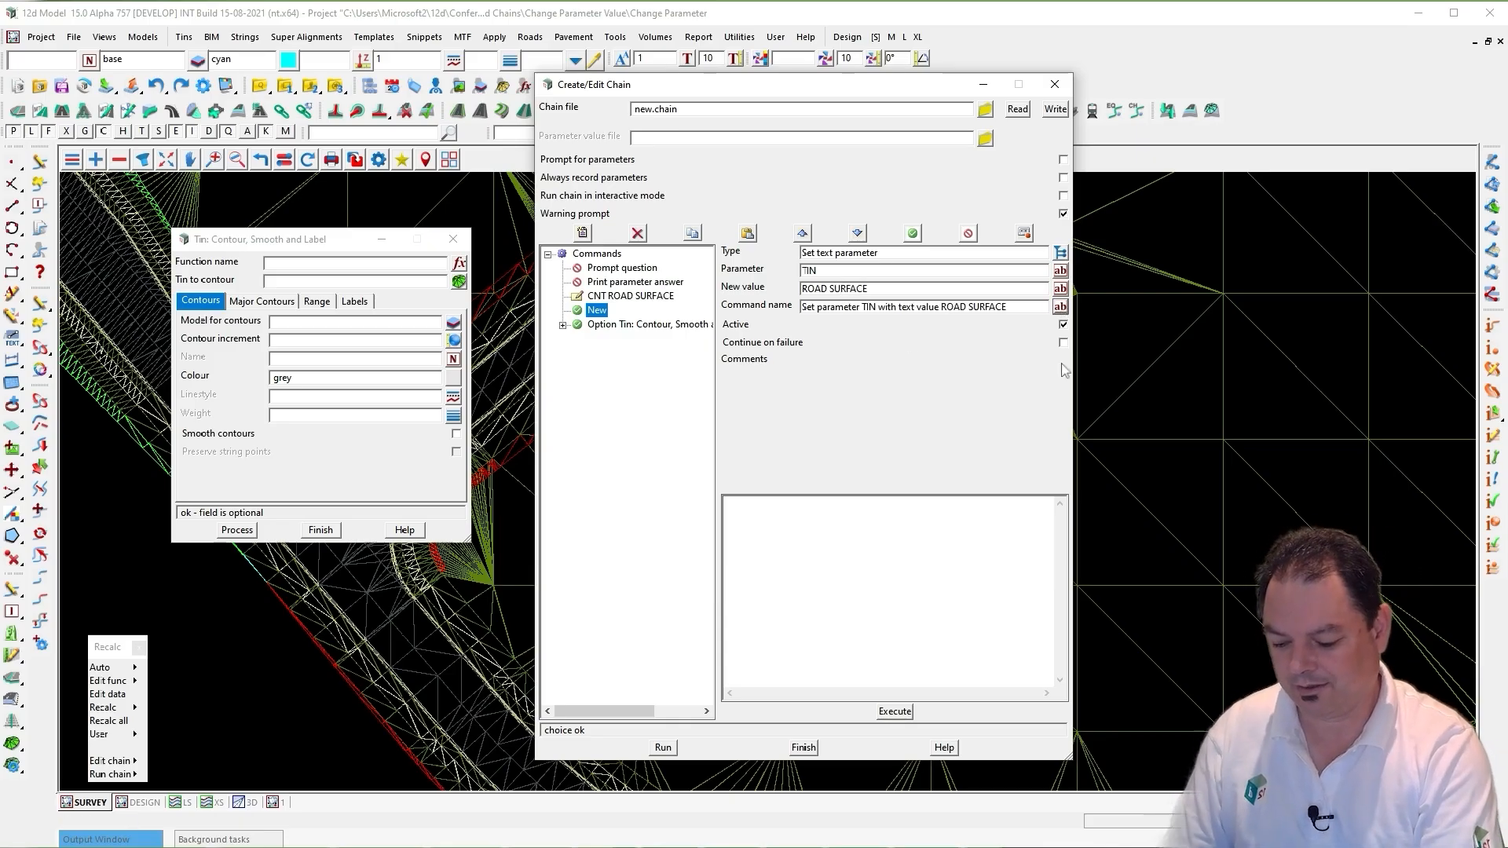
- Add a new command below the TIN parameter command and make it a Set text parameter type
{"action": "left_click", "coordinate": [582, 233]}
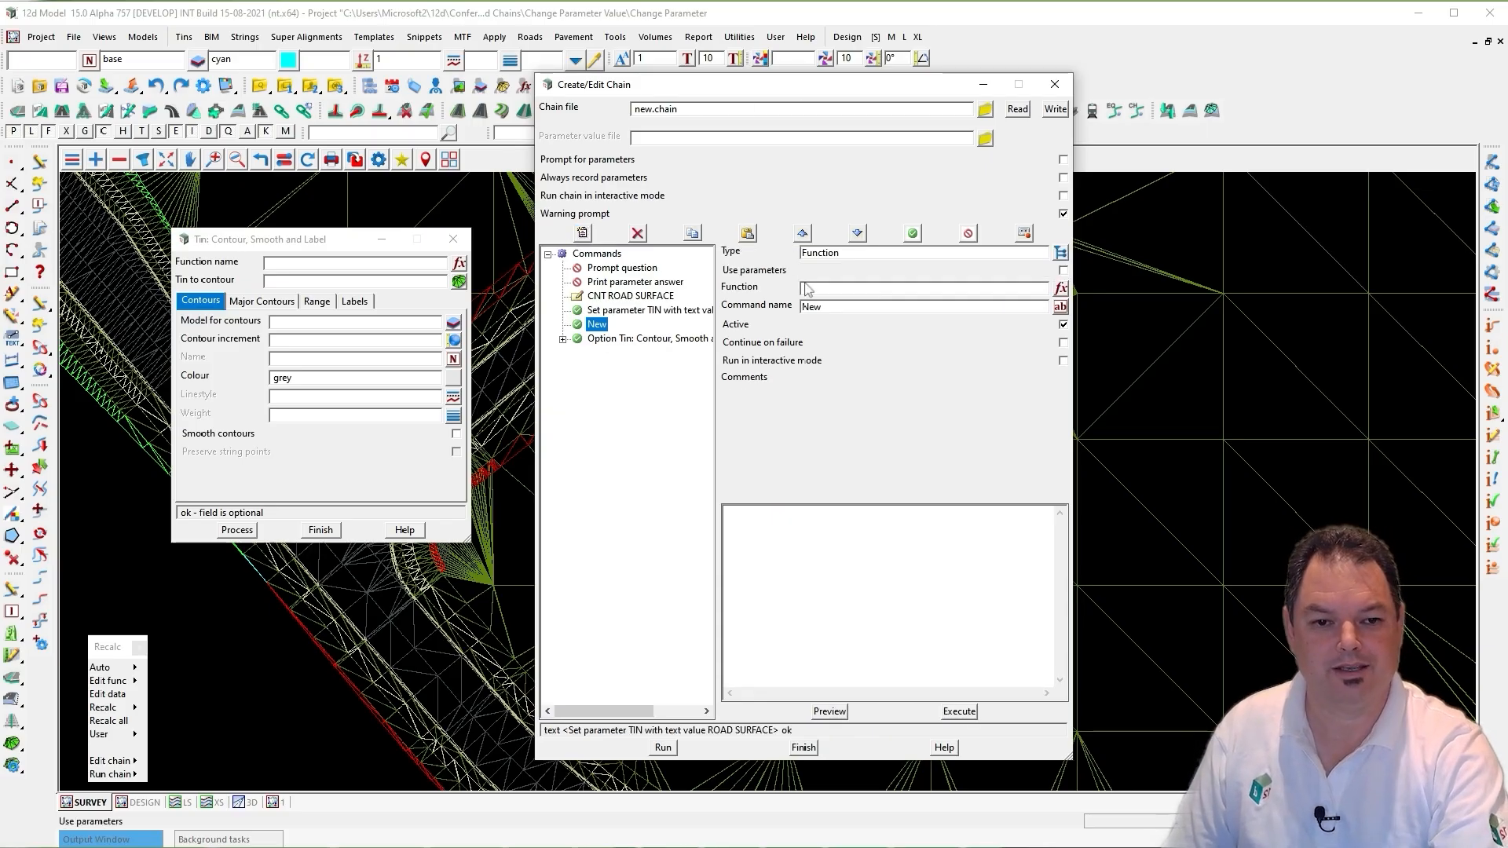
{"action": "left_click", "coordinate": [1059, 252]}
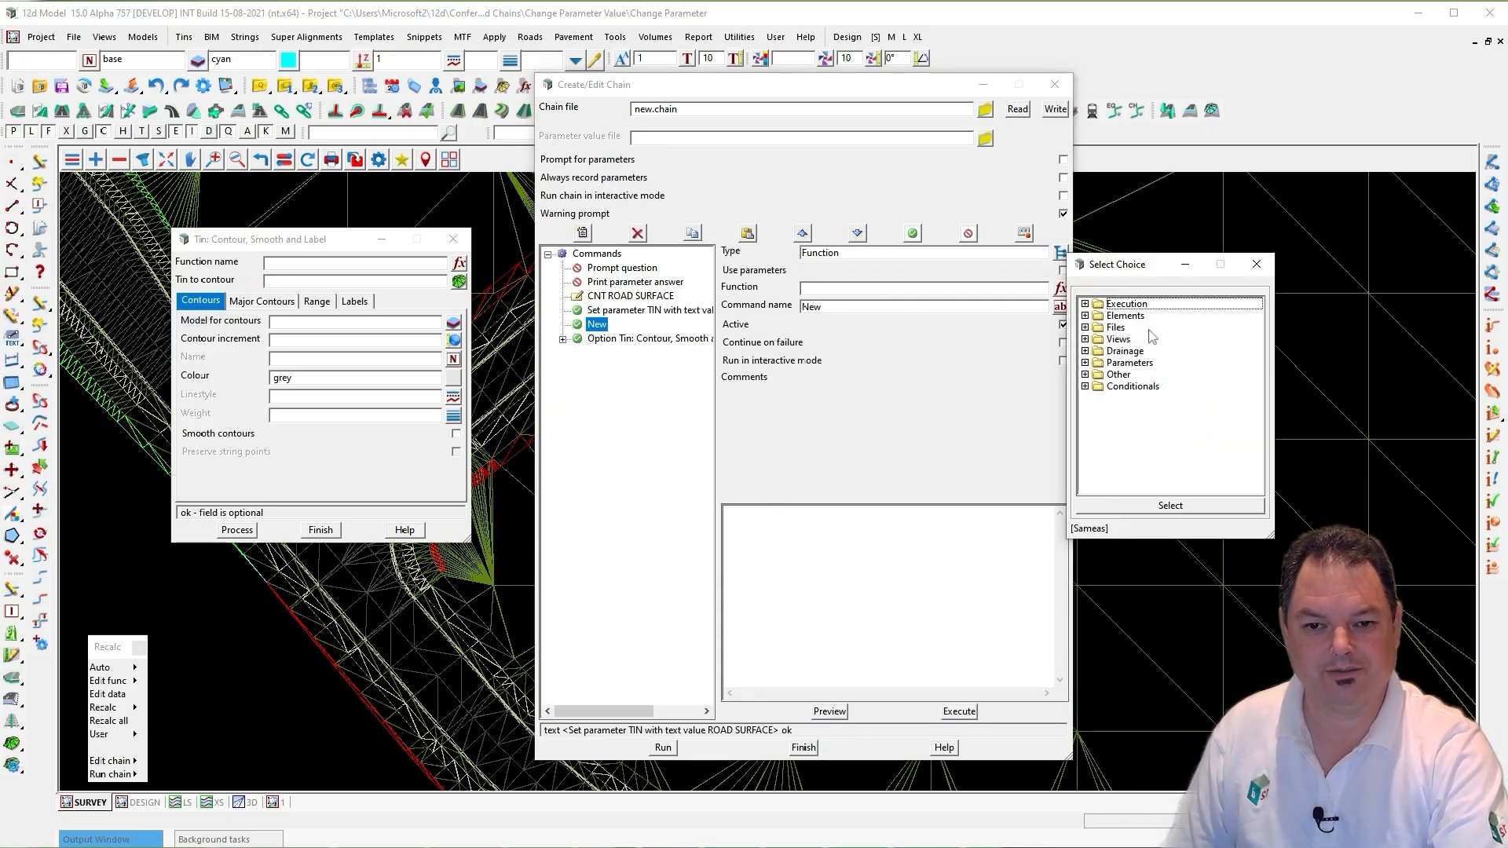
{"action": "double_click", "coordinate": [1139, 364]}
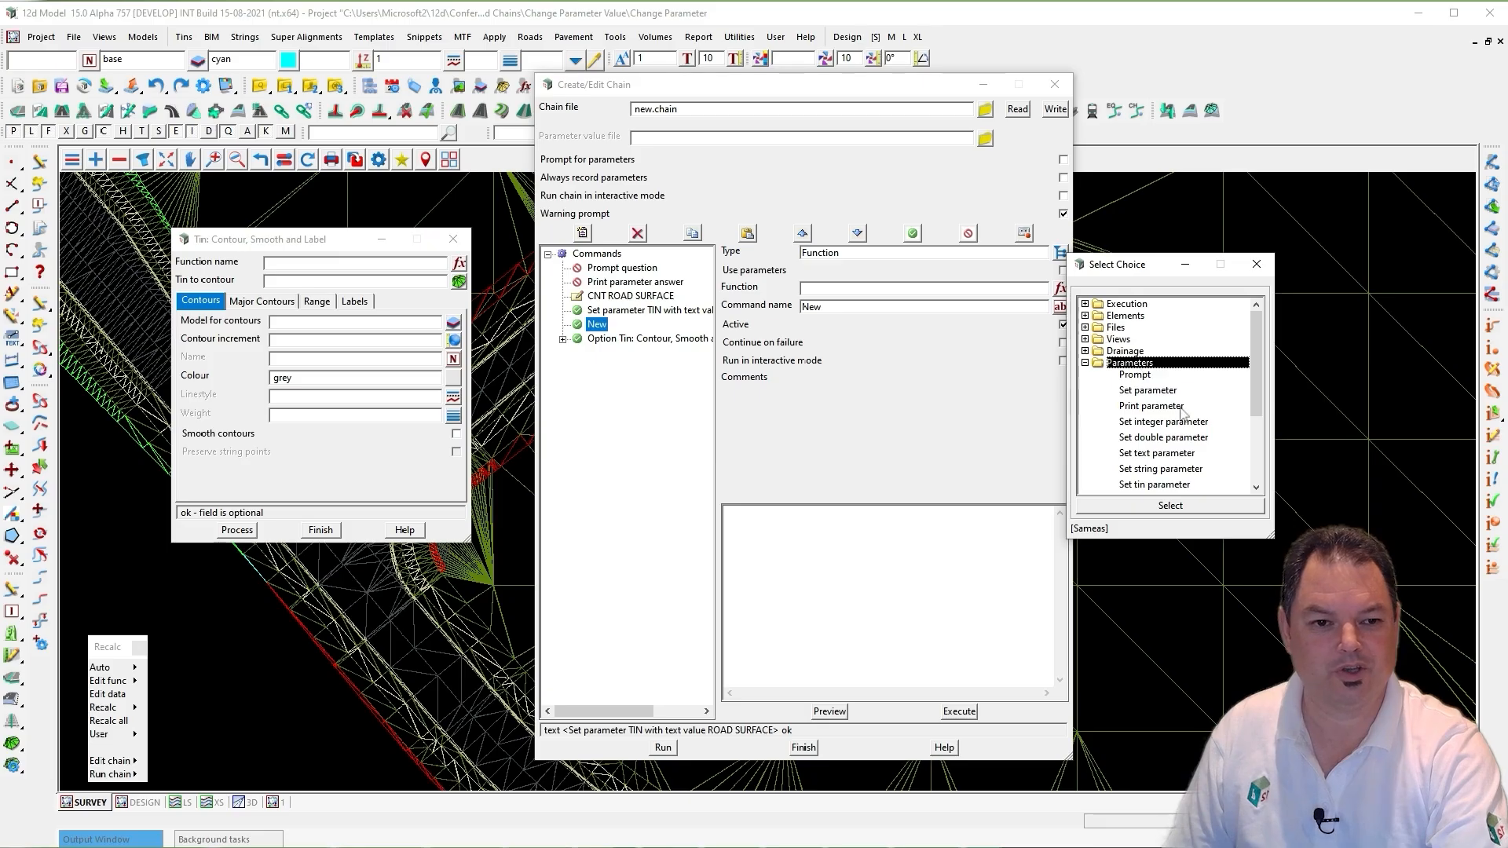
{"action": "double_click", "coordinate": [1167, 455]}
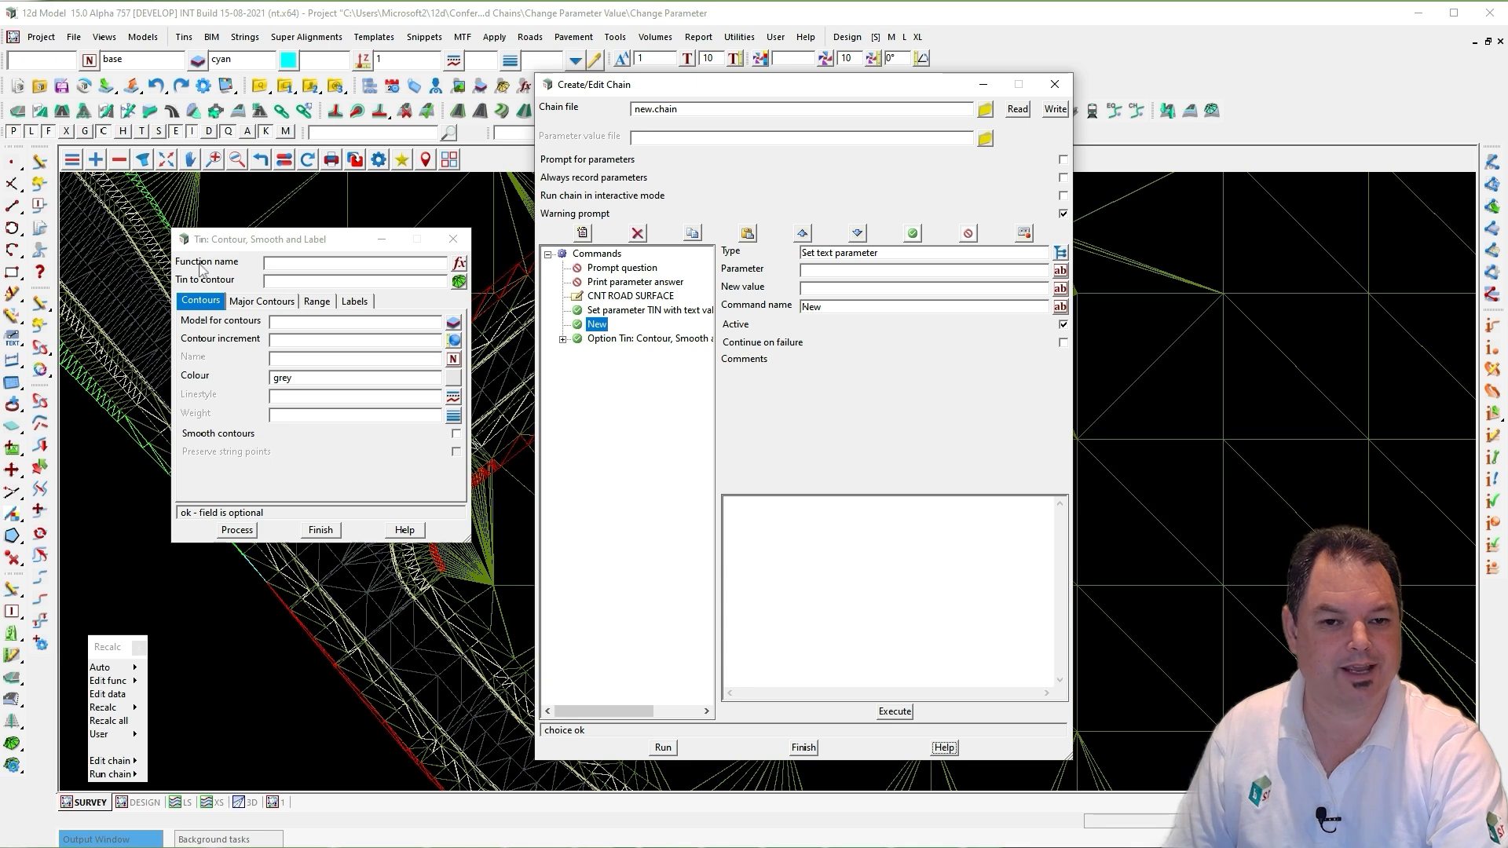
- Make the command set parameter FUNCTION_NAME to CNT [TIN] with a generated command name, and add another new command below it
{"action": "left_click", "coordinate": [881, 271]}
{"action": "type", "text": "FUNCTION"}
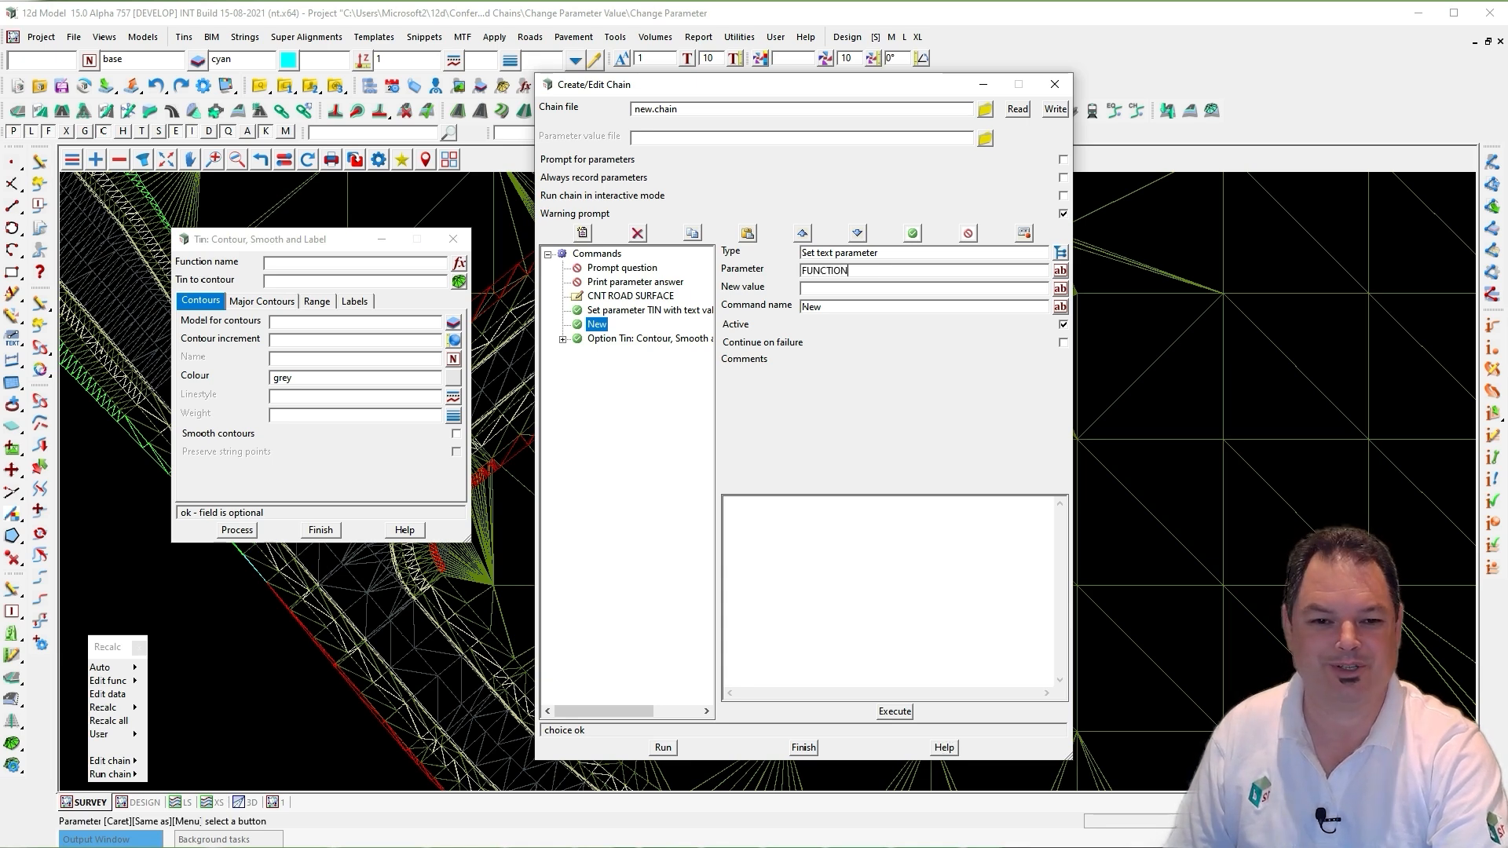
{"action": "type", "text": "_NAME"}
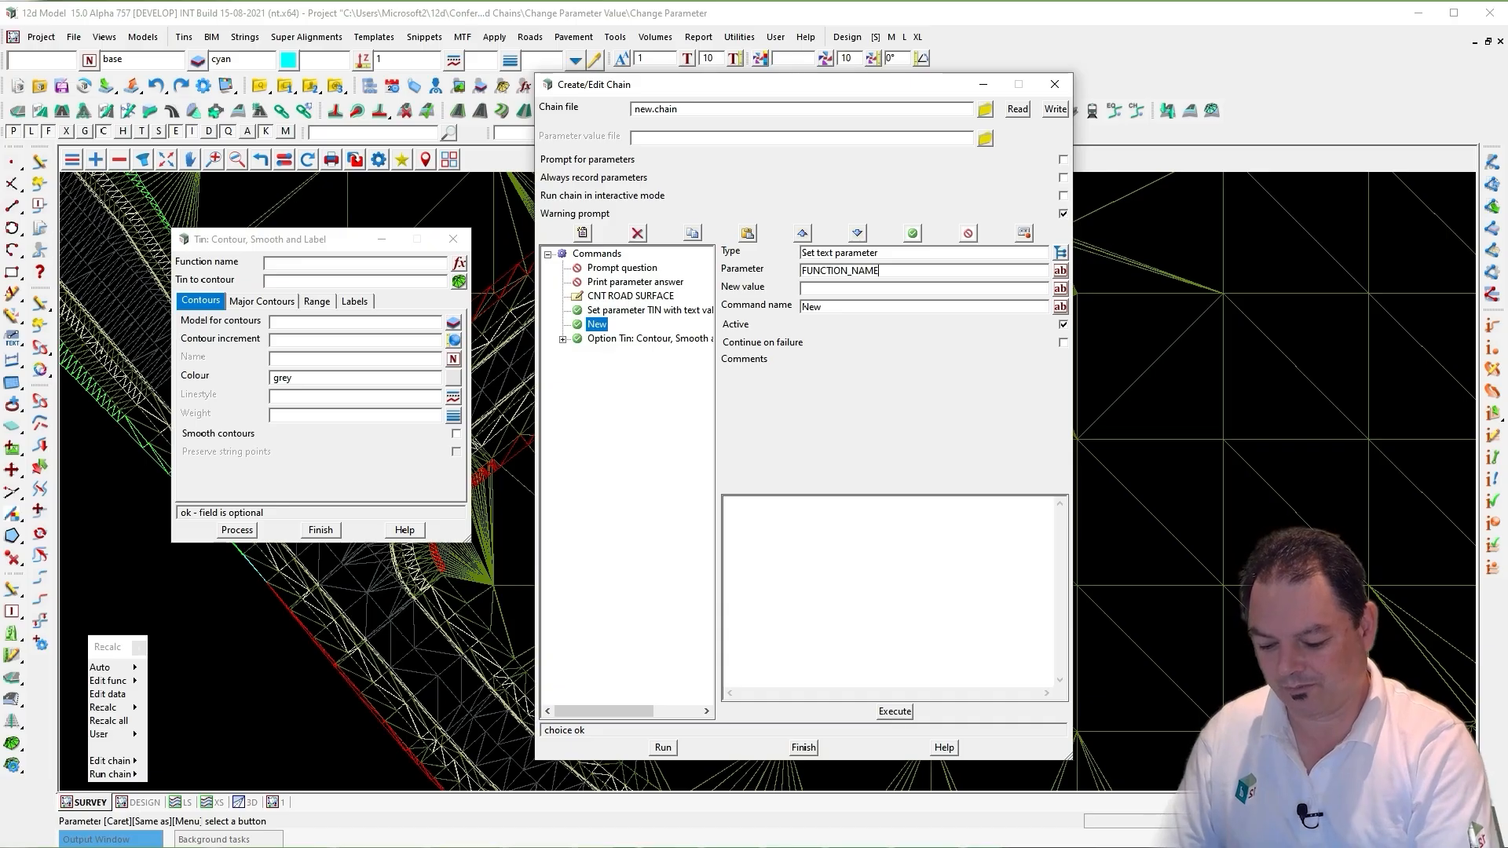
{"action": "left_click", "coordinate": [868, 287]}
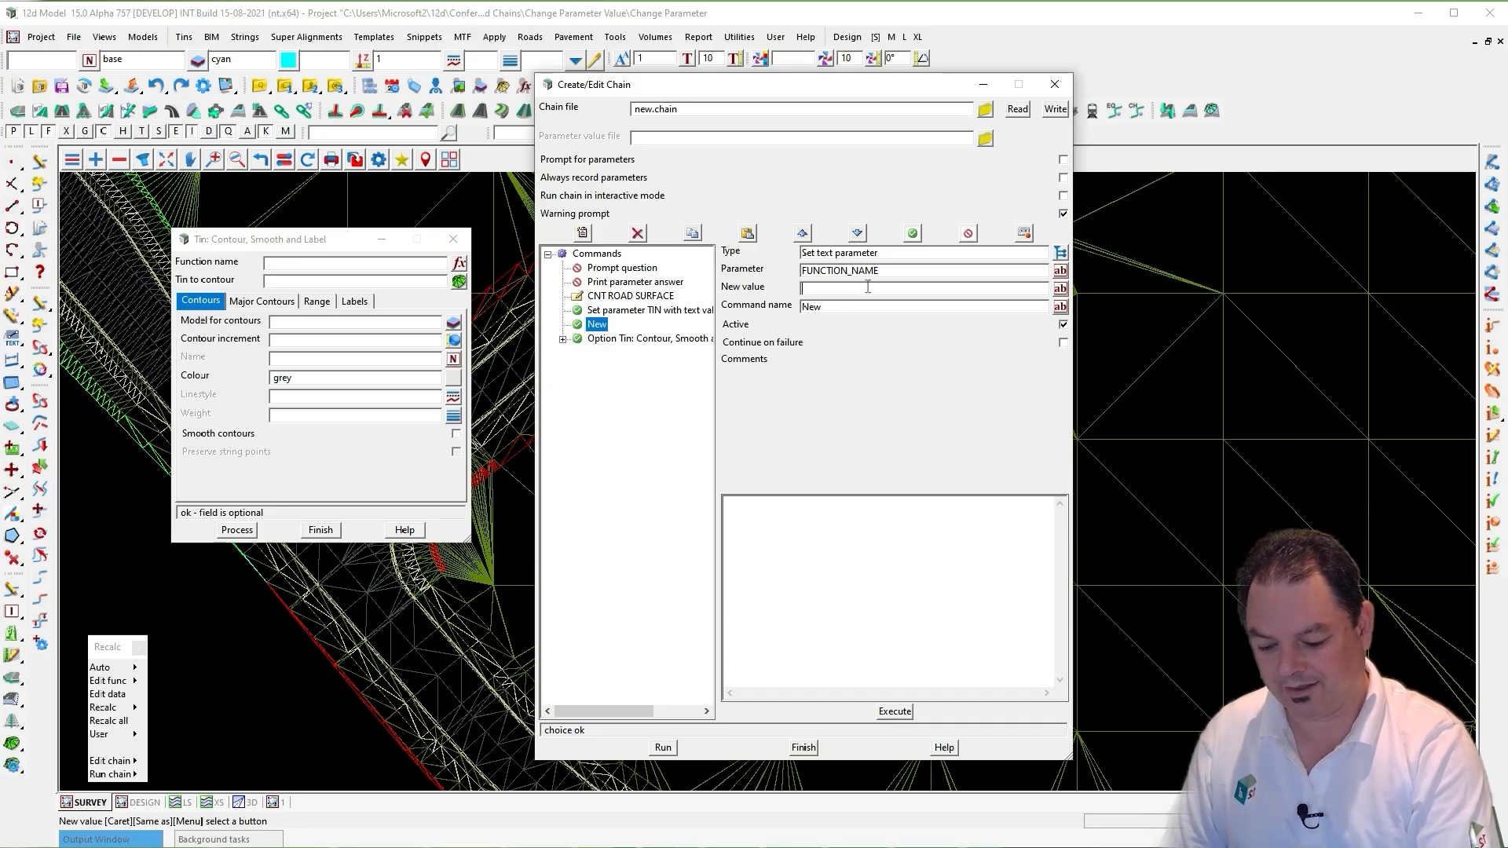
{"action": "type", "text": "CNT [TIN"}
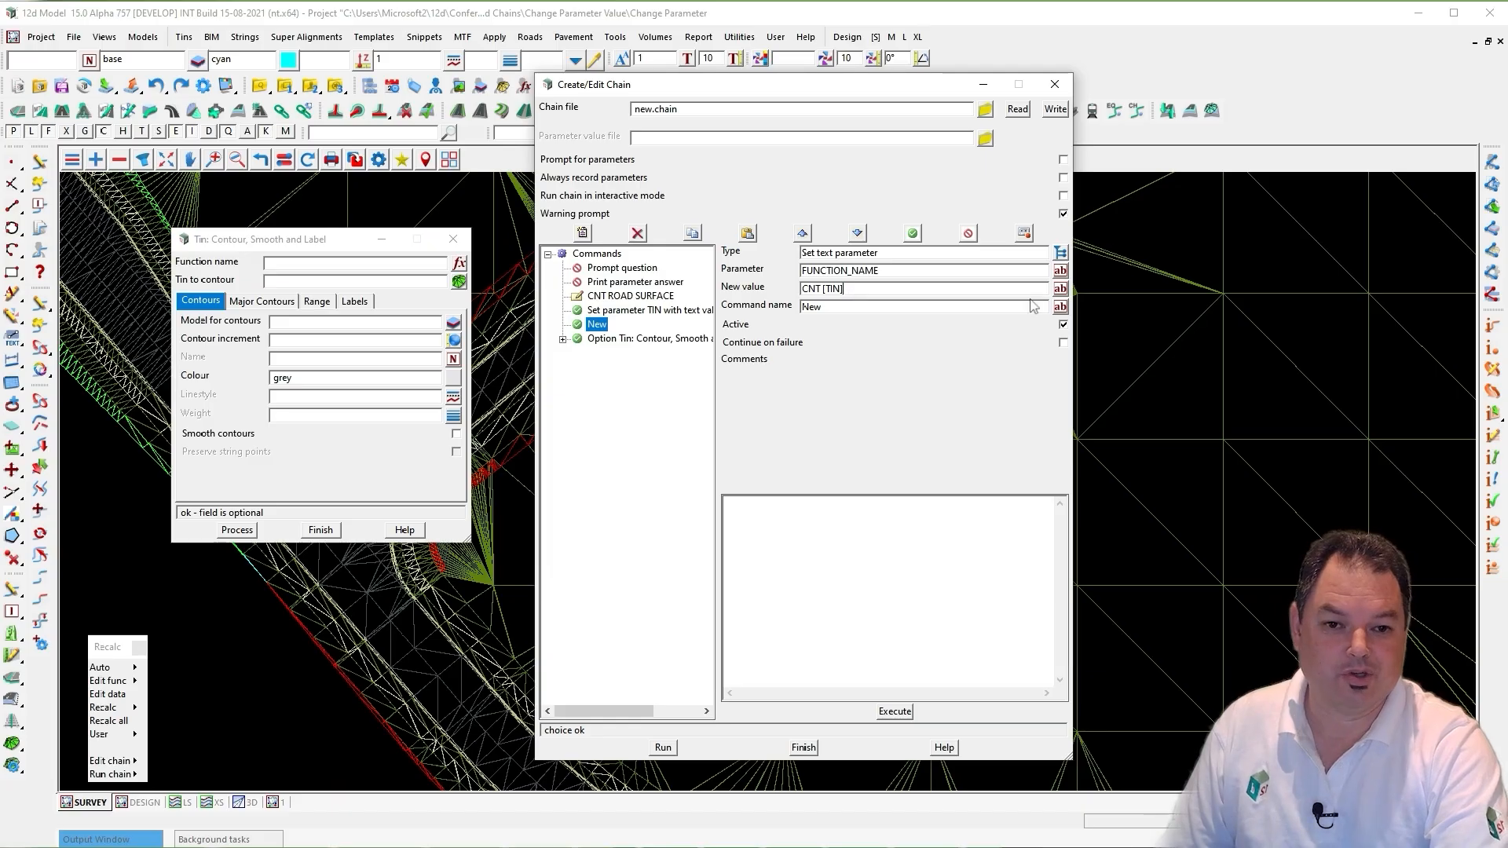
{"action": "left_click", "coordinate": [1060, 307]}
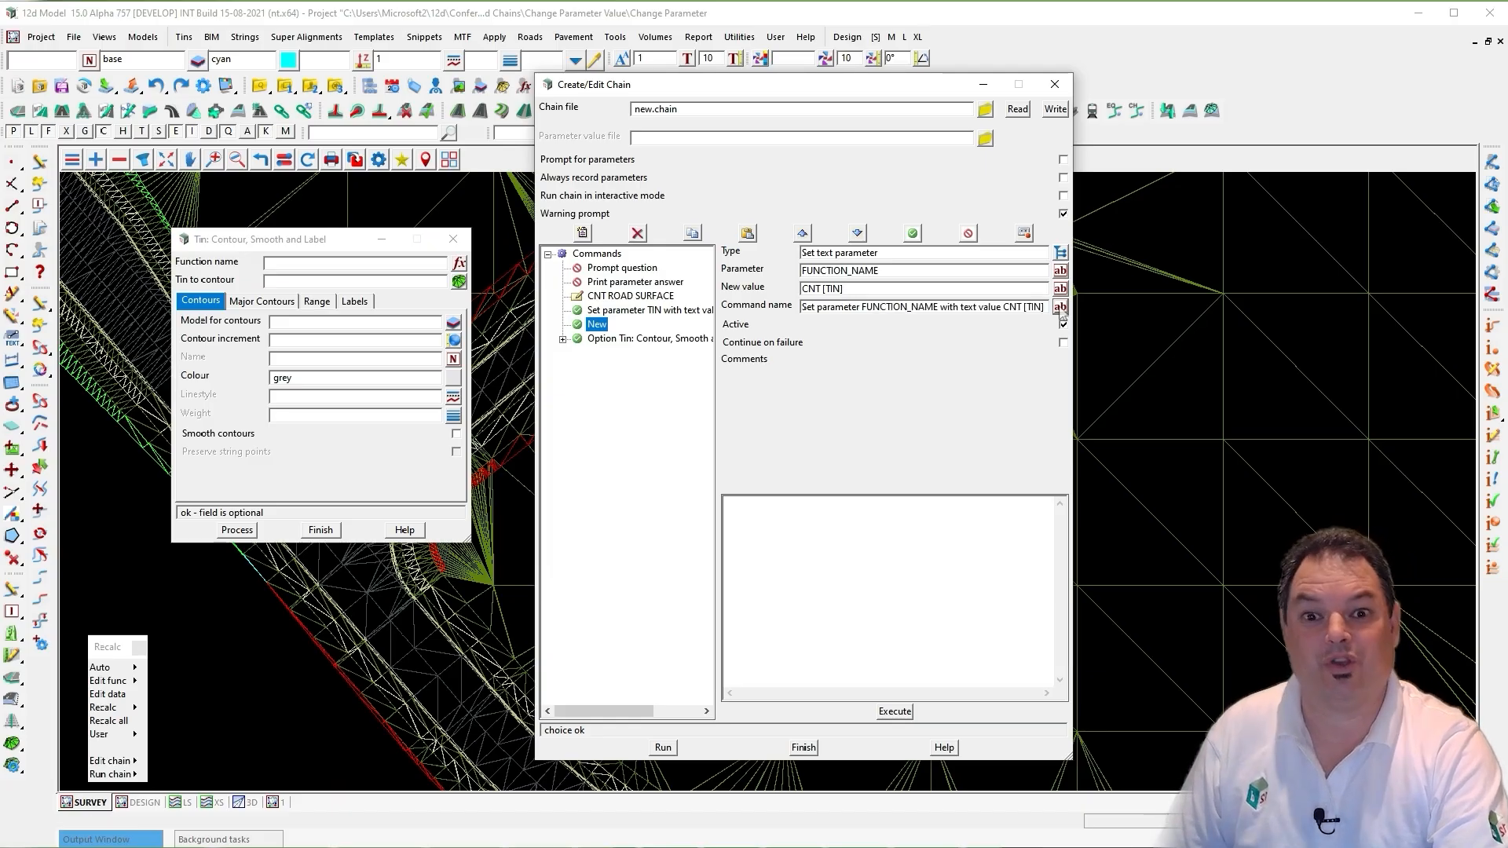
{"action": "left_click", "coordinate": [582, 233]}
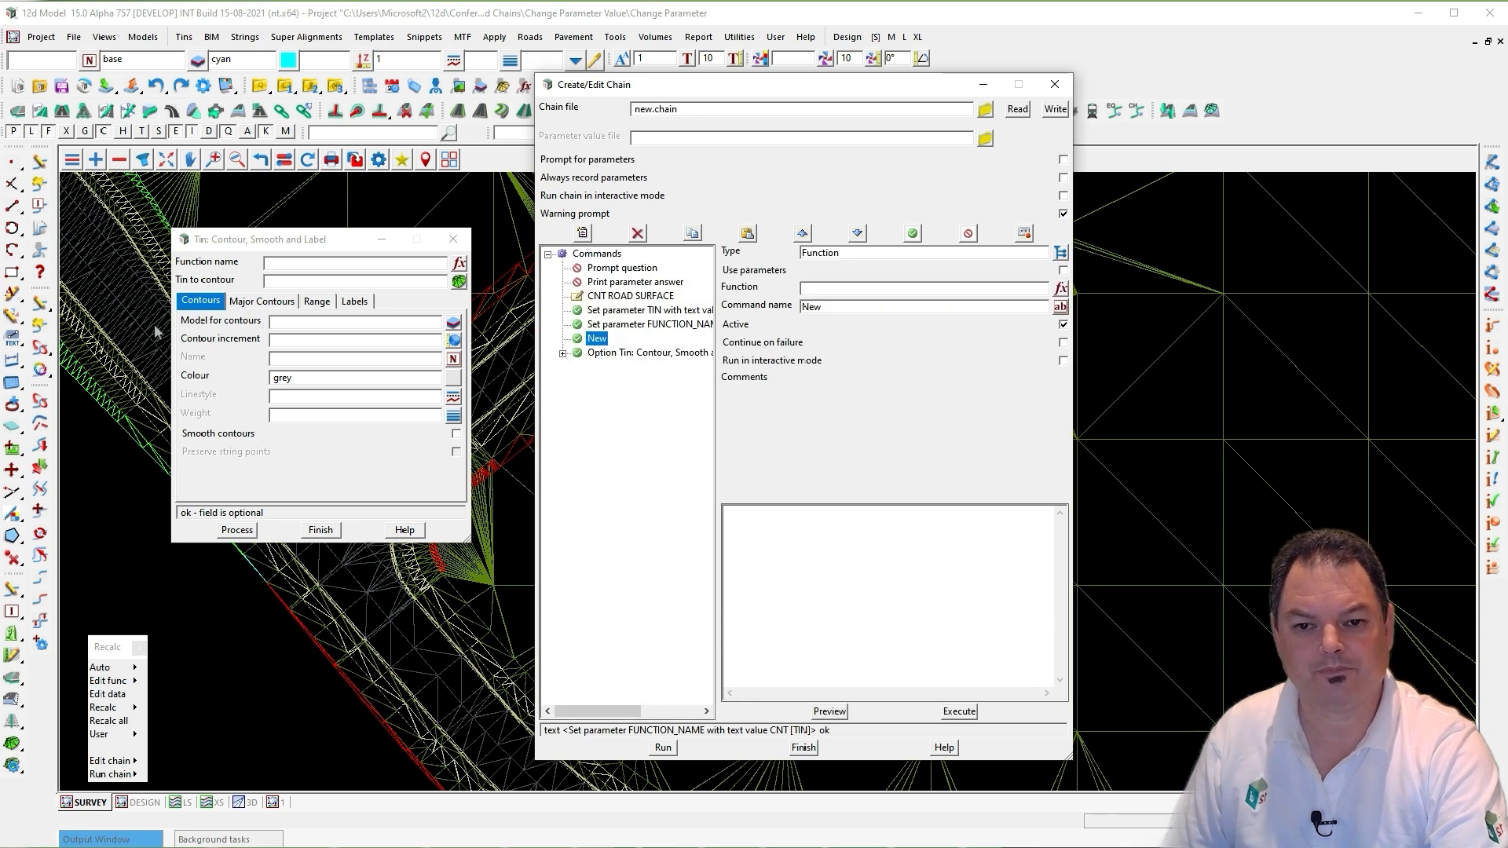
{"action": "left_click", "coordinate": [874, 292]}
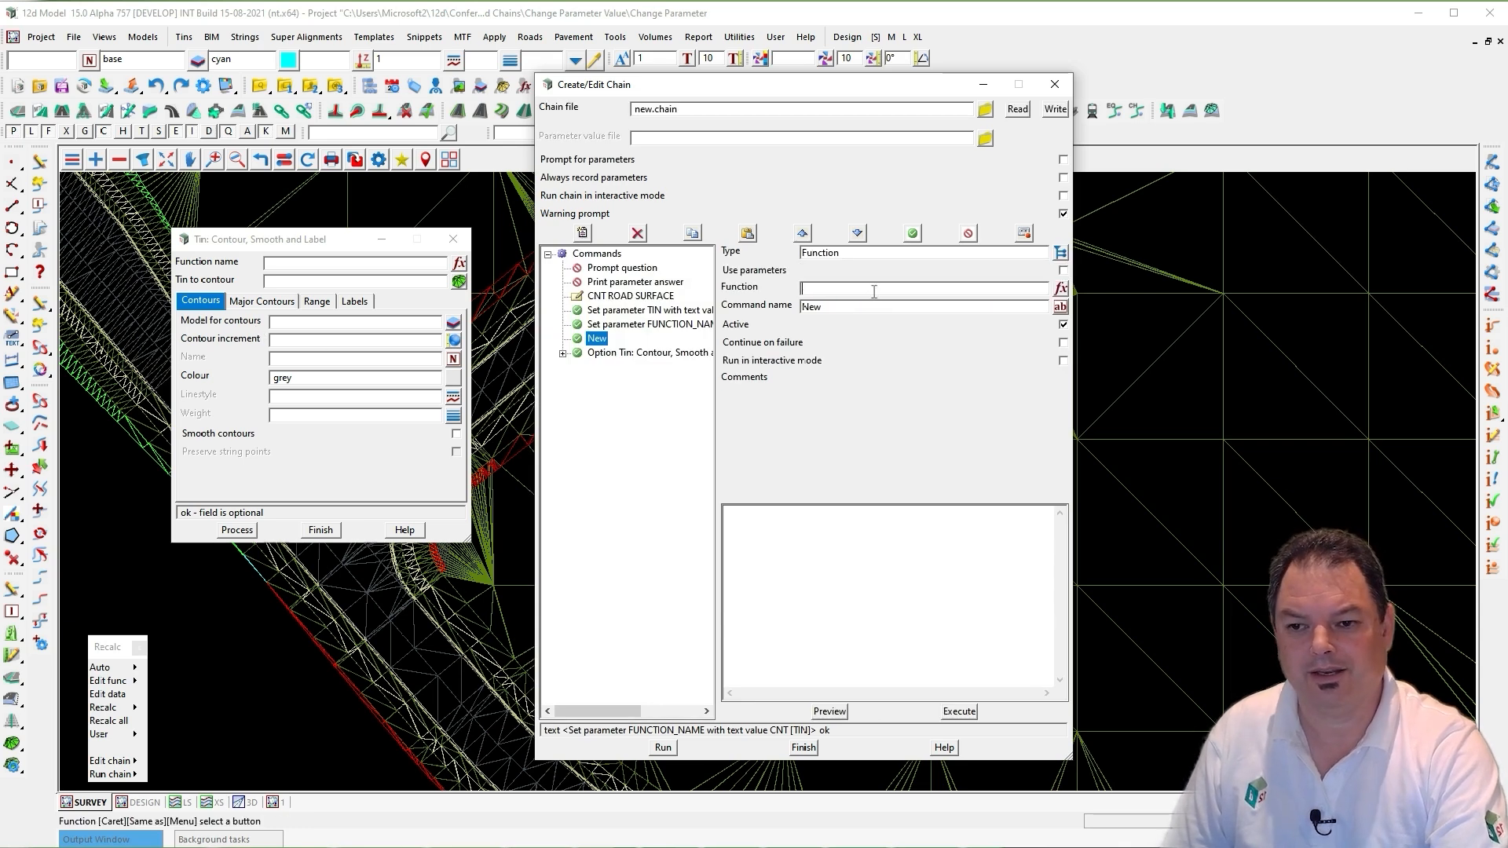
{"action": "type", "text": "MOD"}
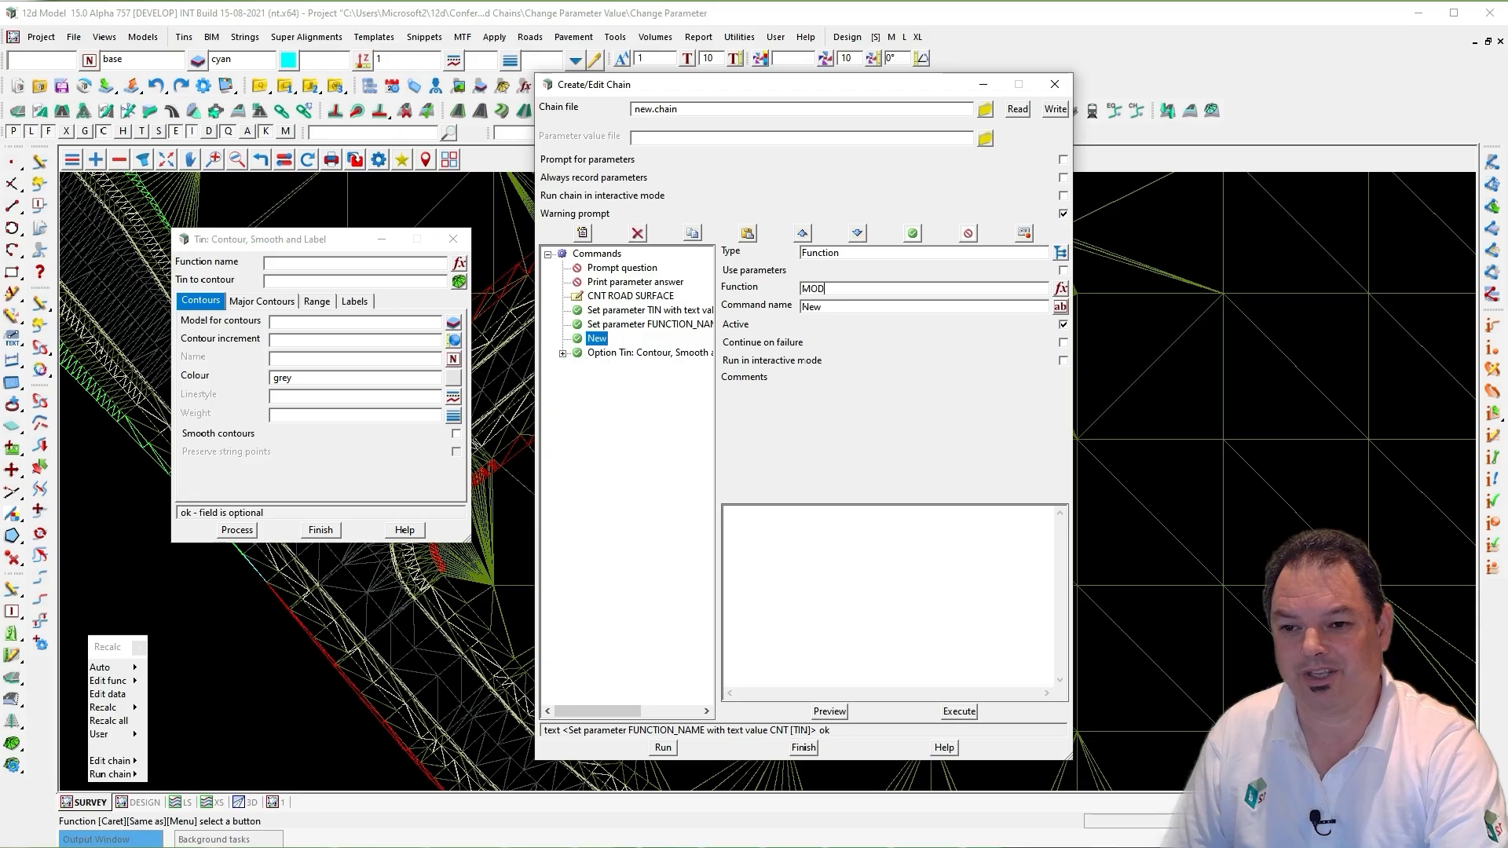
{"action": "key", "text": "BackSpace"}
{"action": "key", "text": "BackSpace"}
{"action": "key", "text": "BackSpace"}
{"action": "key", "text": "BackSpace"}
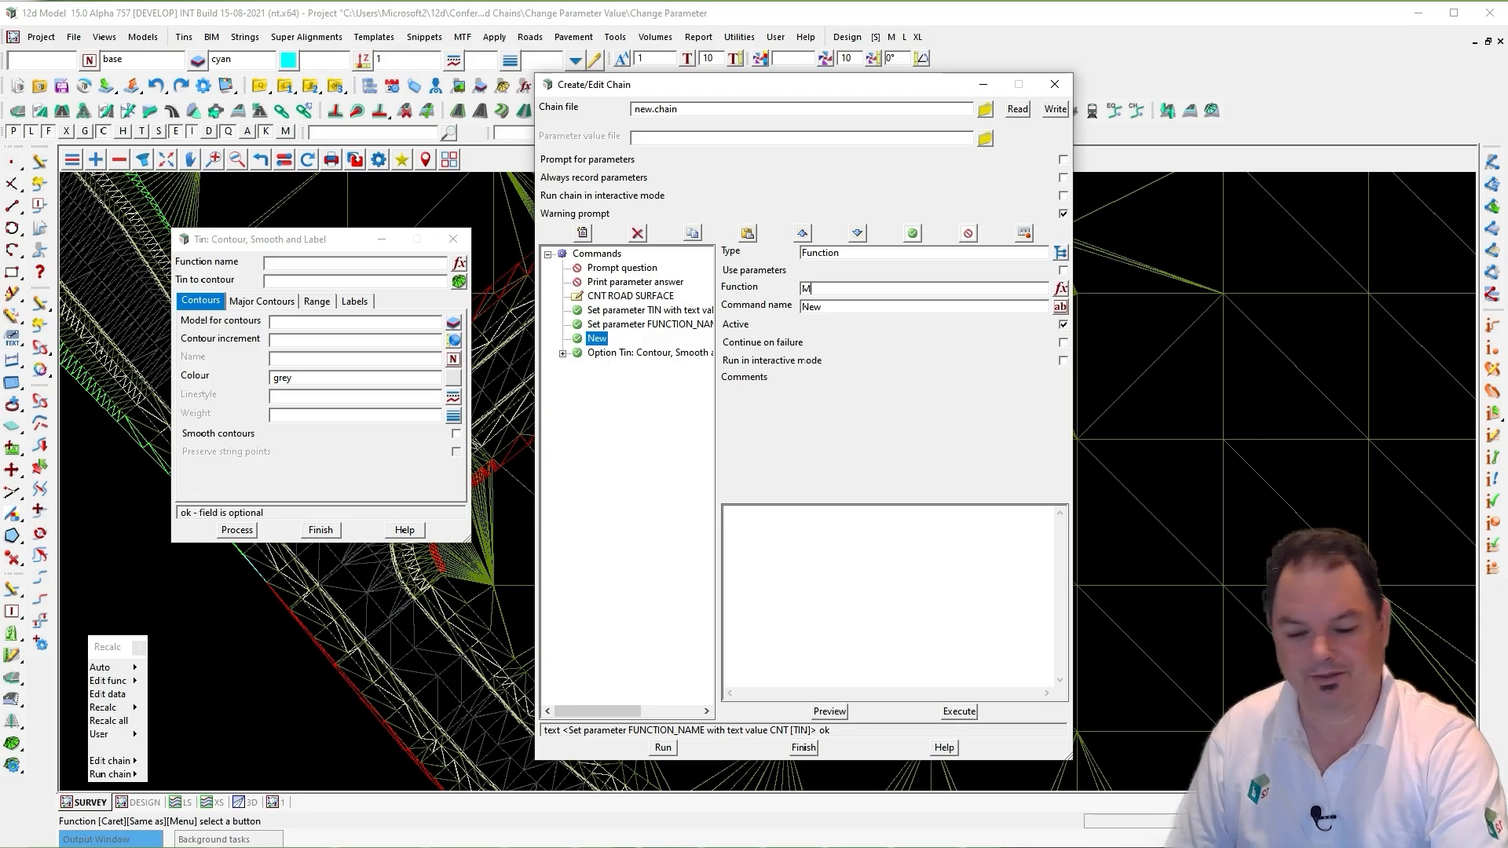
{"action": "type", "text": "MINOR"}
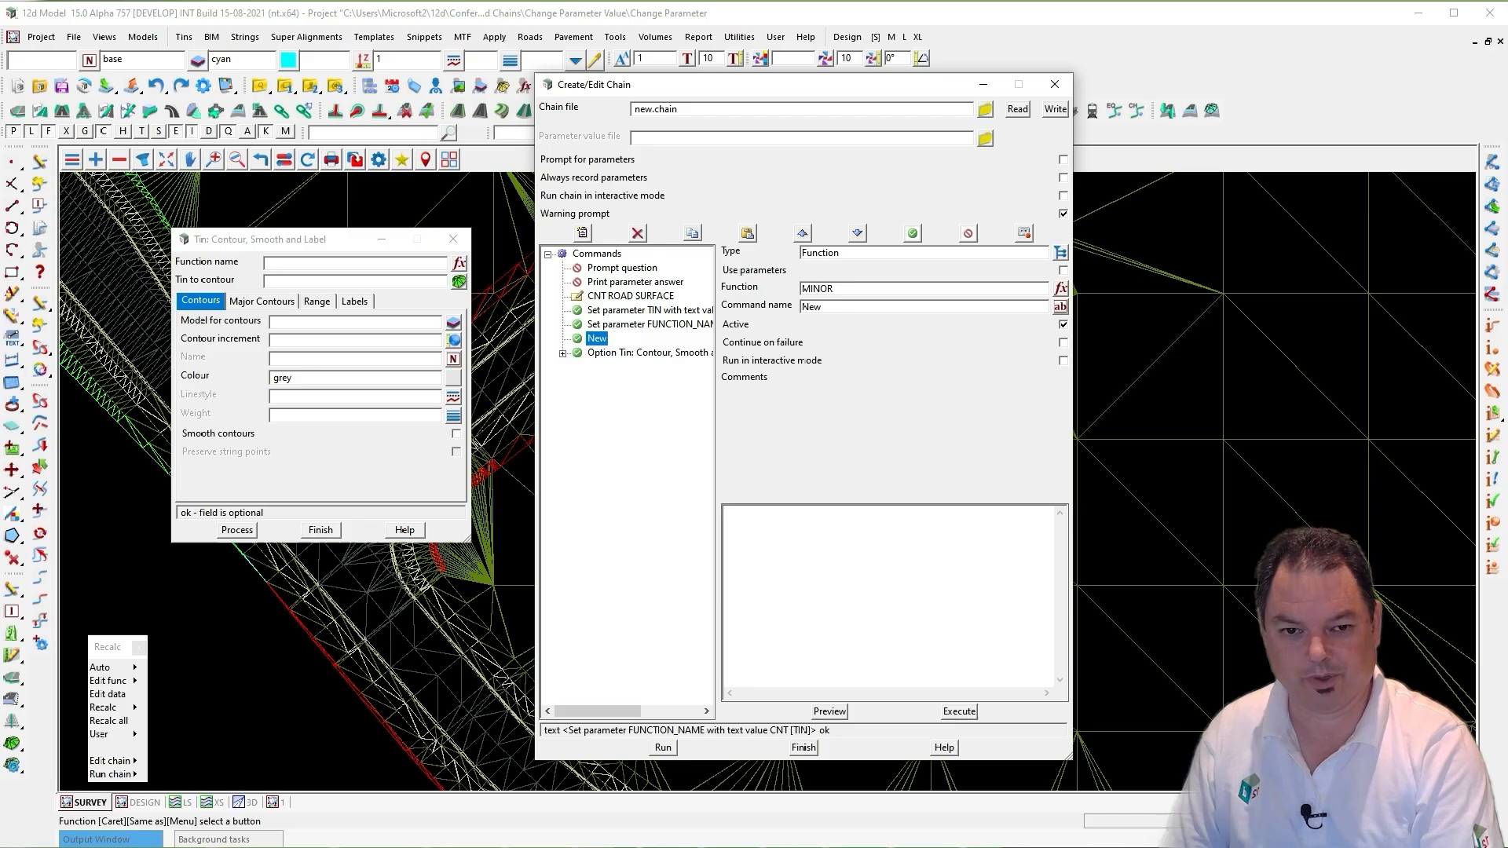
{"action": "key", "text": "Tab"}
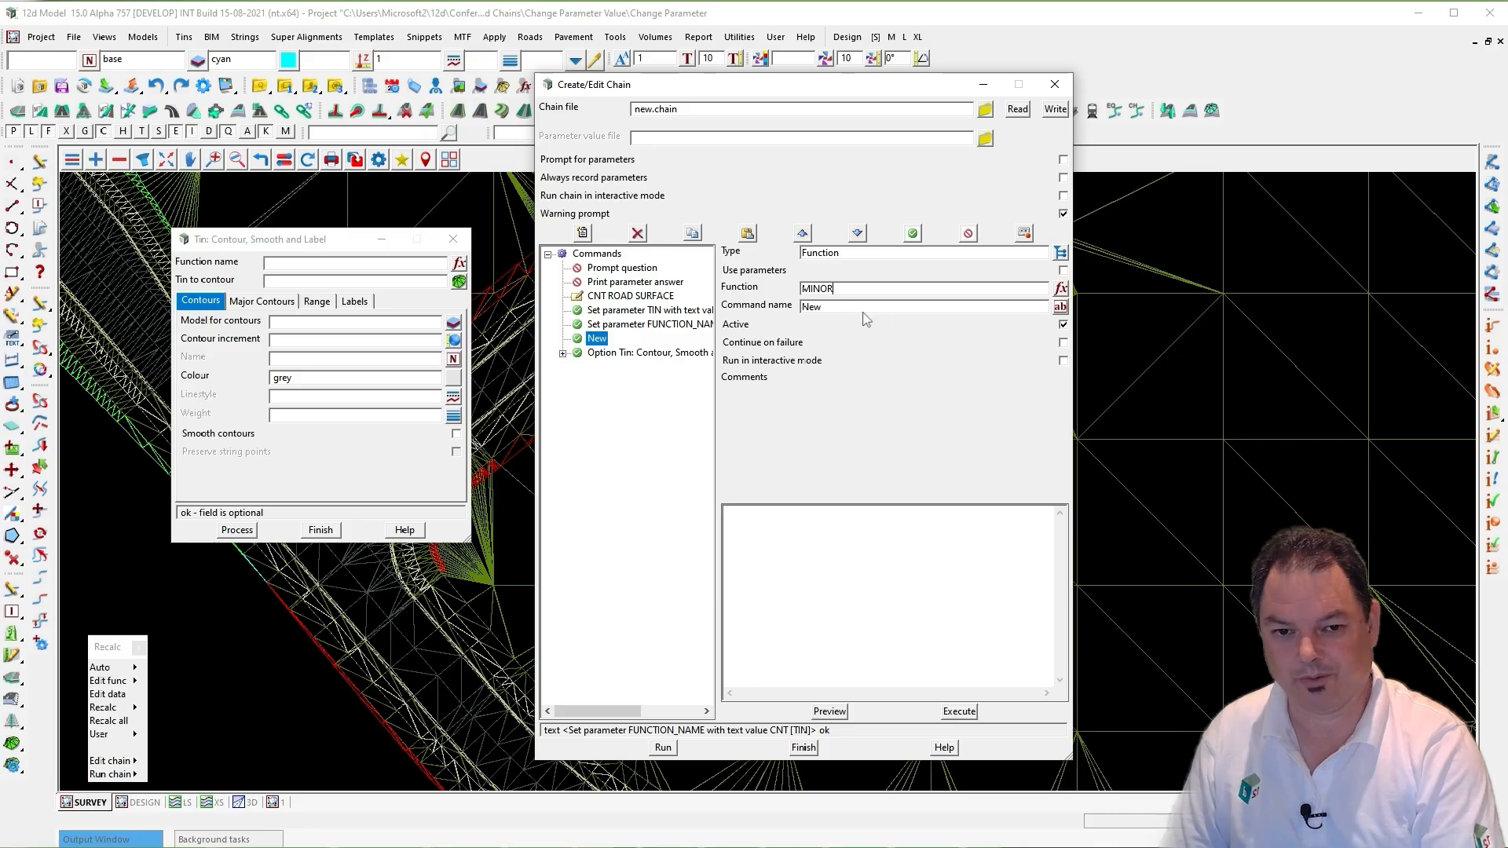
{"action": "left_click", "coordinate": [1062, 307]}
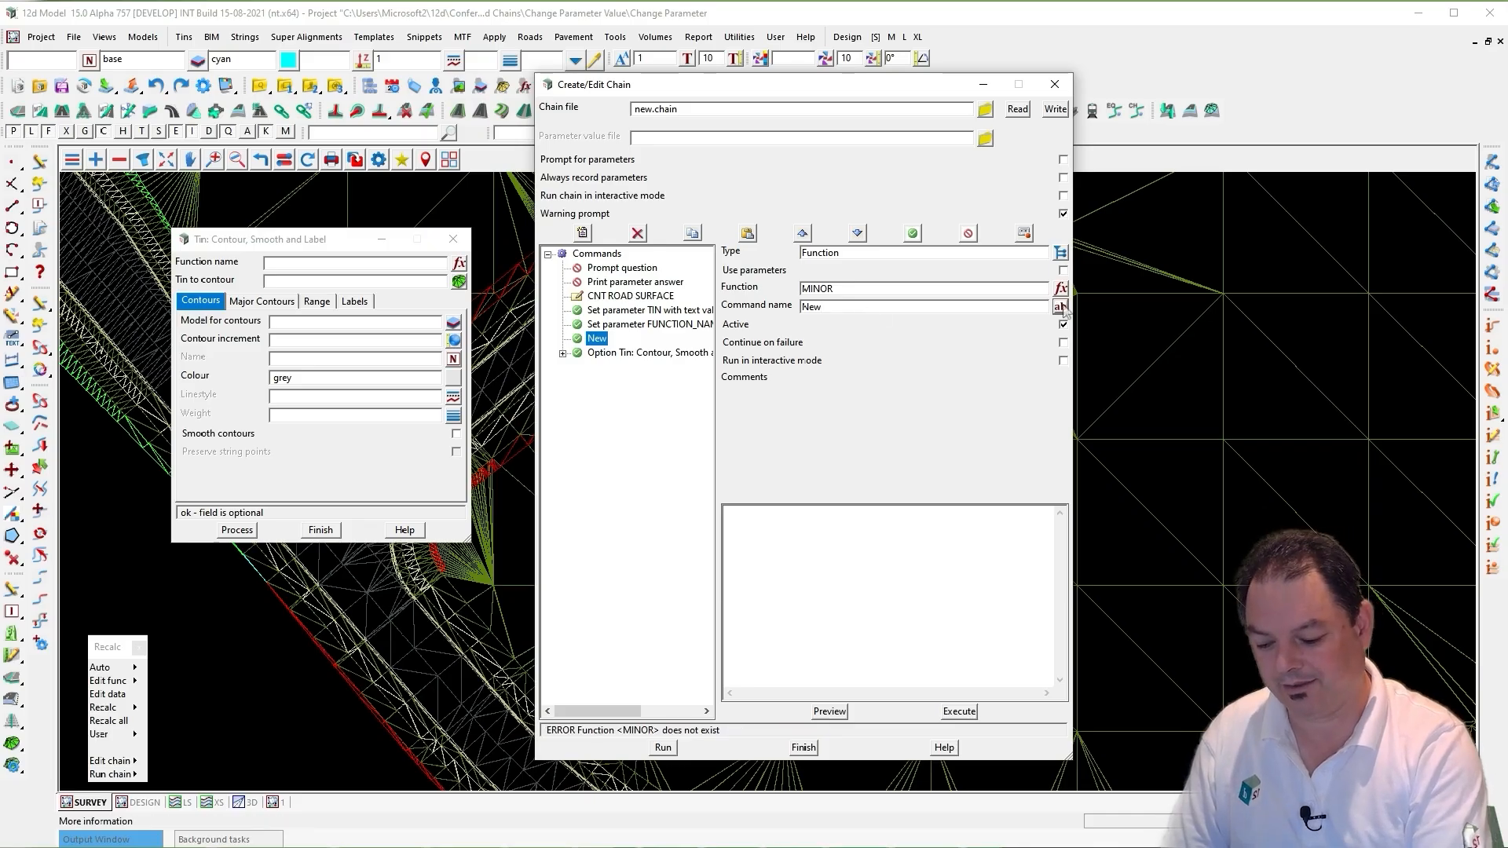
- Change the new command's type from Function to Set text parameter
{"action": "left_click", "coordinate": [1061, 252]}
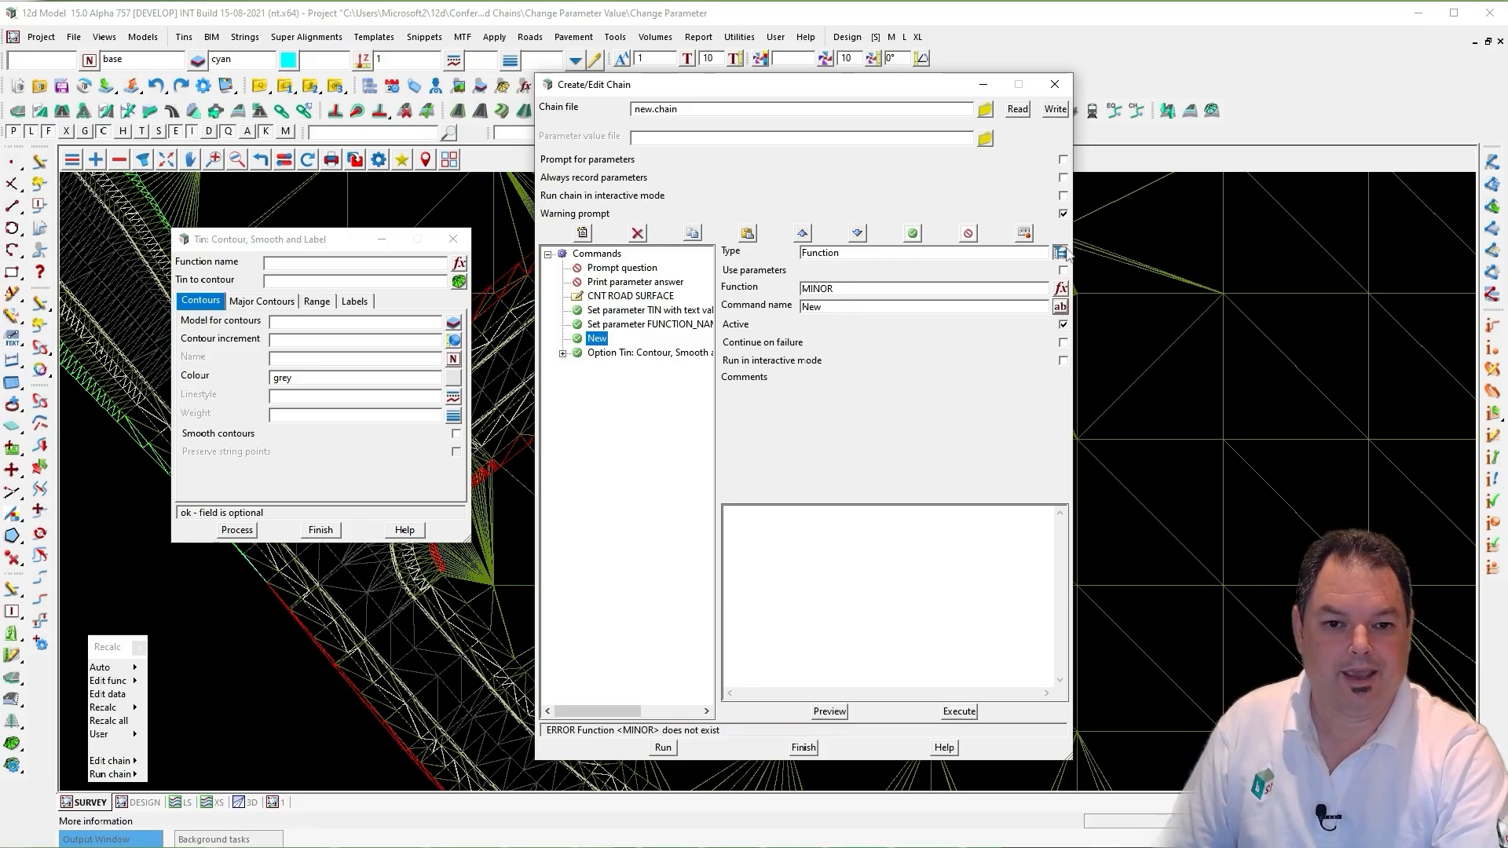
{"action": "double_click", "coordinate": [1129, 363]}
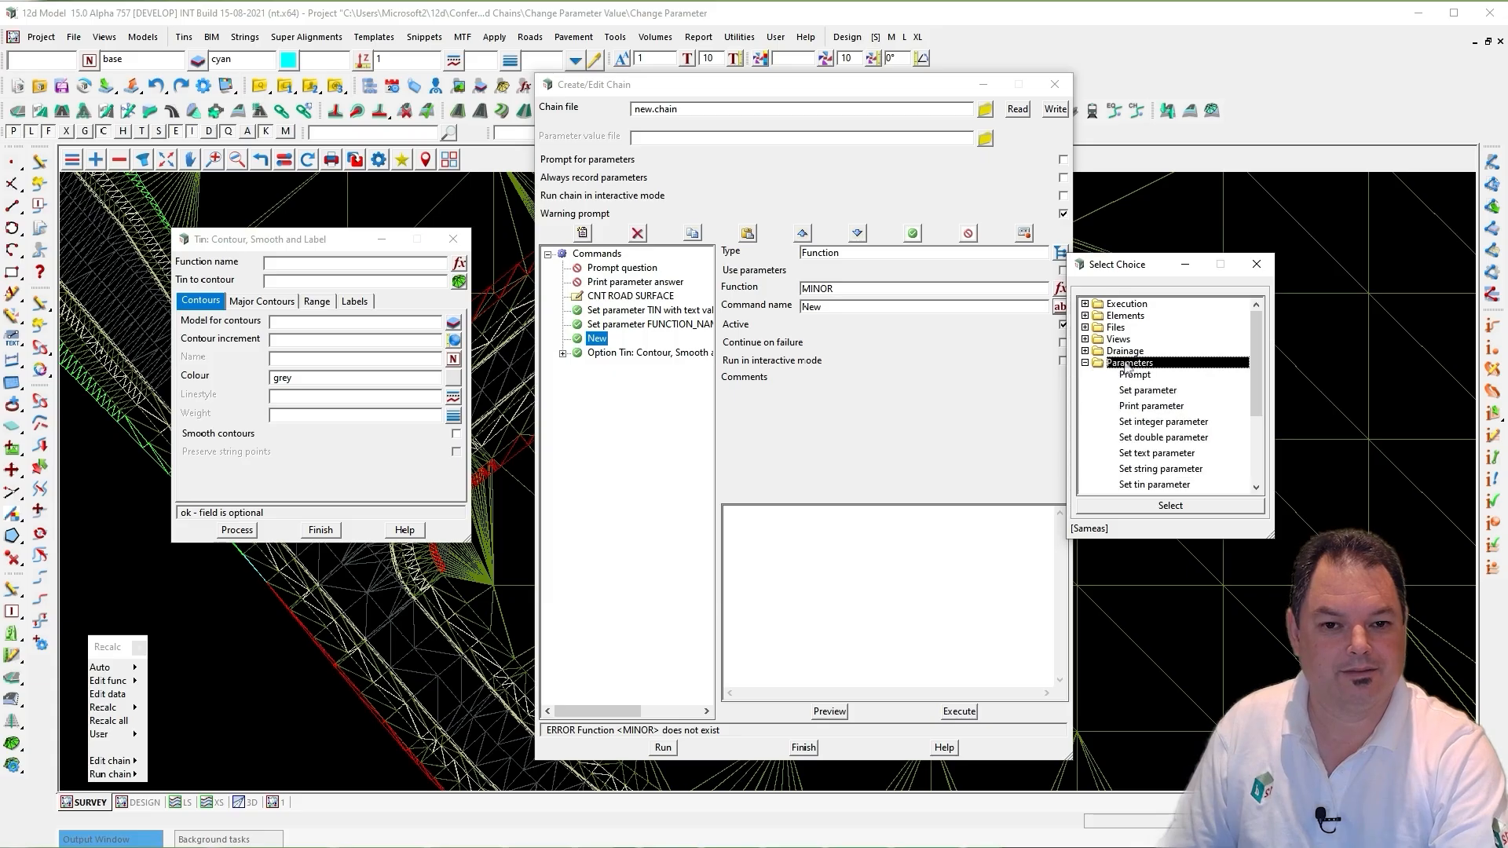
{"action": "double_click", "coordinate": [1178, 455]}
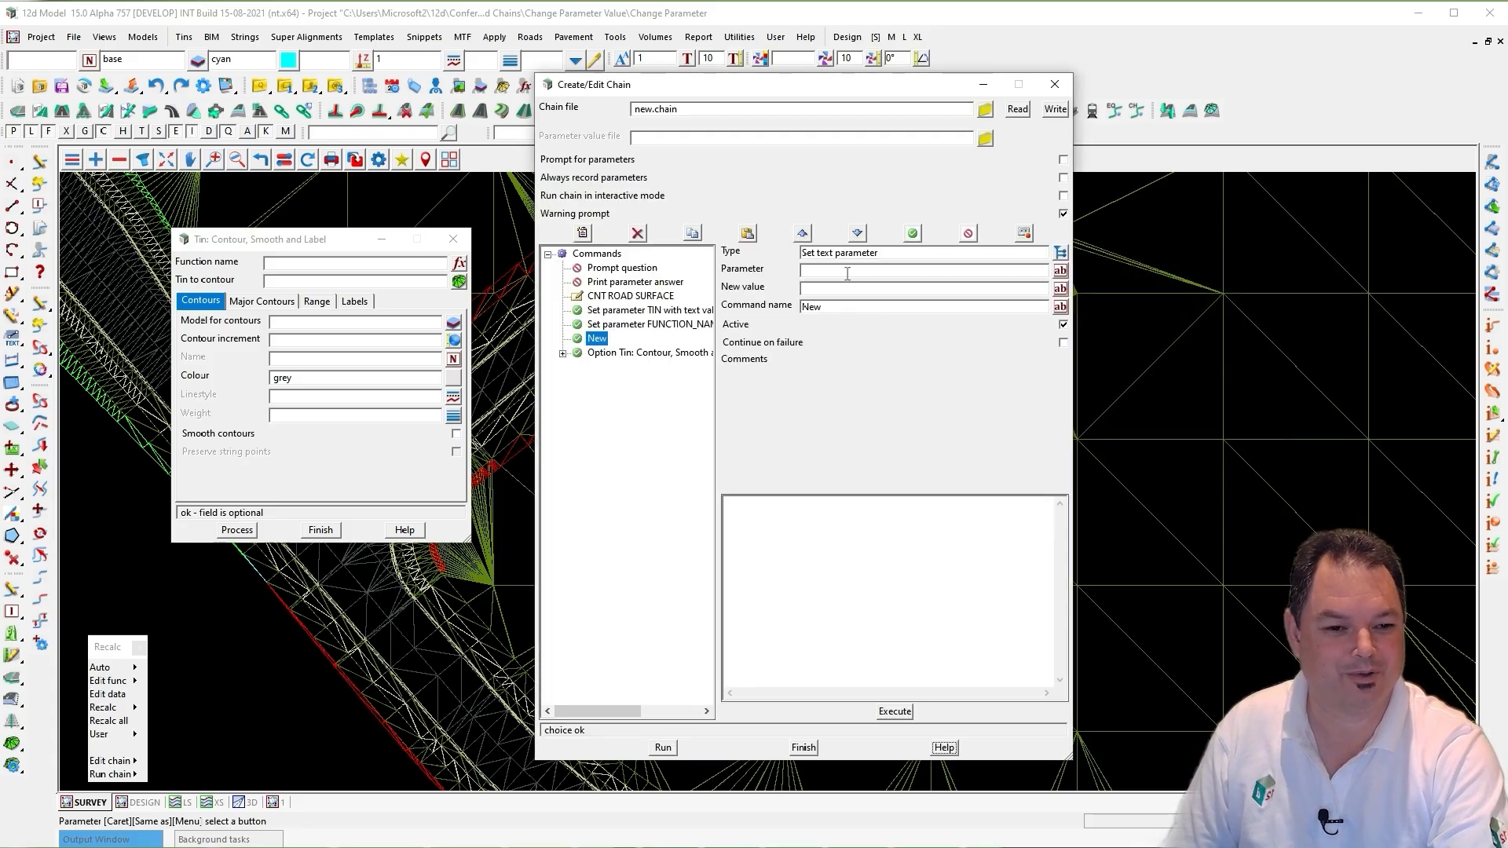
- Make the command set parameter MINOR to the value CNT/[TIN] MINOR, and generate its command name
{"action": "left_click", "coordinate": [868, 270]}
{"action": "type", "text": "MINOR"}
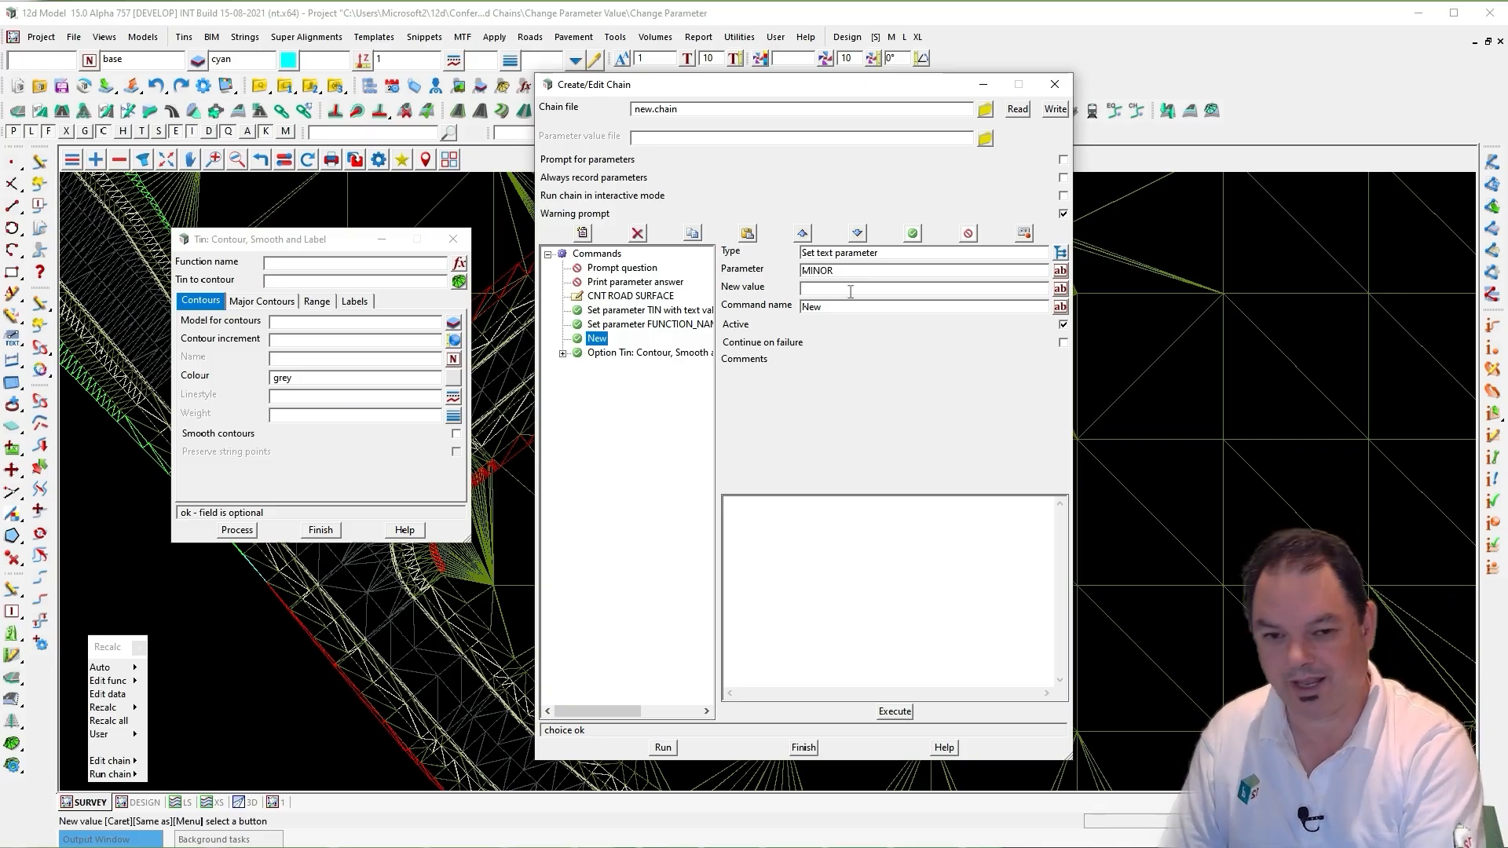
{"action": "left_click", "coordinate": [851, 290]}
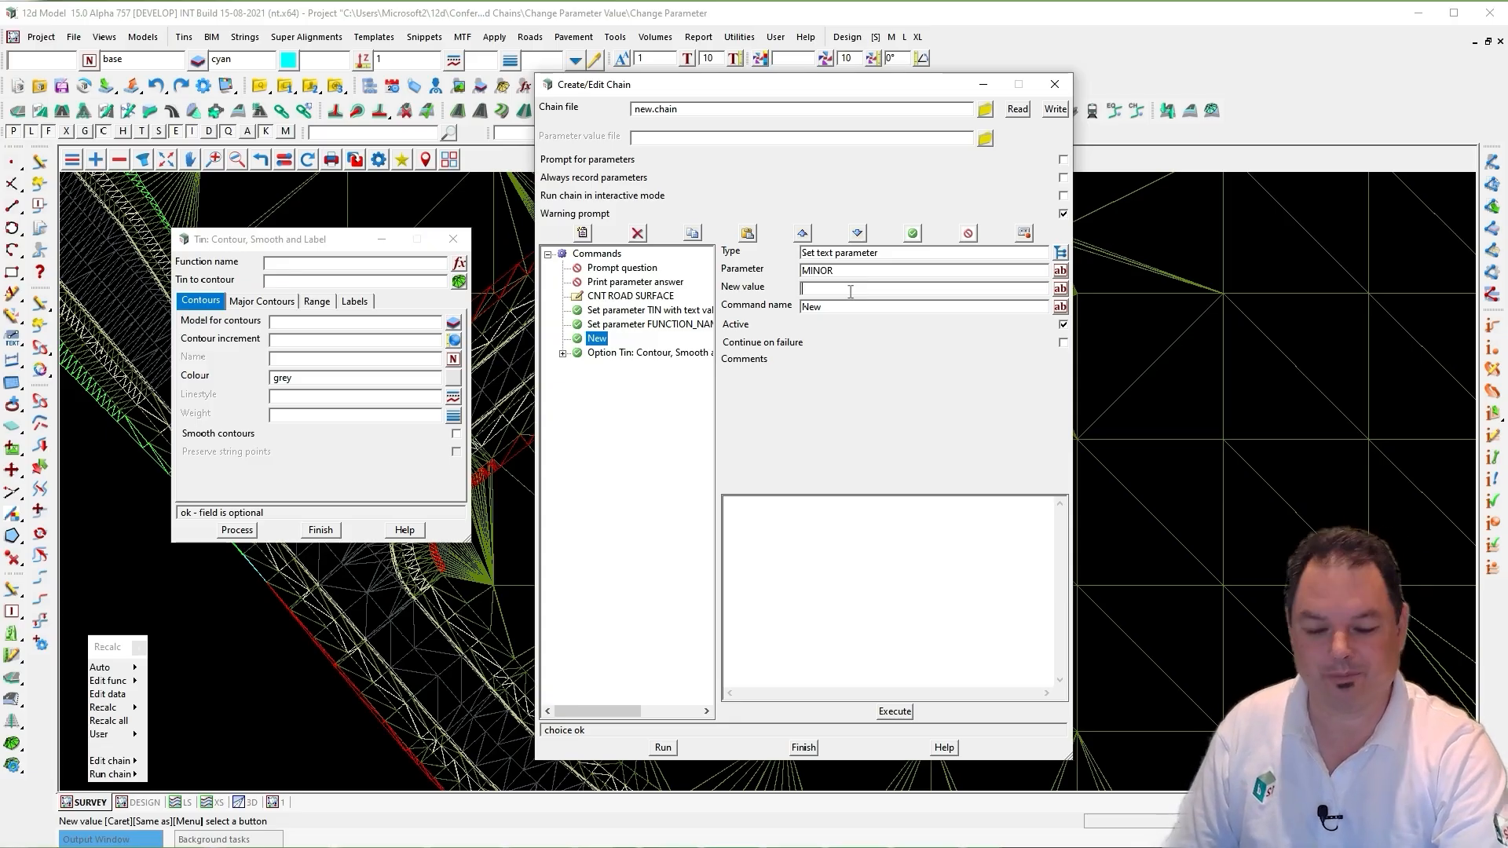
{"action": "type", "text": "CNT/"}
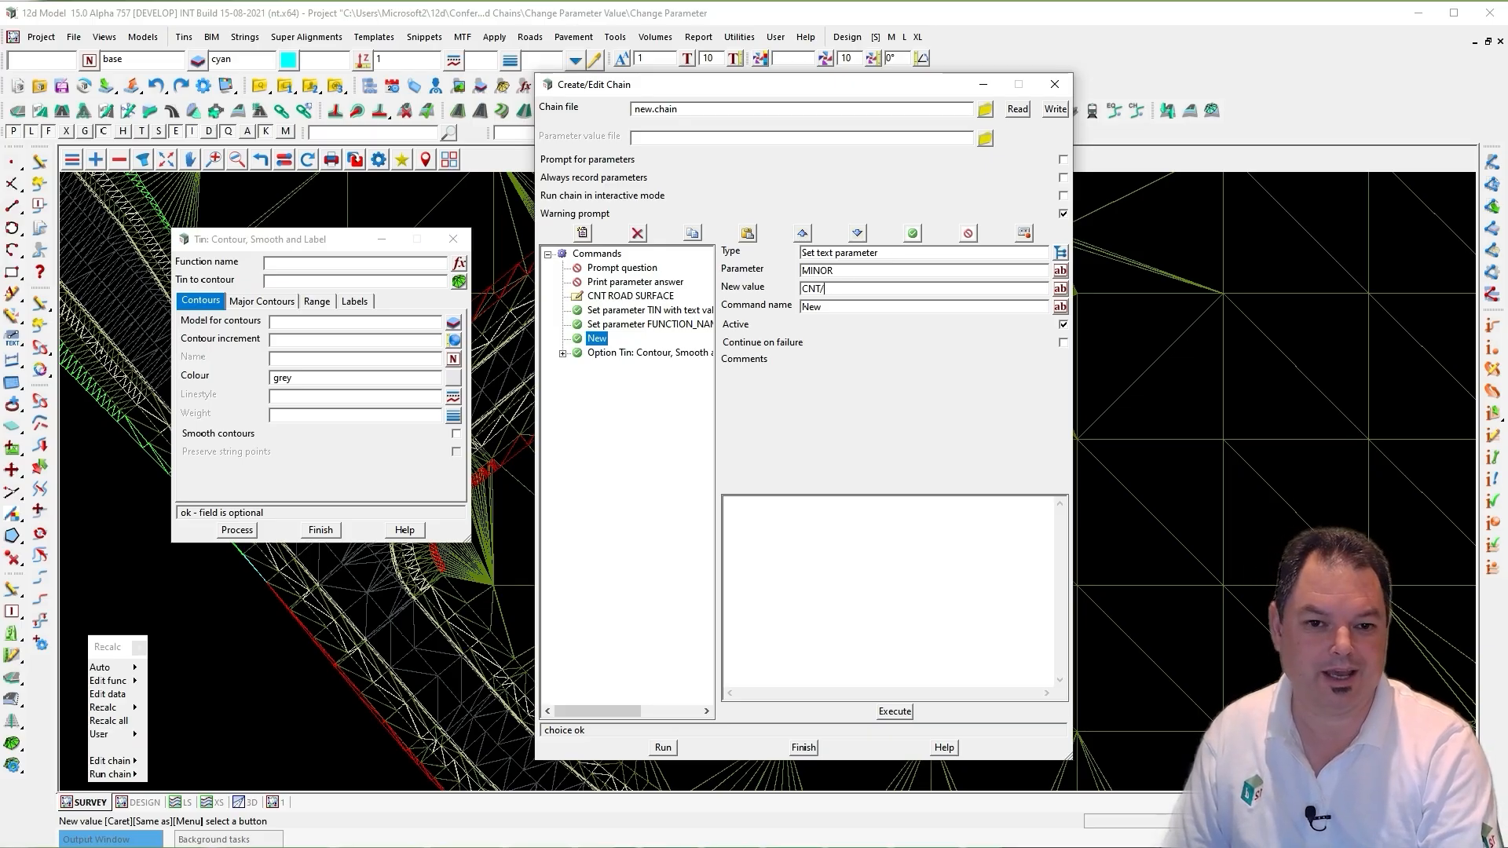
{"action": "type", "text": "[TI"}
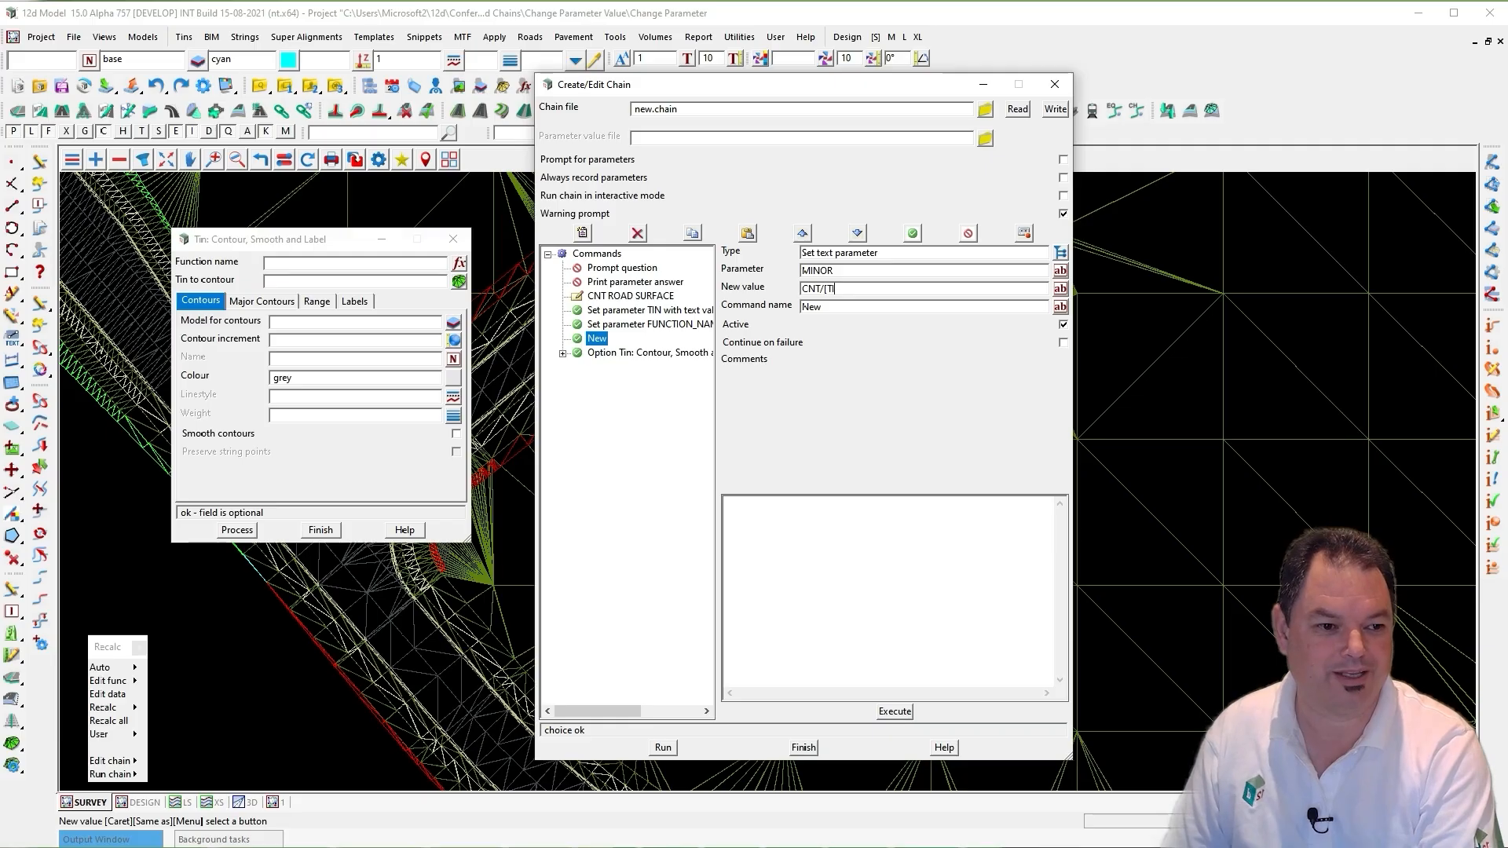
{"action": "type", "text": "N"}
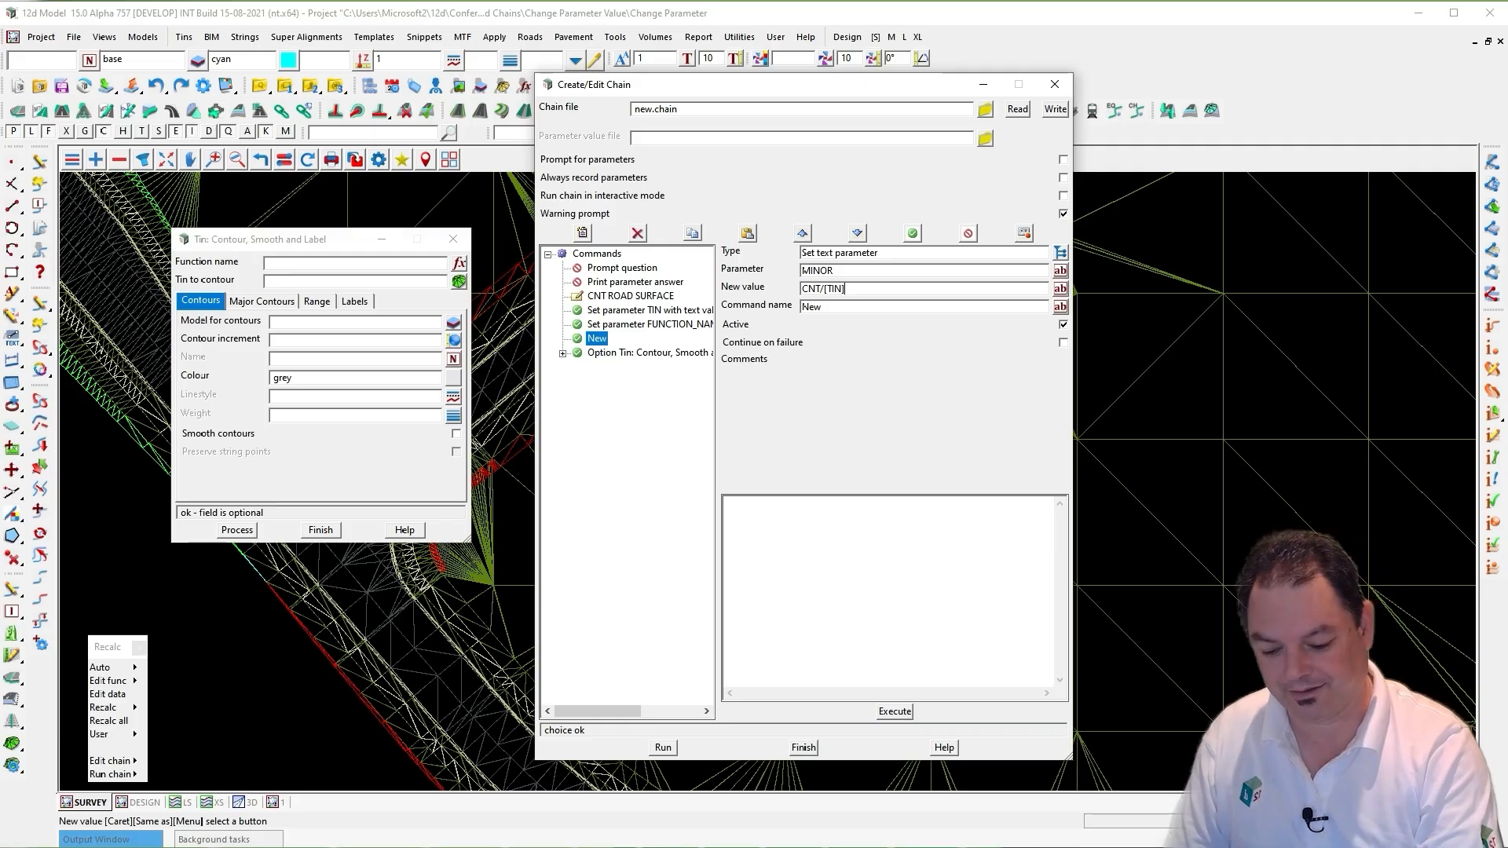
{"action": "type", "text": "] MINOR"}
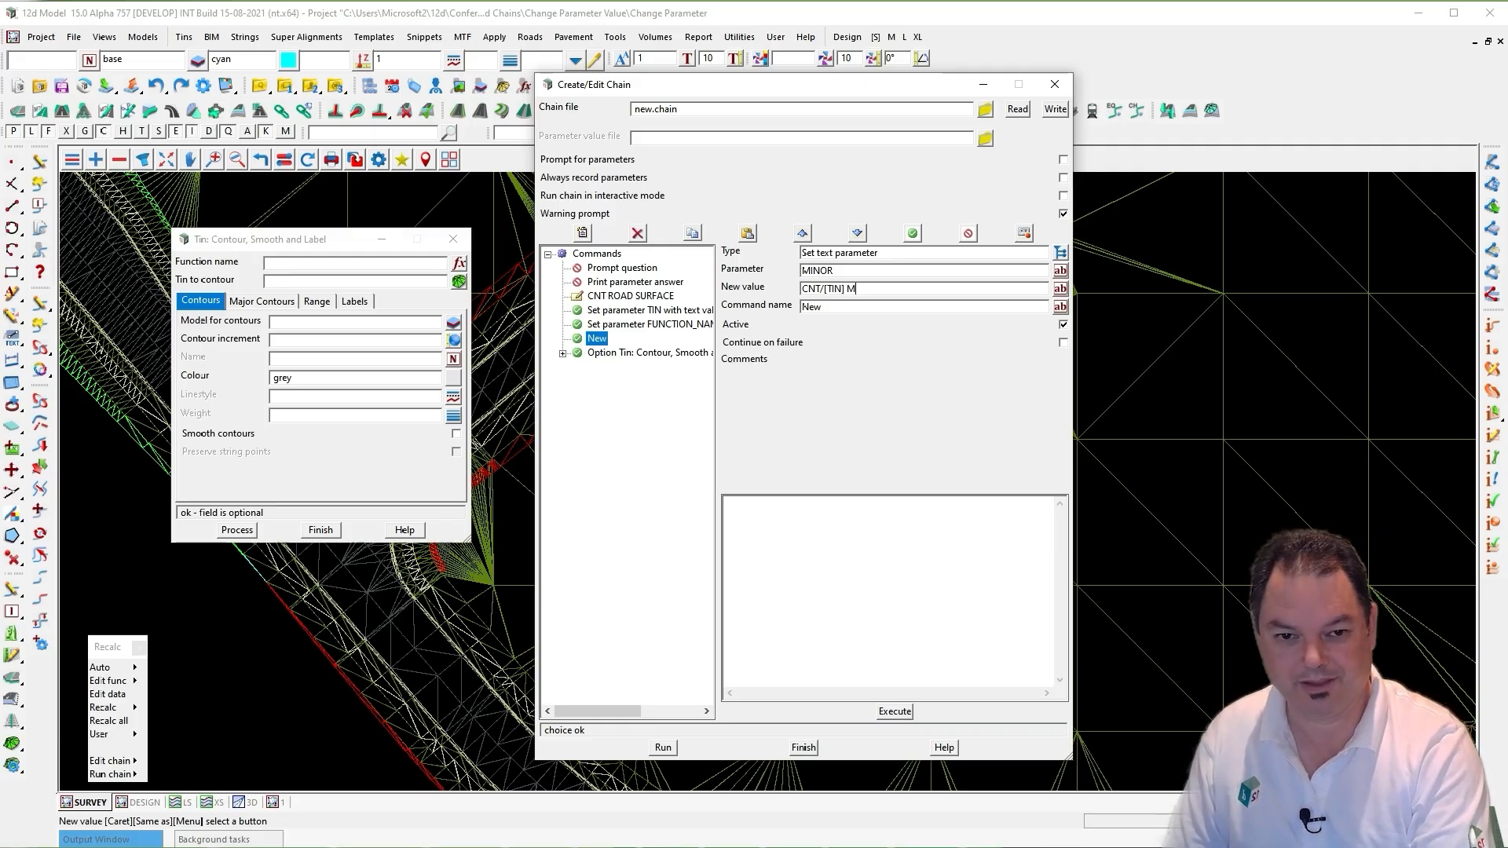
{"action": "left_click", "coordinate": [1060, 307]}
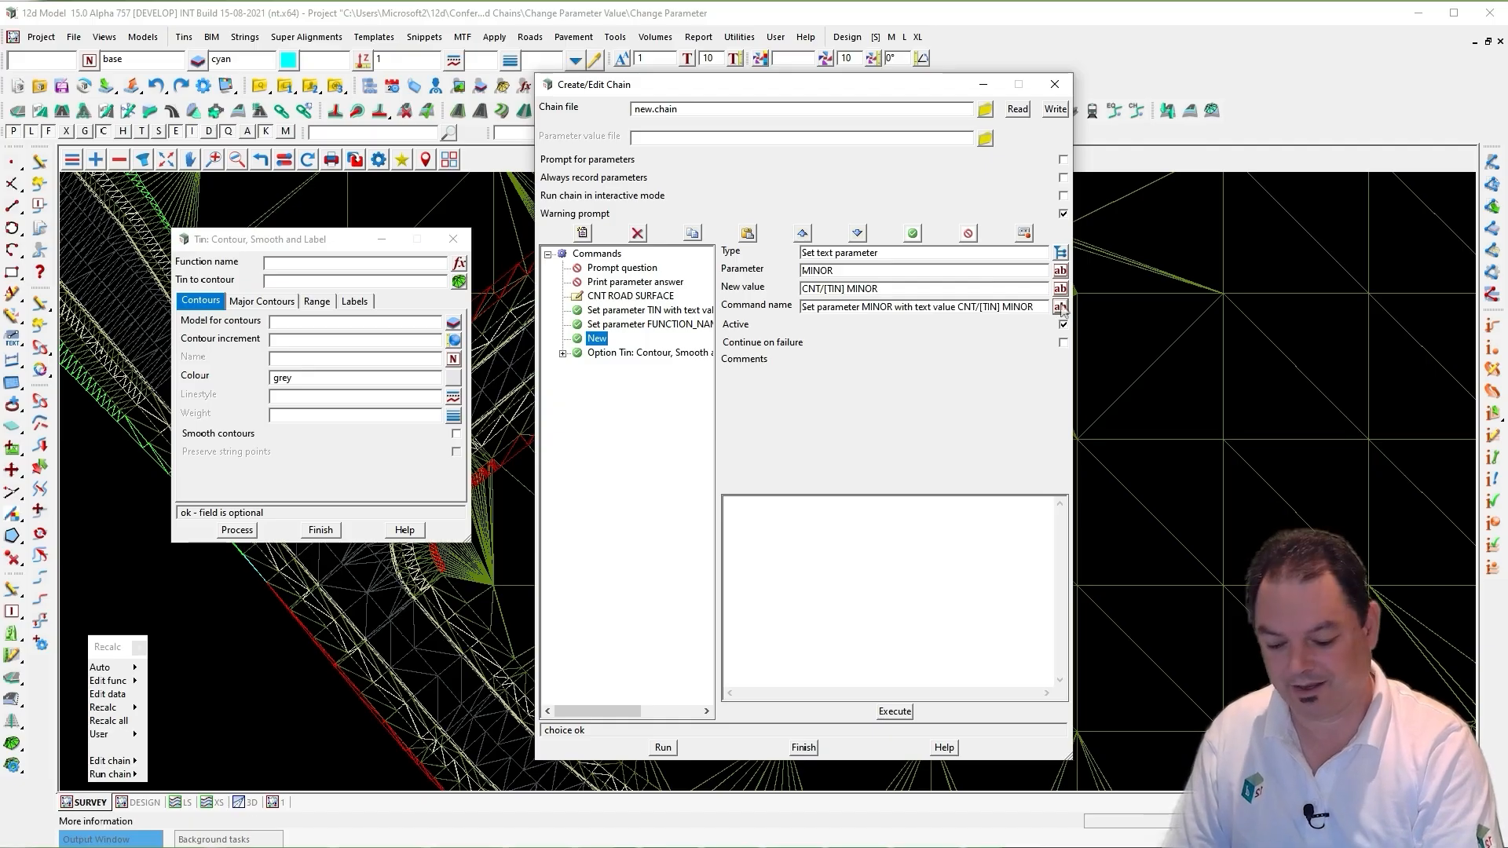
- Duplicate the Set parameter MINOR command directly below itself, discarding the invalid changes on the blank pasted command
{"action": "left_click", "coordinate": [695, 236]}
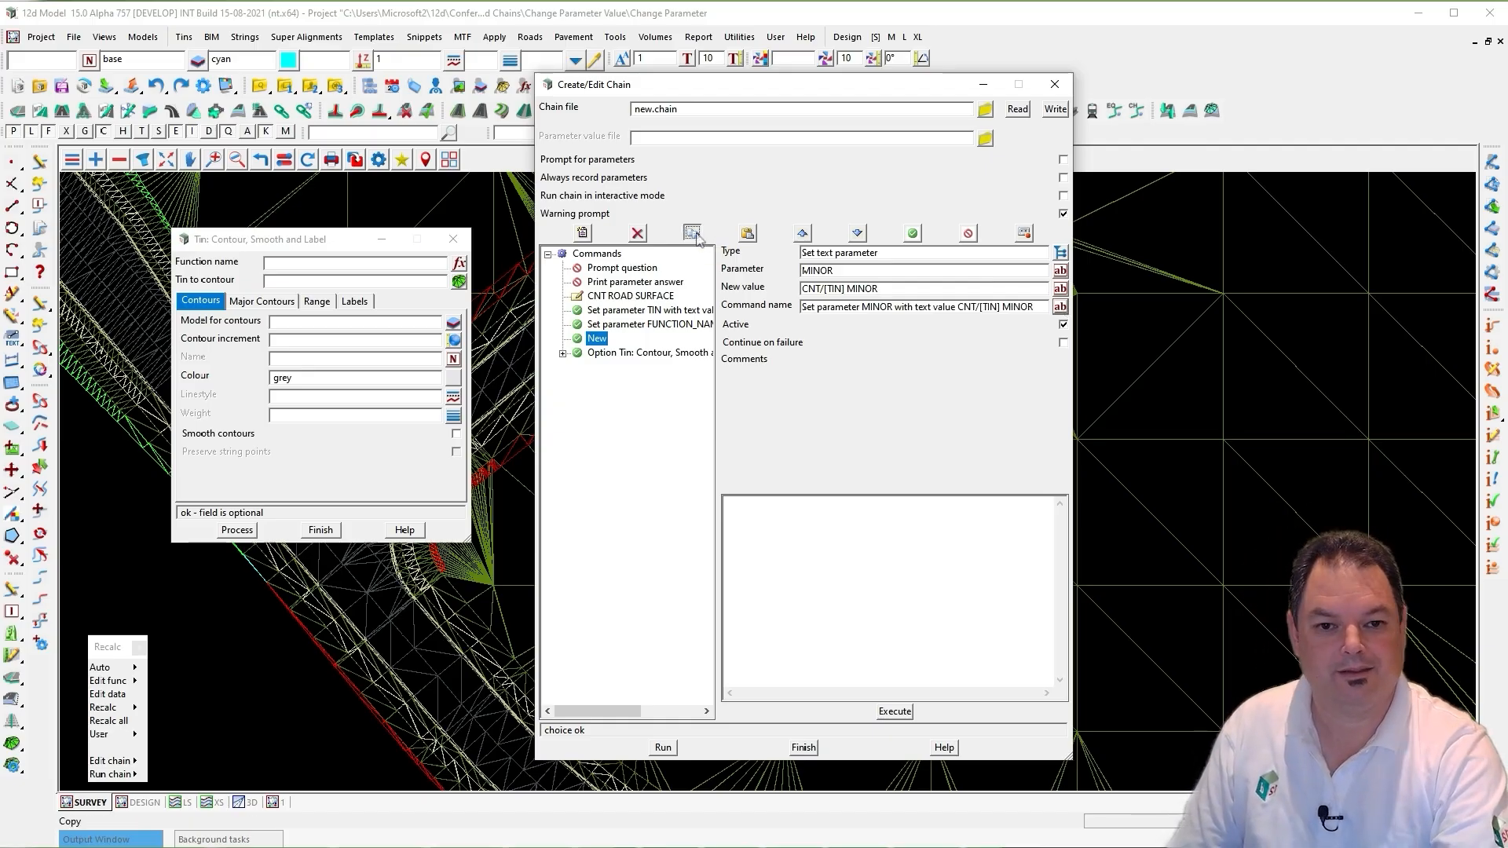
{"action": "left_click", "coordinate": [749, 236]}
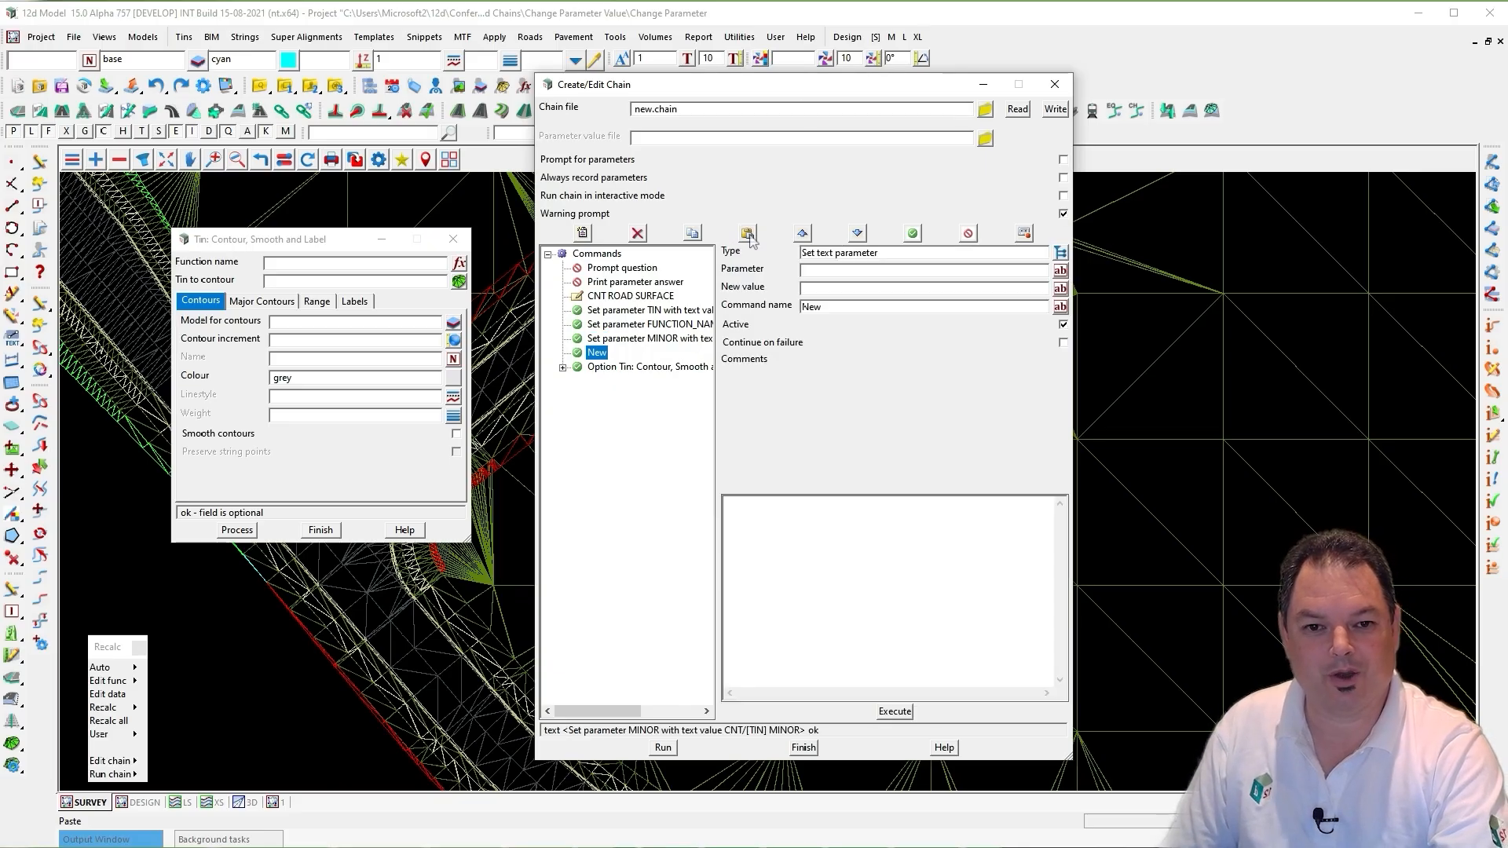
{"action": "left_click", "coordinate": [661, 339]}
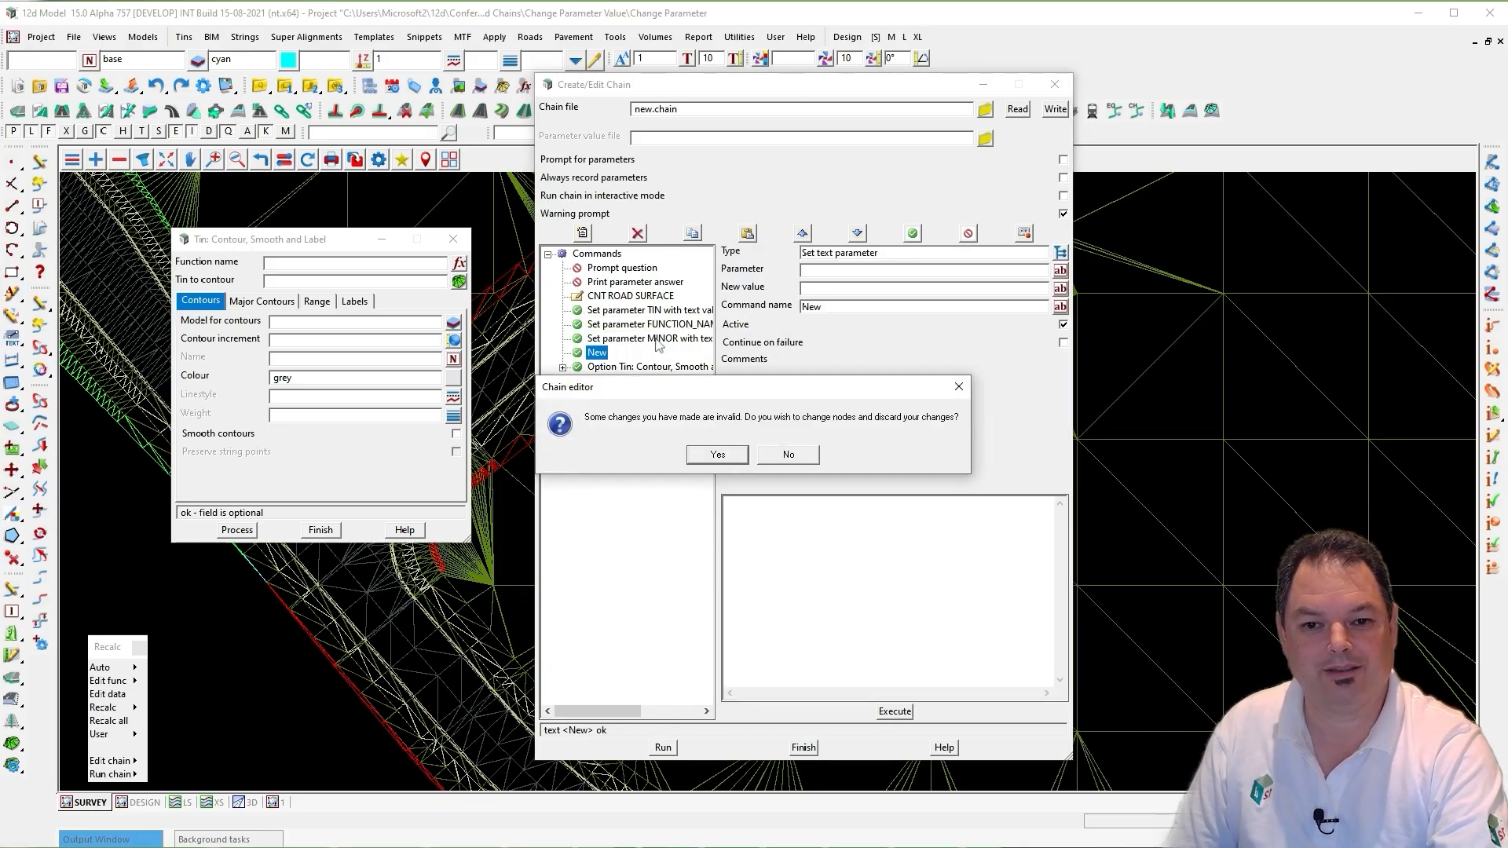
{"action": "left_click", "coordinate": [718, 455]}
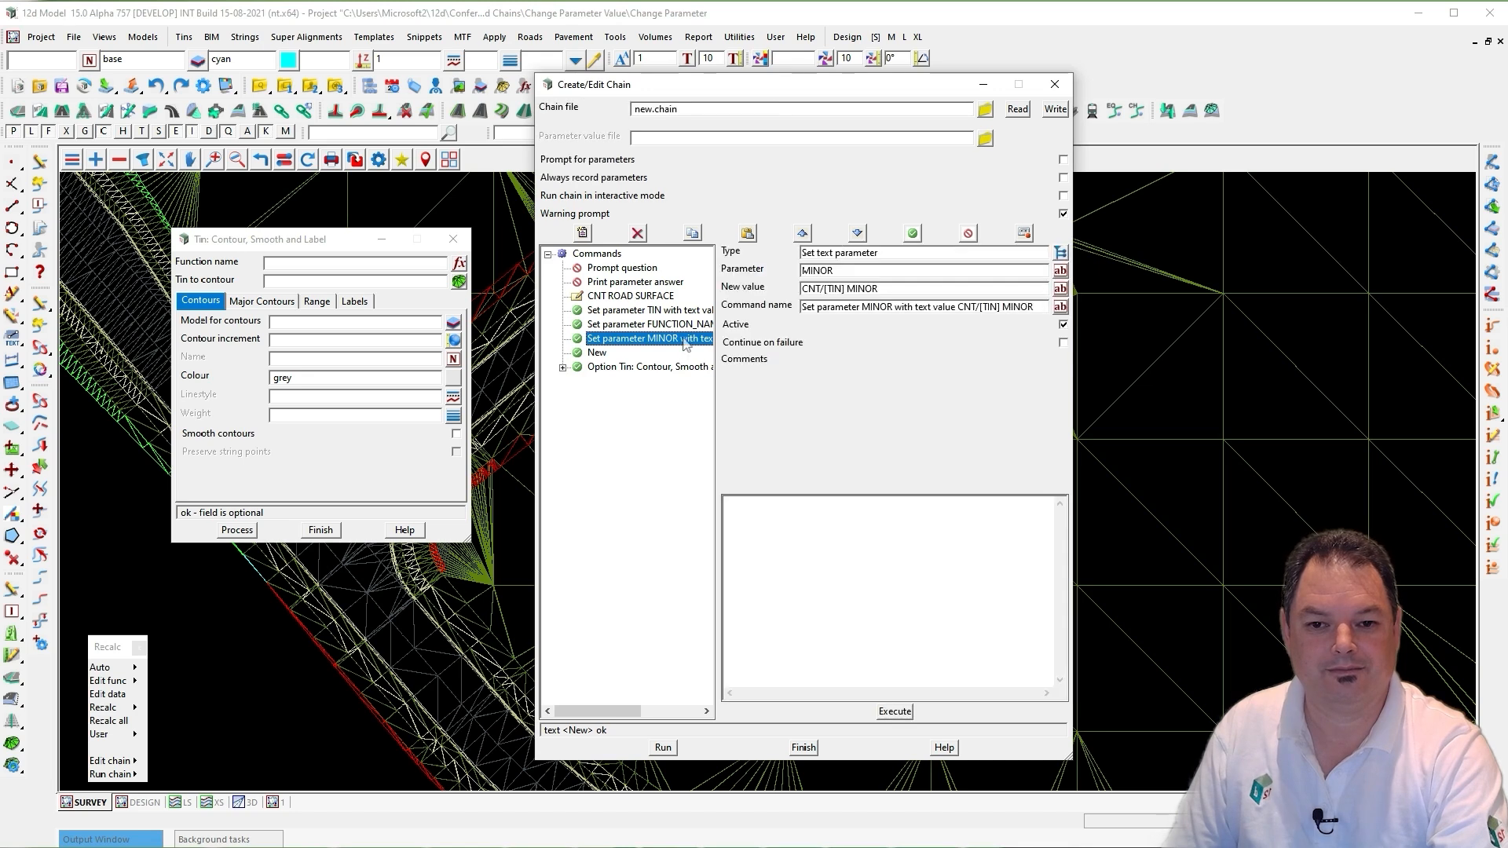
{"action": "left_click", "coordinate": [747, 235]}
- Make the duplicated command set parameter MAJOR to the value CNT/[TIN] MAJOR, and regenerate its command name
{"action": "left_click_drag", "start_coordinate": [870, 273], "coordinate": [755, 274]}
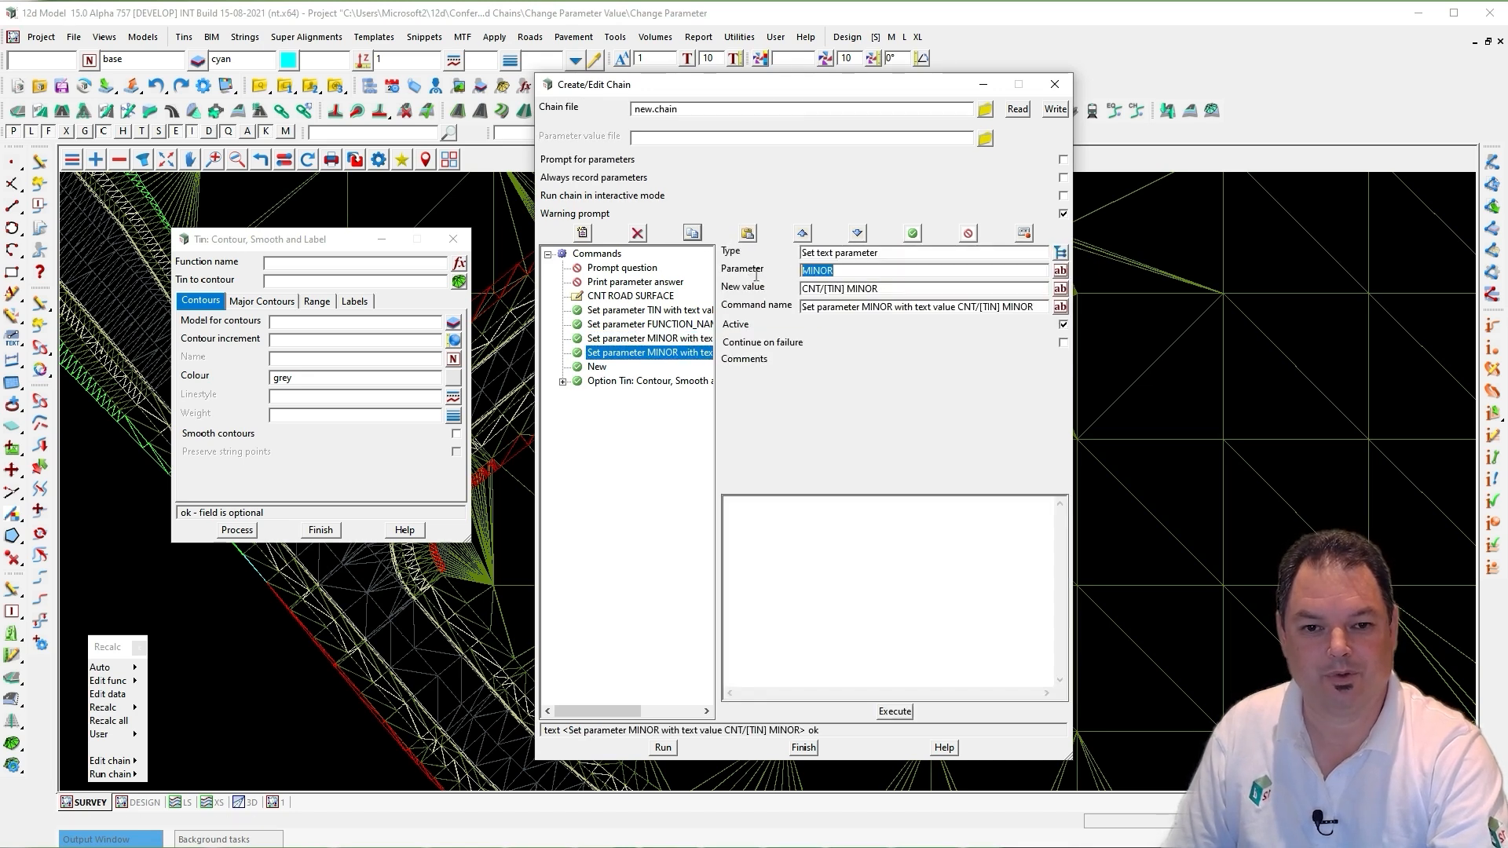
{"action": "type", "text": "MAJO"}
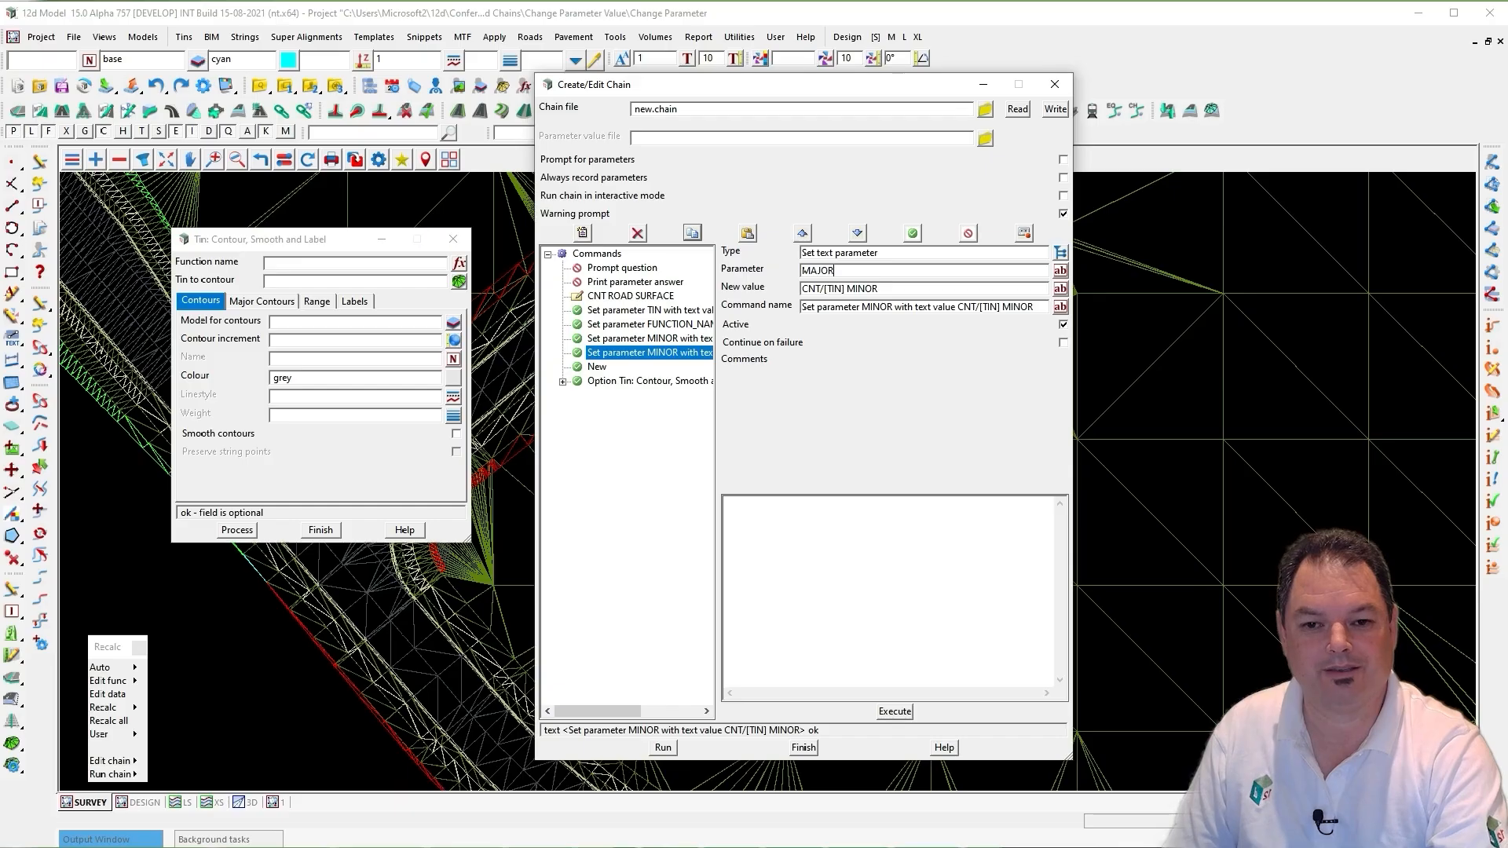
{"action": "left_click_drag", "start_coordinate": [908, 290], "coordinate": [857, 290]}
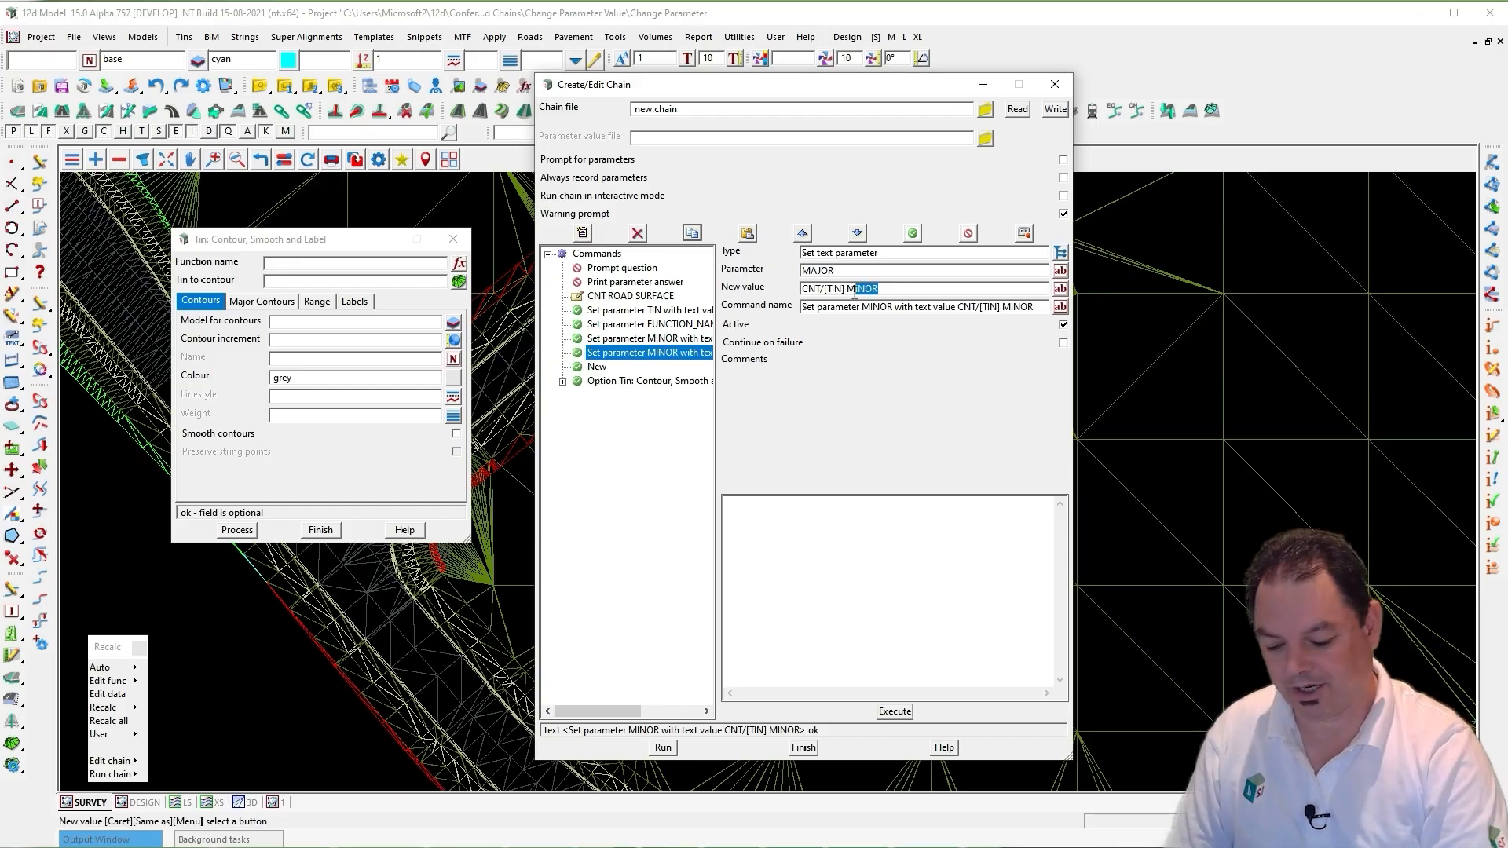
{"action": "type", "text": "AJOR"}
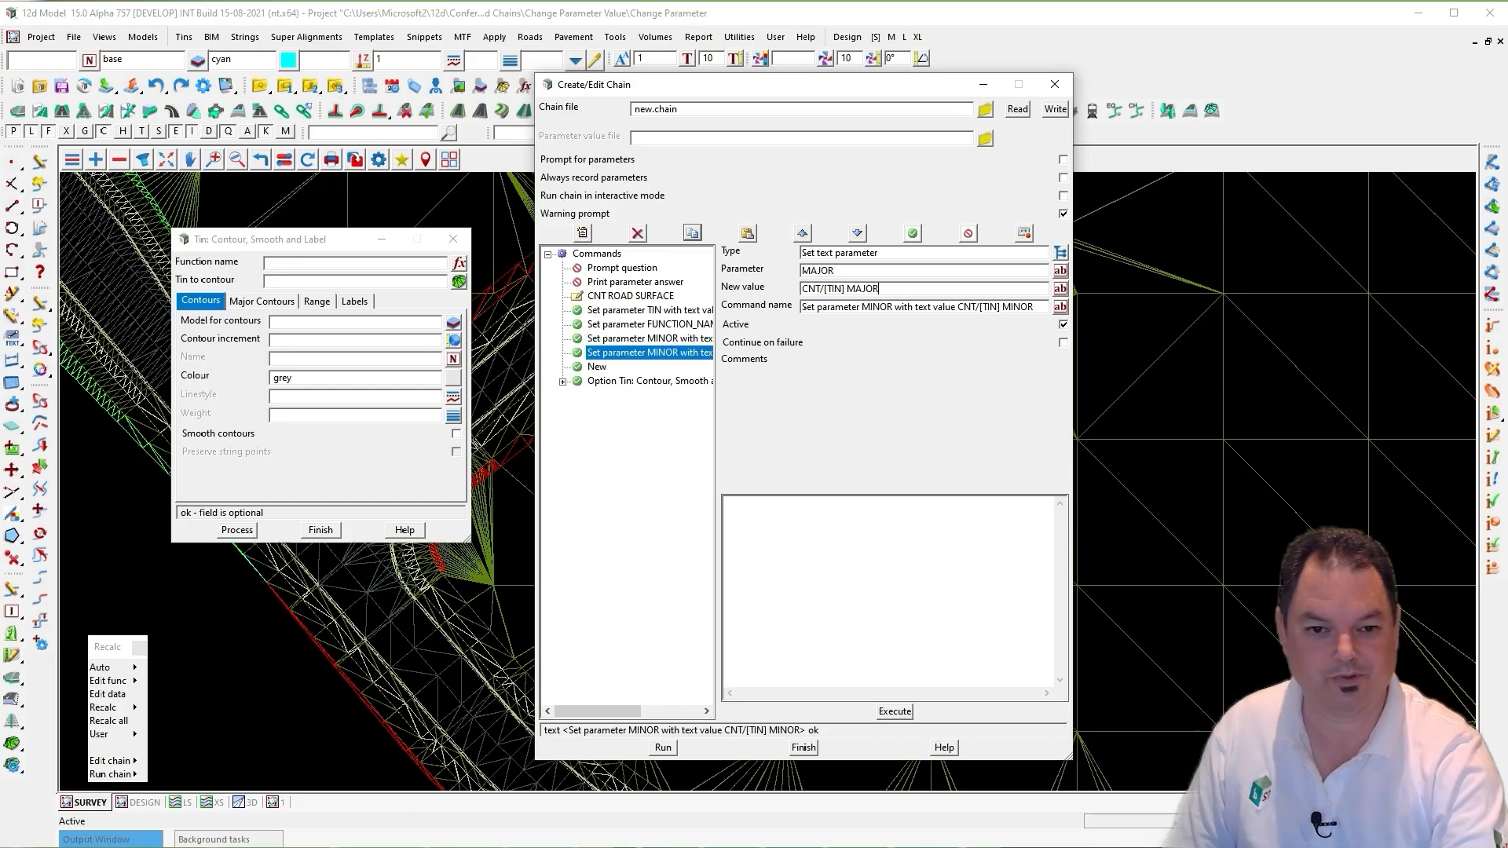
{"action": "left_click", "coordinate": [1061, 307]}
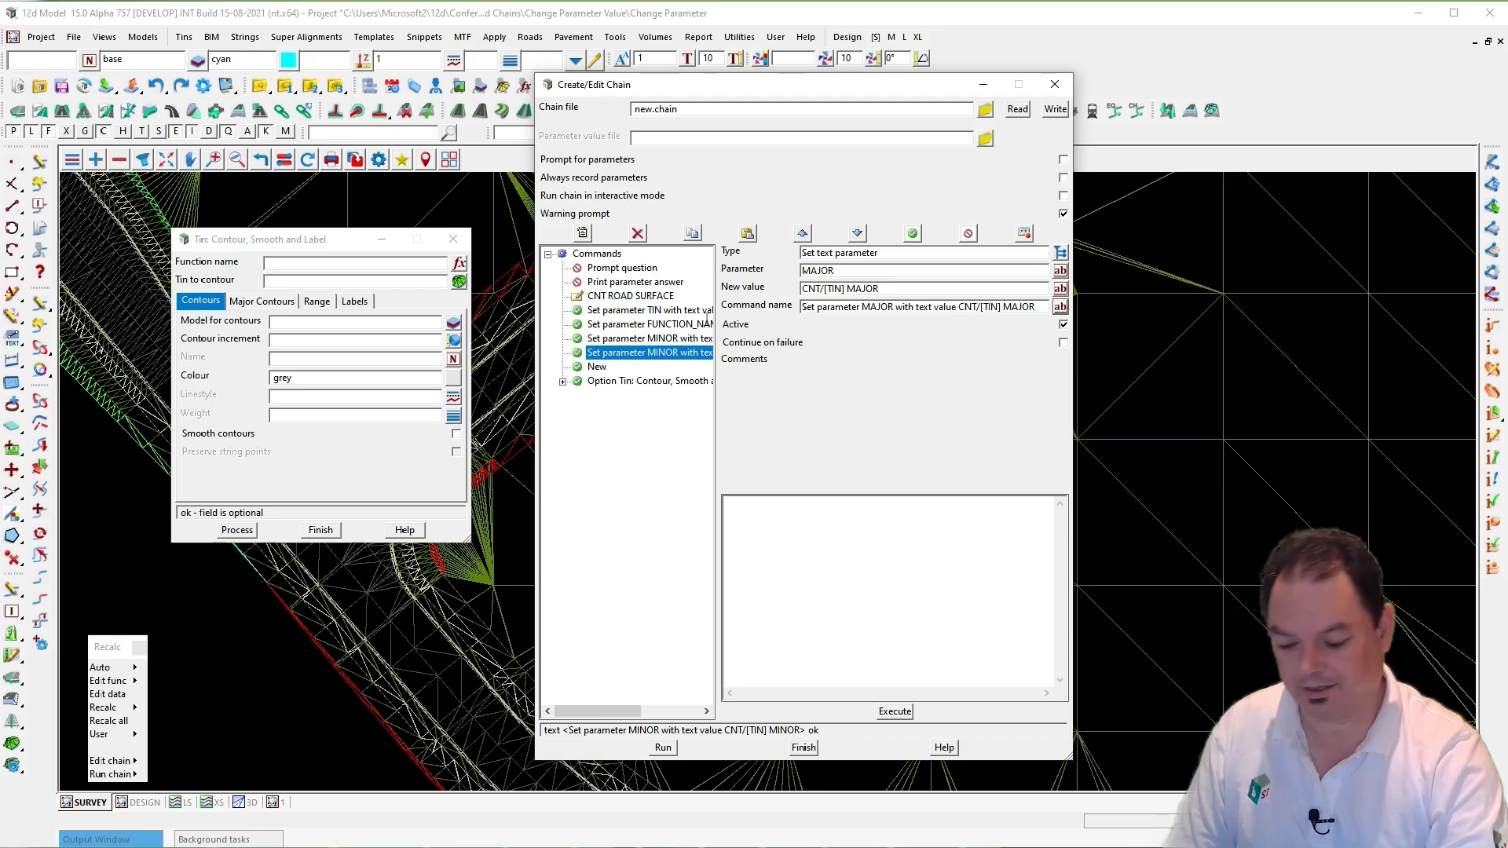
- Change the blank New command's type from Set text parameter to Set double parameter
{"action": "left_click", "coordinate": [595, 367]}
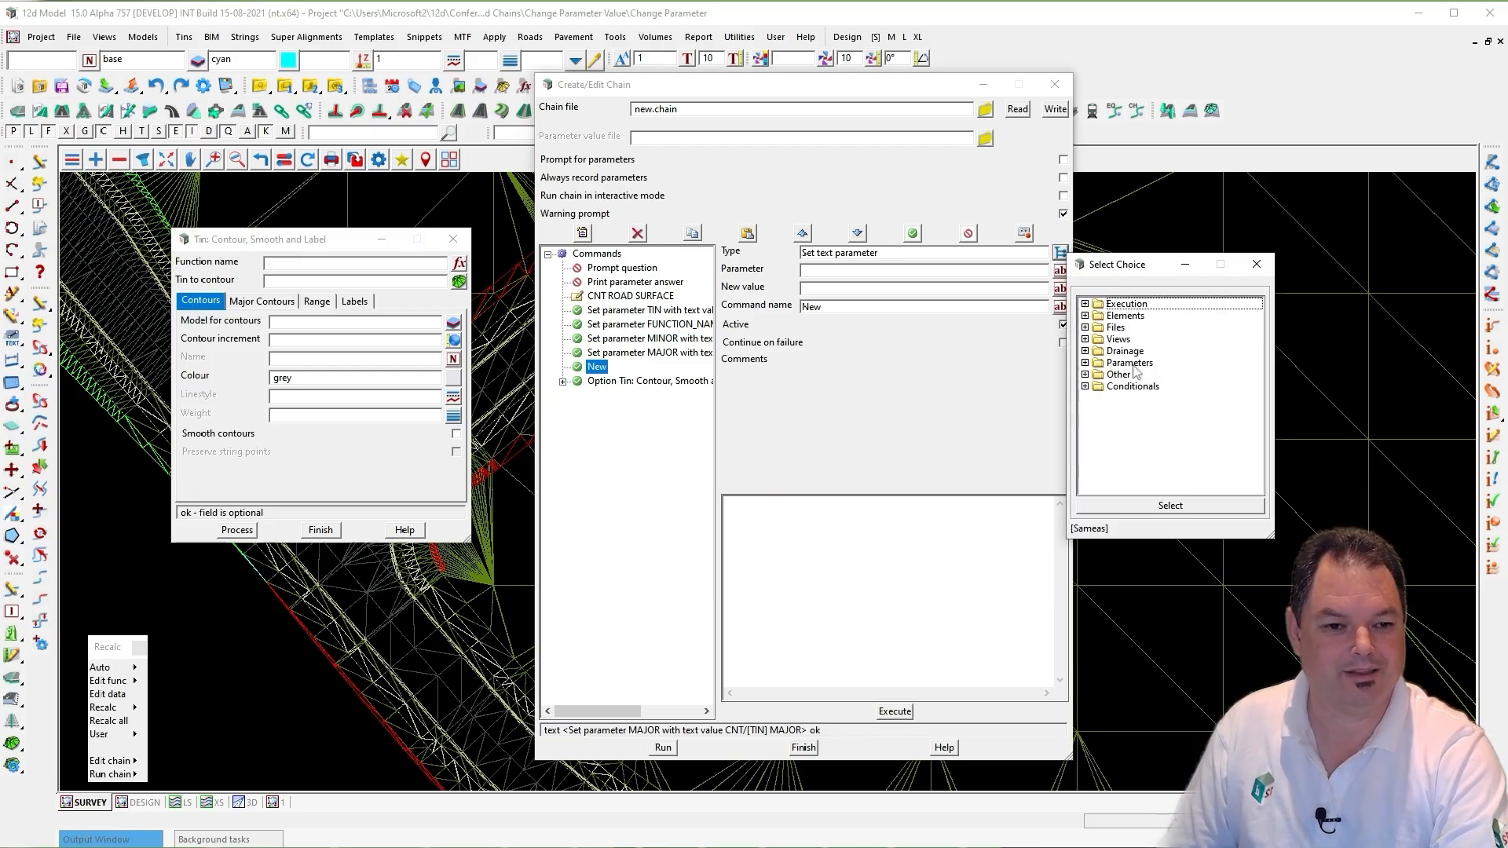
{"action": "double_click", "coordinate": [1131, 364]}
{"action": "double_click", "coordinate": [1154, 437]}
- Make the command set parameter MAJOR_INC to the value 0.2, and generate its command name
{"action": "left_click", "coordinate": [869, 274]}
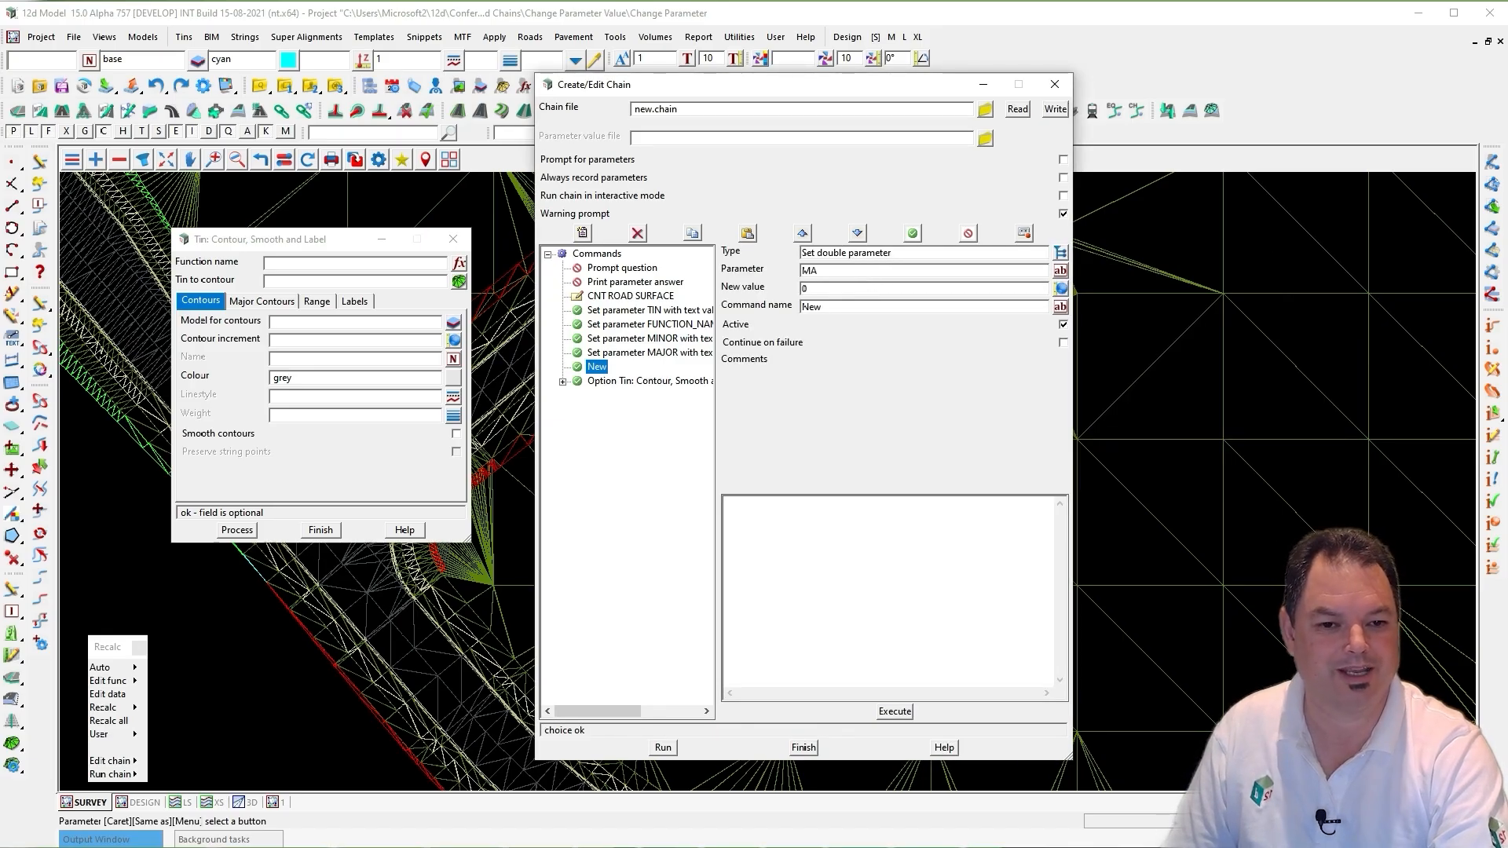
{"action": "type", "text": "MAJOR"}
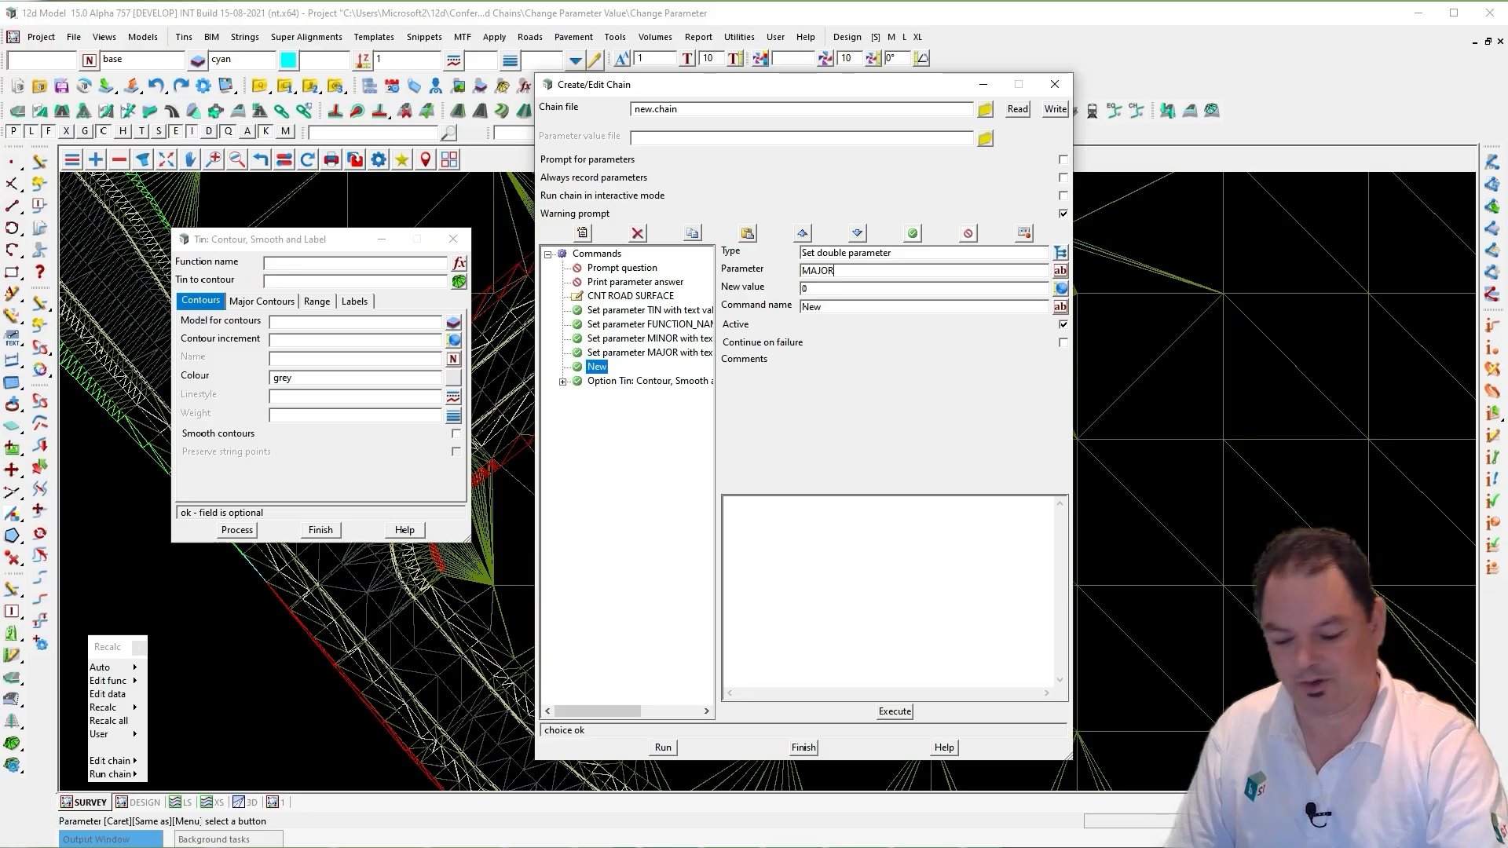
{"action": "type", "text": "_INC"}
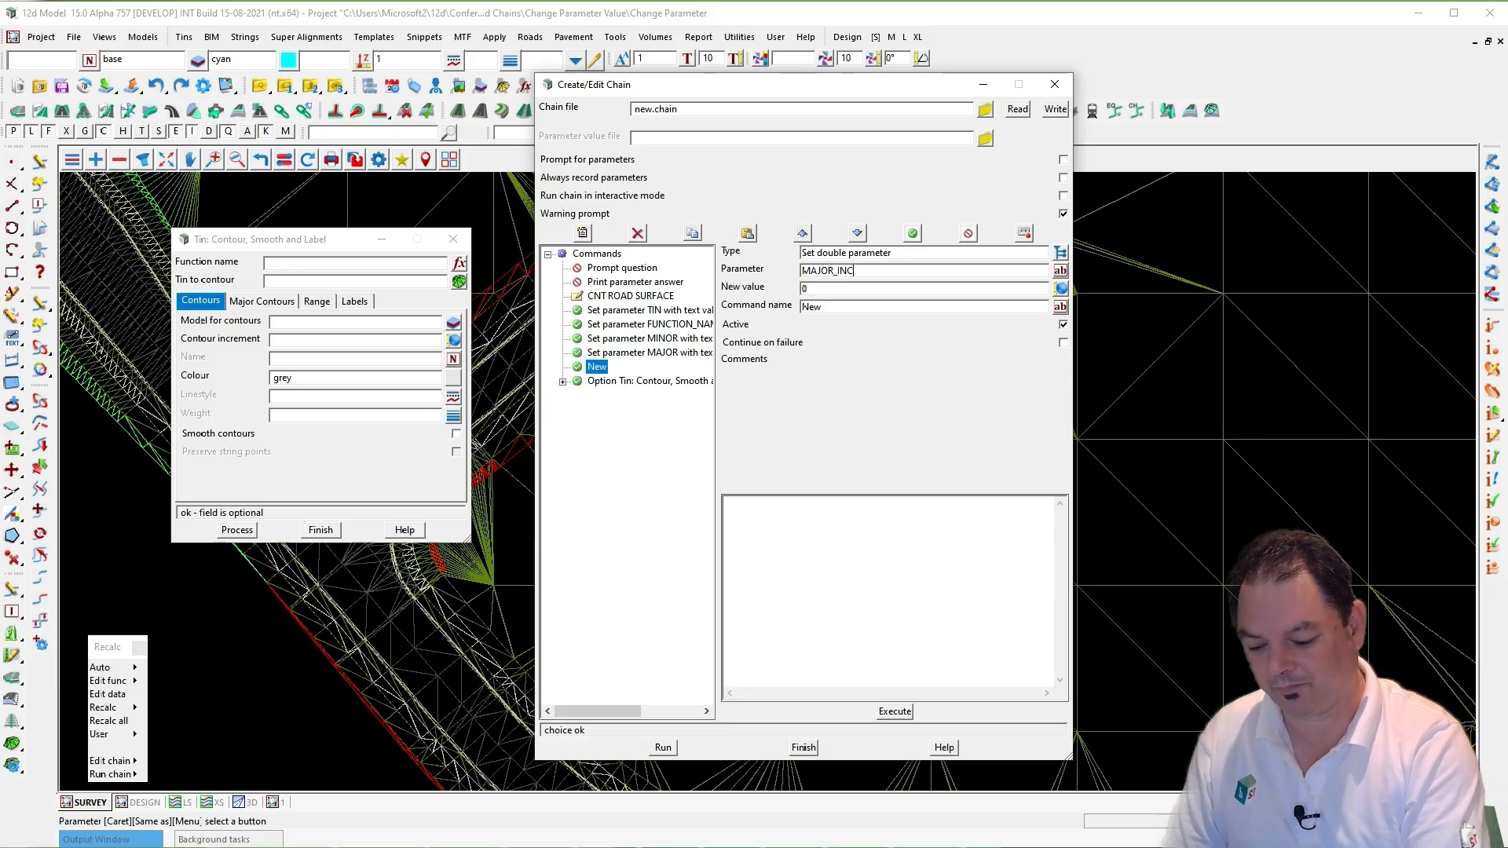
{"action": "left_click", "coordinate": [839, 288]}
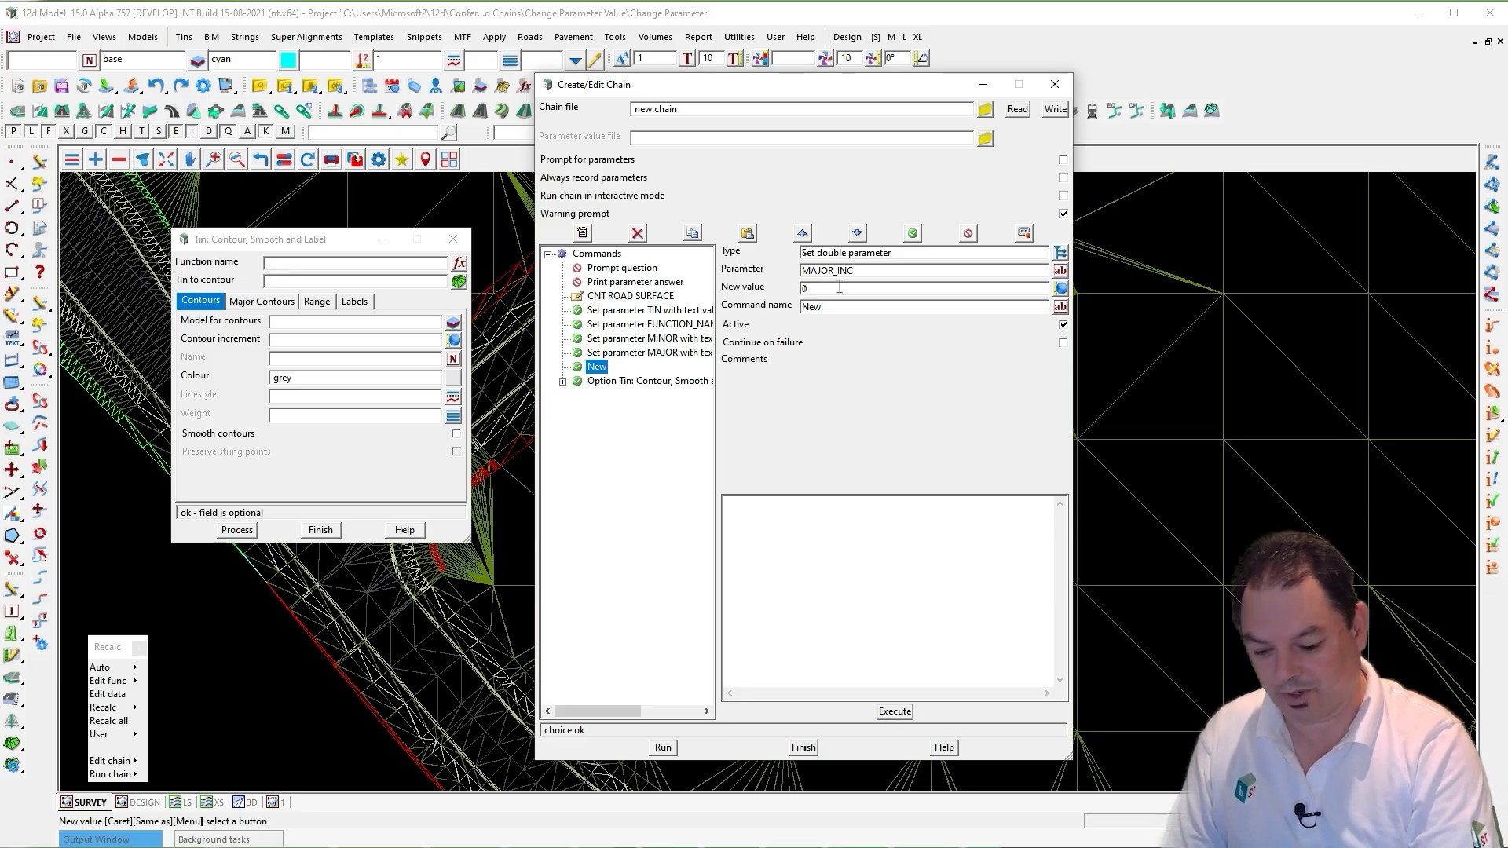
{"action": "double_click", "coordinate": [834, 289]}
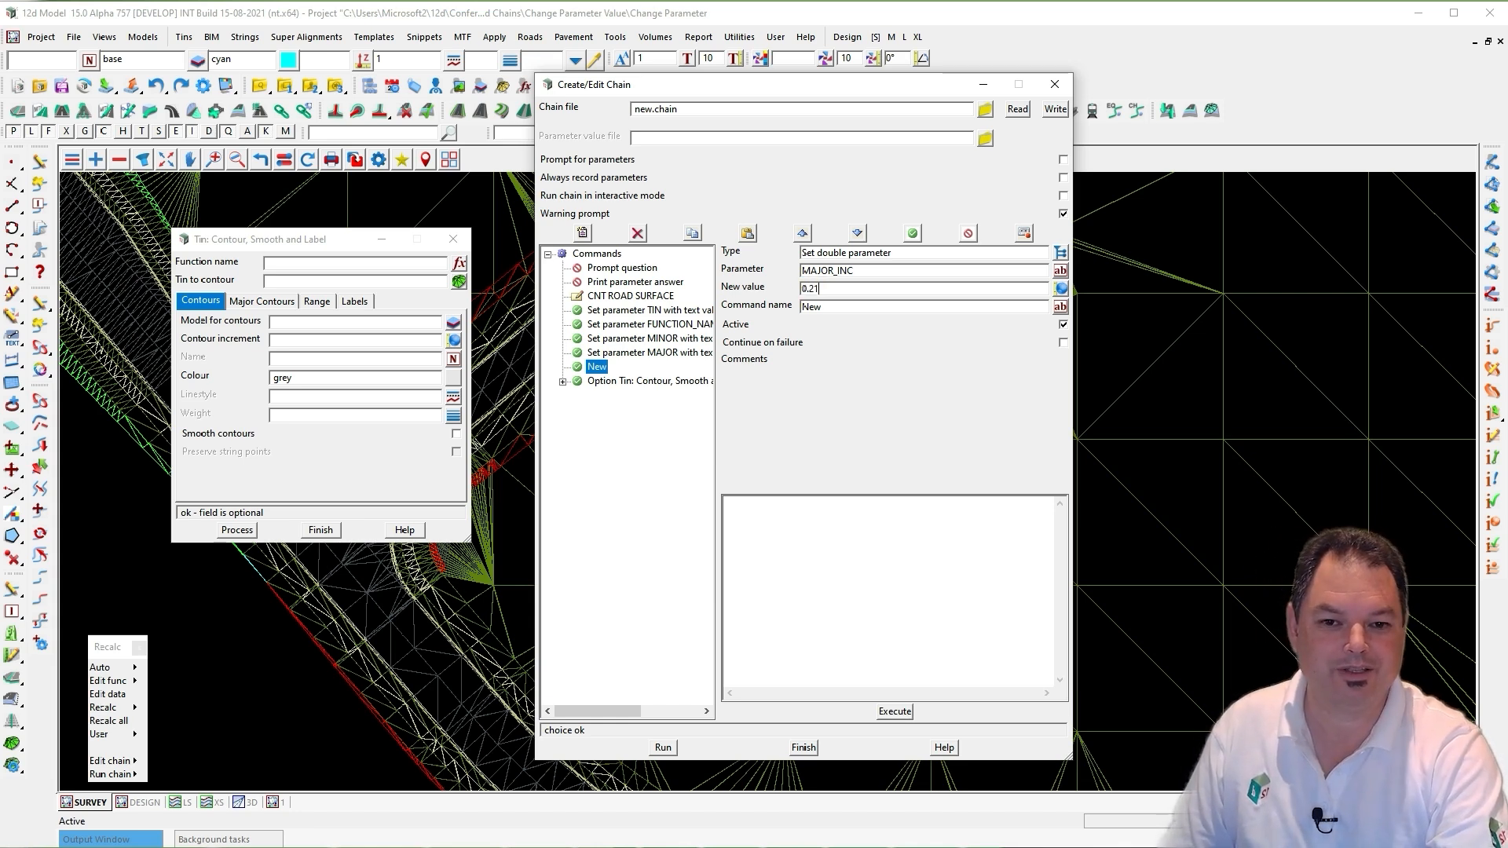
{"action": "key", "text": "BackSpace"}
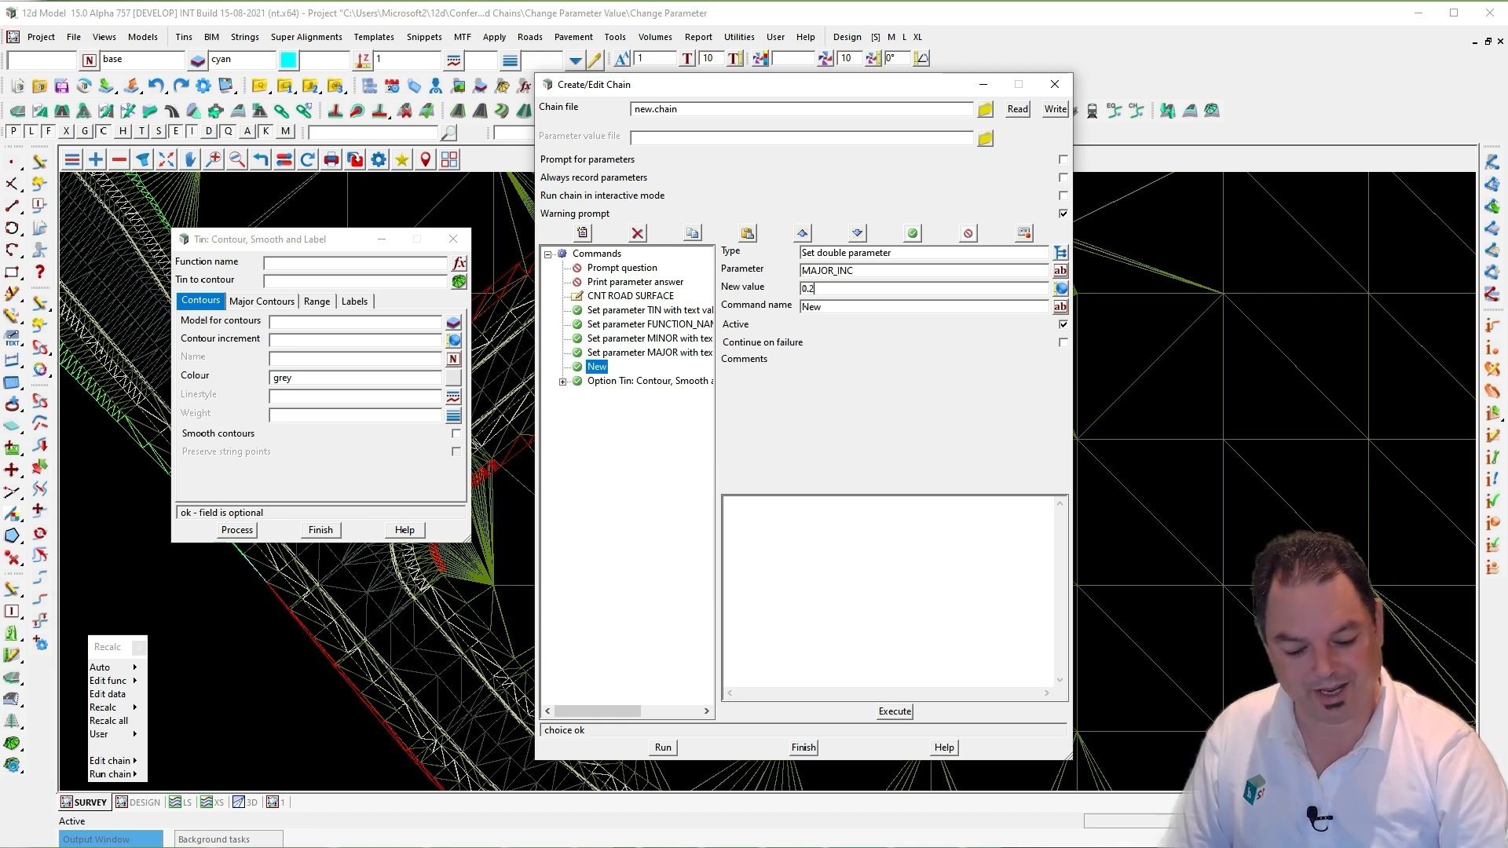
{"action": "left_click", "coordinate": [1061, 306]}
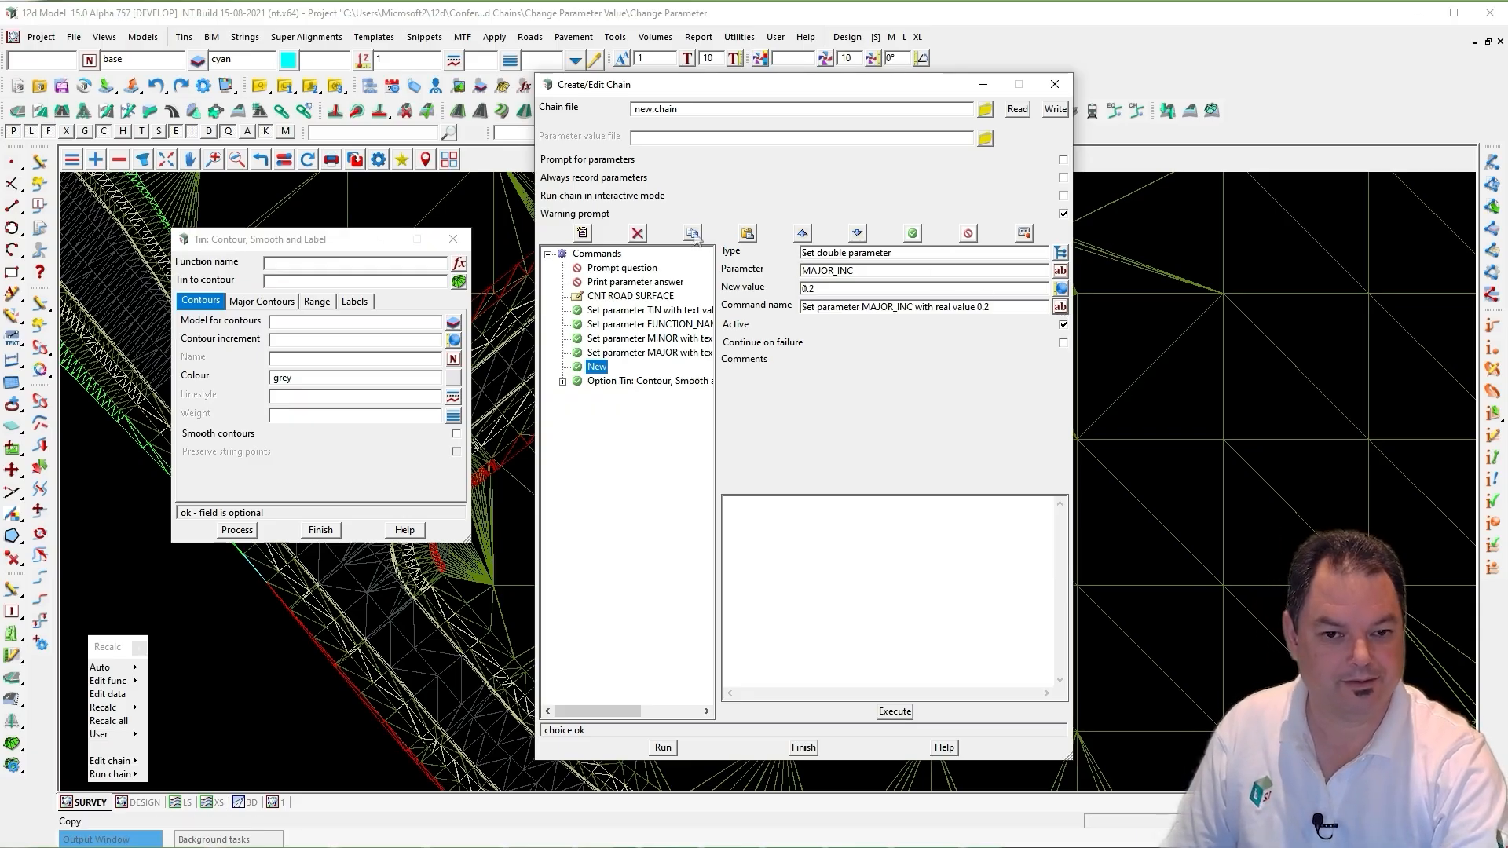
- Duplicate the Set parameter MAJOR_INC command, make the upper copy set parameter MINOR_INC to 0.05, and regenerate its command name
{"action": "left_click", "coordinate": [613, 366]}
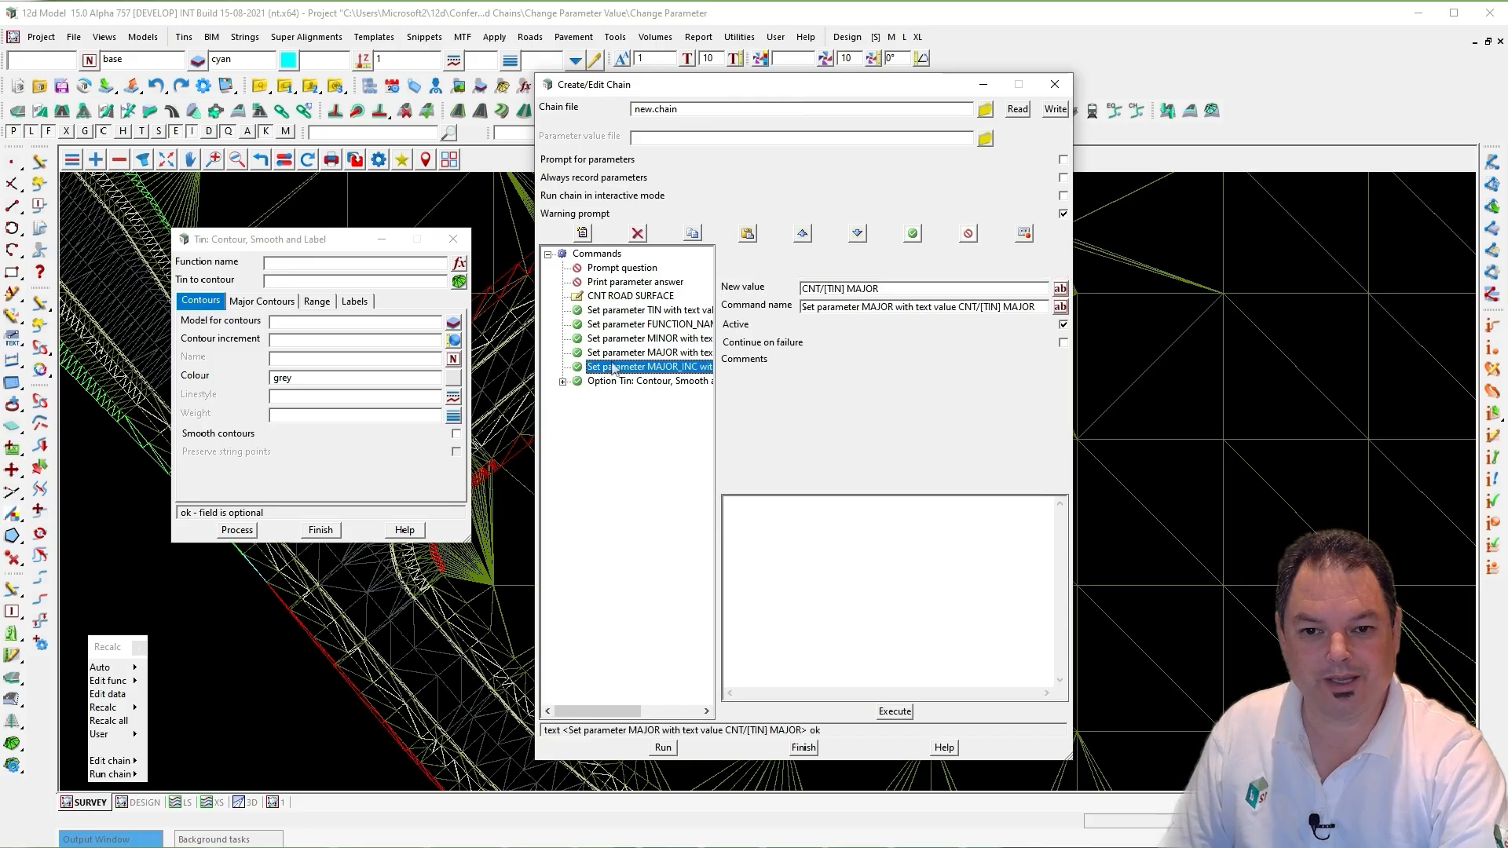
{"action": "left_click", "coordinate": [747, 234]}
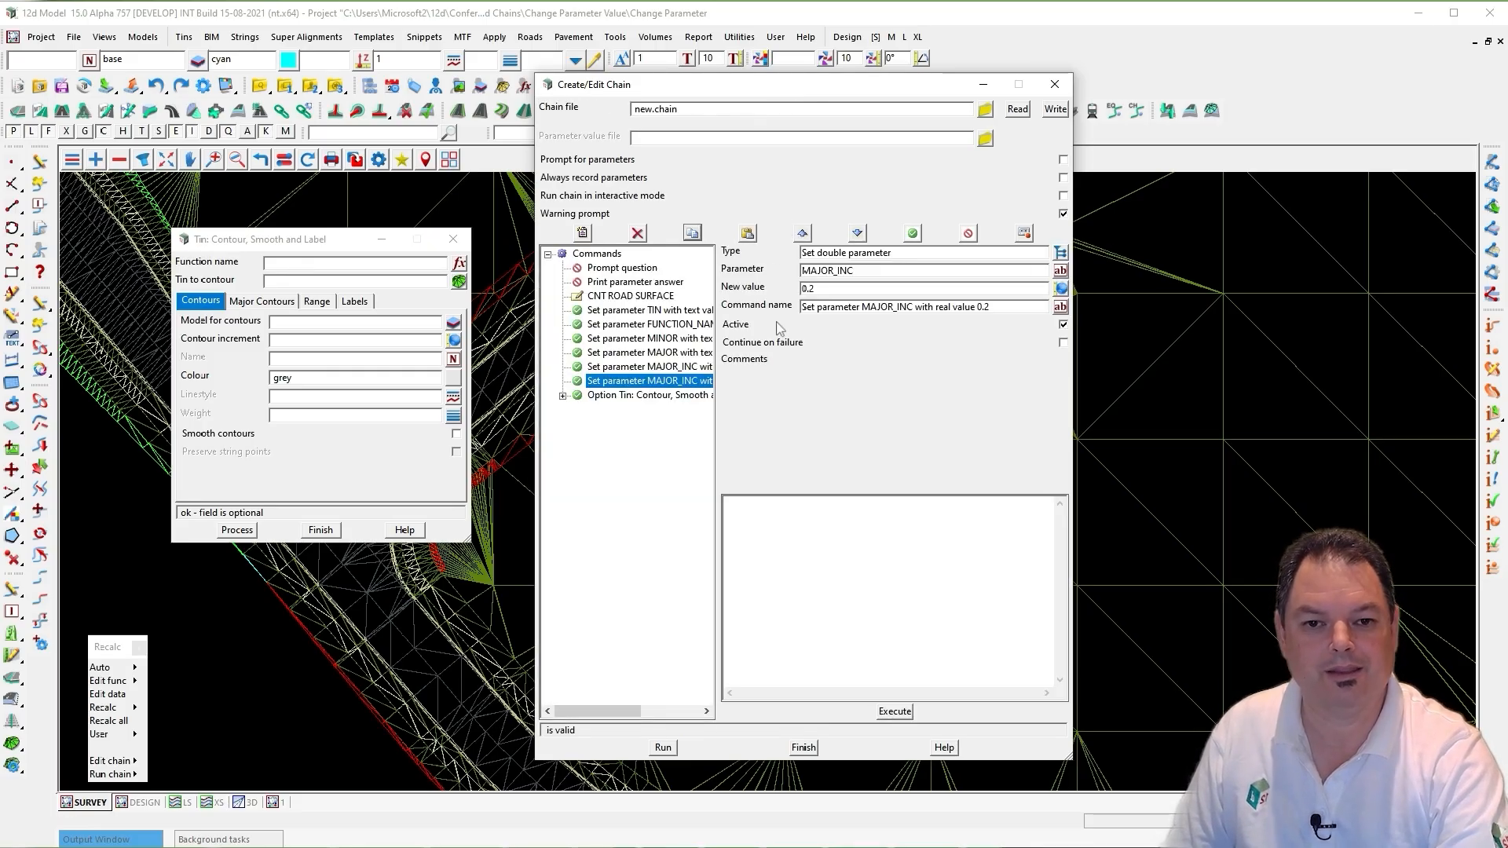
{"action": "left_click", "coordinate": [674, 367]}
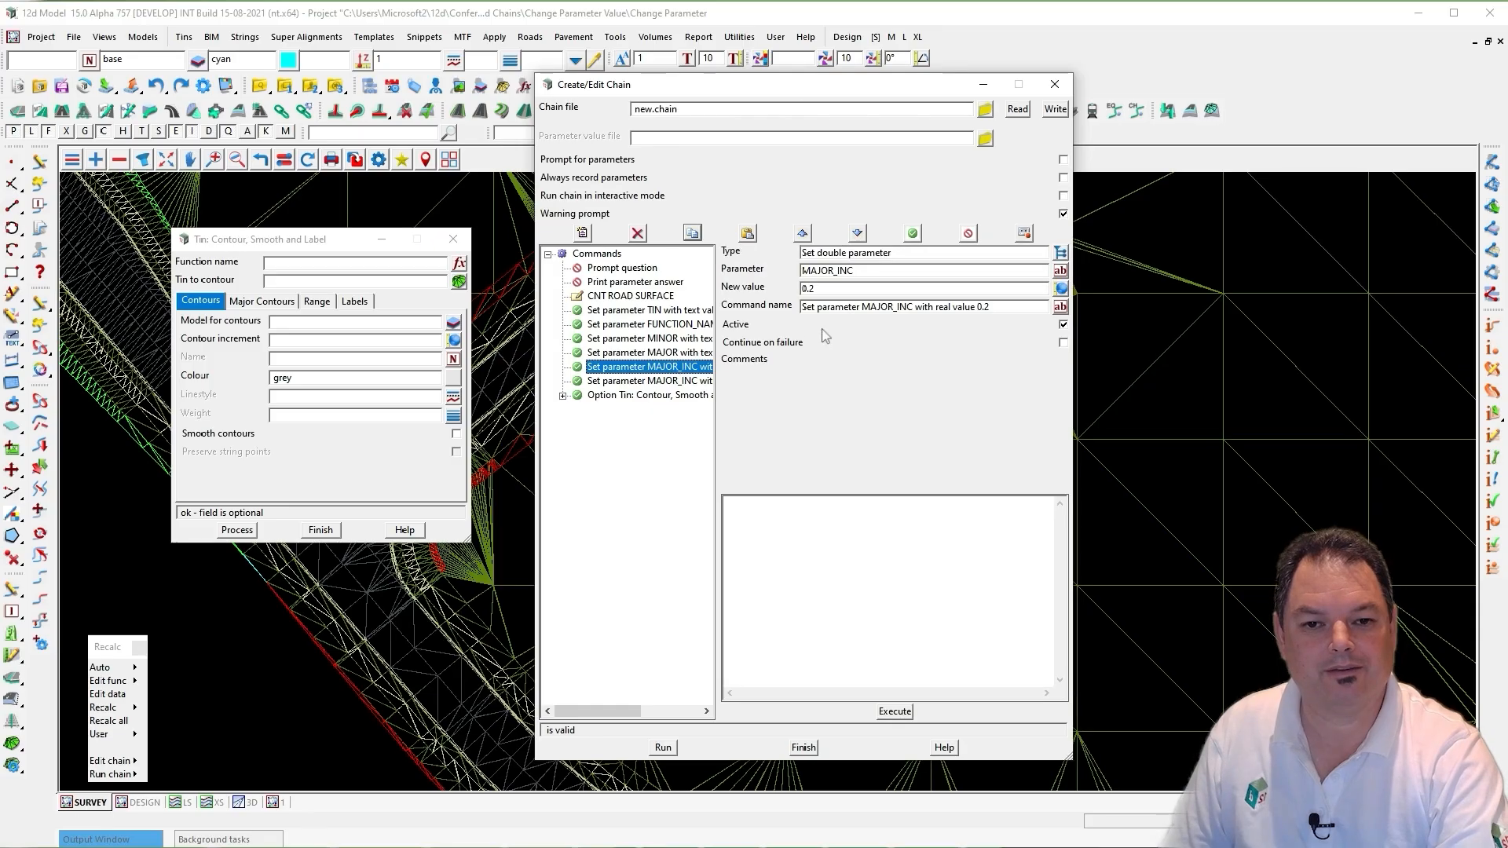
{"action": "left_click_drag", "start_coordinate": [834, 271], "coordinate": [810, 273]}
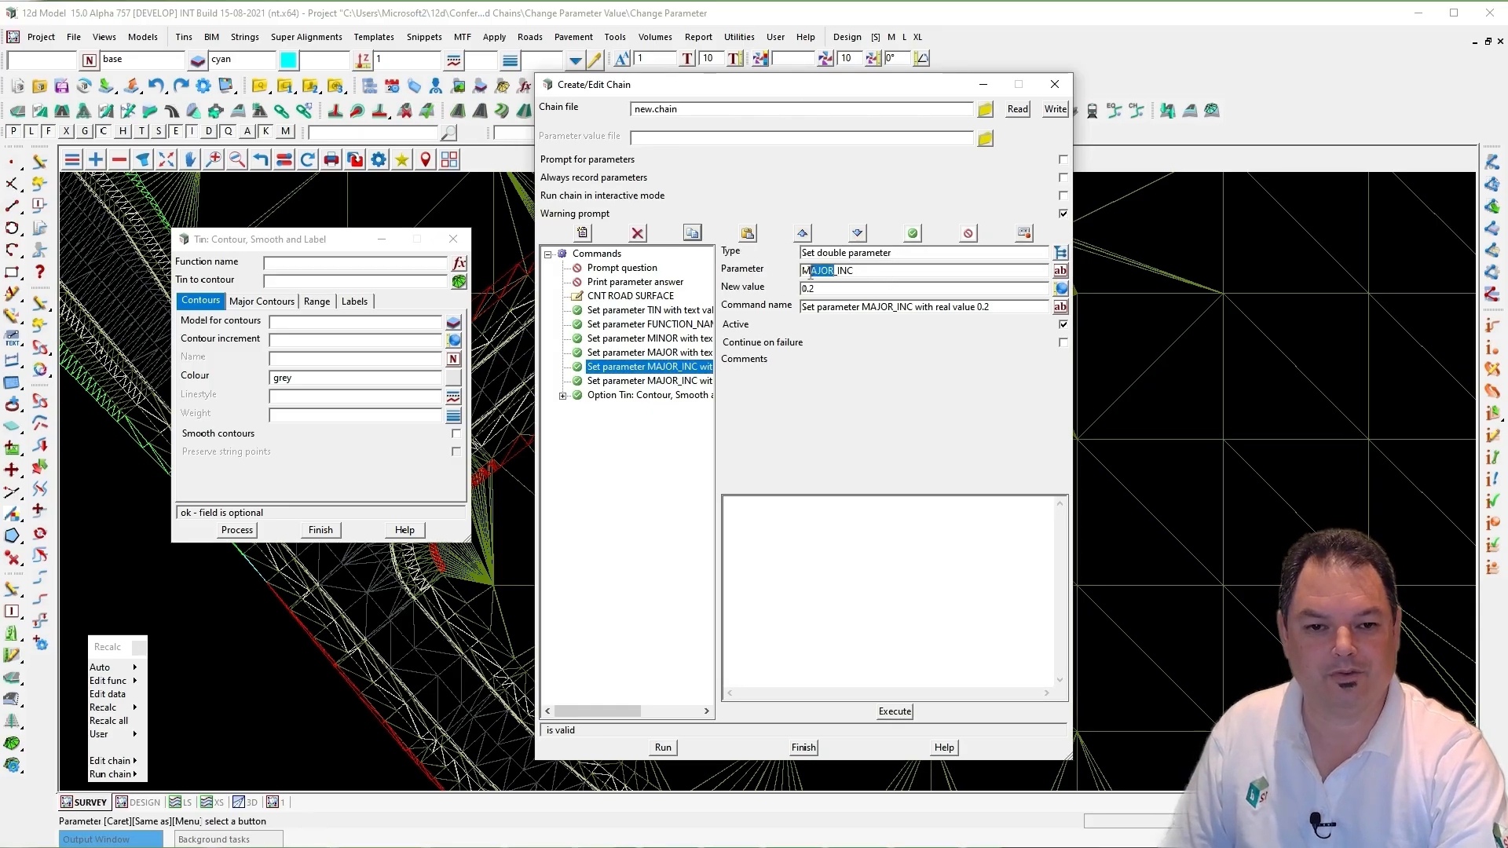
{"action": "type", "text": "INO"}
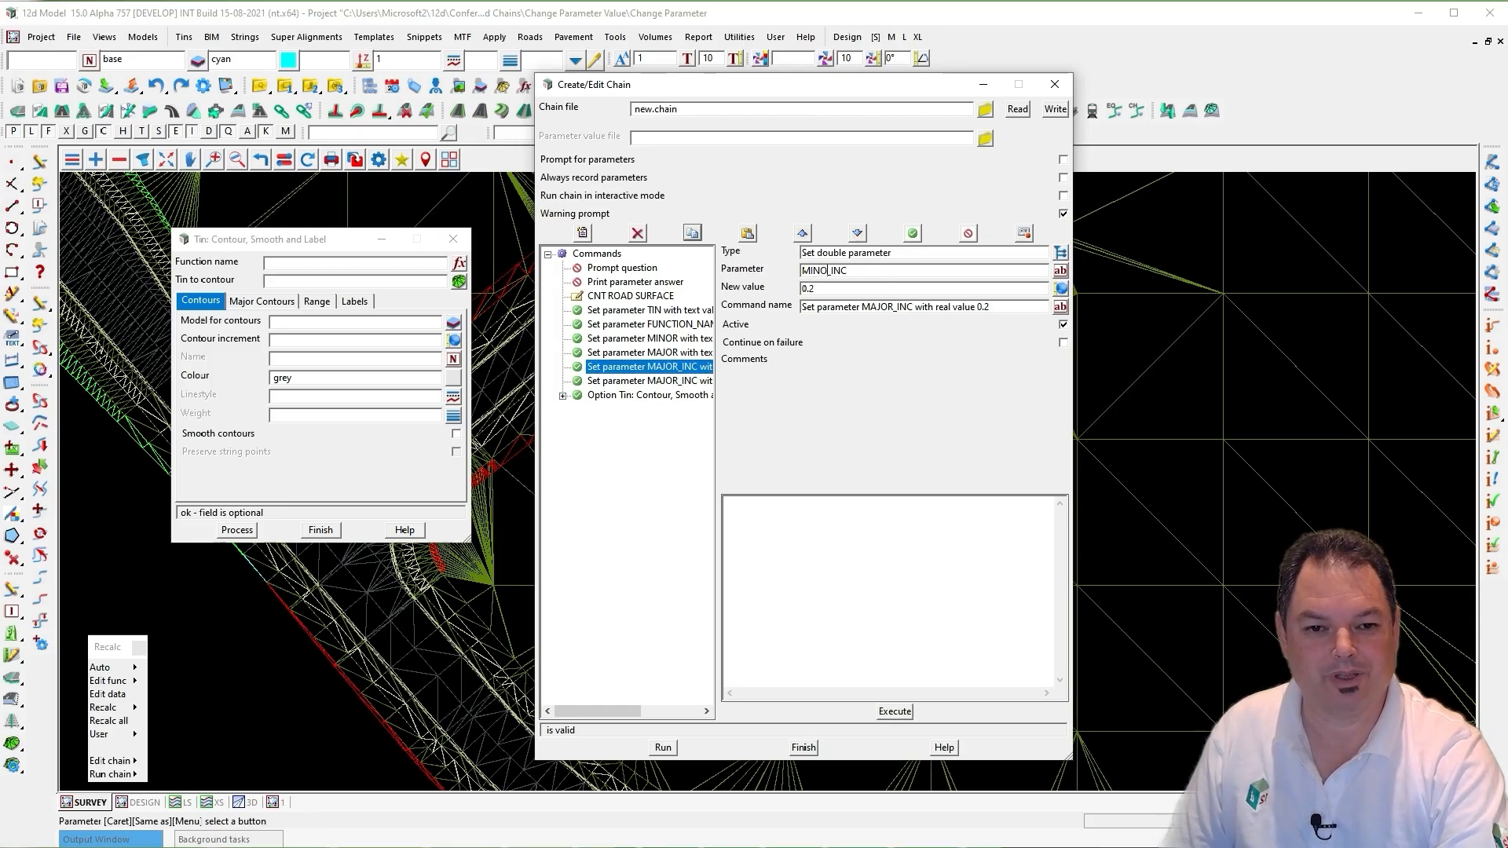
{"action": "left_click_drag", "start_coordinate": [839, 289], "coordinate": [801, 289]}
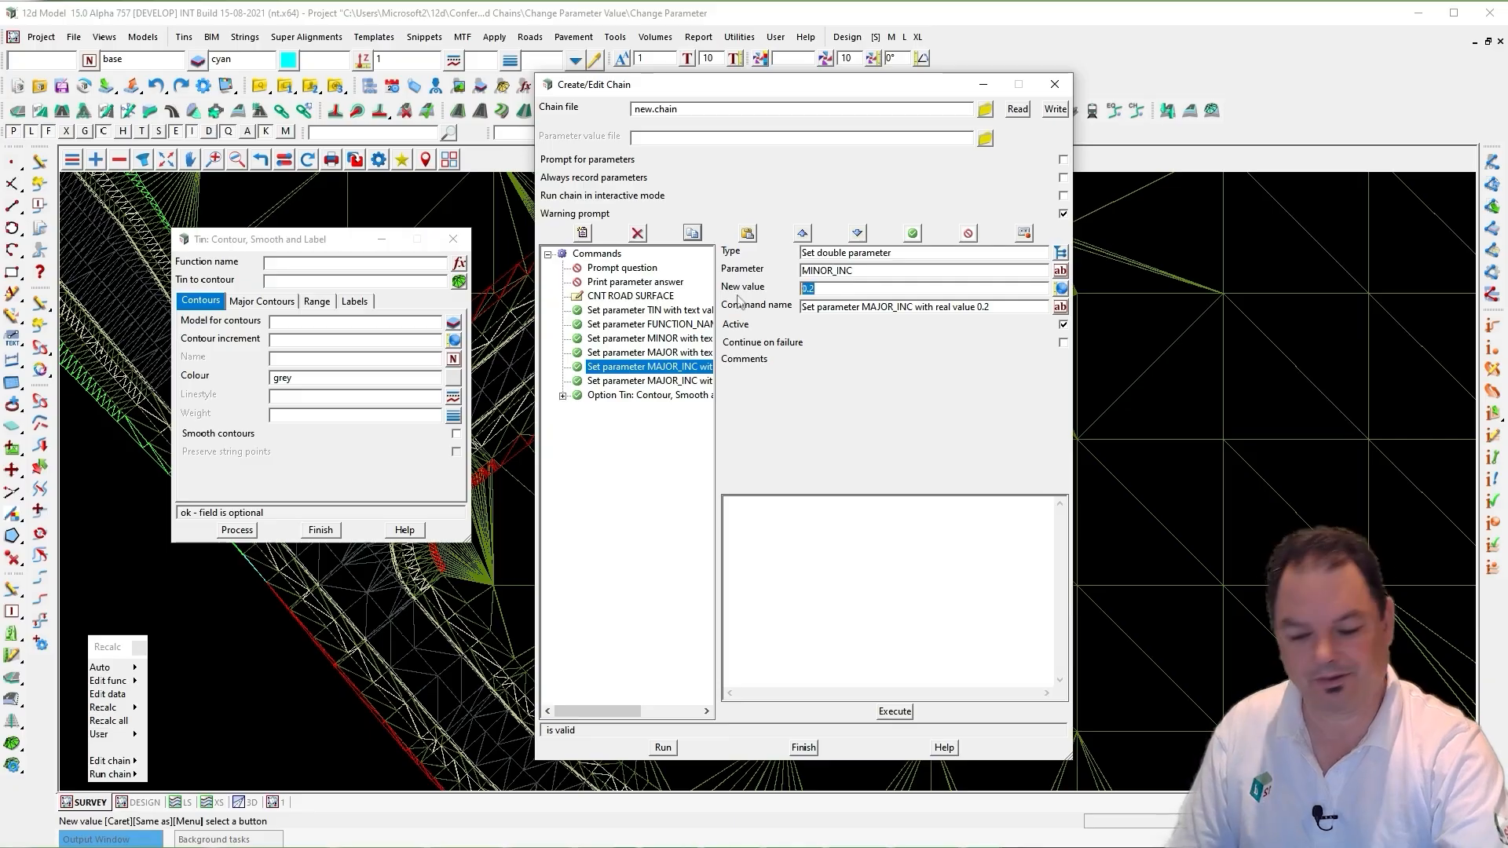
{"action": "type", "text": "05"}
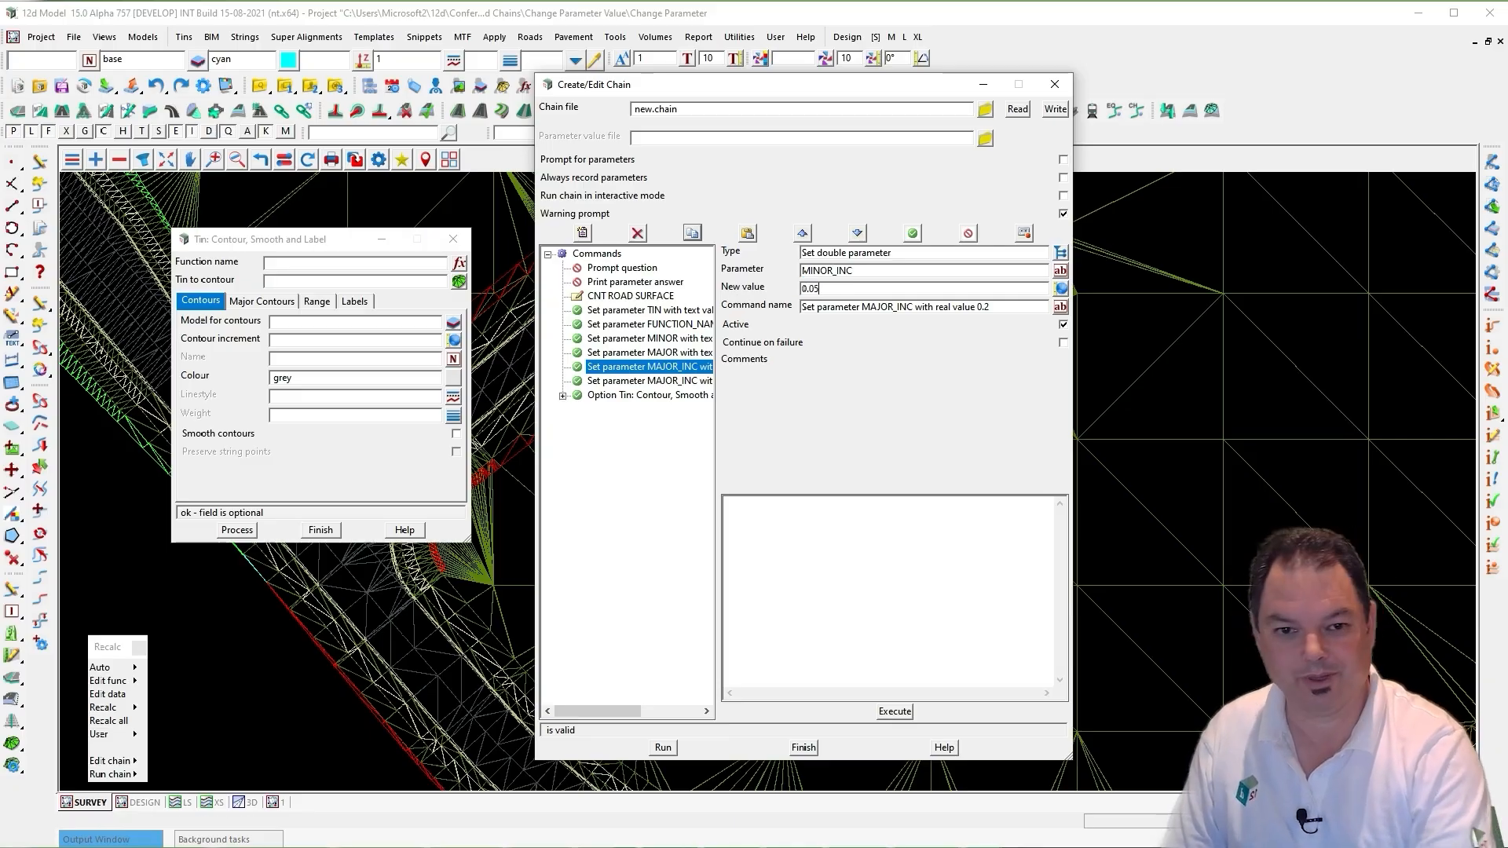
{"action": "left_click", "coordinate": [1060, 307]}
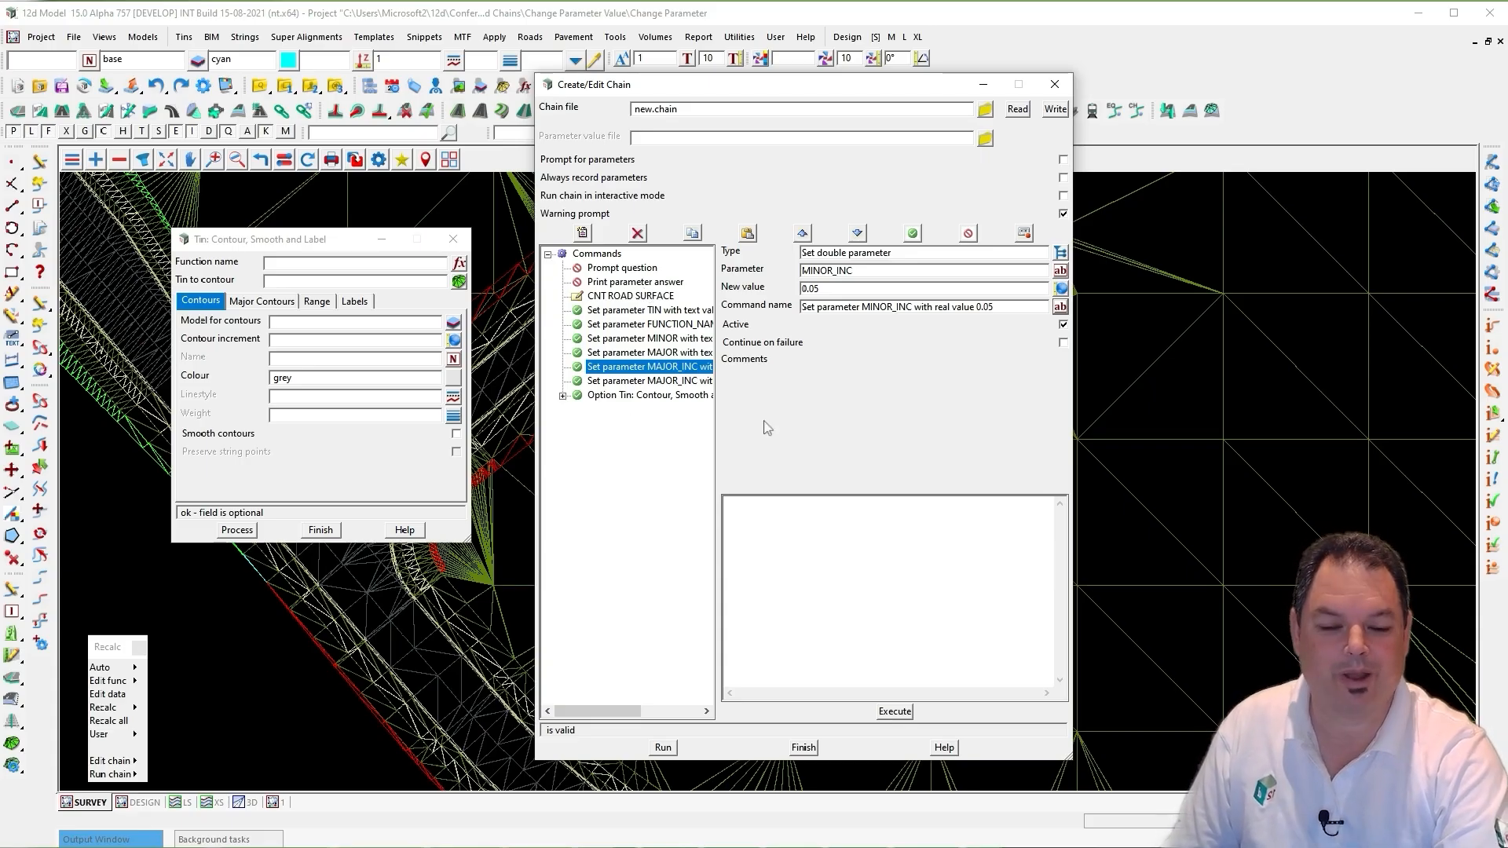
- Duplicate the whole block from the CNT ROAD SURFACE comment through the Tin: Contour, Smooth and Label option, placing the copy directly below it
{"action": "left_click_drag", "start_coordinate": [609, 88], "coordinate": [827, 86]}
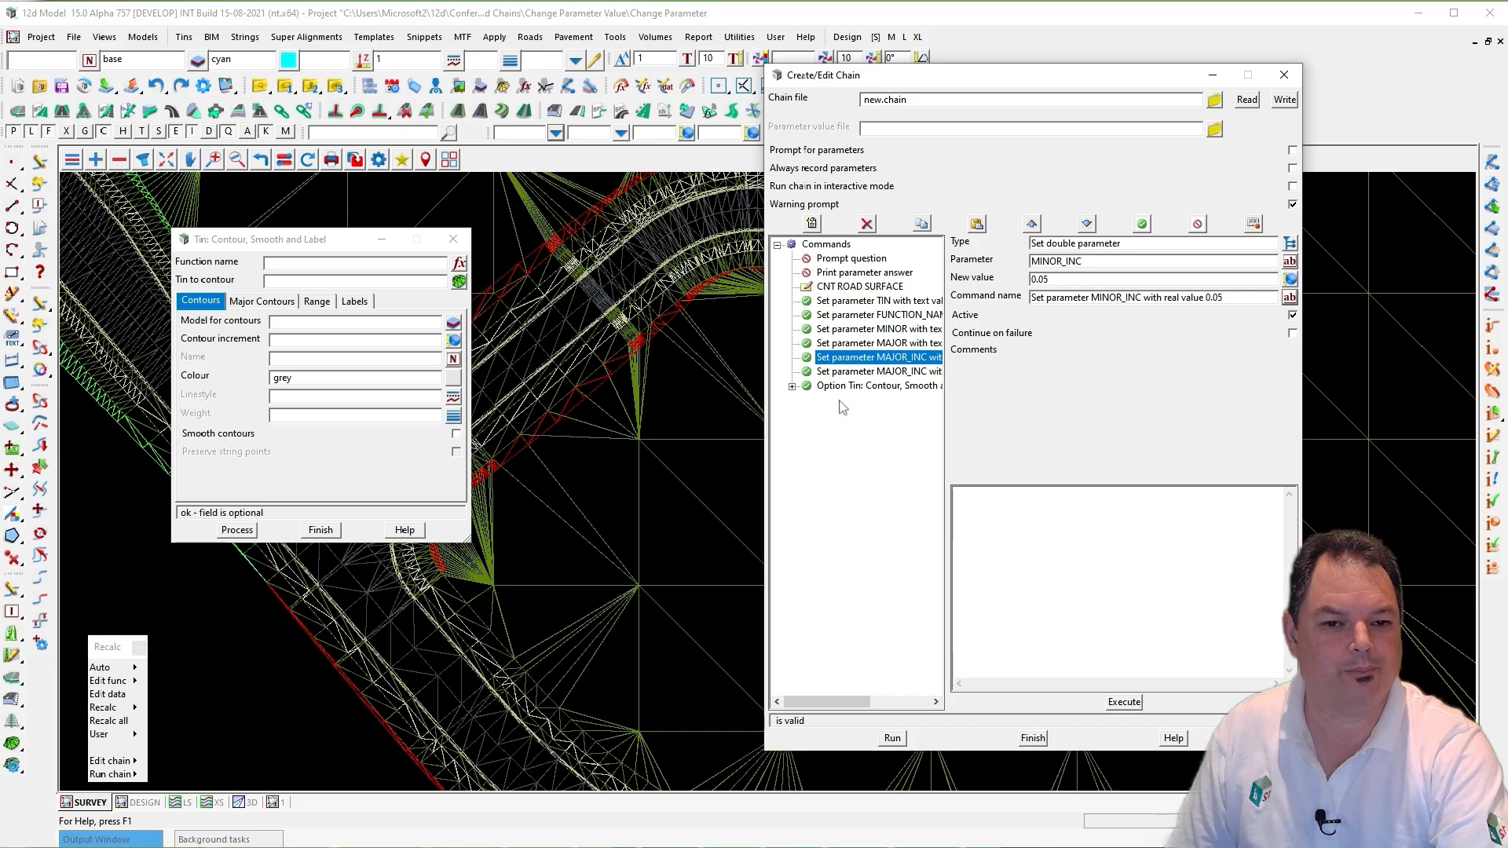
{"action": "left_click", "coordinate": [848, 284]}
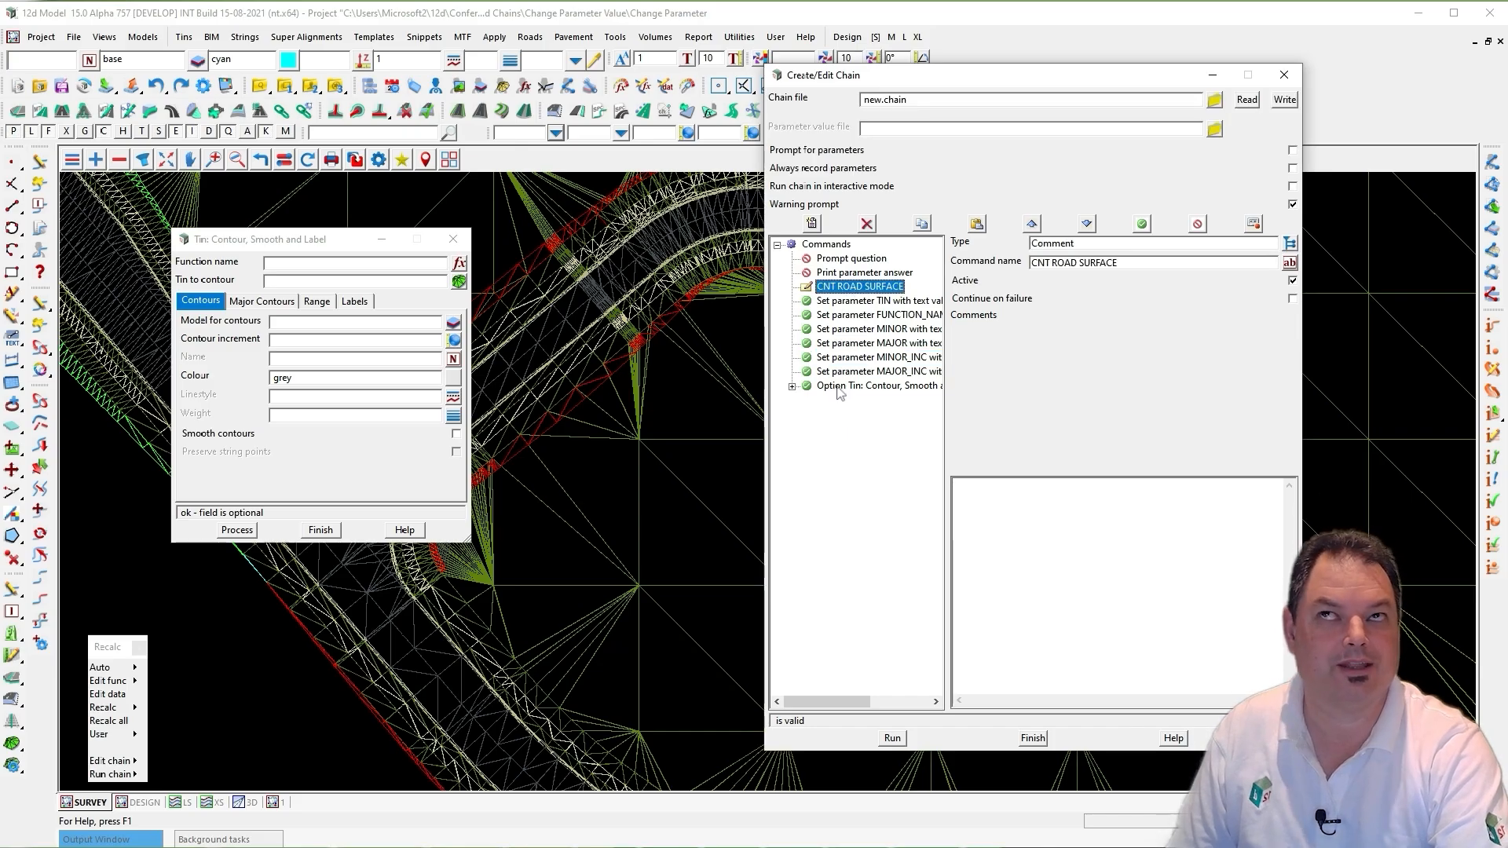
{"action": "left_click", "coordinate": [840, 386], "text": "shift"}
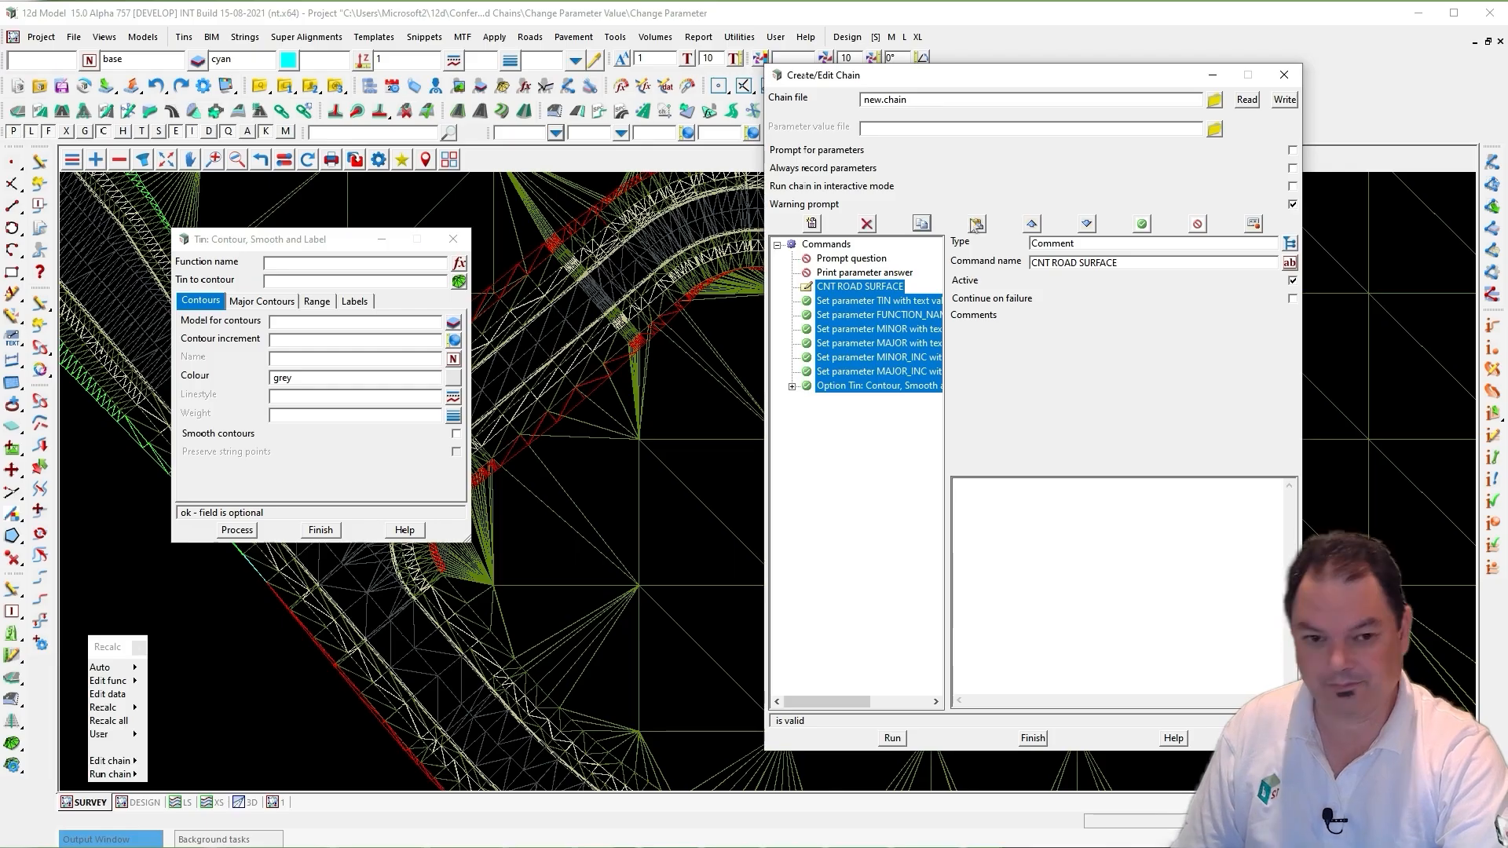
{"action": "left_click", "coordinate": [872, 385]}
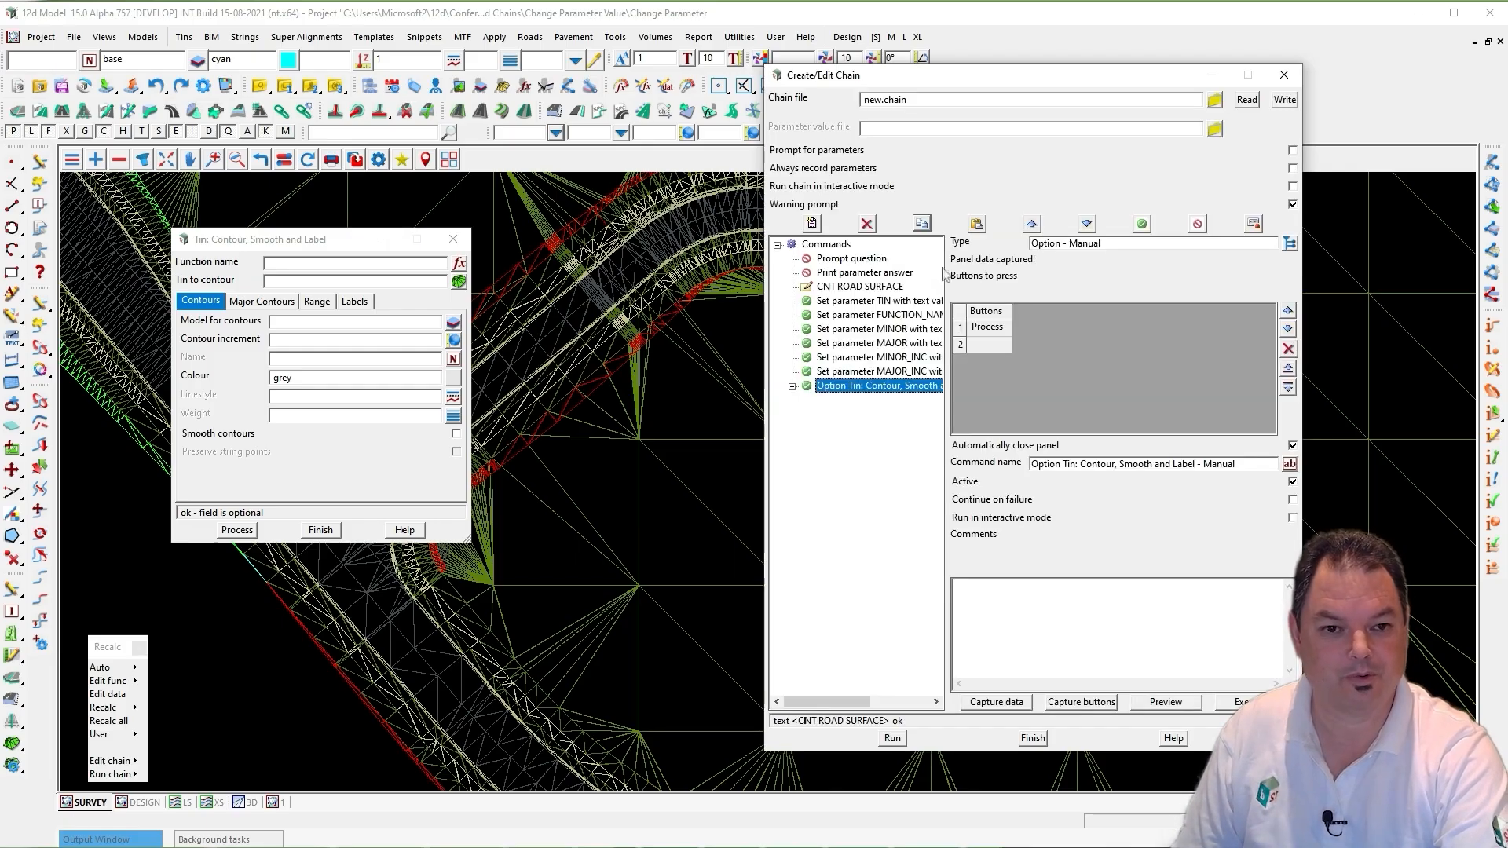
{"action": "left_click", "coordinate": [976, 225]}
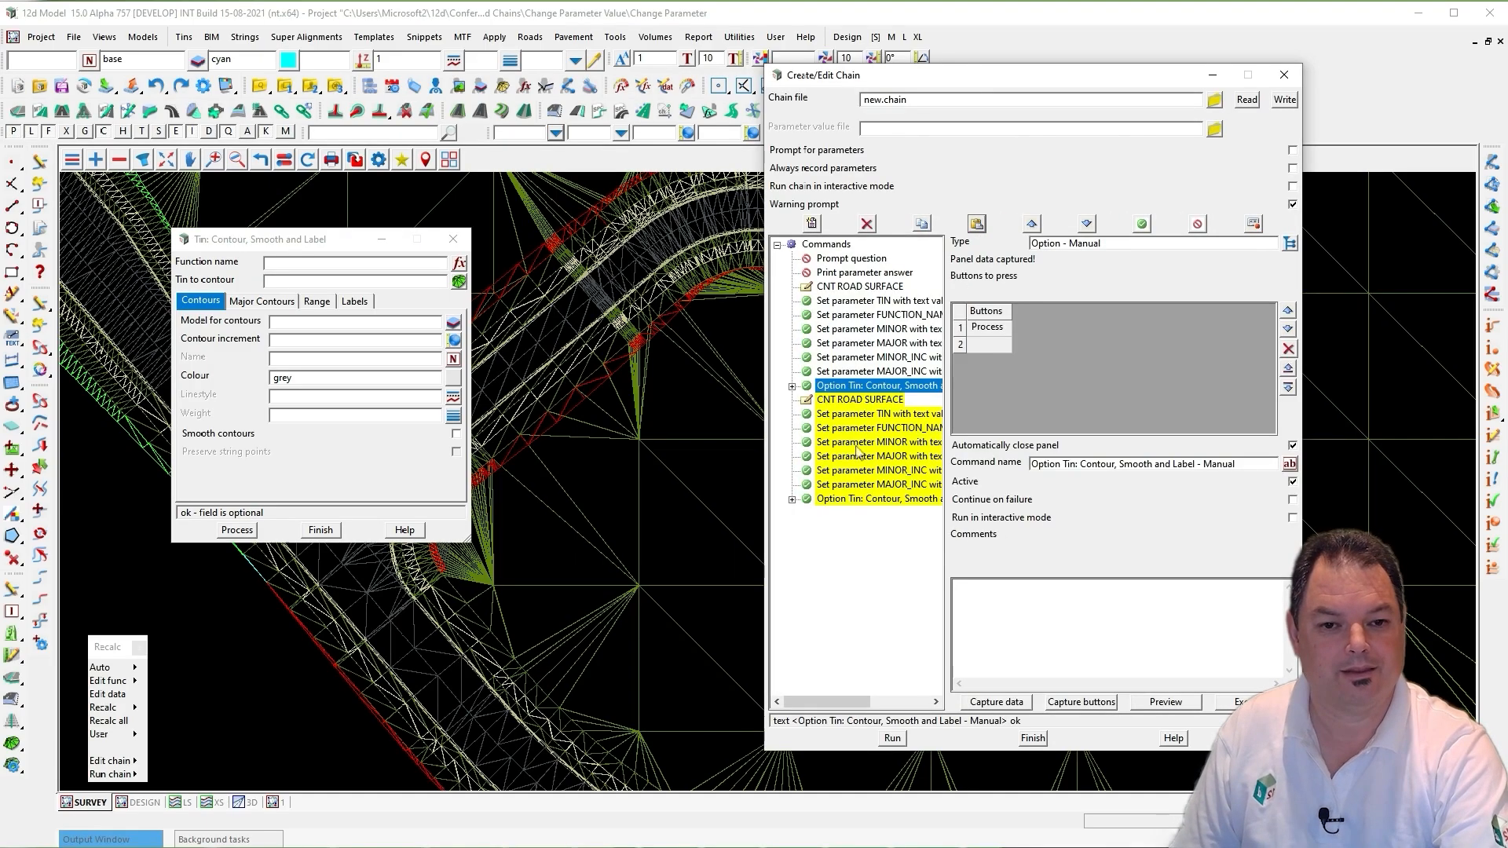
- Rename the duplicated block's CNT ROAD SURFACE comment as CNT LOTS
{"action": "left_click", "coordinate": [853, 401]}
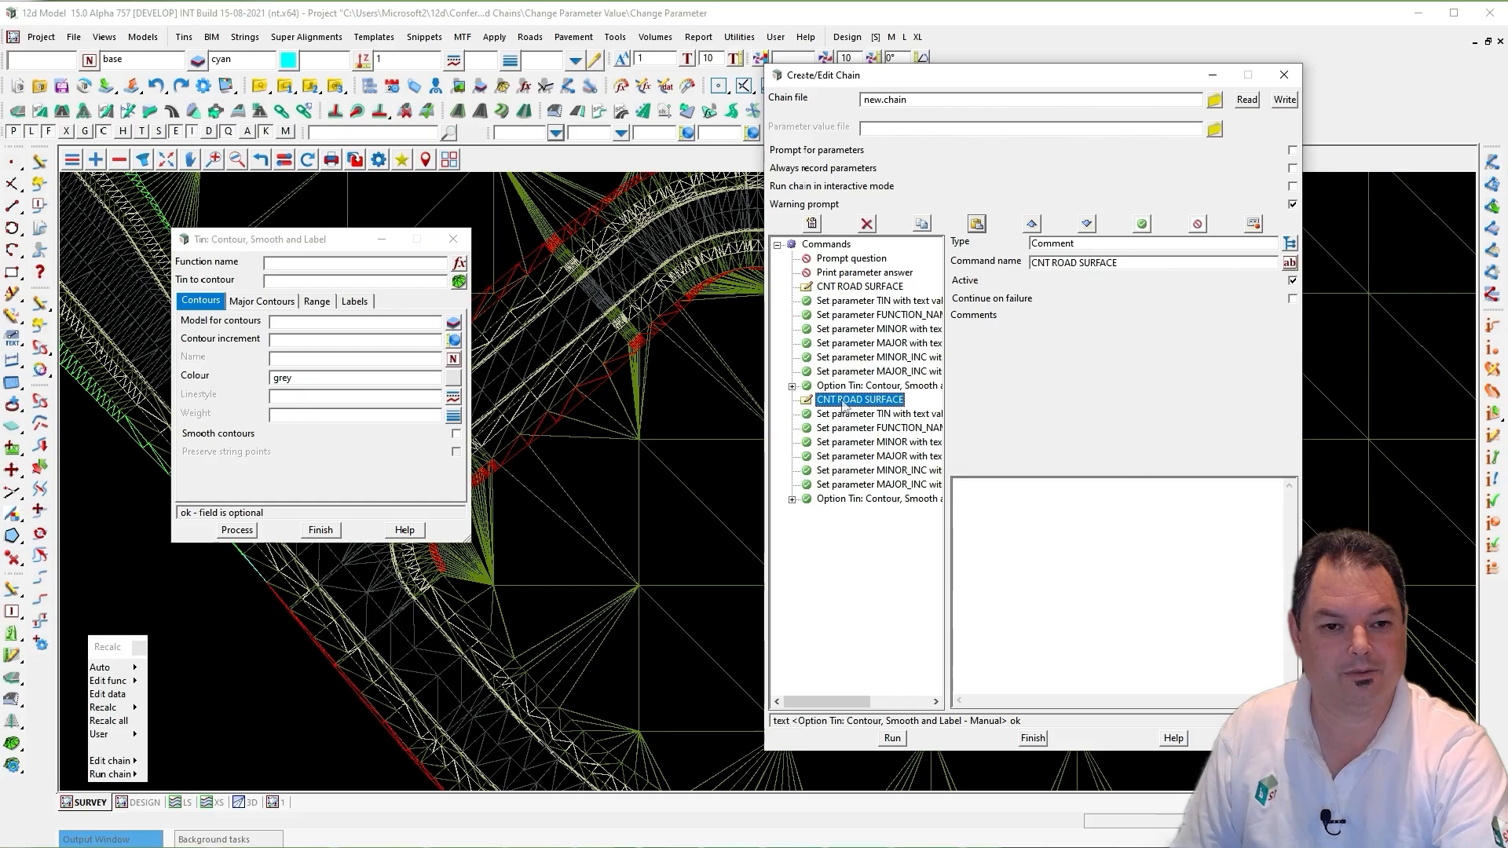
{"action": "left_click_drag", "start_coordinate": [1119, 264], "coordinate": [1056, 270]}
{"action": "type", "text": "LOTS"}
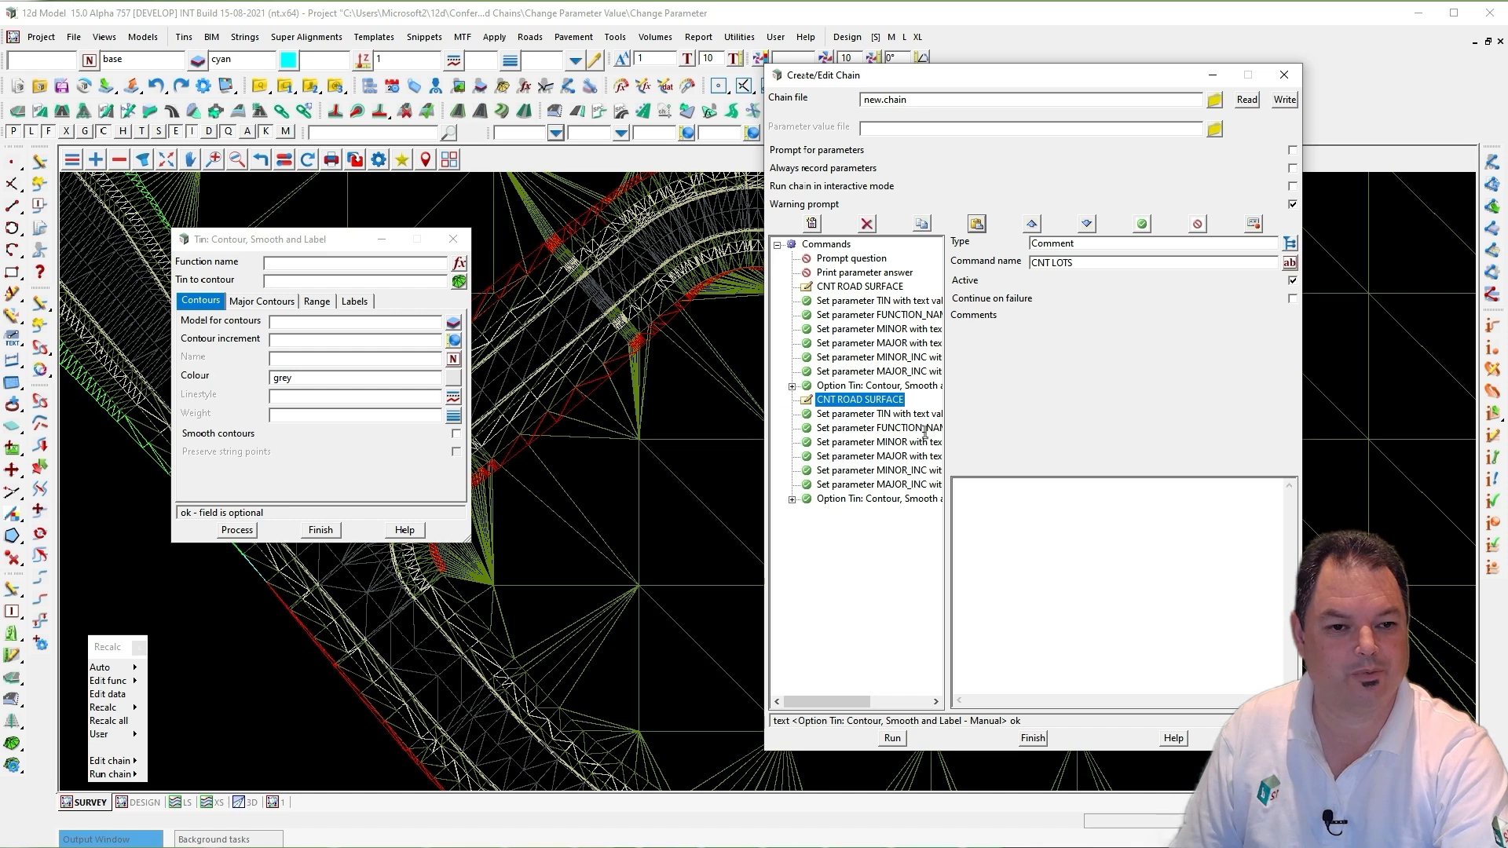
- In the CNT LOTS block, set the TIN parameter's new value to LOTS and regenerate the command name
{"action": "left_click", "coordinate": [911, 414]}
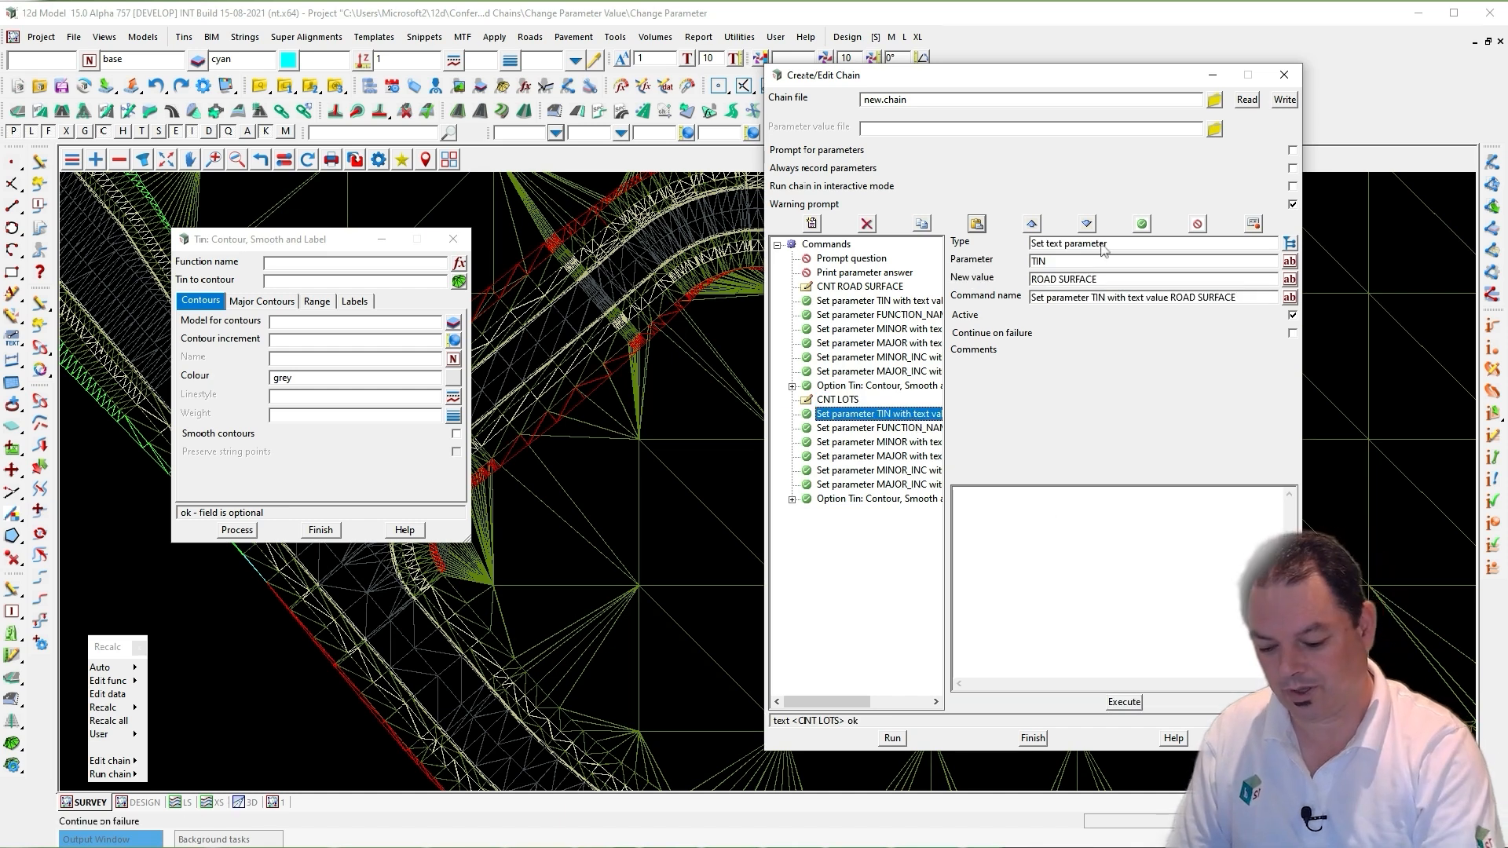
{"action": "triple_click", "coordinate": [1108, 280]}
{"action": "type", "text": "L"}
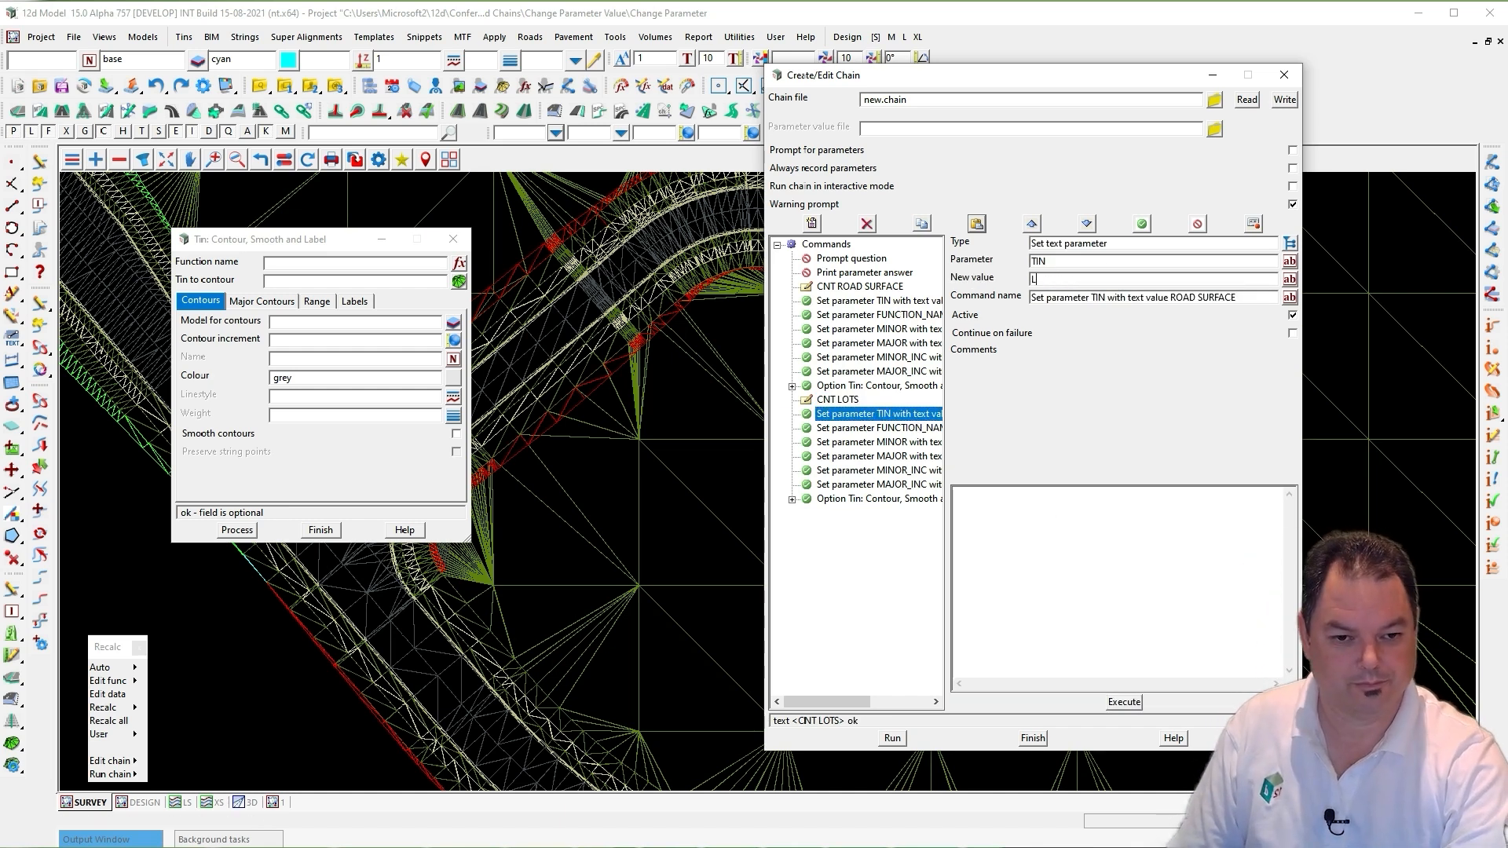
{"action": "type", "text": "OTS"}
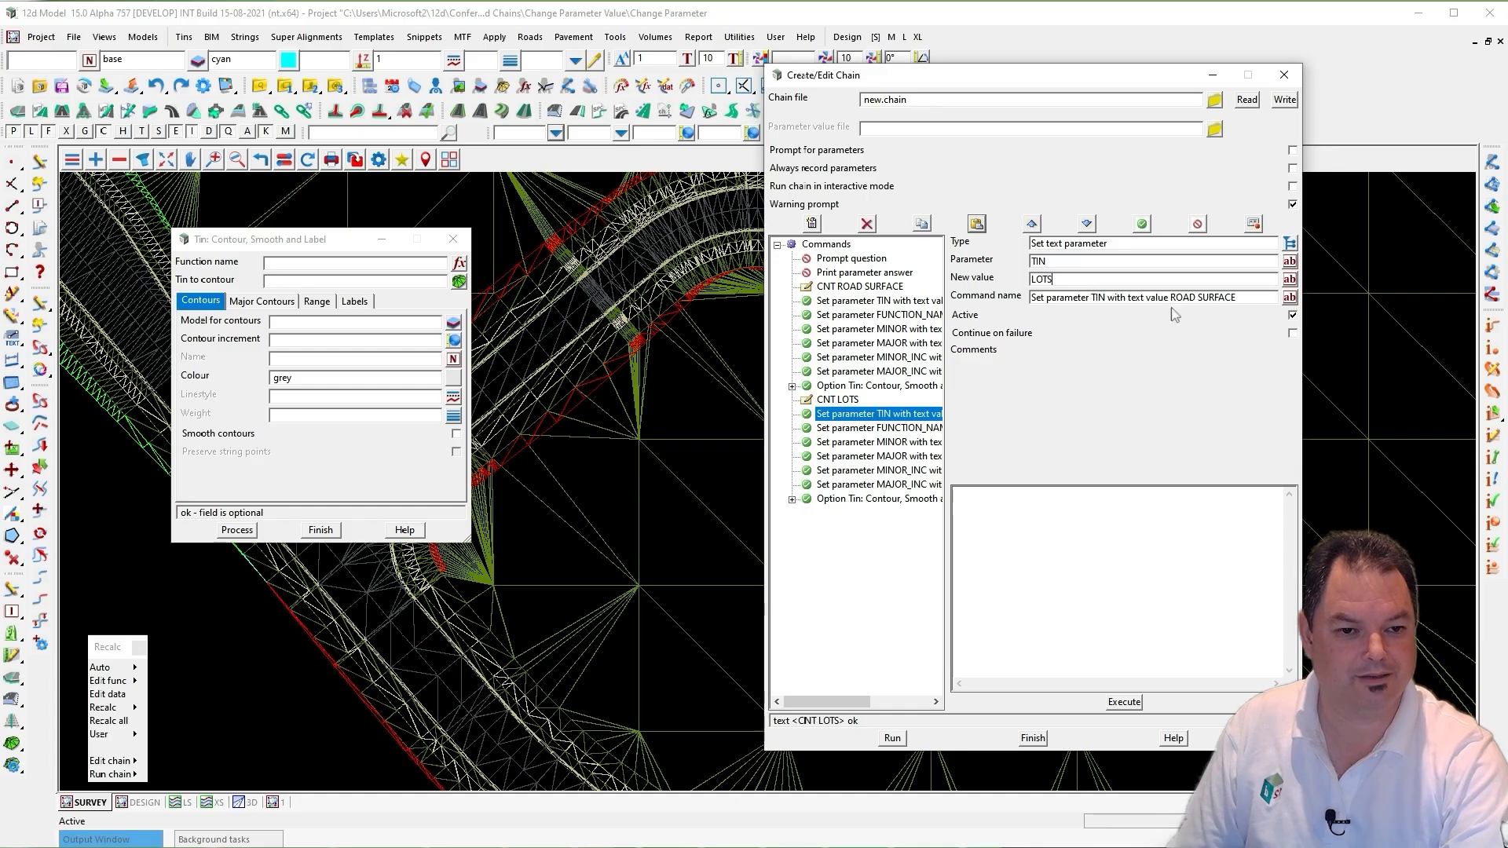
{"action": "left_click", "coordinate": [1293, 299]}
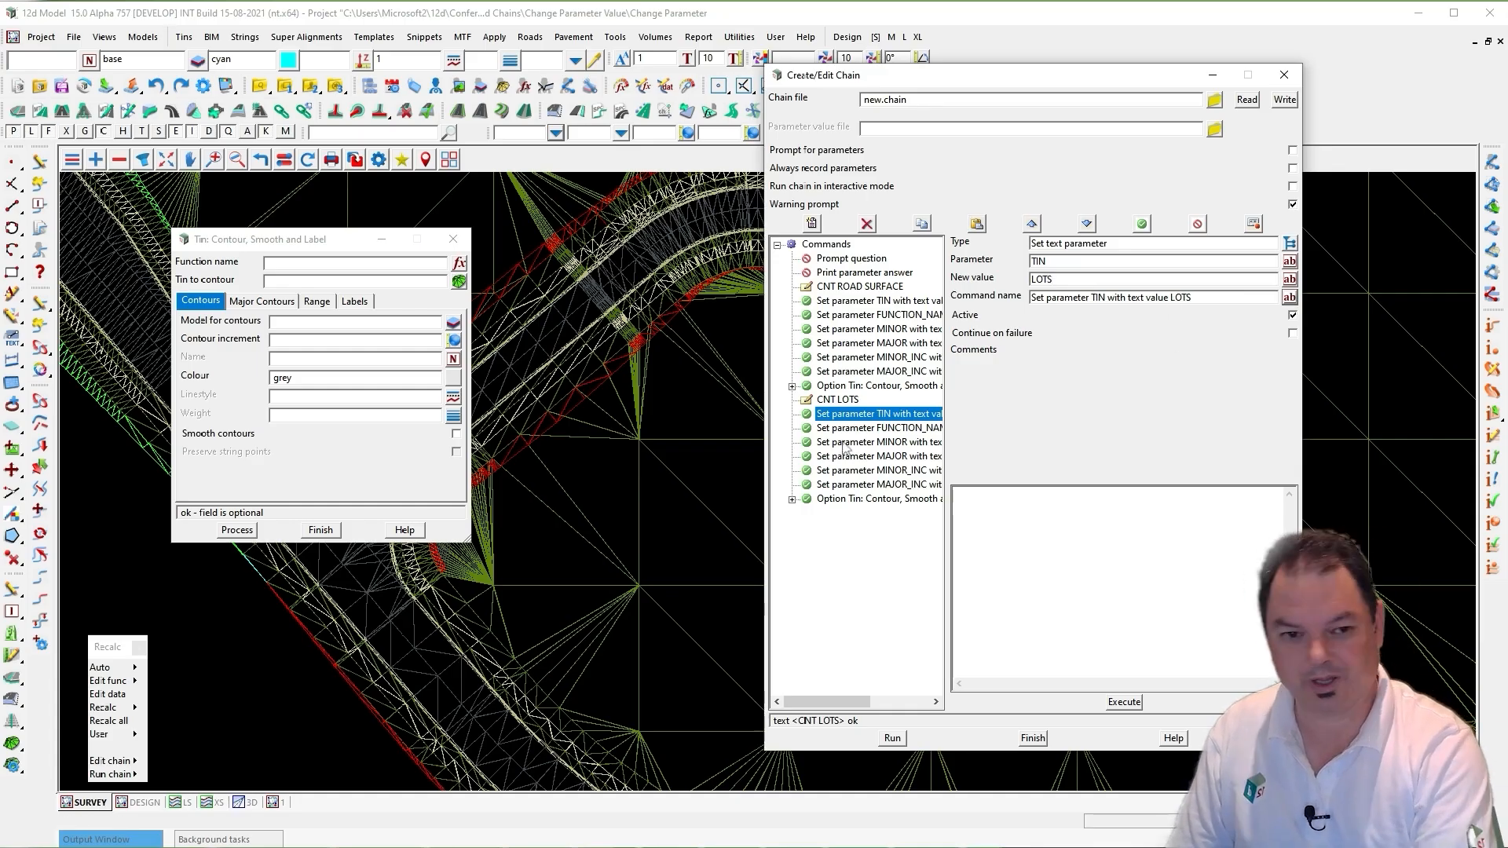
- Set the new value of MINOR_INC in the CNT LOTS block to 0.5
{"action": "left_click", "coordinate": [896, 471]}
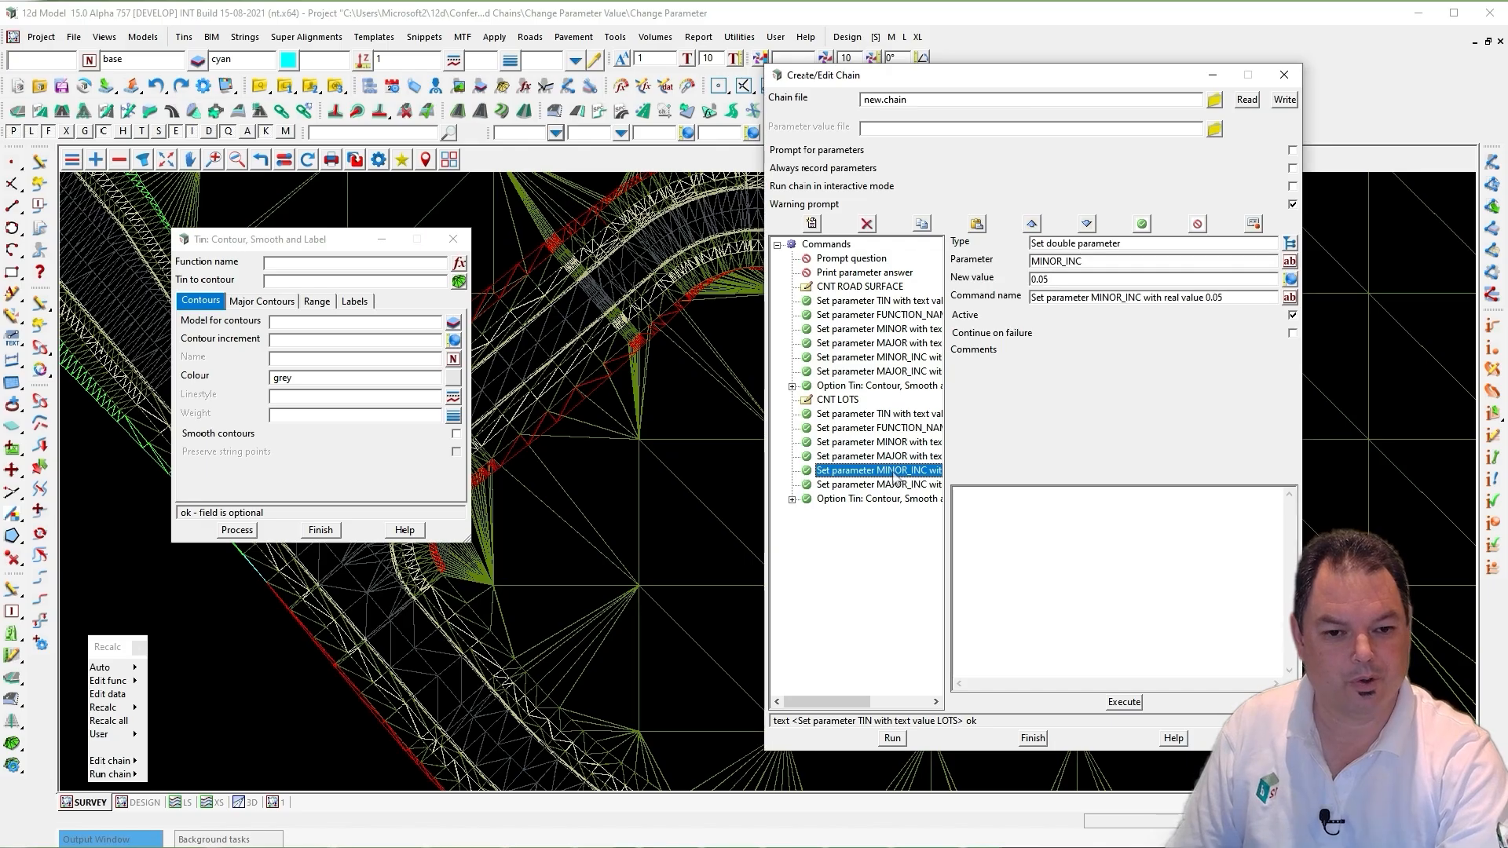
{"action": "left_click", "coordinate": [1039, 280]}
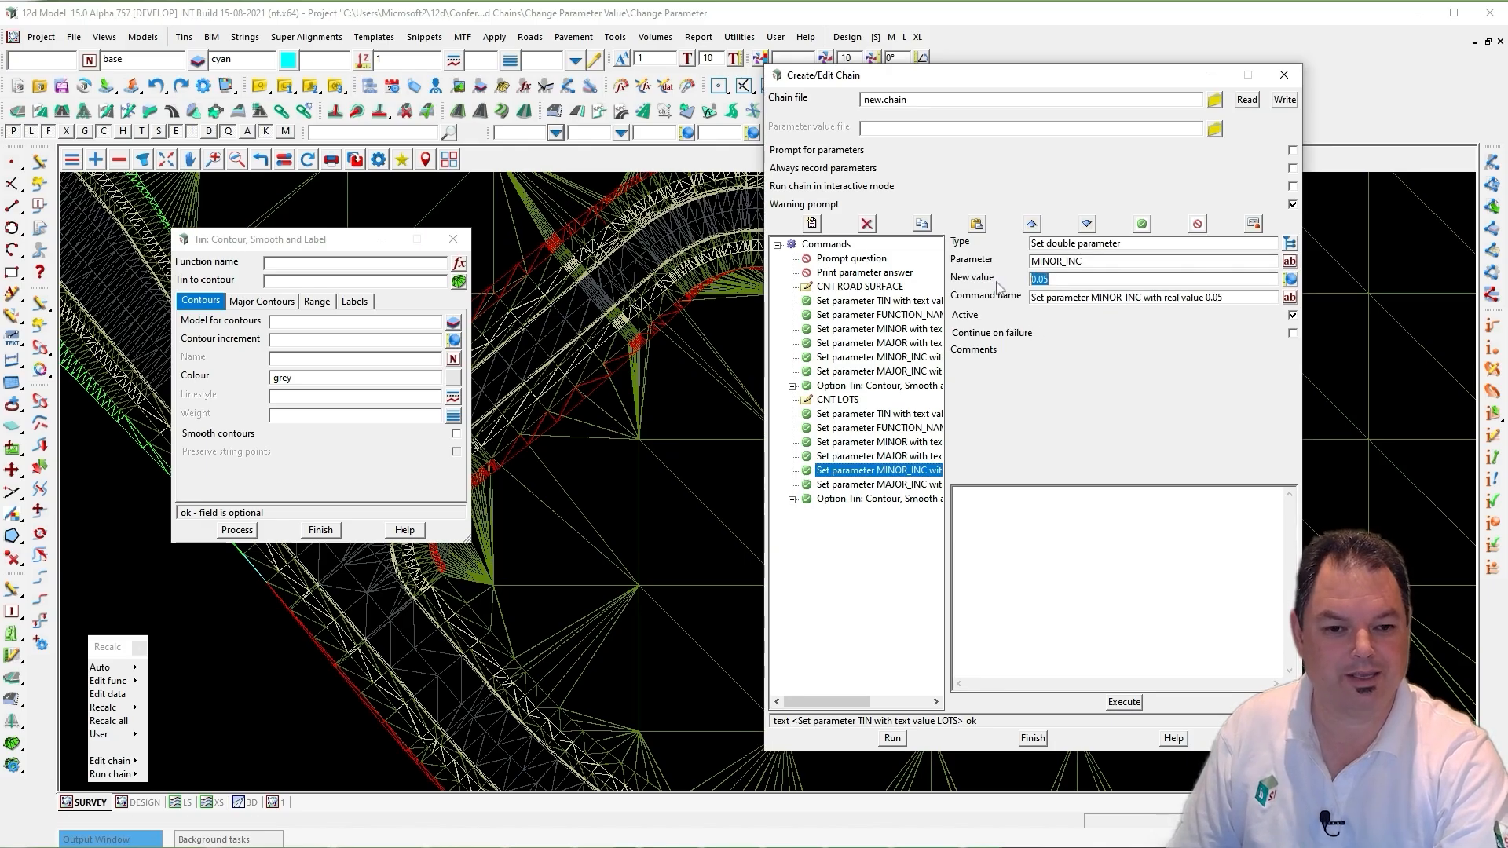
{"action": "type", "text": "0."}
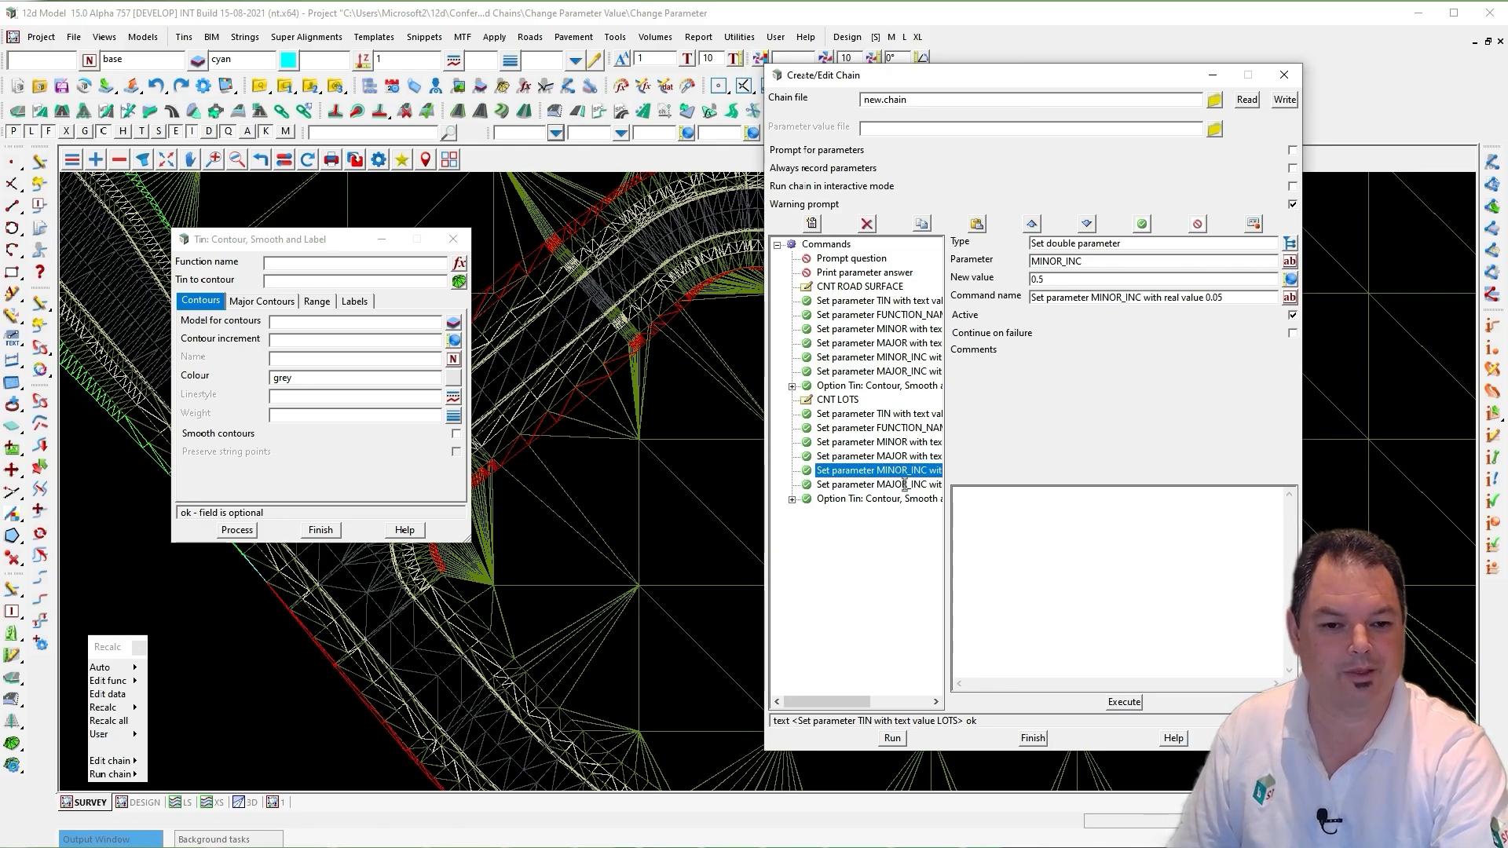
{"action": "type", "text": "5"}
- Set the new value of MAJOR_INC in the CNT LOTS block to 1 and regenerate its command name
{"action": "left_click", "coordinate": [904, 484]}
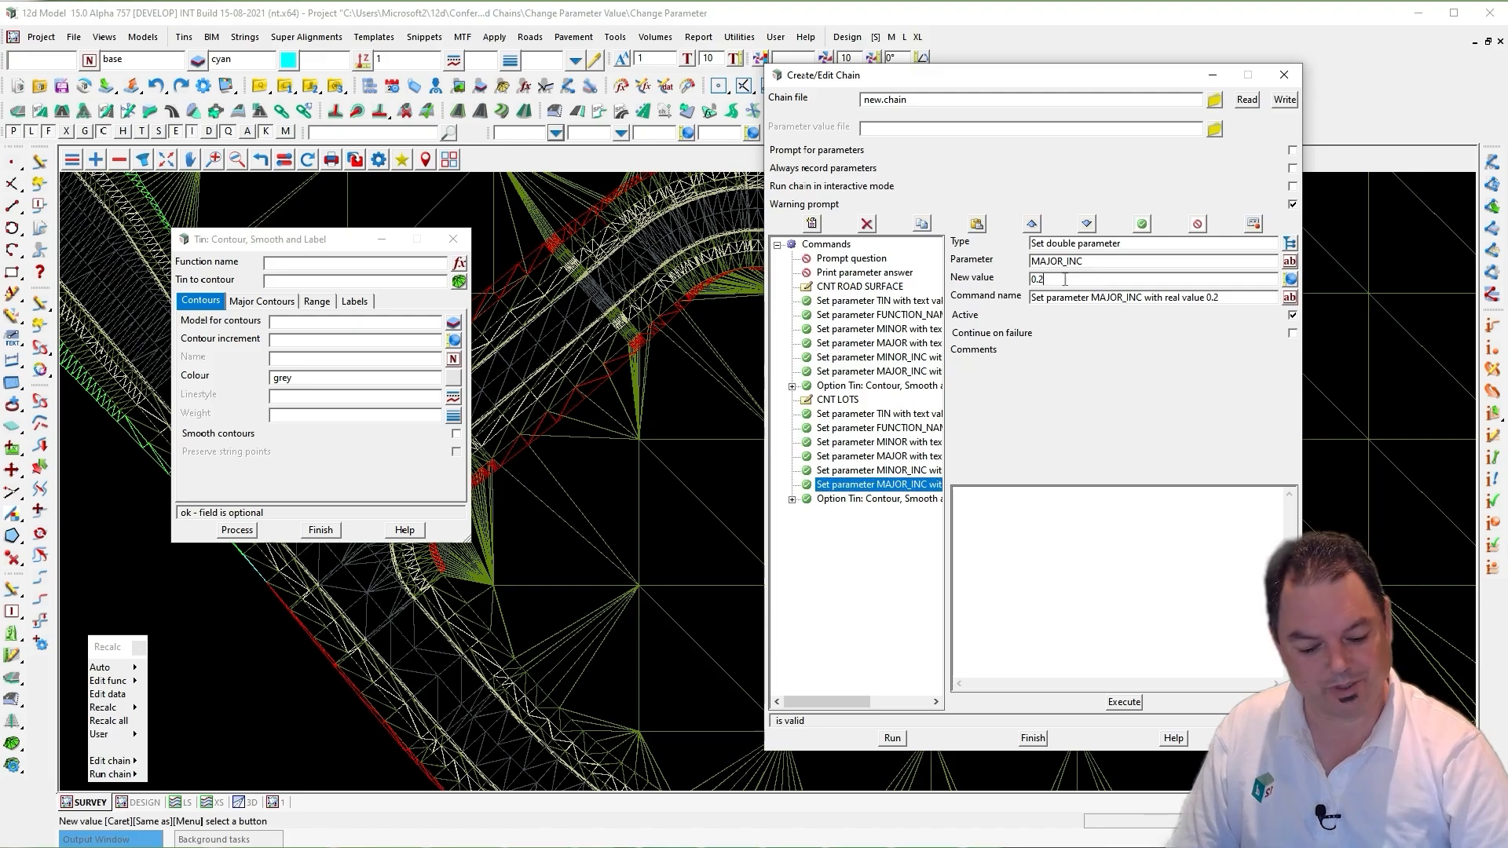
{"action": "type", "text": "1"}
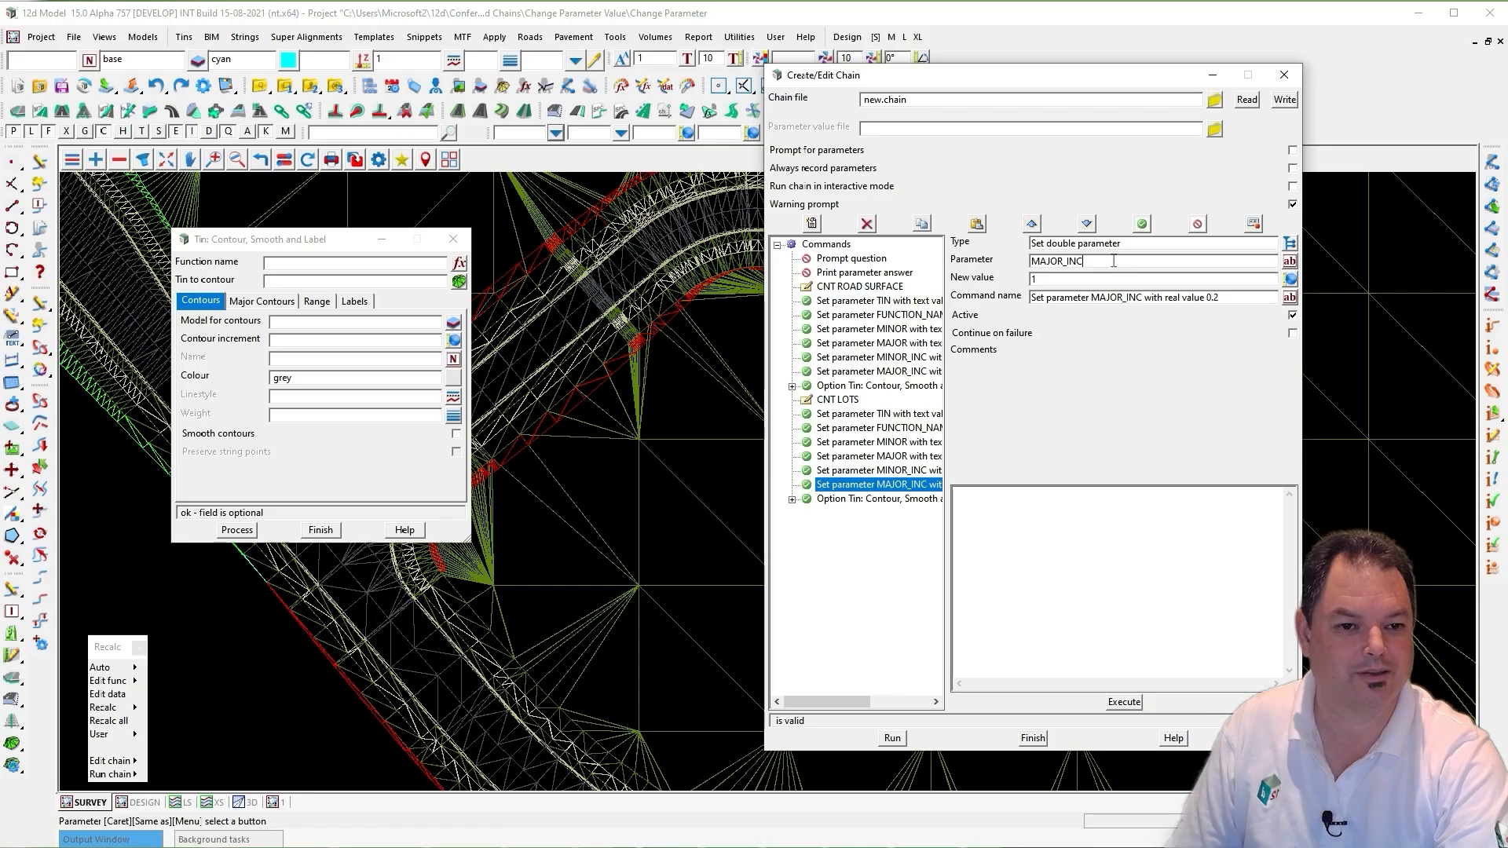
{"action": "left_click", "coordinate": [1289, 298]}
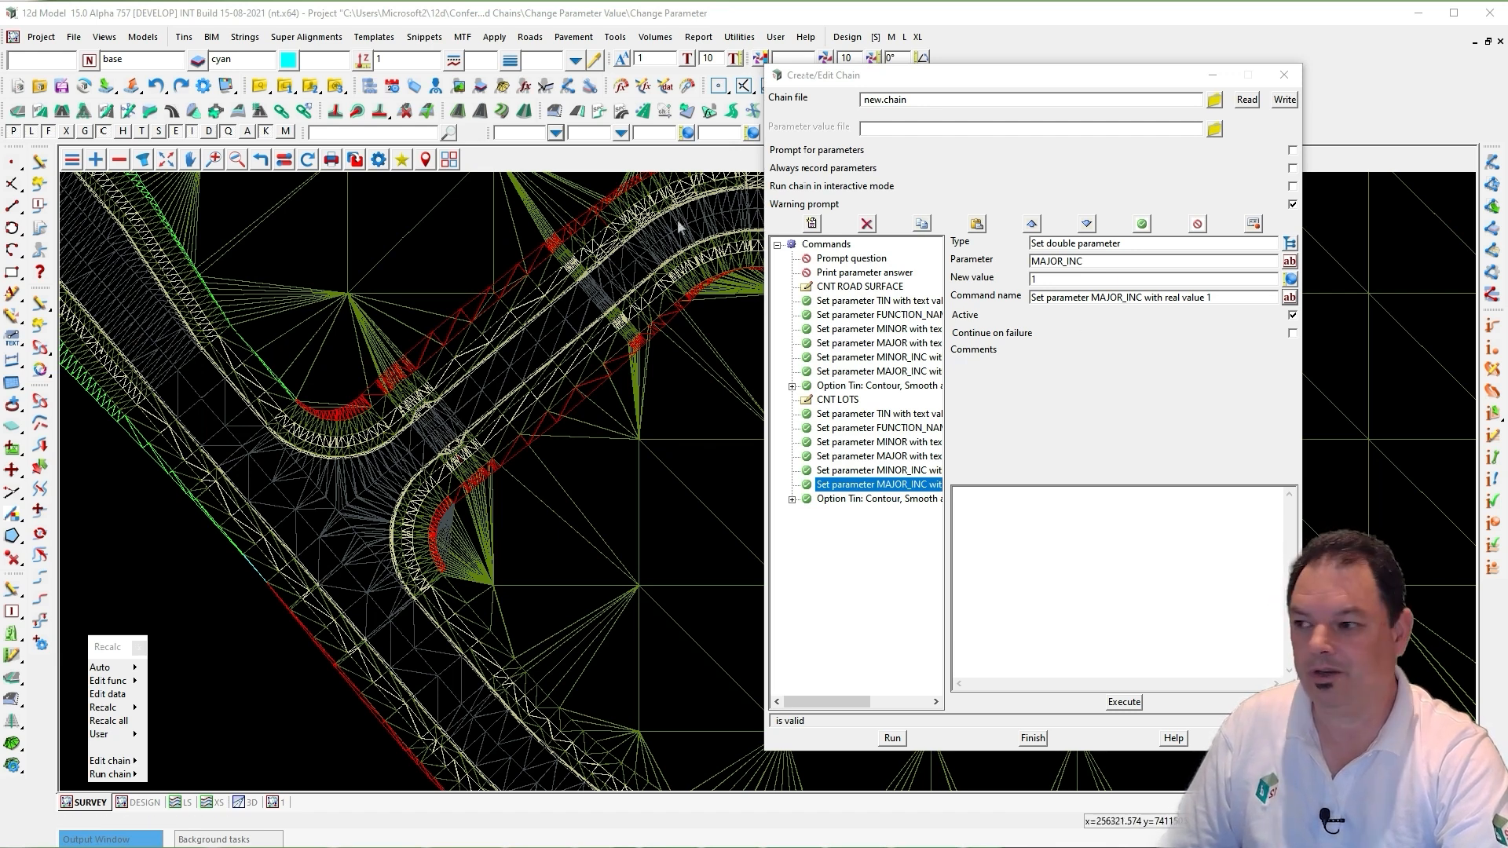
- Paste the copied Delete all functions and Delete model CNT* commands at the start of the chain, above Prompt question
{"action": "left_click", "coordinate": [824, 244]}
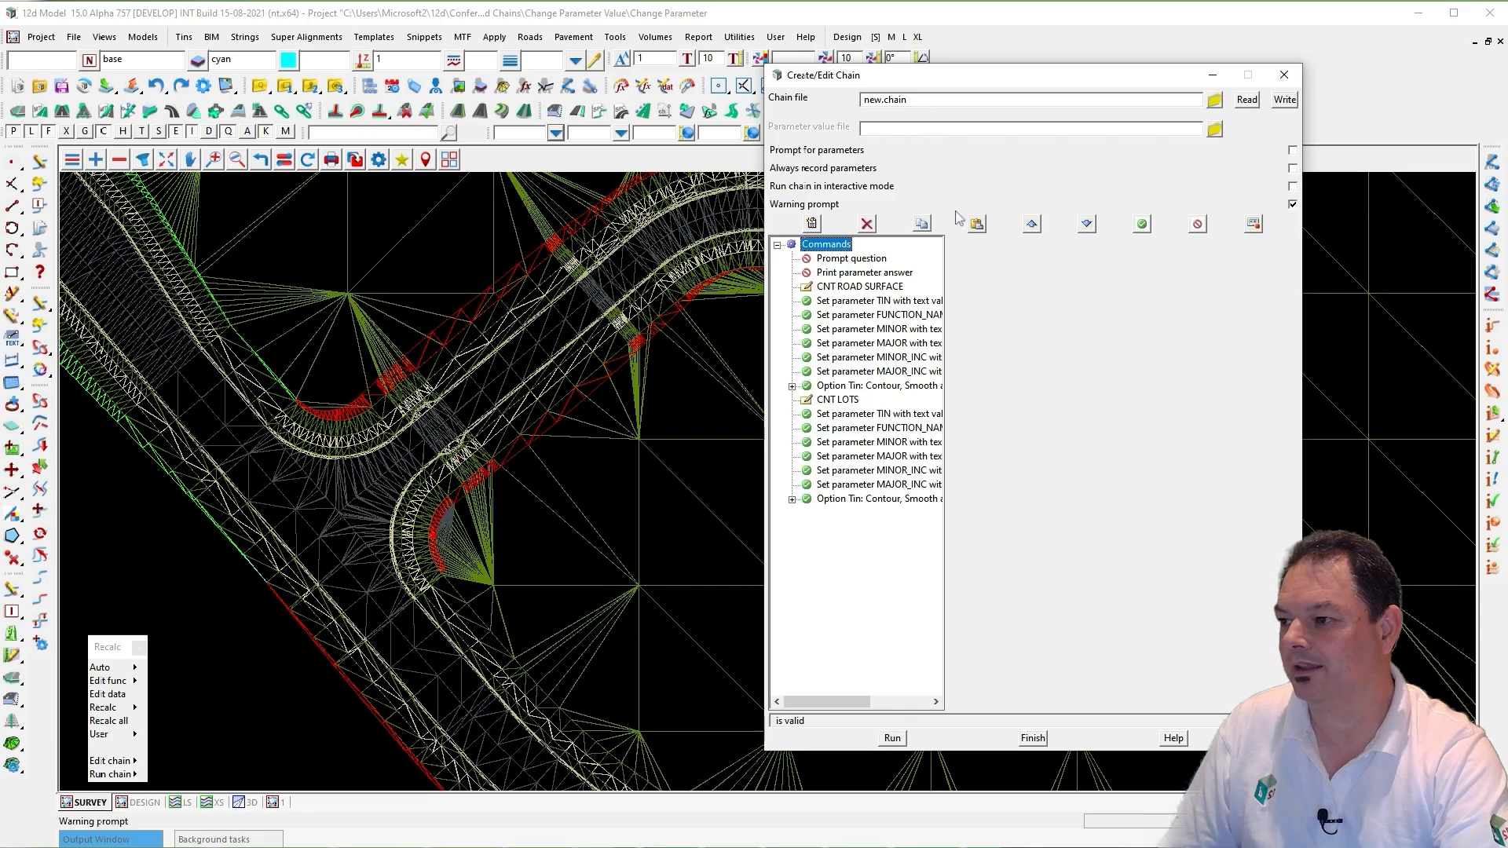
{"action": "left_click", "coordinate": [977, 225]}
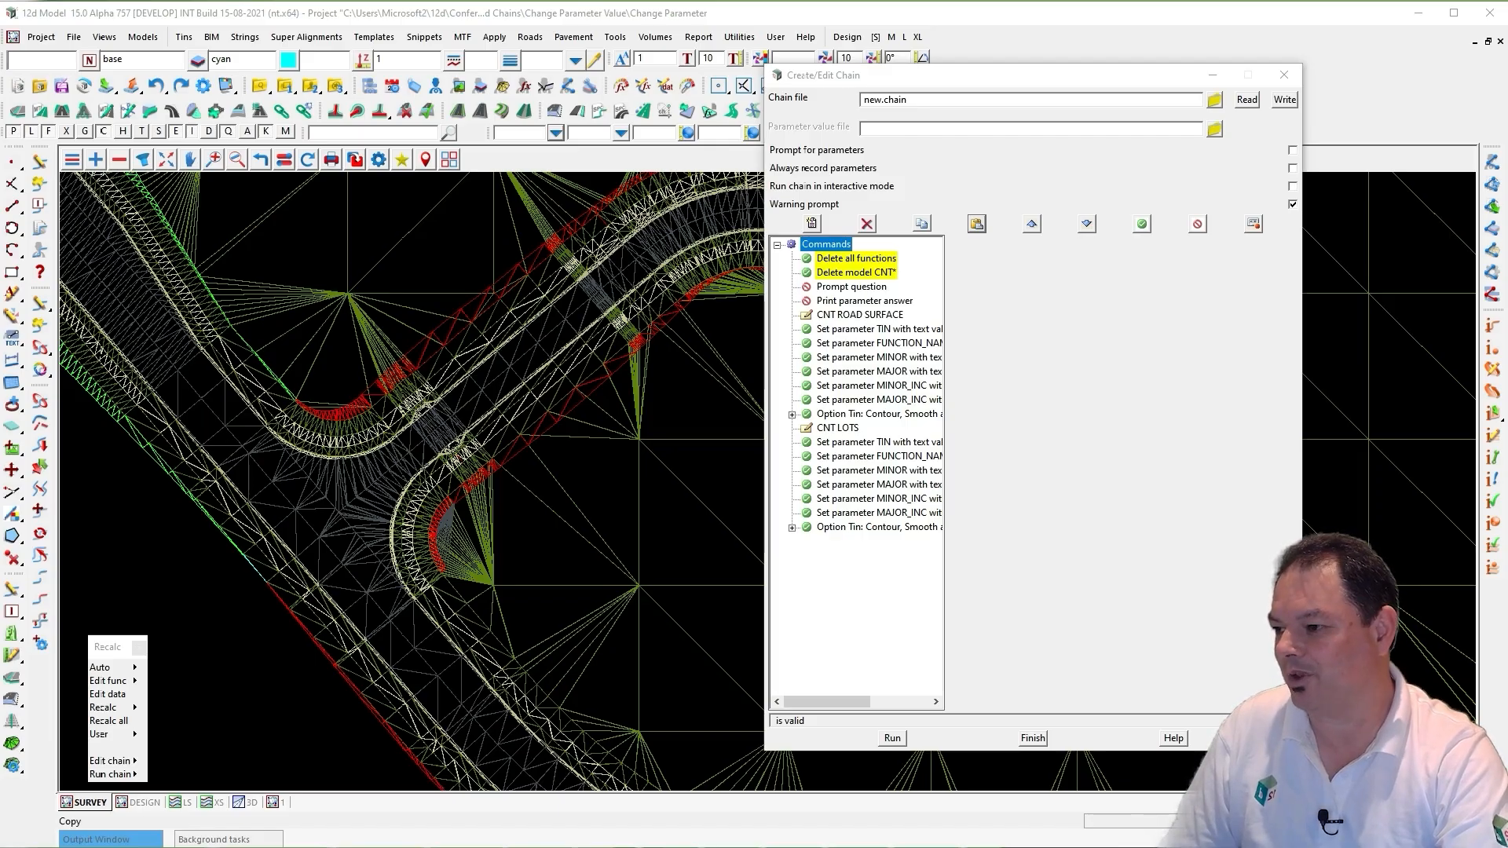
- Paste the copied Add model CNT* to view SURVEY and Redraw all views commands at the chain's end, and run the chain
{"action": "left_click", "coordinate": [832, 529]}
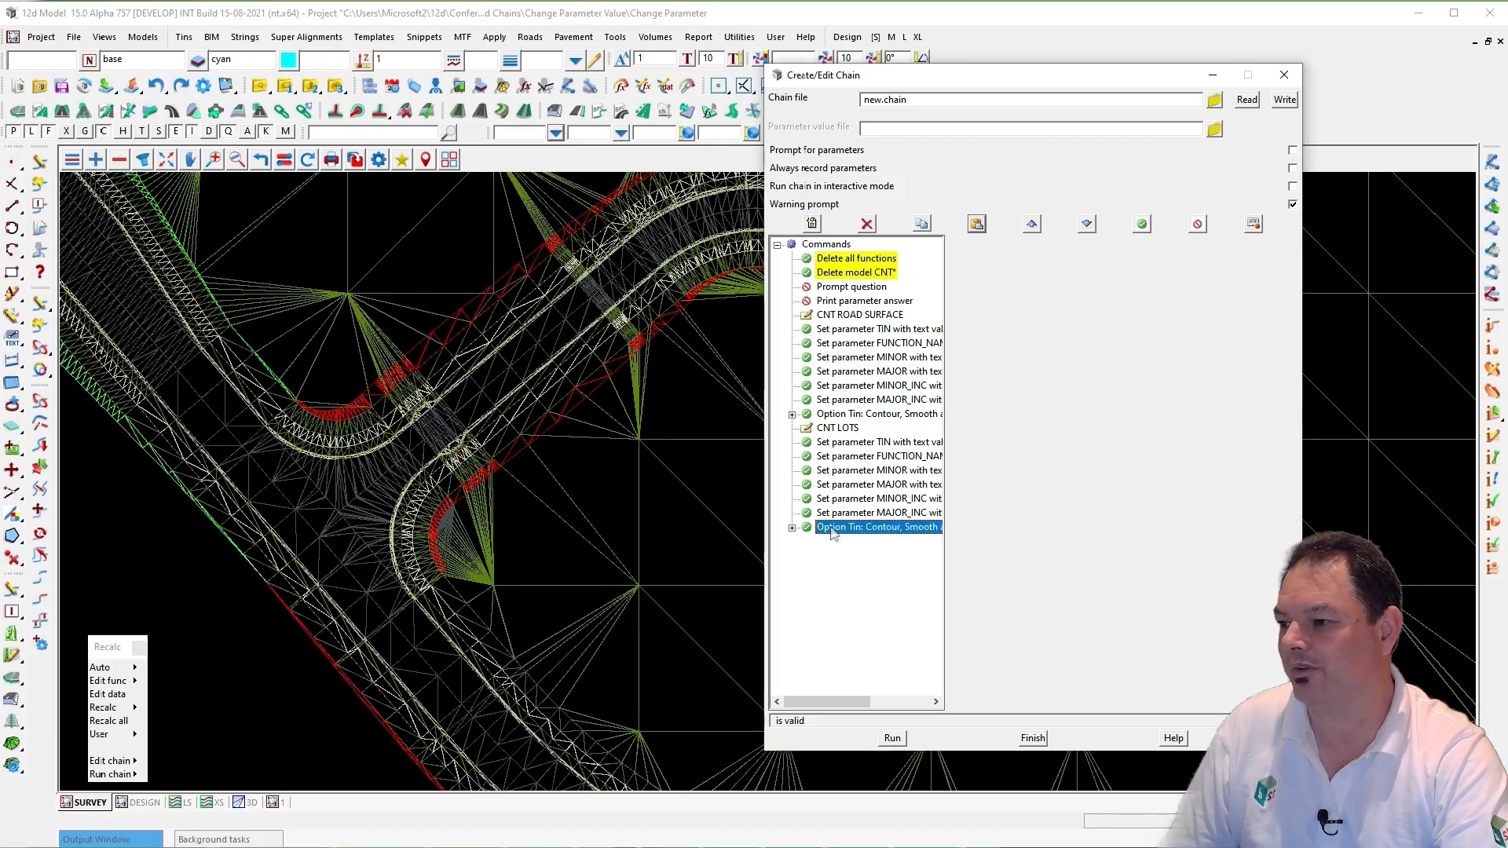
{"action": "left_click", "coordinate": [977, 224]}
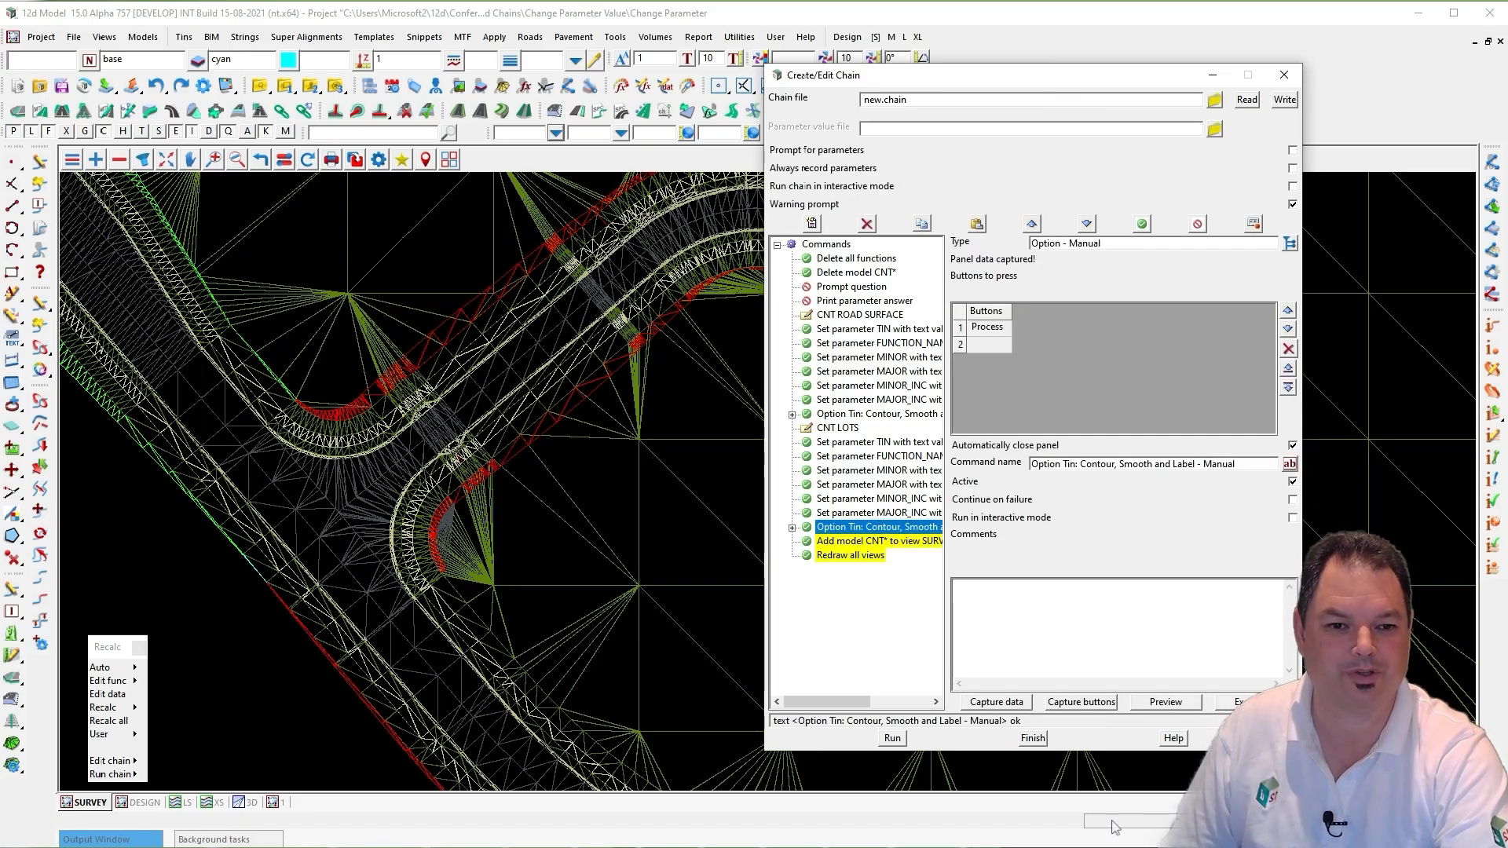
{"action": "left_click", "coordinate": [895, 738]}
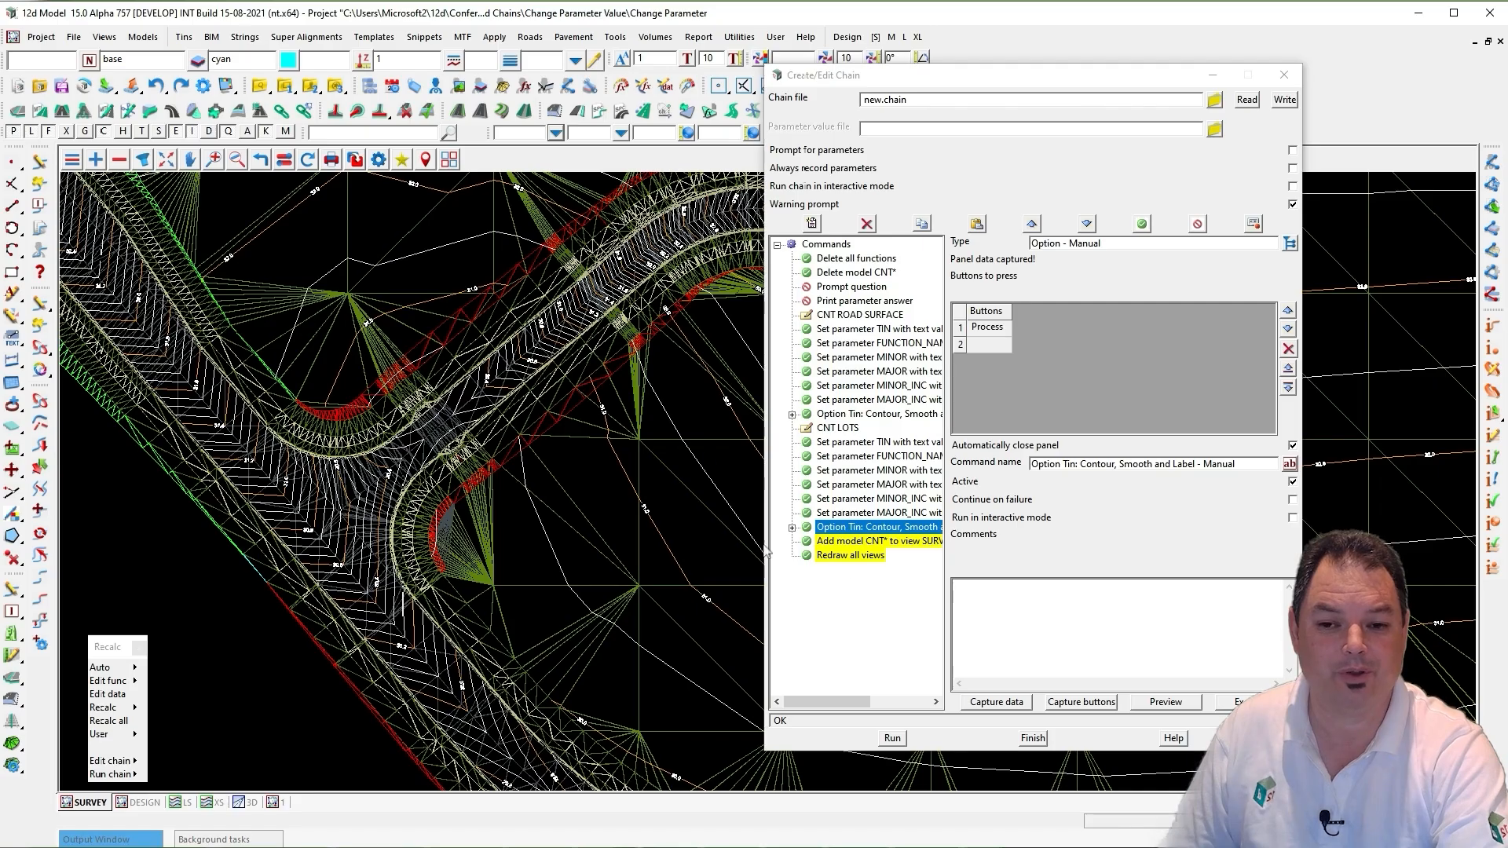
- Remove the CNT contour models from the SURVEY view and add the whole CNT group back
{"action": "scroll", "coordinate": [609, 513], "scroll_direction": "up", "scroll_amount": 1}
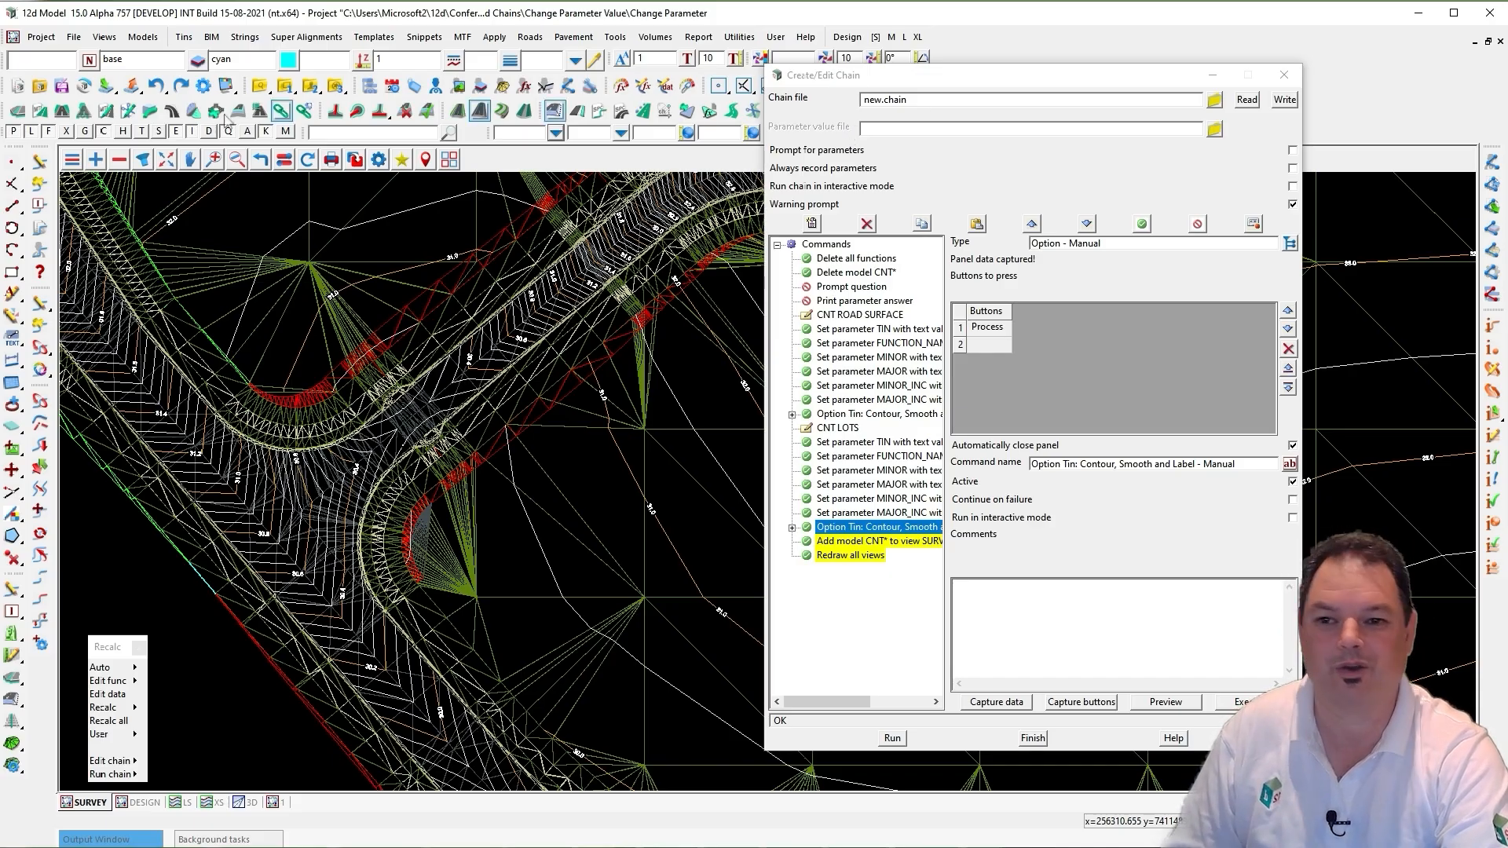
{"action": "left_click", "coordinate": [118, 159]}
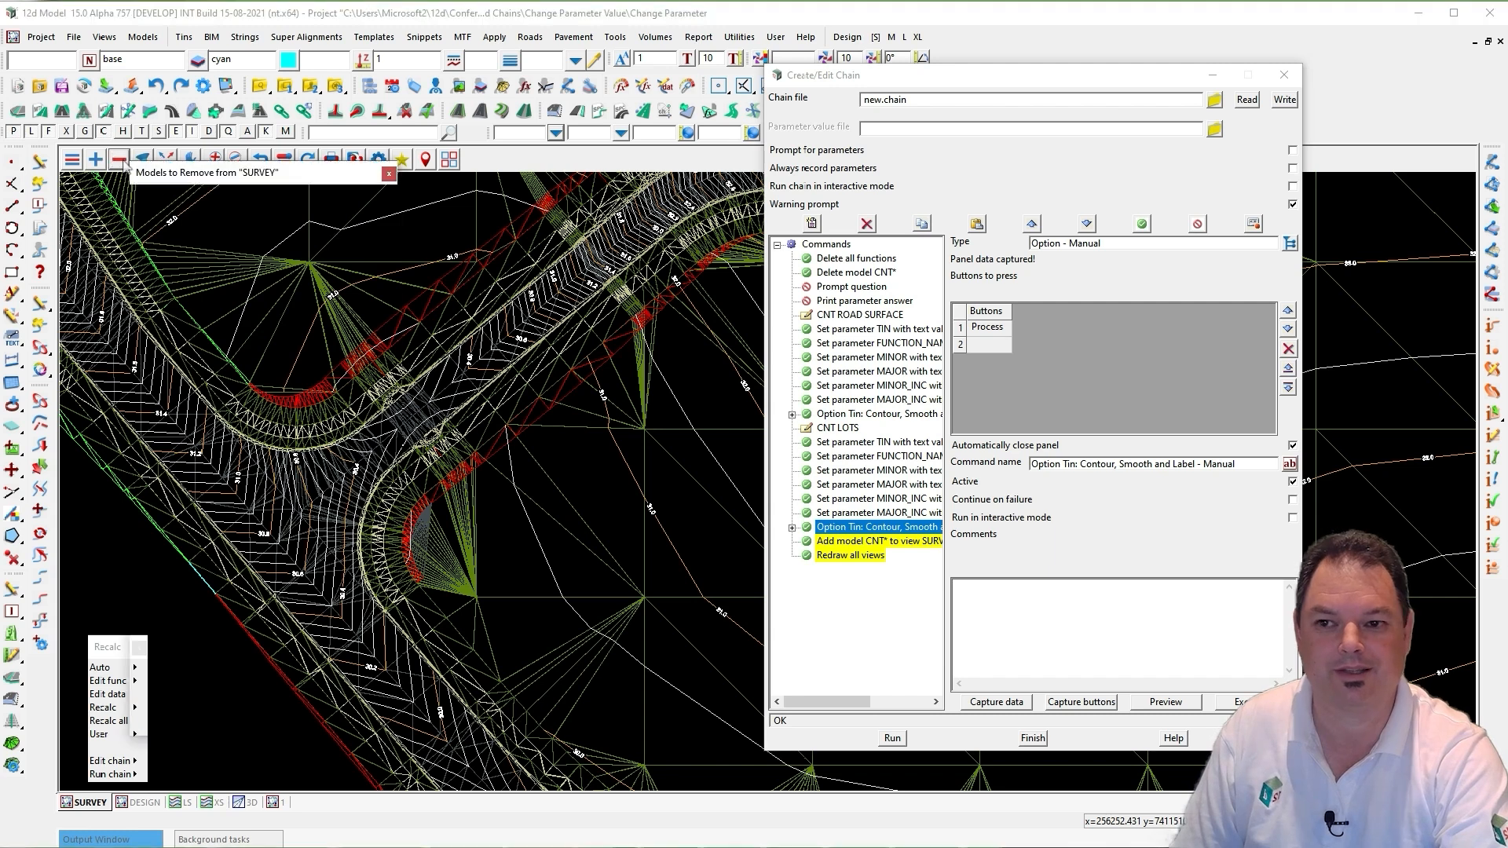
{"action": "left_click", "coordinate": [181, 214]}
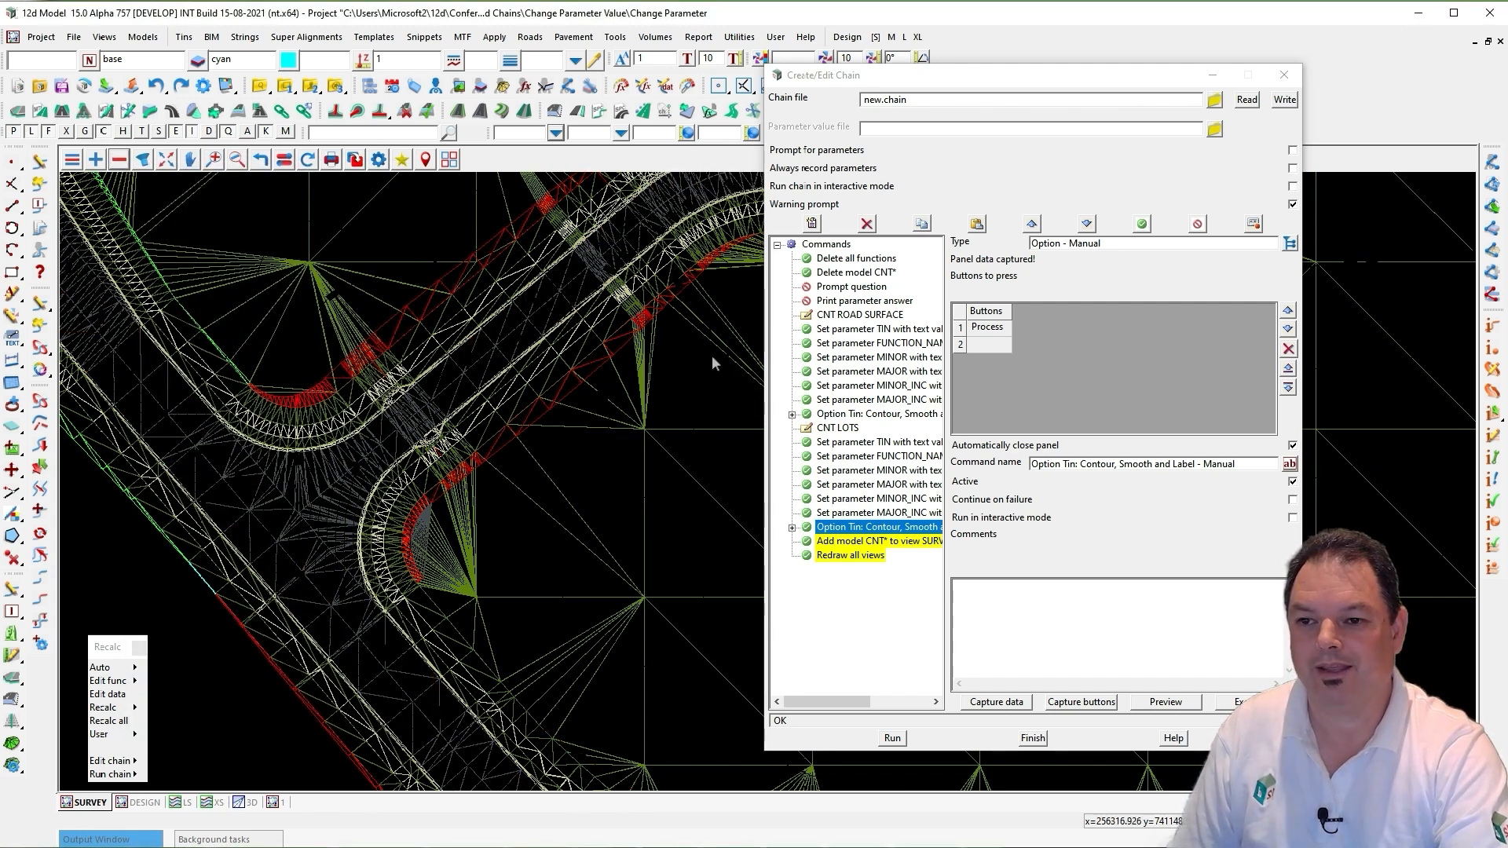
{"action": "left_click", "coordinate": [95, 160]}
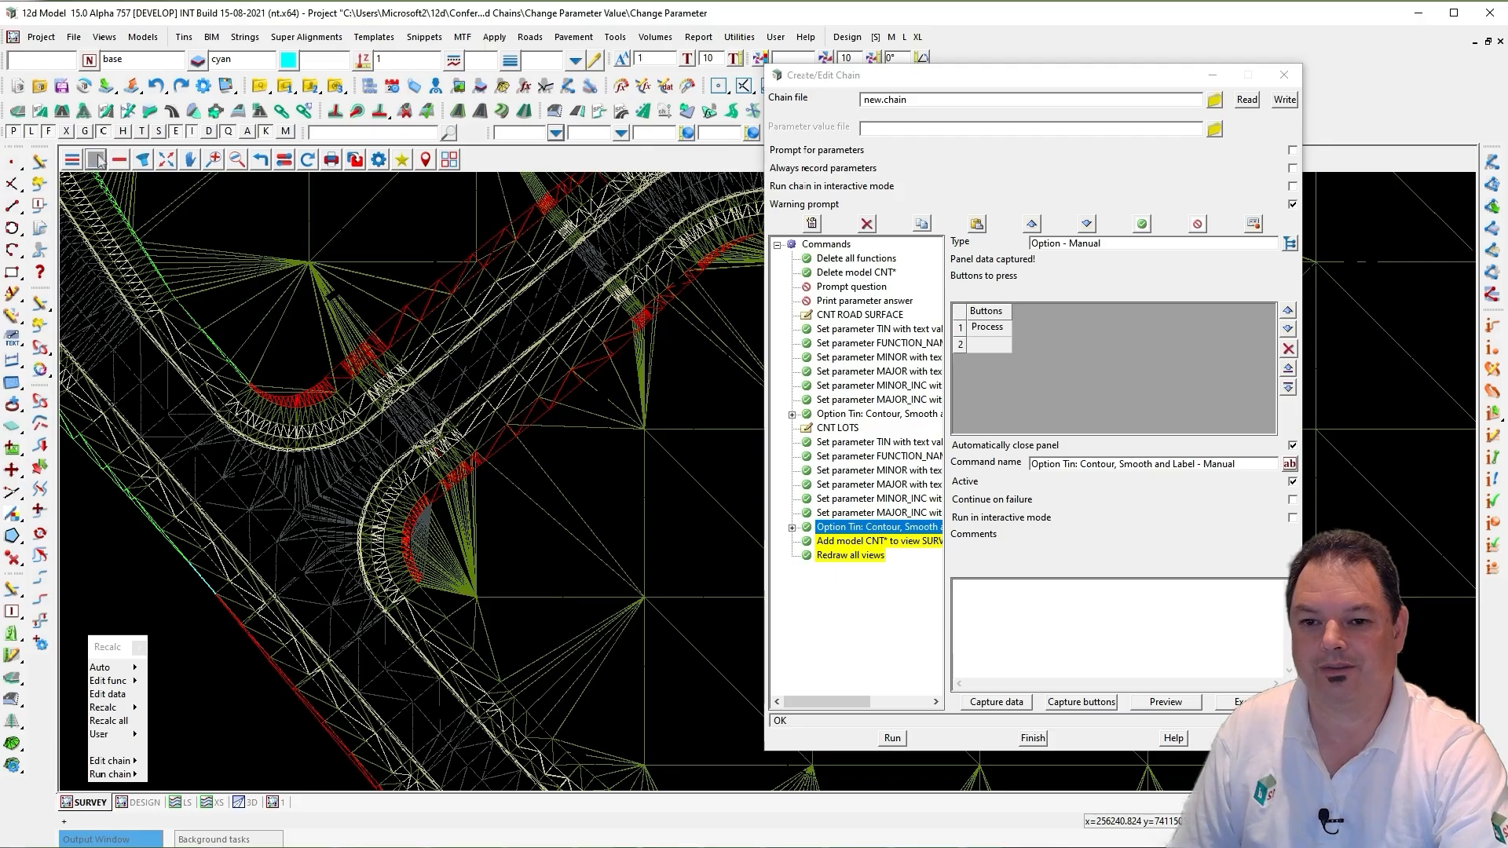
{"action": "left_click", "coordinate": [113, 208]}
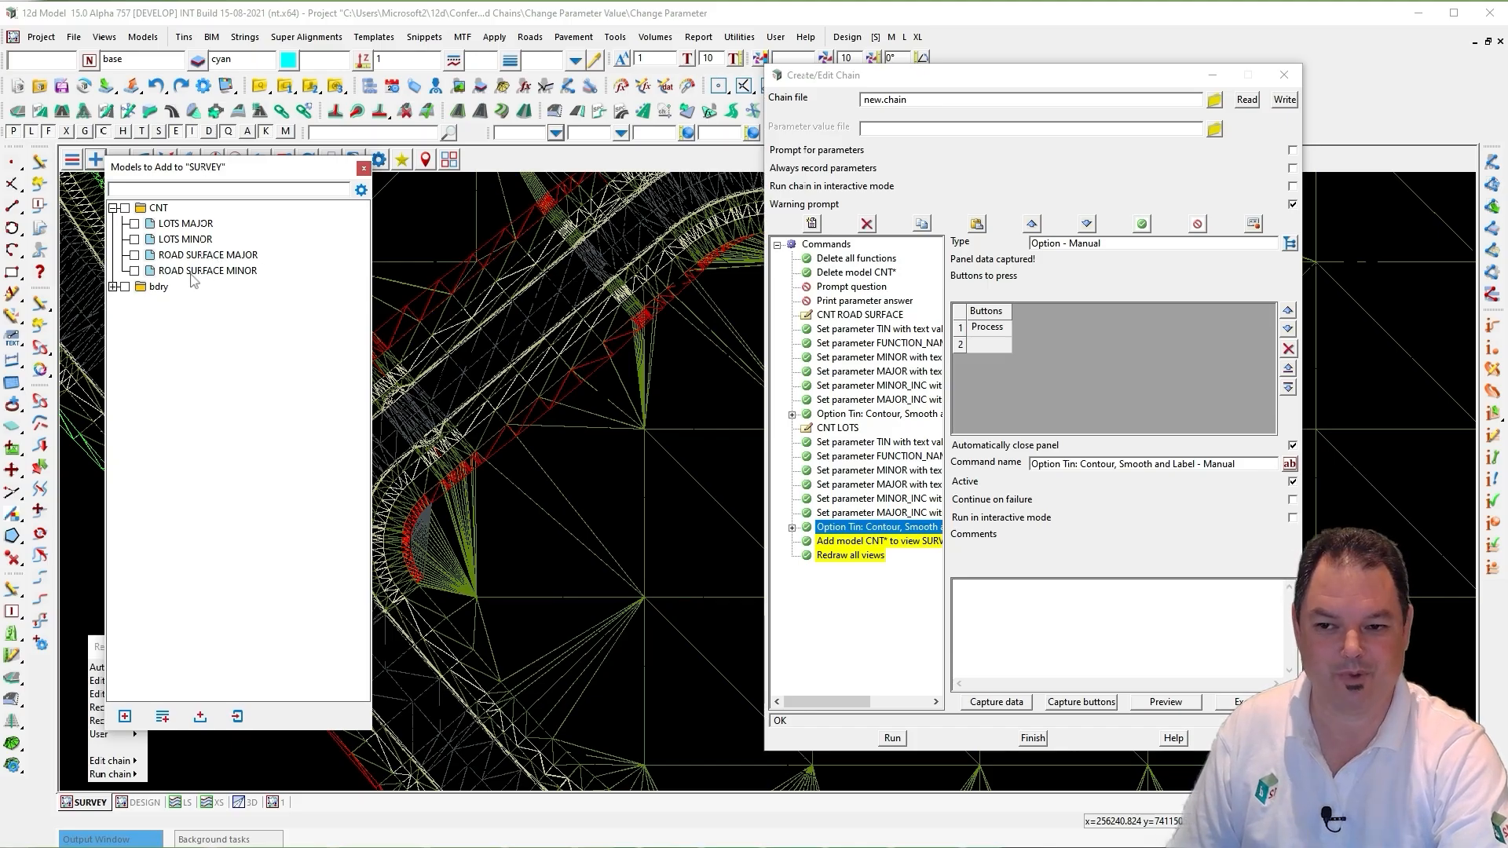
{"action": "double_click", "coordinate": [152, 205]}
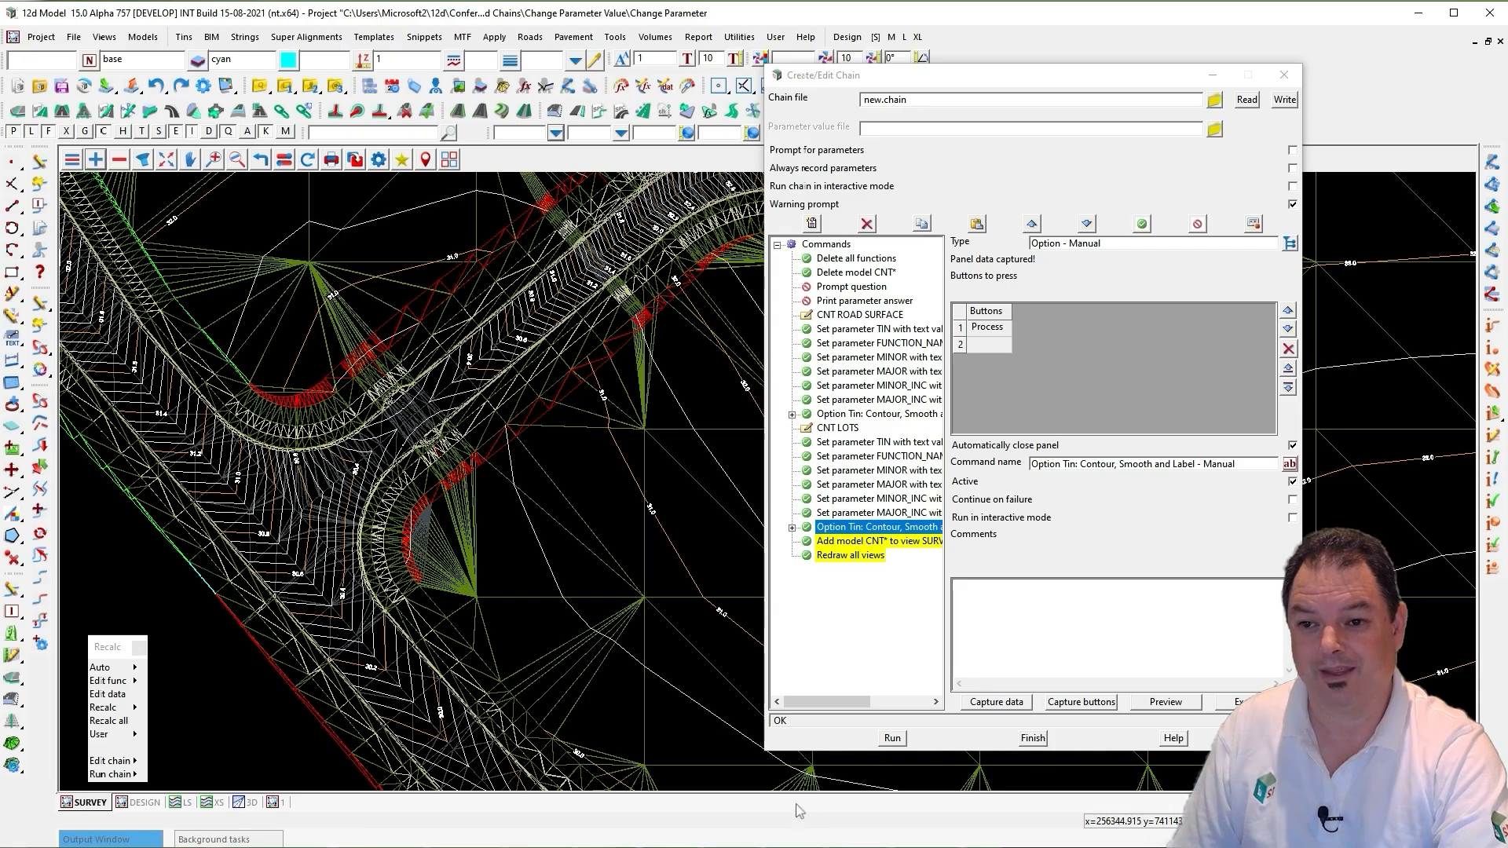
- Rerun the whole chain to regenerate the road surface and lots contours
{"action": "left_click", "coordinate": [1034, 743]}
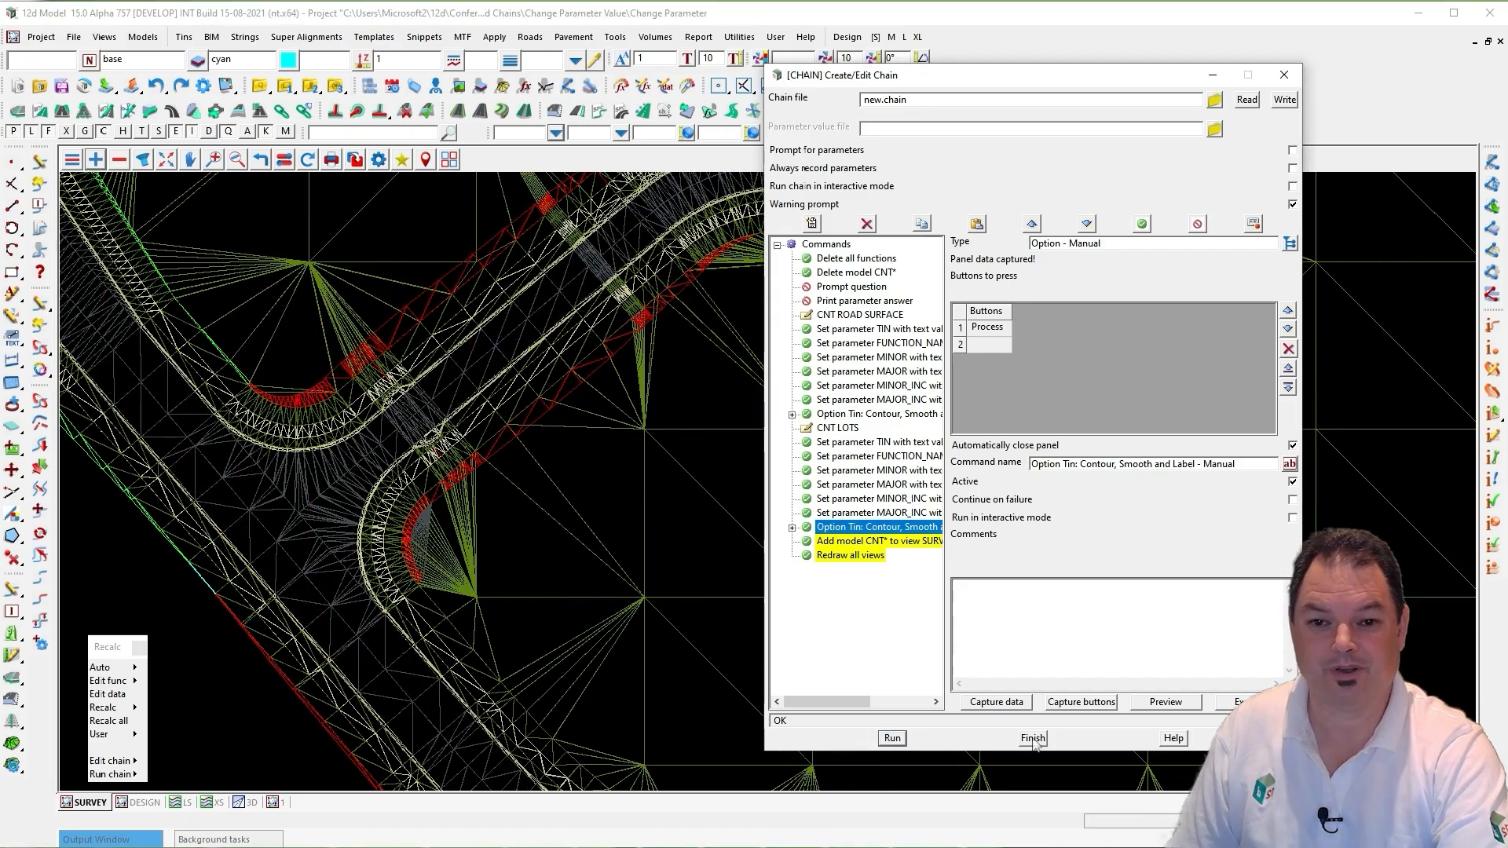